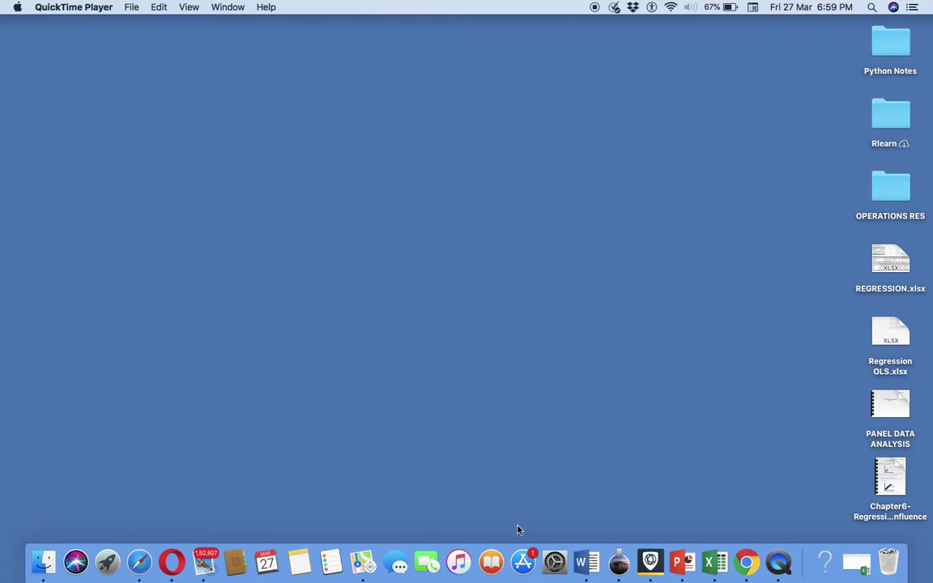
Step: Switch to the blank Excel workbook and enter the label Mean in D4 with the value 5 in E4
{"action": "left_click", "coordinate": [715, 562]}
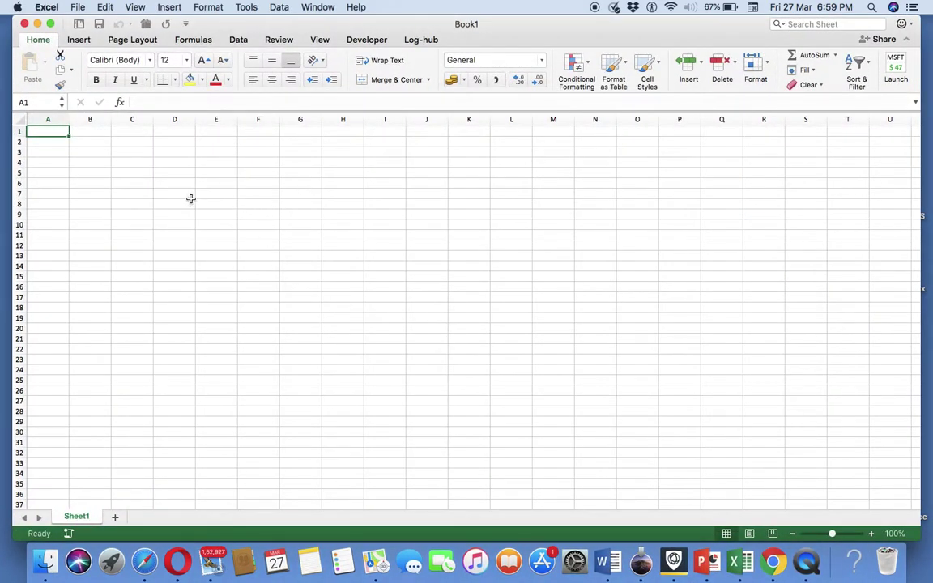
{"action": "left_click", "coordinate": [167, 159]}
{"action": "type", "text": "Mean"}
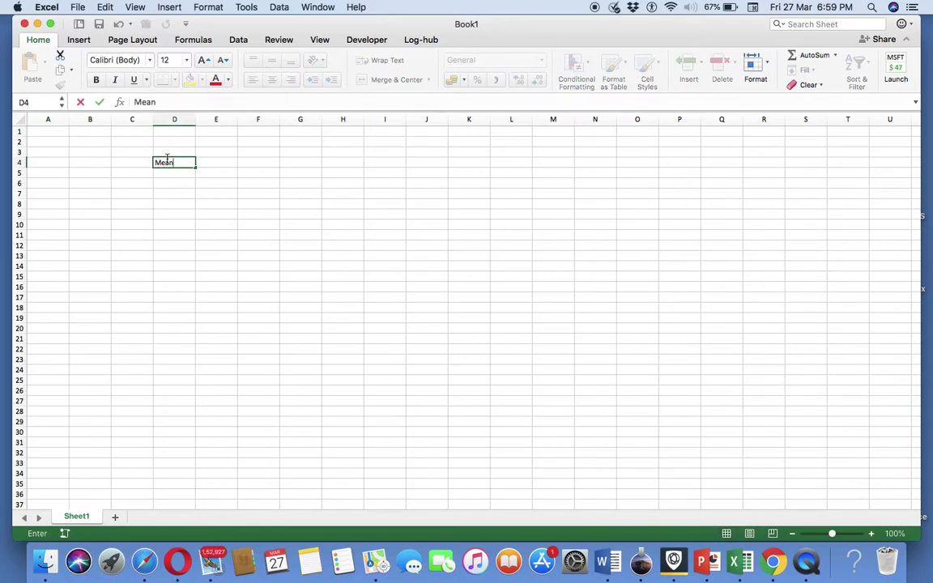
{"action": "key", "text": "Tab"}
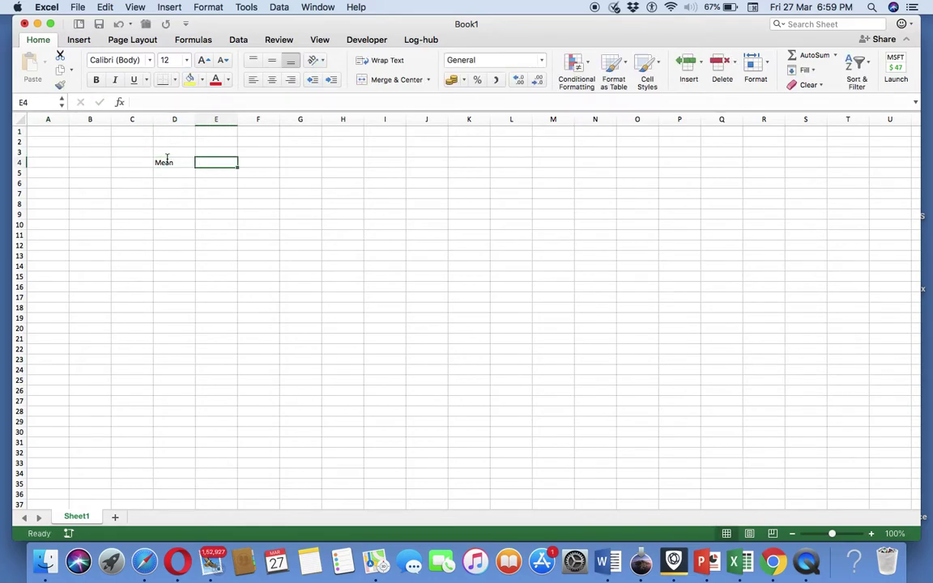
{"action": "type", "text": "5"}
{"action": "key", "text": "Return"}
{"action": "key", "text": "Left"}
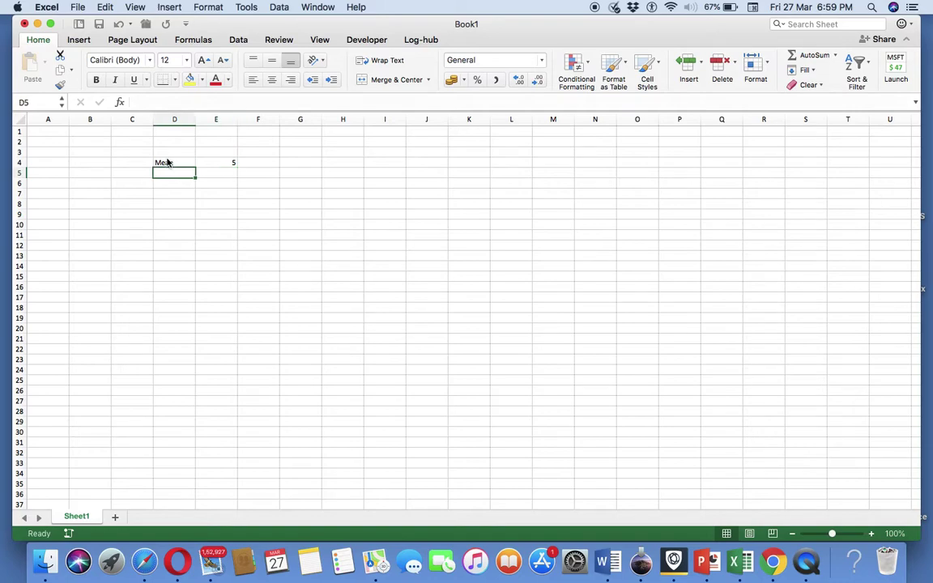
Step: Label D5 Standard deviation with the value 2 in E5, and fit column D's width to its text
{"action": "type", "text": "Standa"}
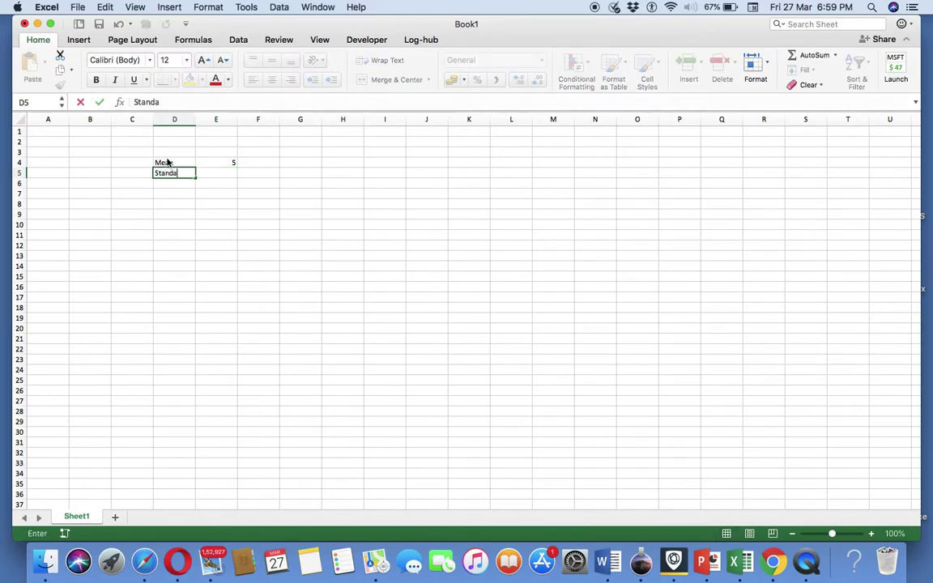
{"action": "type", "text": "rd deviation"}
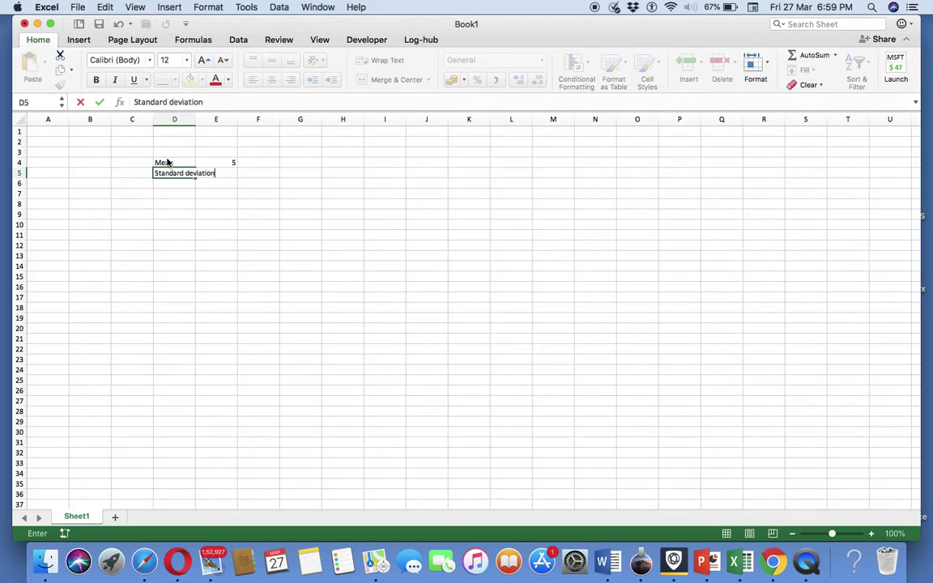
{"action": "key", "text": "Return"}
{"action": "key", "text": "Up"}
{"action": "key", "text": "Right"}
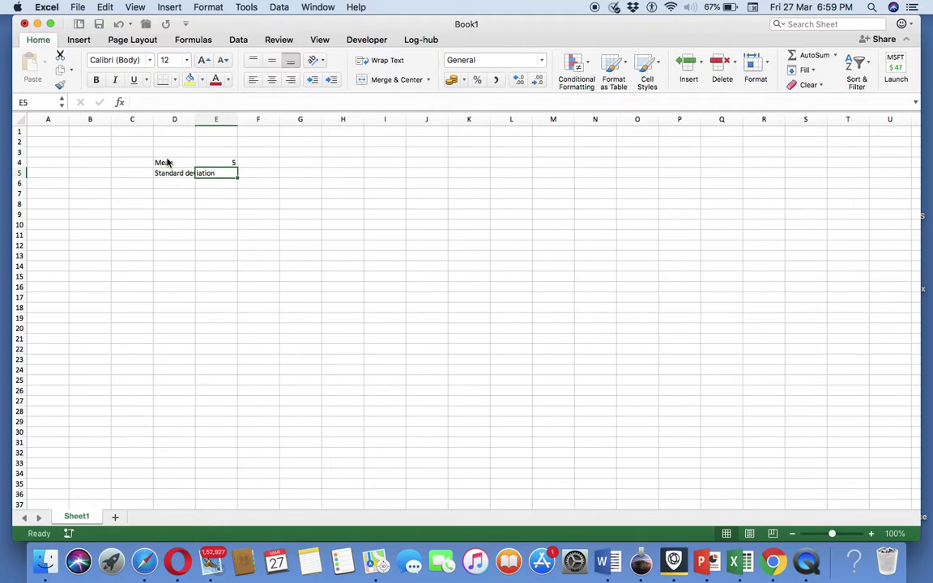
{"action": "double_click", "coordinate": [196, 119]}
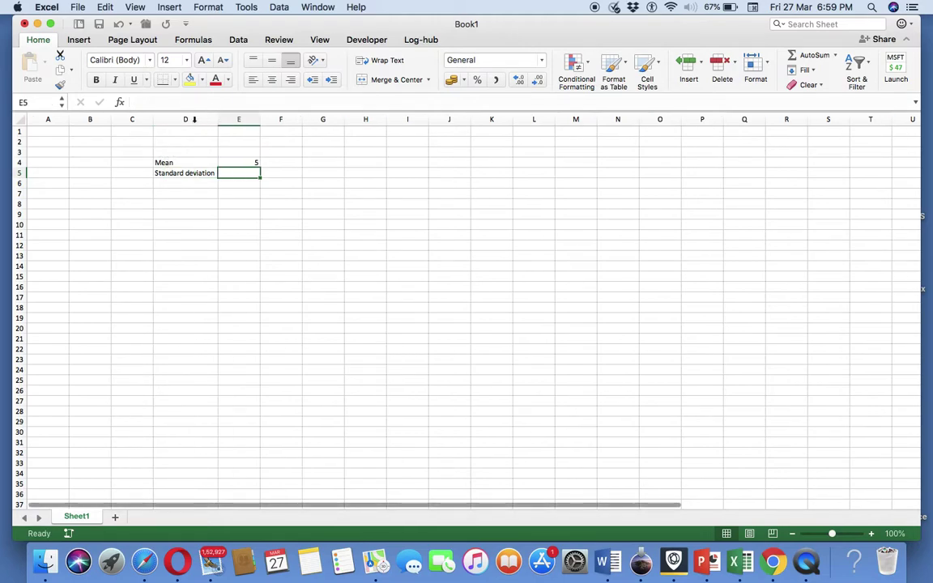
{"action": "type", "text": "2"}
{"action": "key", "text": "Right"}
{"action": "key", "text": "Right"}
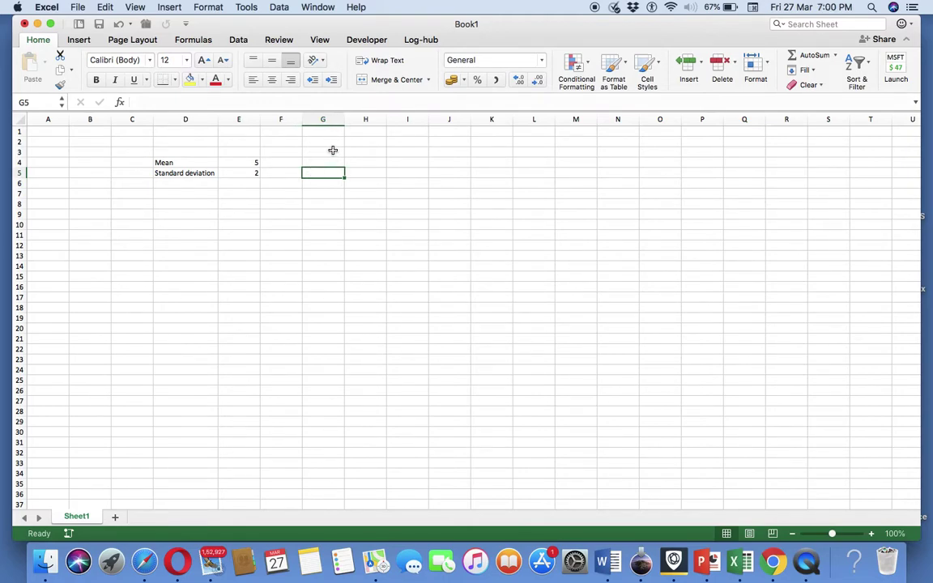
Step: Fill column G from G3 with a linear series starting at 1, with step value 1 and stop value 100
{"action": "left_click", "coordinate": [331, 153]}
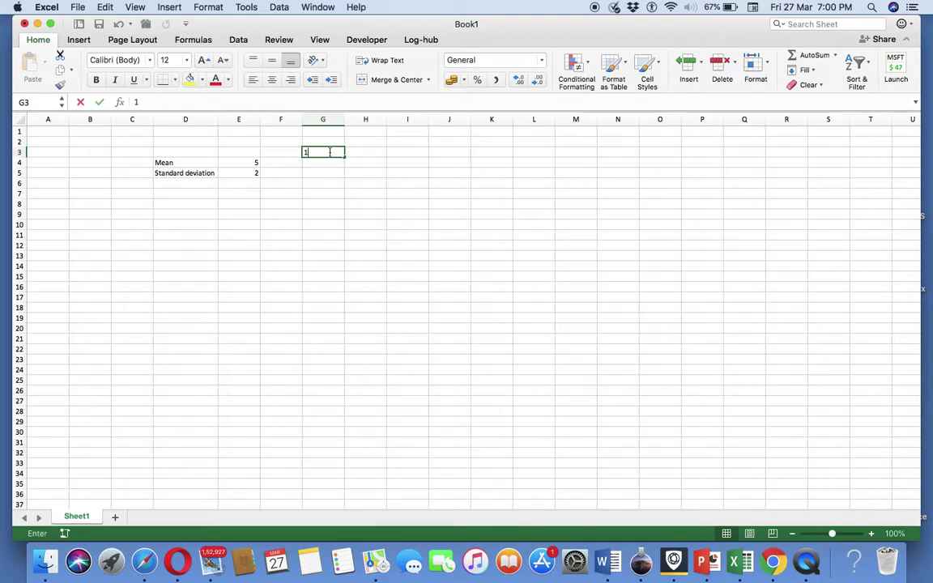
{"action": "type", "text": "1"}
{"action": "key", "text": "ctrl+Return"}
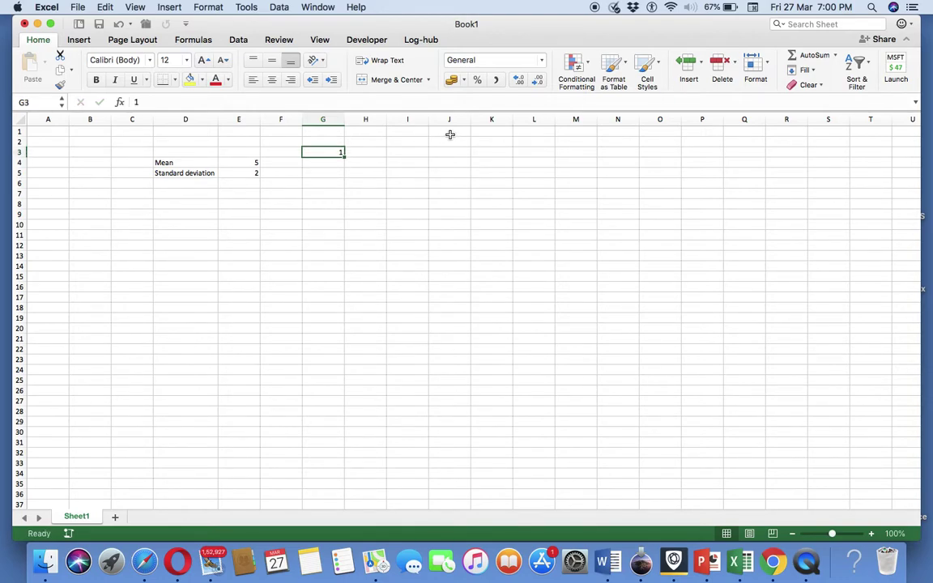
{"action": "left_click", "coordinate": [814, 75]}
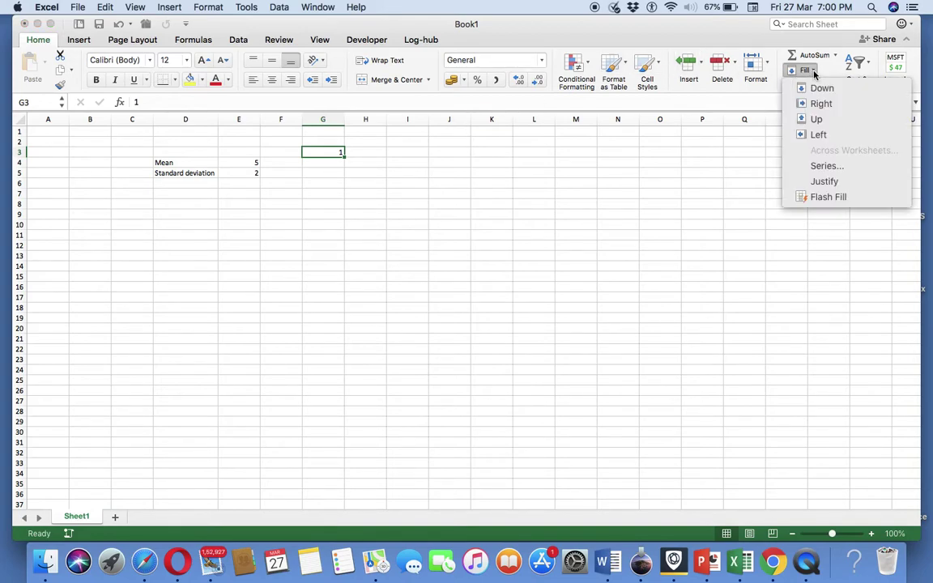
{"action": "left_click", "coordinate": [813, 166]}
{"action": "left_click", "coordinate": [364, 162]}
{"action": "left_click", "coordinate": [407, 249]}
{"action": "type", "text": "100"}
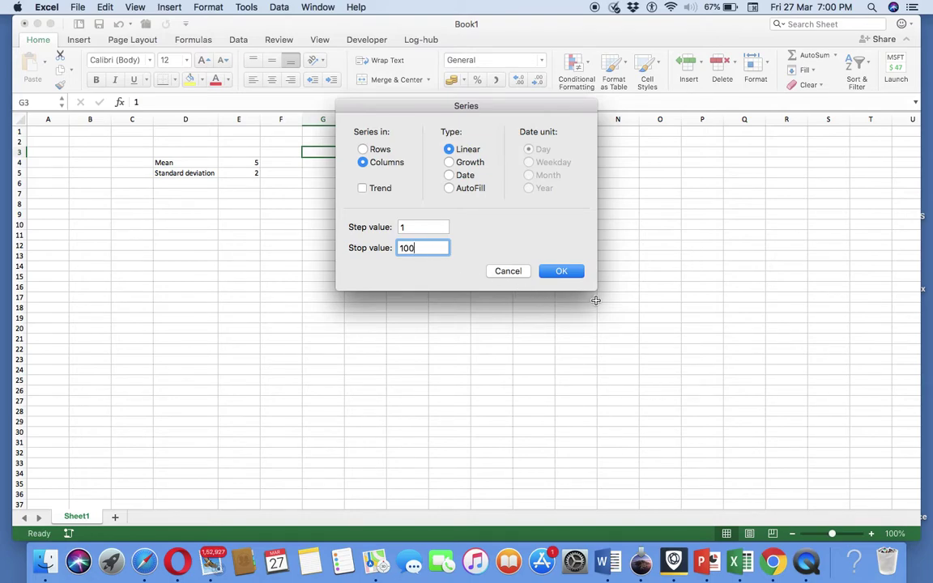
{"action": "left_click", "coordinate": [563, 272]}
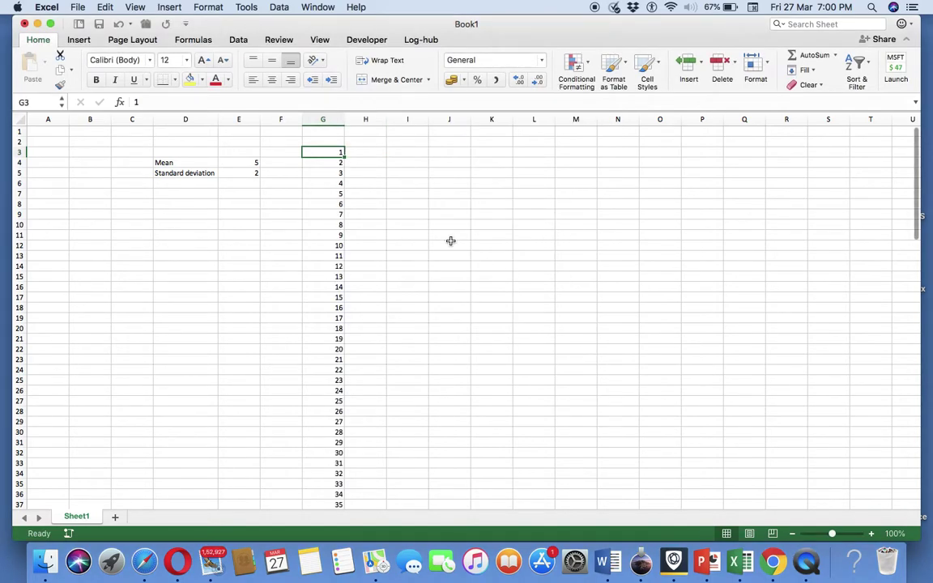
Step: Enter =RAND() in H3 and fill it down column H alongside the number series
{"action": "left_click", "coordinate": [369, 152]}
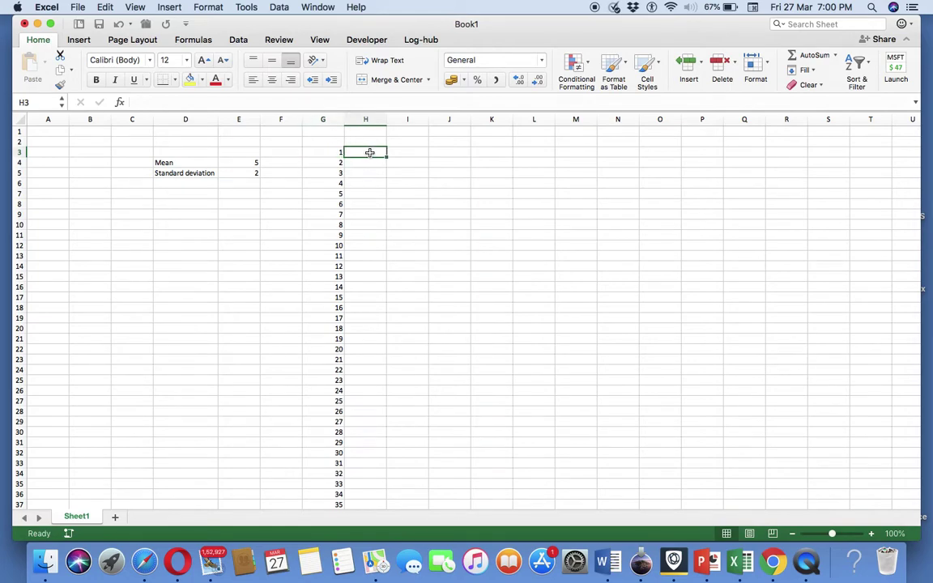
{"action": "type", "text": "=ra"}
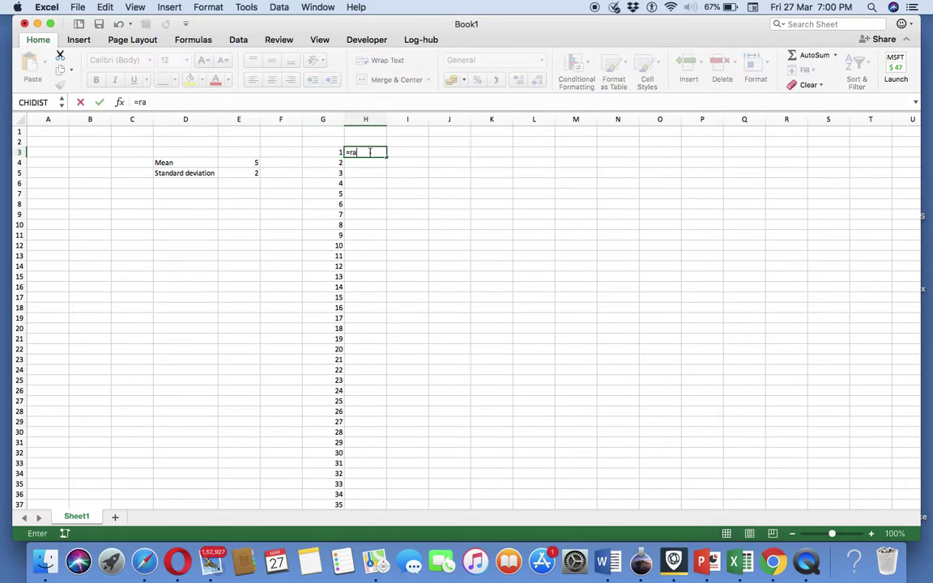
{"action": "type", "text": "nd()"}
{"action": "key", "text": "Return"}
{"action": "left_click", "coordinate": [369, 152]}
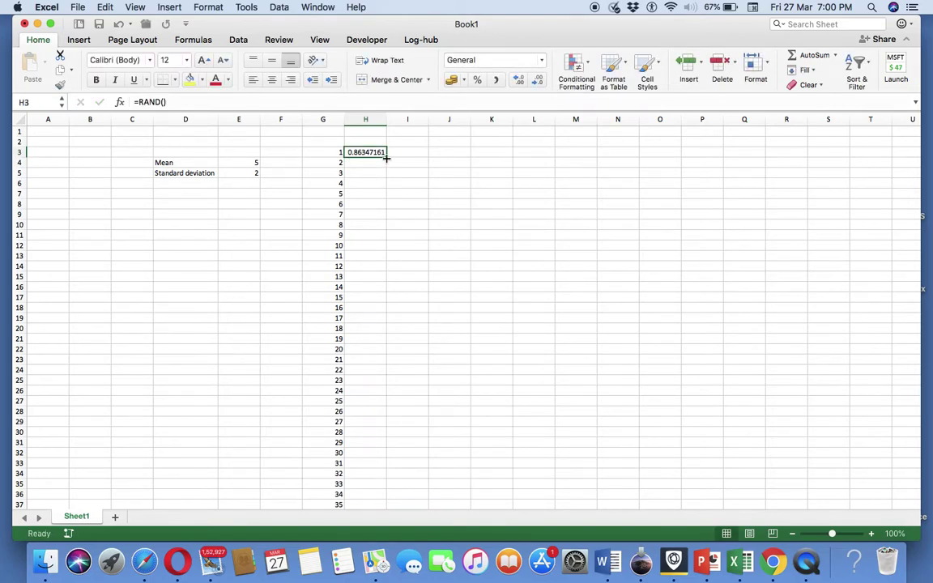
{"action": "double_click", "coordinate": [387, 159]}
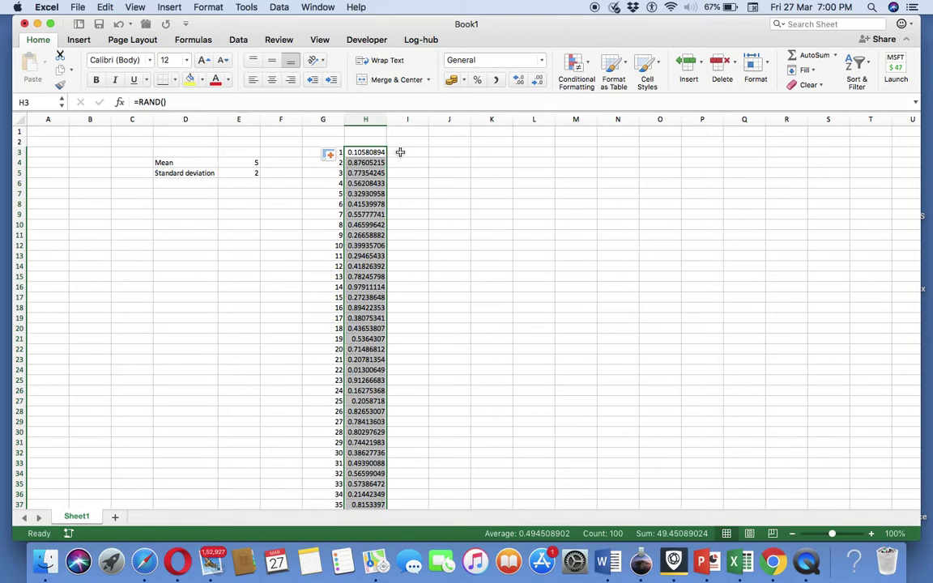
{"action": "left_click", "coordinate": [400, 153]}
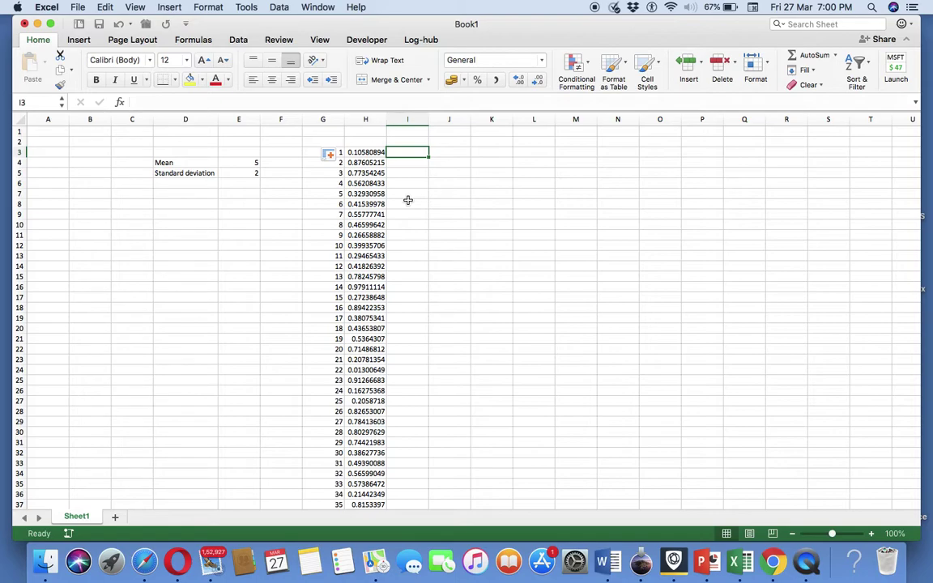
{"action": "type", "text": "="}
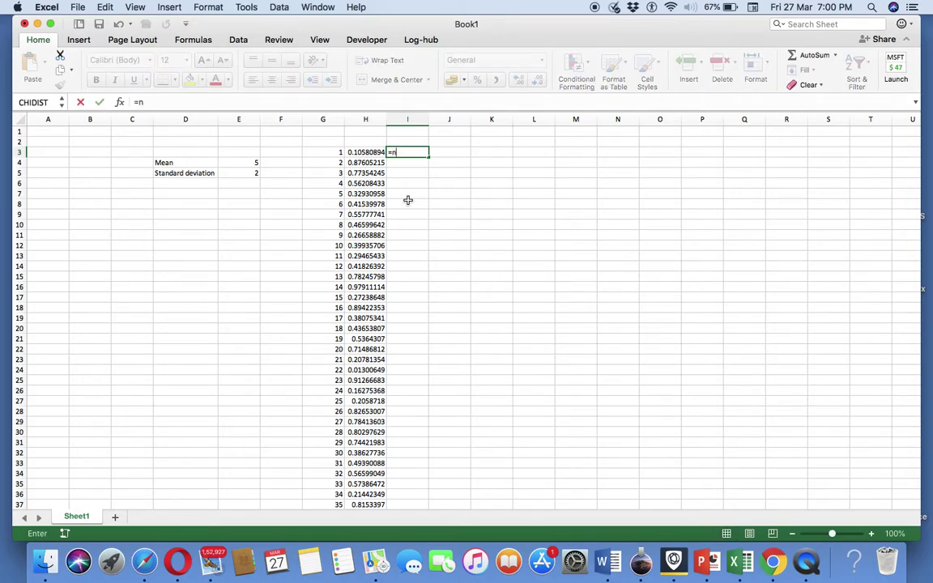
{"action": "type", "text": "norminv"}
{"action": "left_click", "coordinate": [408, 200]}
{"action": "type", "text": "se"}
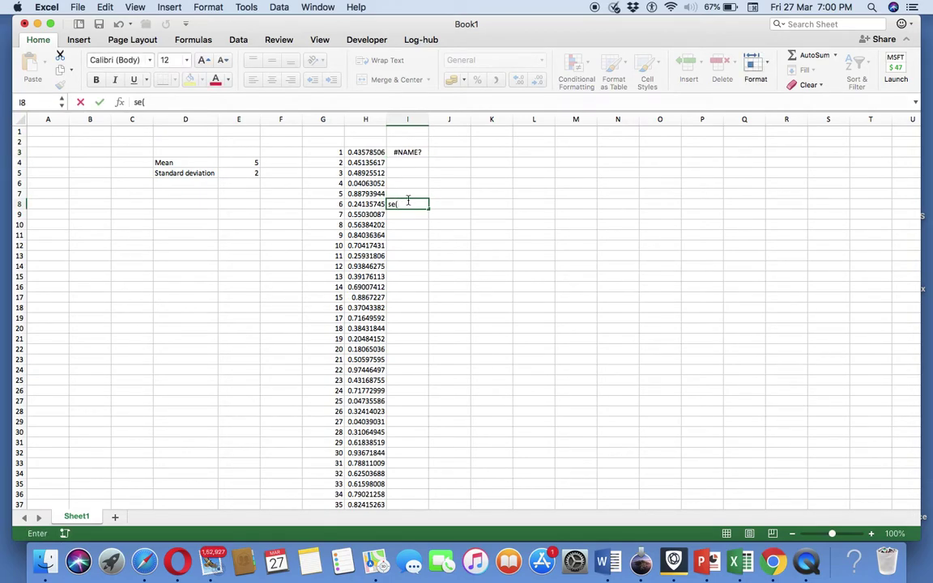
{"action": "type", "text": "("}
{"action": "key", "text": "Escape"}
Step: Enter =NORMINV(H3,$E$4,$E$5) in I3 and fill it down column I alongside the random numbers
{"action": "left_click", "coordinate": [414, 154]}
{"action": "type", "text": "=no"}
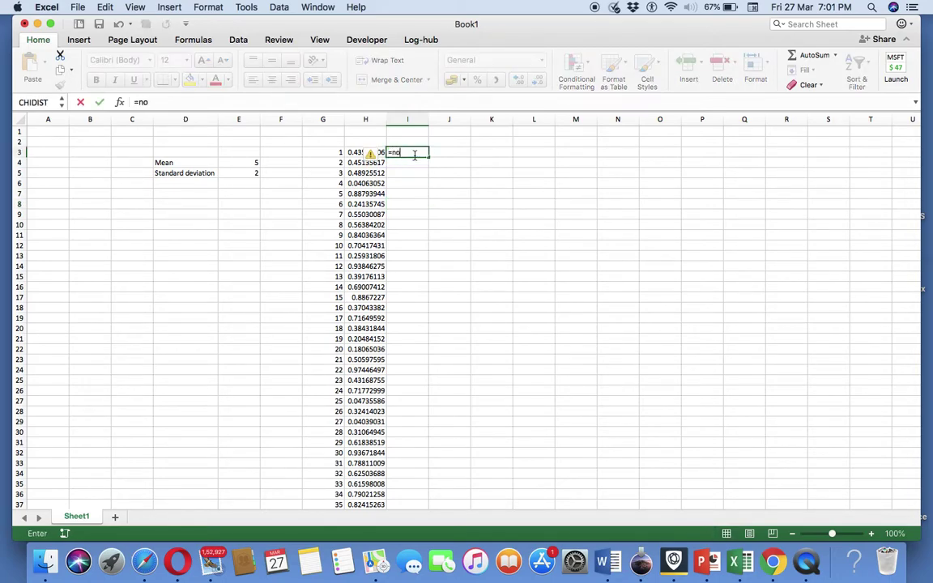
{"action": "type", "text": "rminv("}
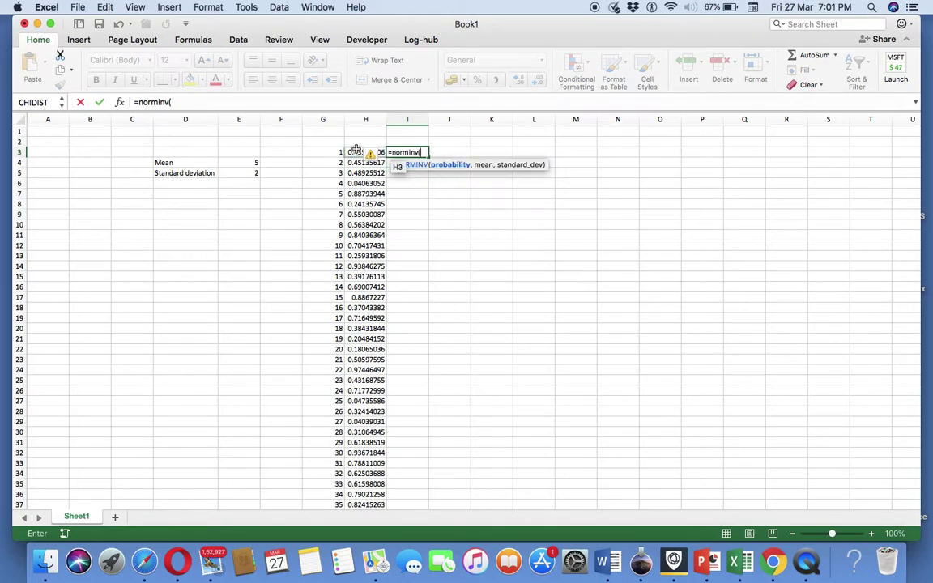
{"action": "left_click", "coordinate": [354, 153]}
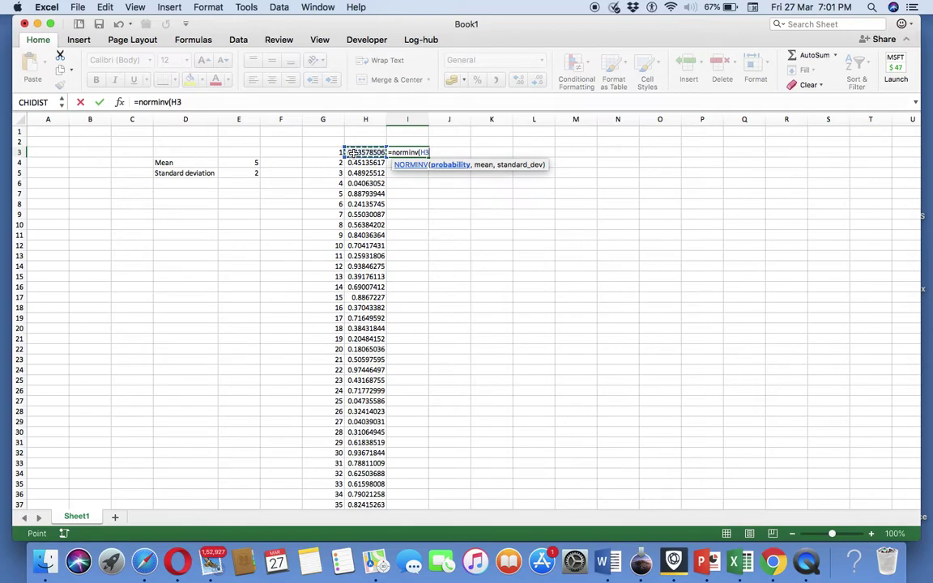
{"action": "type", "text": ","}
{"action": "left_click", "coordinate": [239, 162]}
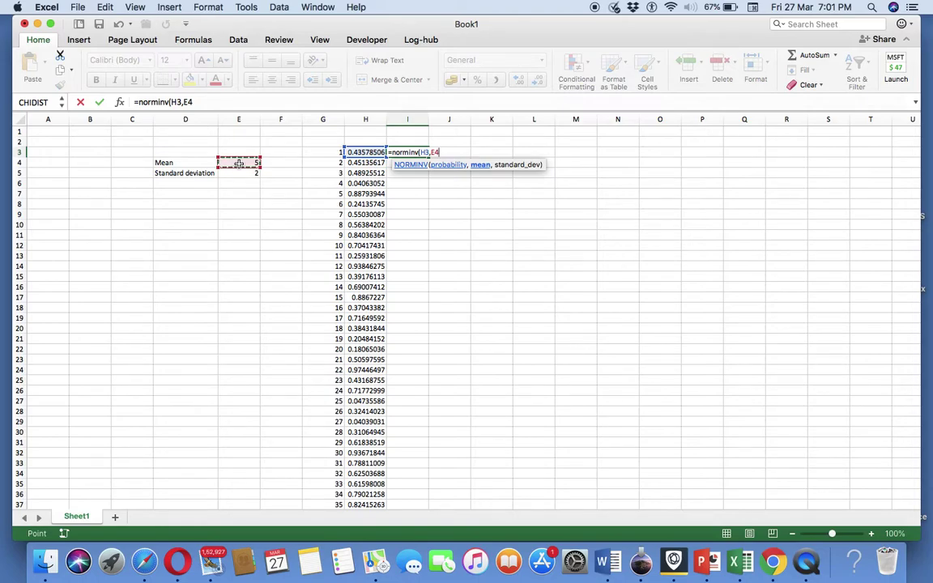
{"action": "key", "text": "F4"}
{"action": "type", "text": ","}
{"action": "left_click", "coordinate": [246, 174]}
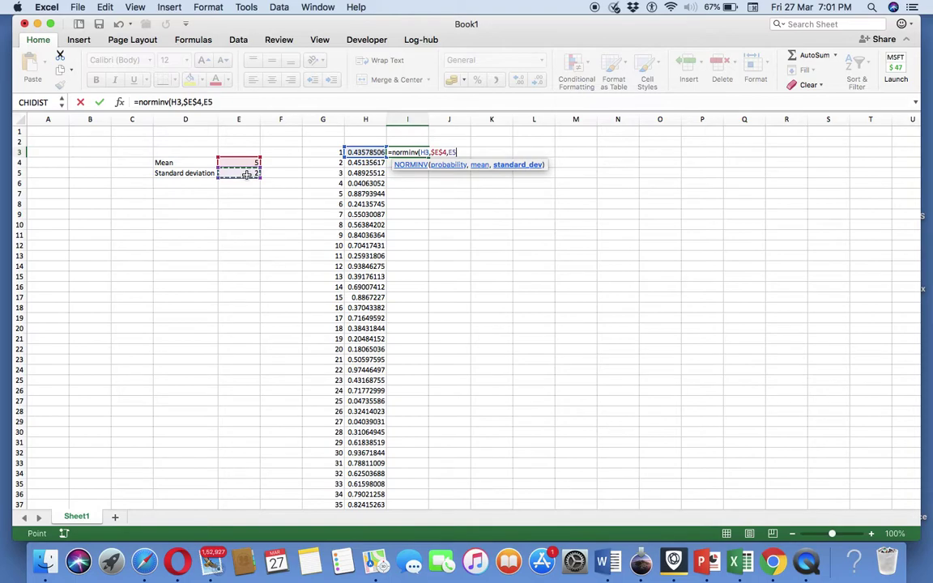
{"action": "key", "text": "F4"}
{"action": "type", "text": ")"}
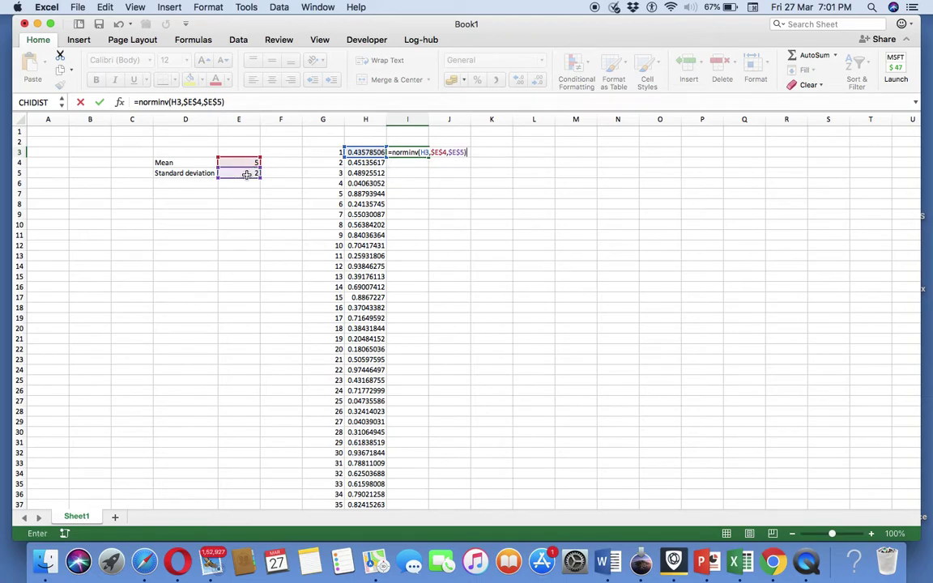
{"action": "key", "text": "Return"}
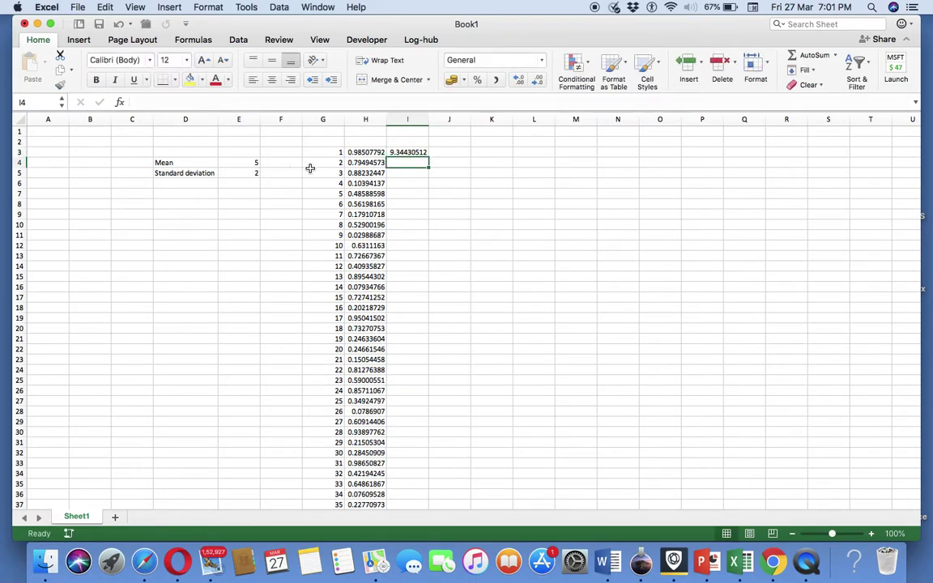
{"action": "left_click", "coordinate": [408, 153]}
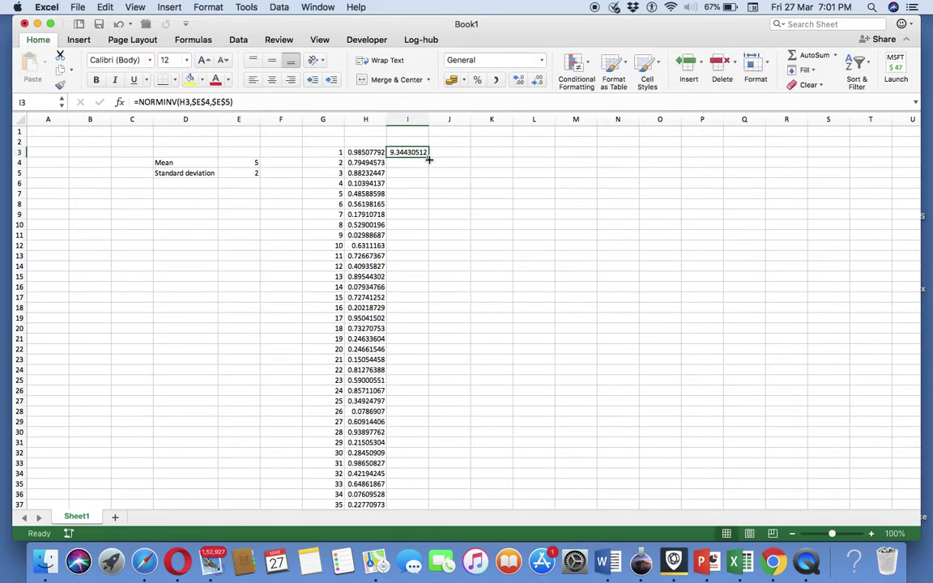
{"action": "double_click", "coordinate": [429, 159]}
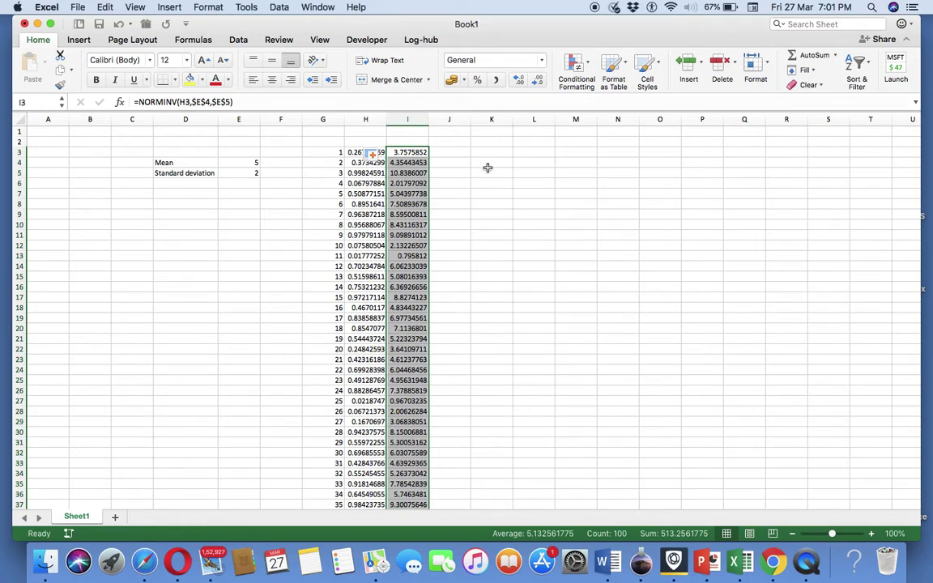
Step: Enter the labels Mean in D9 and Stndard deviation in D10 for the sample statistics
{"action": "left_click", "coordinate": [185, 213]}
{"action": "type", "text": "M"}
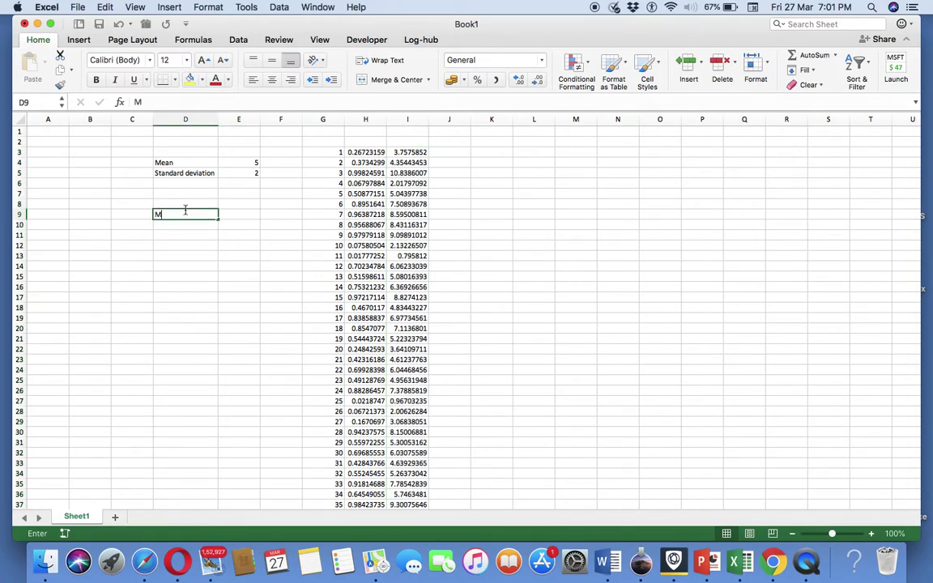
{"action": "type", "text": "ean"}
{"action": "key", "text": "Return"}
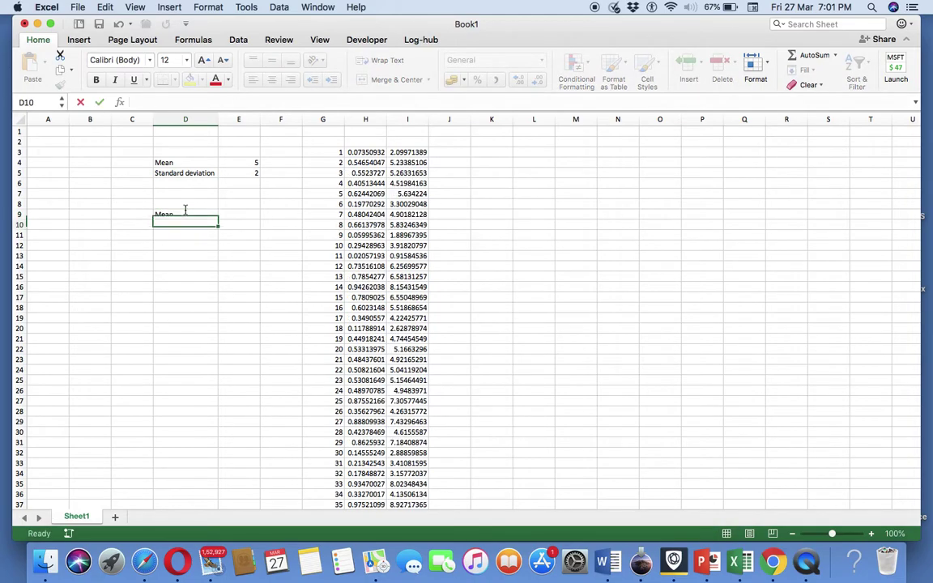
{"action": "type", "text": "St"}
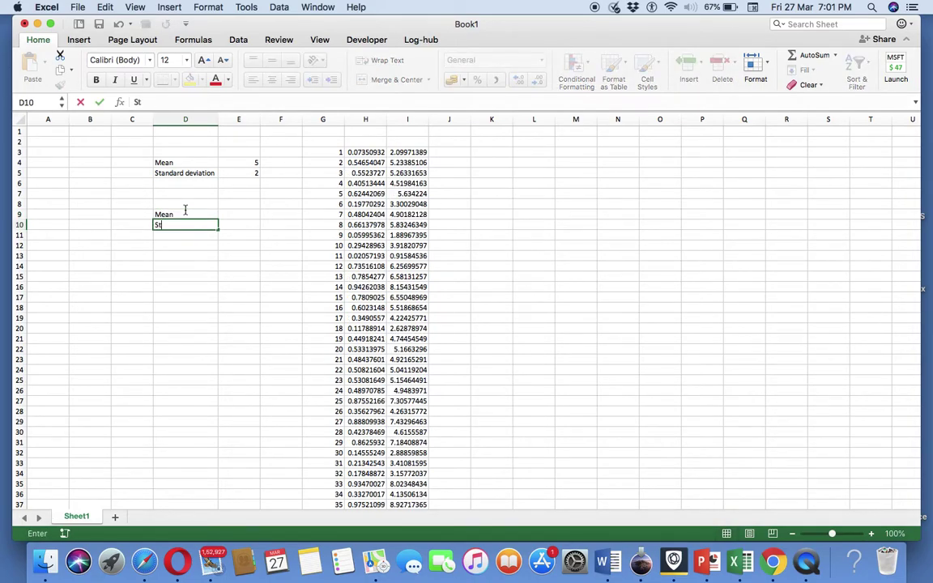
{"action": "type", "text": "ndard deviation"}
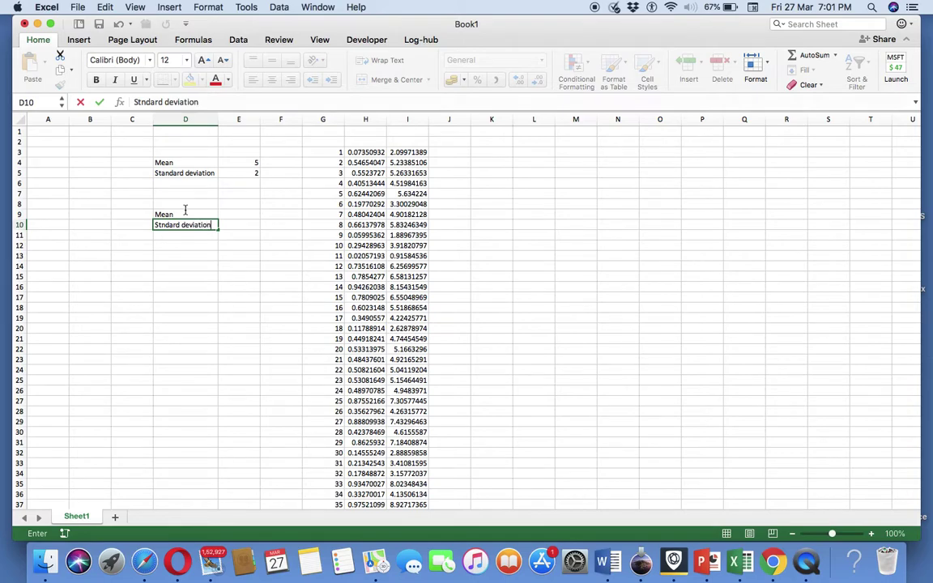
{"action": "key", "text": "Tab"}
{"action": "key", "text": "Up"}
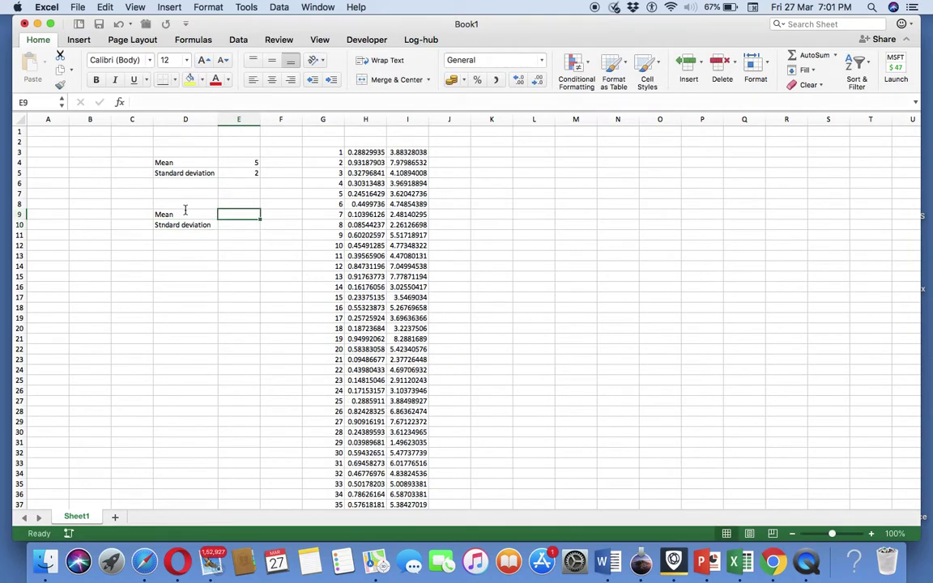
Step: Try to calculate the sample mean in E9 with =avrage(I3:I102)
{"action": "type", "text": "=avrage("}
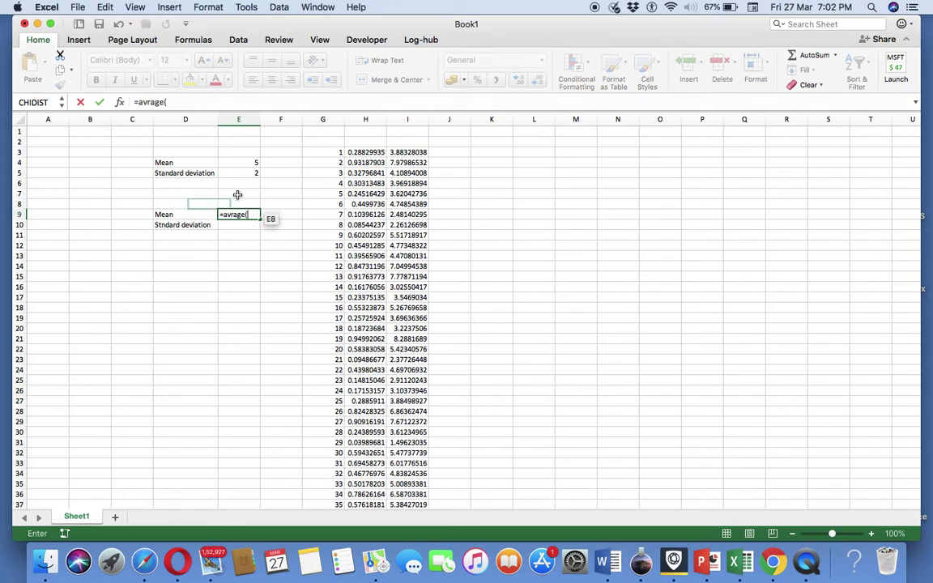
{"action": "left_click", "coordinate": [410, 151]}
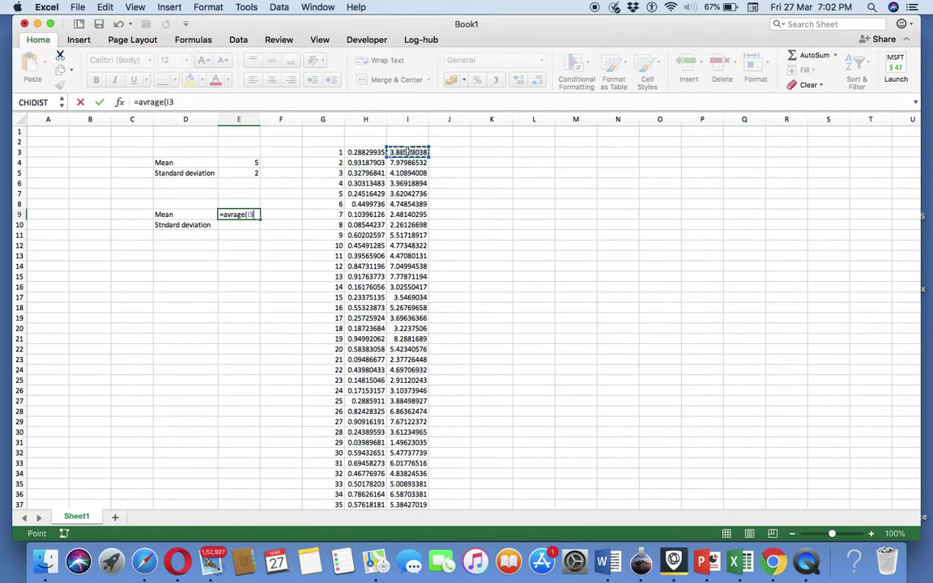
{"action": "key", "text": "super+shift+Down"}
{"action": "key", "text": "Return"}
{"action": "scroll", "coordinate": [409, 154], "scroll_direction": "up", "scroll_amount": 2}
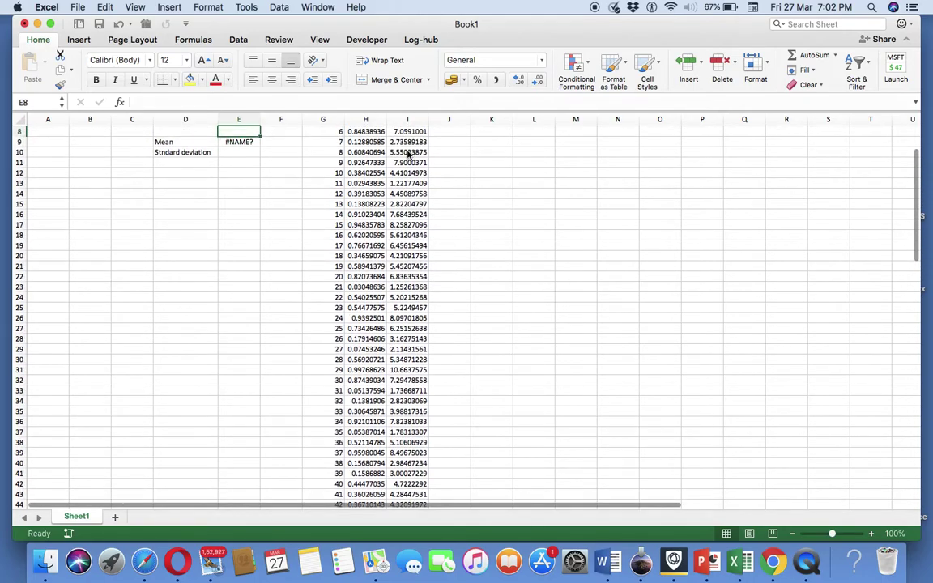
Step: Enter =average(I3:I102) in E9 to calculate the mean of the normally distributed numbers
{"action": "left_click", "coordinate": [230, 132]}
{"action": "left_click", "coordinate": [227, 141]}
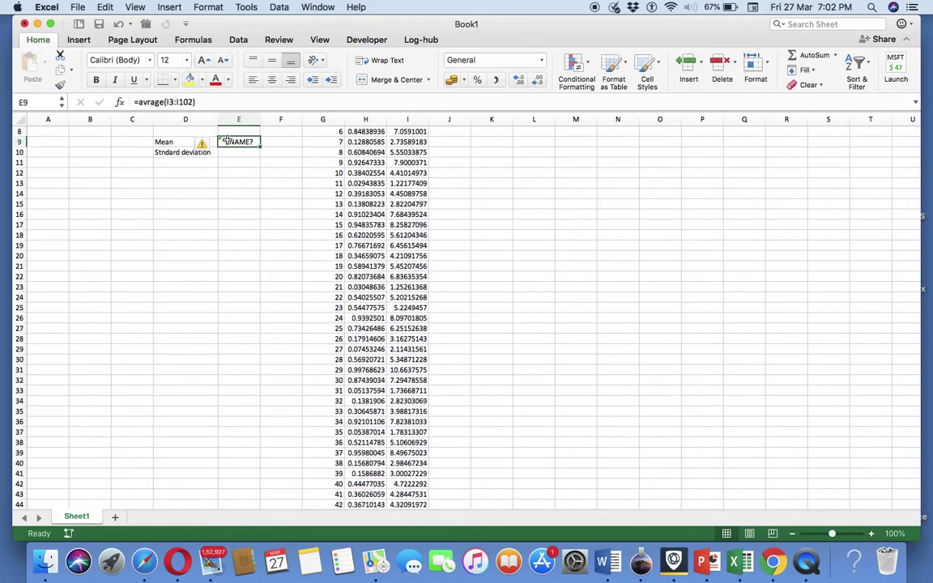
{"action": "type", "text": "=average("}
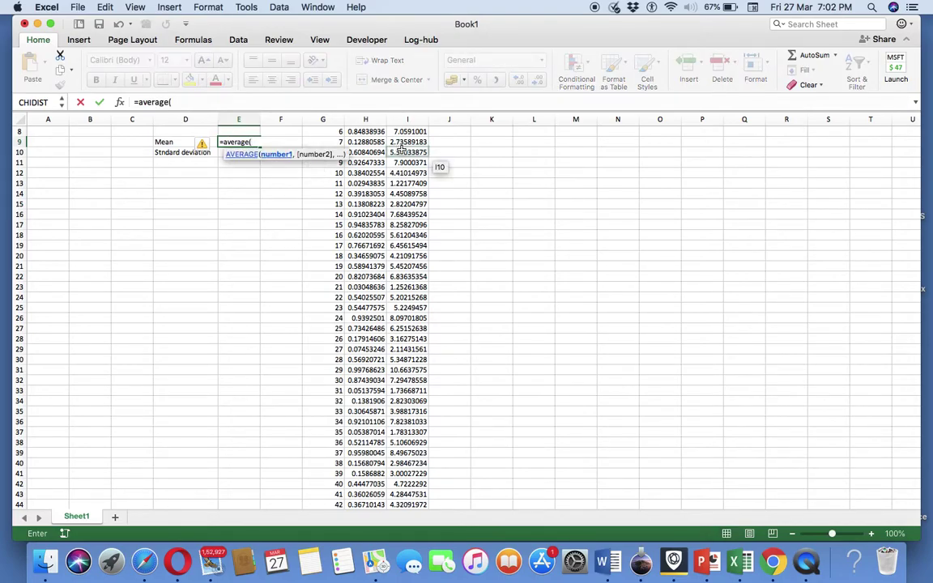
{"action": "scroll", "coordinate": [403, 145], "scroll_direction": "up", "scroll_amount": 1}
{"action": "scroll", "coordinate": [403, 144], "scroll_direction": "up", "scroll_amount": 3}
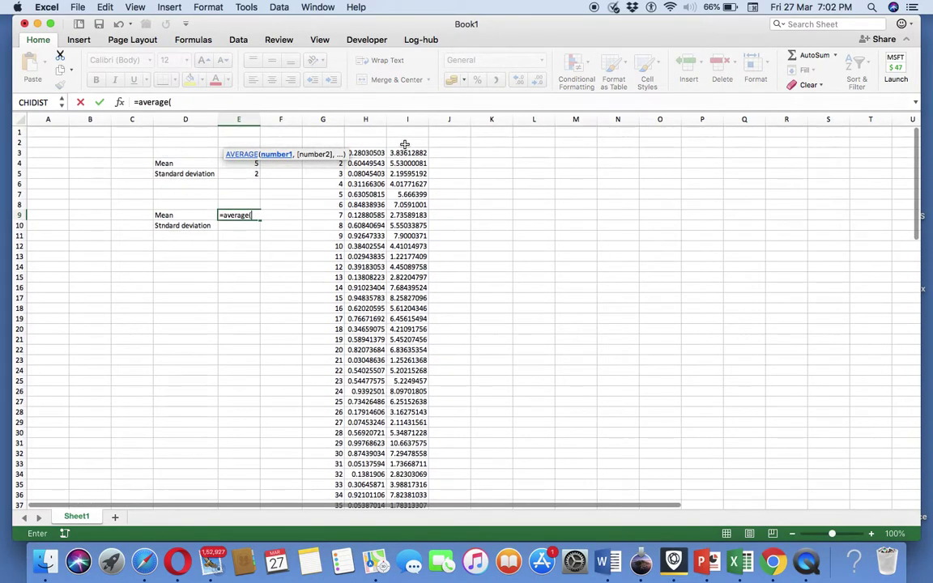
{"action": "left_click", "coordinate": [402, 152]}
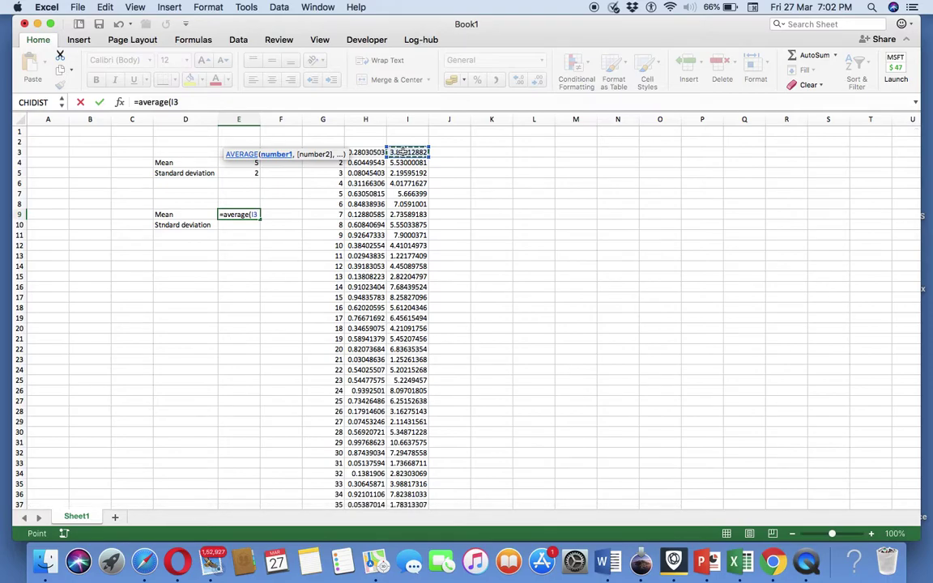
{"action": "key", "text": "super+shift+Down"}
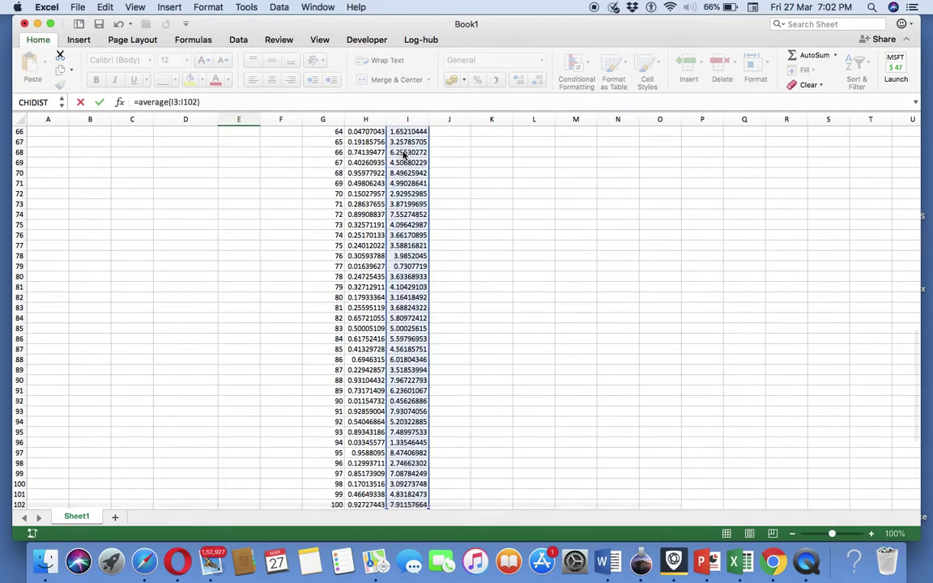
{"action": "key", "text": "Return"}
{"action": "key", "text": "Up"}
{"action": "key", "text": "Up"}
{"action": "key", "text": "Up"}
{"action": "key", "text": "Up"}
{"action": "key", "text": "Up"}
{"action": "key", "text": "Up"}
{"action": "key", "text": "Up"}
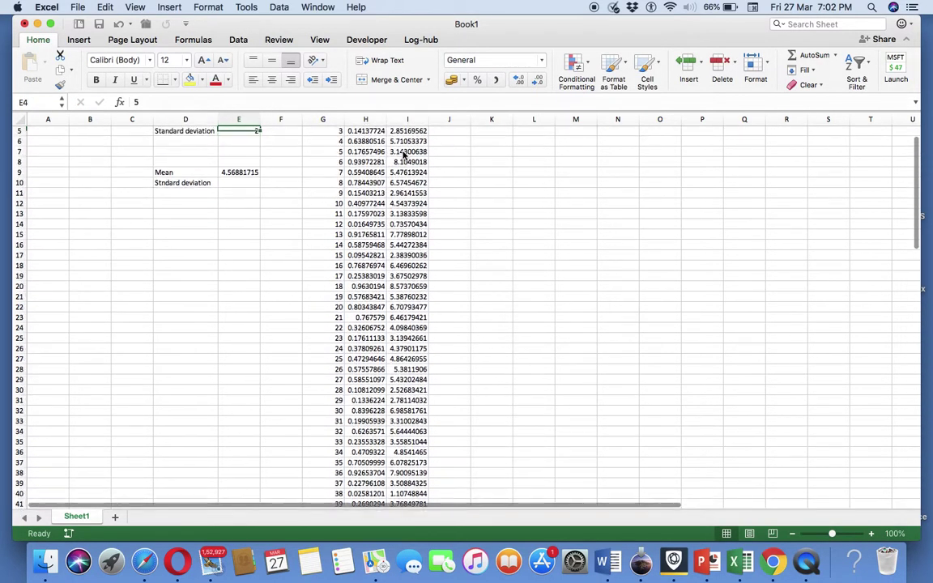
{"action": "key", "text": "Down"}
{"action": "key", "text": "Down"}
{"action": "key", "text": "Down"}
{"action": "key", "text": "Down"}
{"action": "key", "text": "Down"}
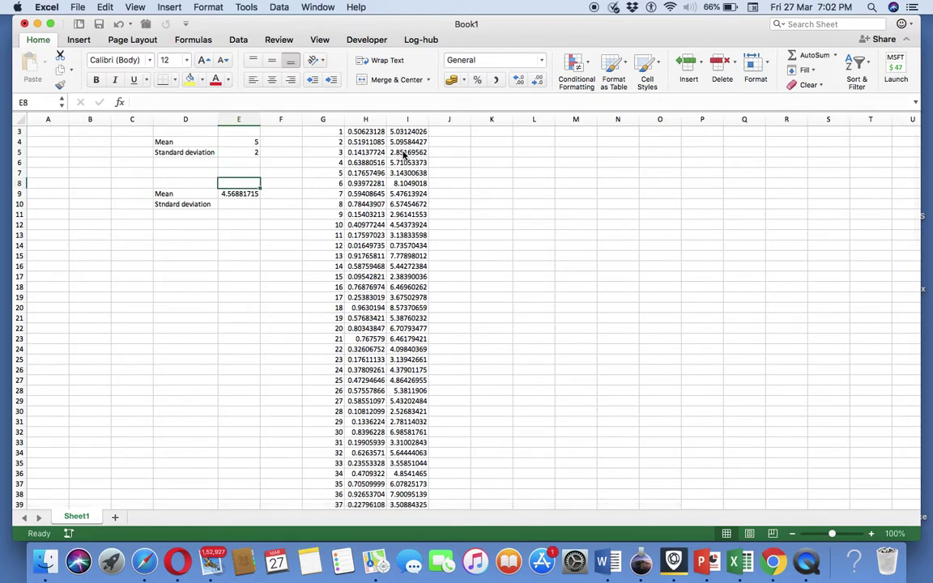
{"action": "key", "text": "Down"}
{"action": "key", "text": "Down"}
{"action": "type", "text": "=s"}
{"action": "key", "text": "Return"}
{"action": "left_click", "coordinate": [402, 153]}
{"action": "type", "text": "tdev("}
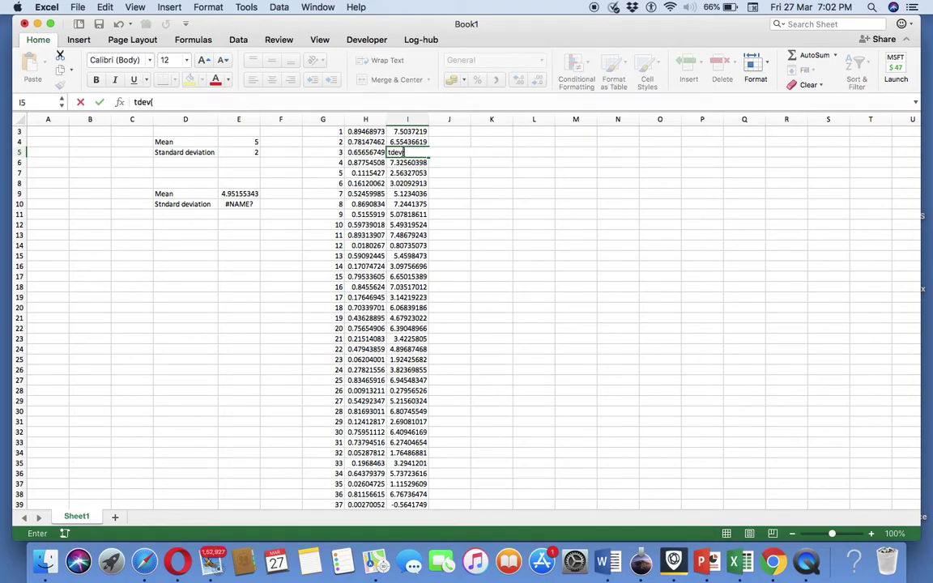
{"action": "scroll", "coordinate": [515, 171], "scroll_direction": "up", "scroll_amount": 2}
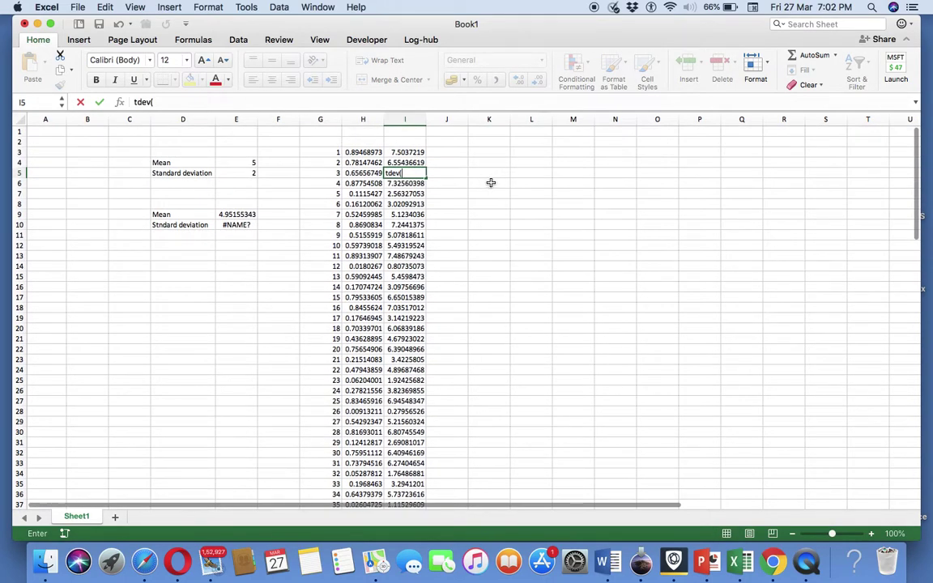
{"action": "key", "text": "Escape"}
Step: Enter =stdev(I3:I102) in E10 to calculate the standard deviation of the normally distributed numbers
{"action": "left_click", "coordinate": [236, 232]}
{"action": "left_click", "coordinate": [235, 224]}
{"action": "type", "text": "=stdev("}
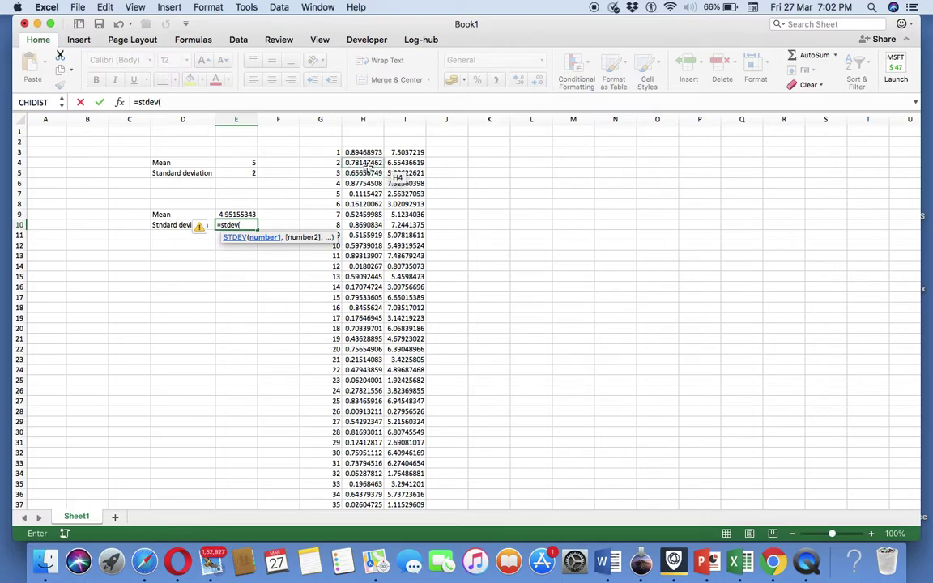
{"action": "left_click", "coordinate": [402, 152]}
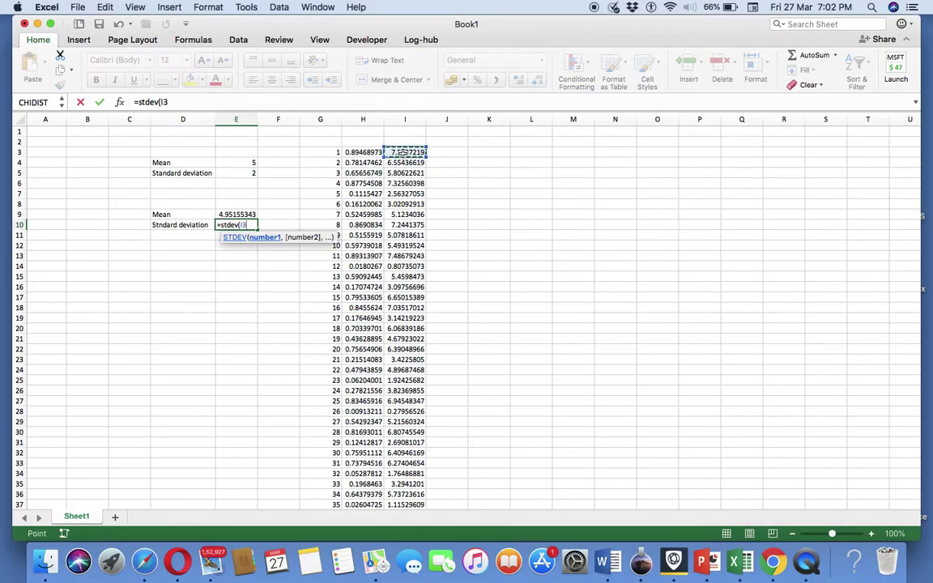
{"action": "key", "text": "super+shift+Down"}
{"action": "key", "text": "Return"}
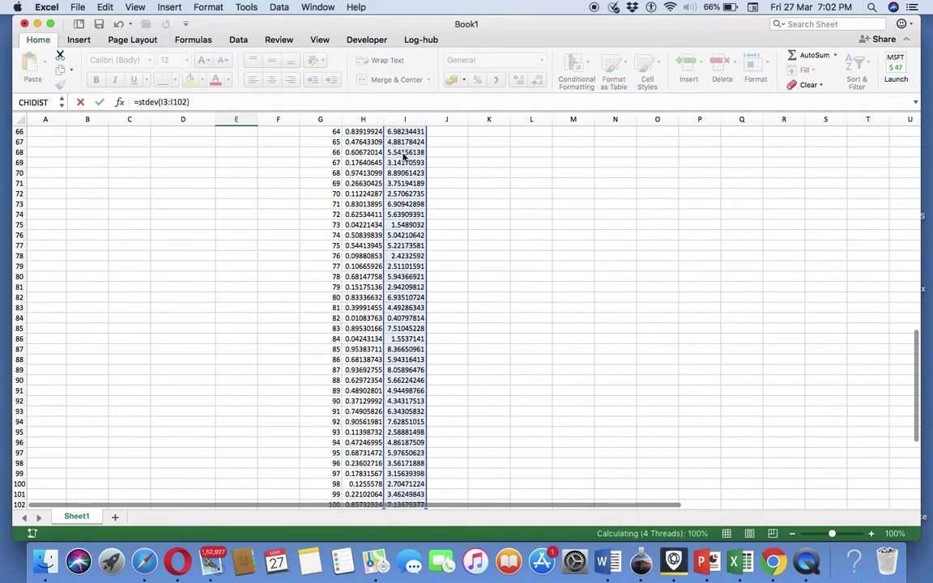
Step: Compare the sample statistics in E9:E10 with the specified mean and standard deviation in E4:E5, and check the formula in H3
{"action": "key", "text": "Up"}
{"action": "key", "text": "Up"}
{"action": "key", "text": "Up"}
{"action": "key", "text": "Up"}
{"action": "key", "text": "Up"}
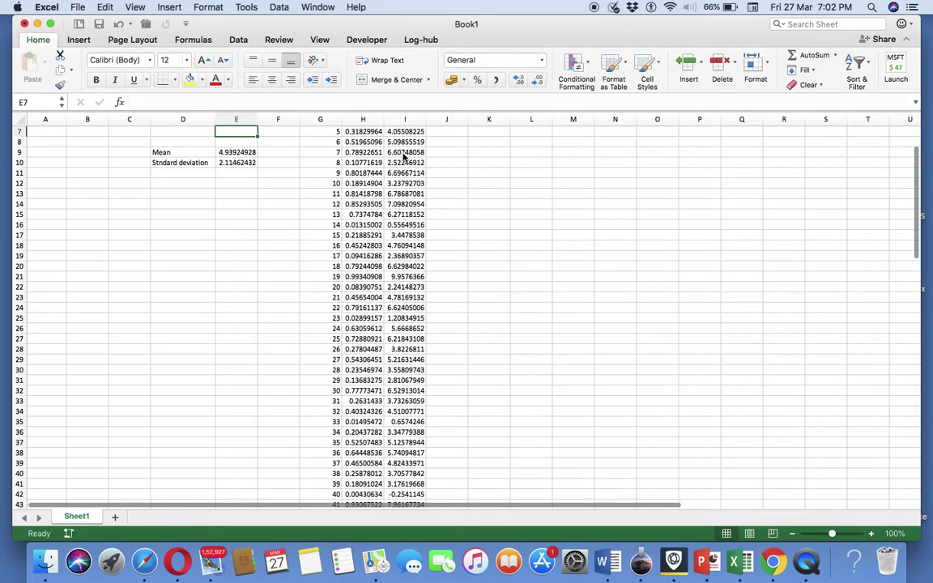
{"action": "scroll", "coordinate": [403, 156], "scroll_direction": "up", "scroll_amount": 3}
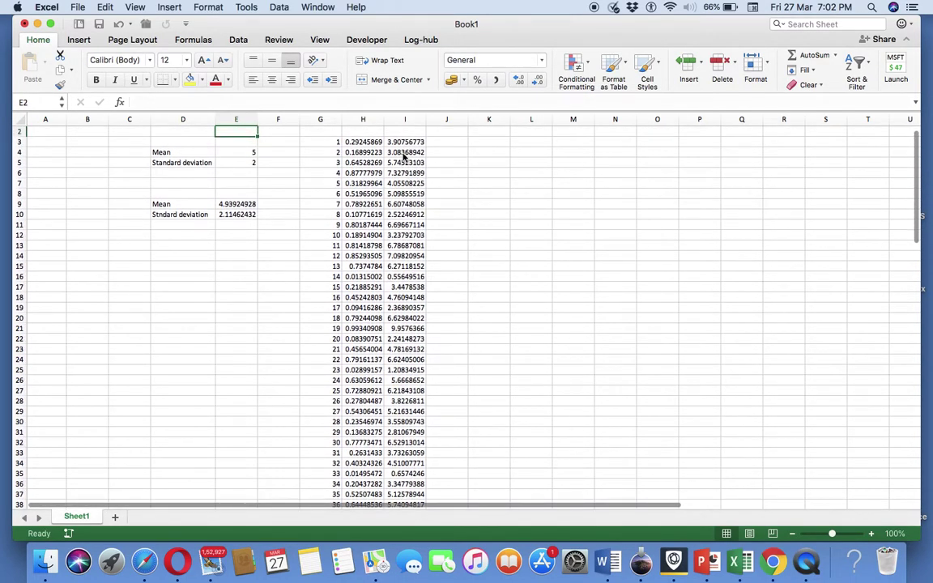
{"action": "key", "text": "Up"}
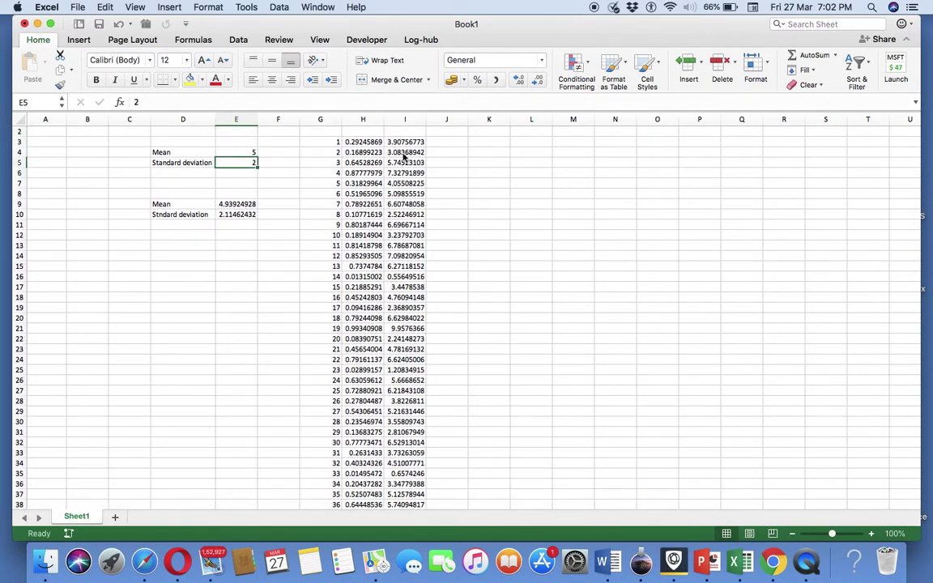
{"action": "left_click", "coordinate": [363, 142]}
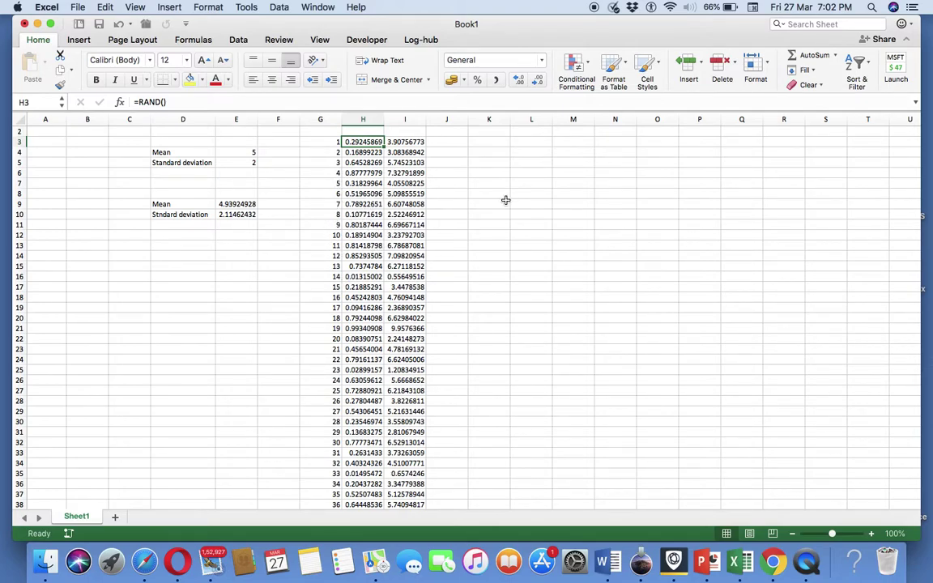
Step: Enter the labels Max in D13 and Min in D14 below the sample statistics
{"action": "left_click", "coordinate": [193, 249]}
{"action": "type", "text": "Ma"}
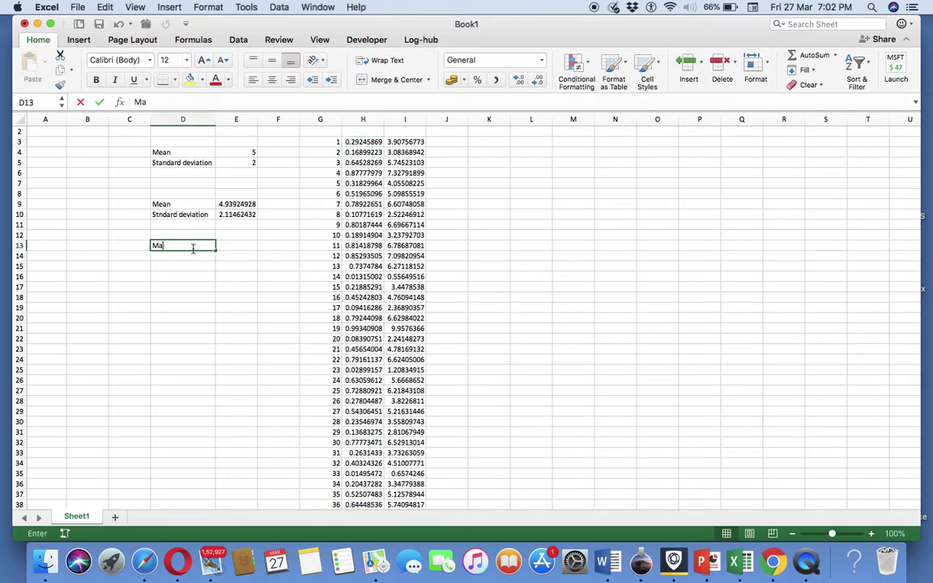
{"action": "type", "text": "x"}
{"action": "key", "text": "Return"}
{"action": "type", "text": "M"}
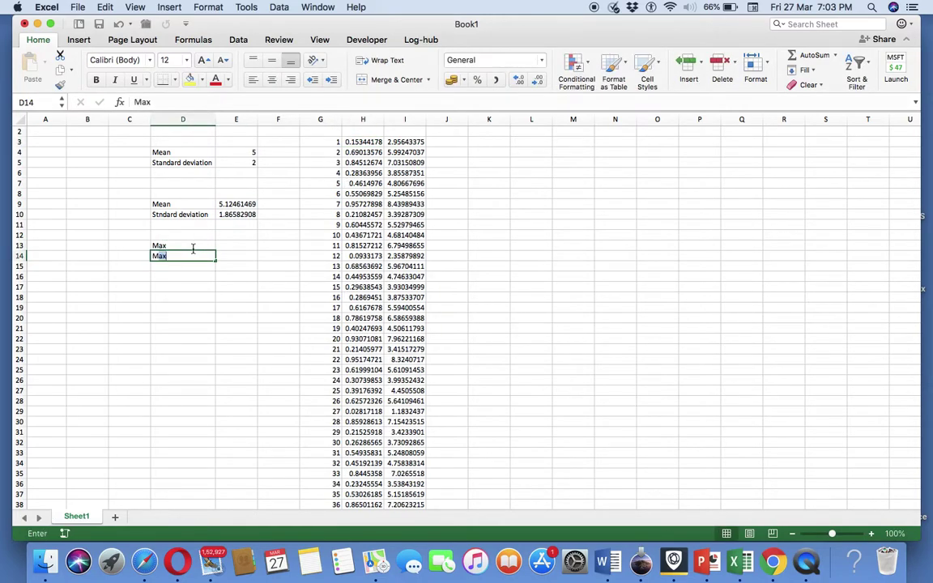
{"action": "type", "text": "in"}
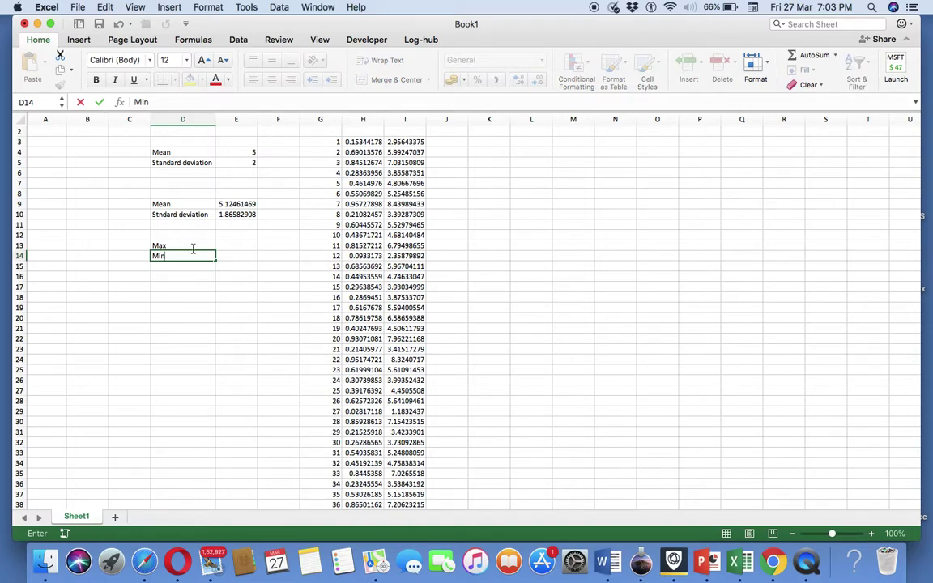
{"action": "key", "text": "Return"}
Step: Enter the labels Range in D16 and Class Interval in D17
{"action": "key", "text": "Return"}
{"action": "type", "text": "Ra"}
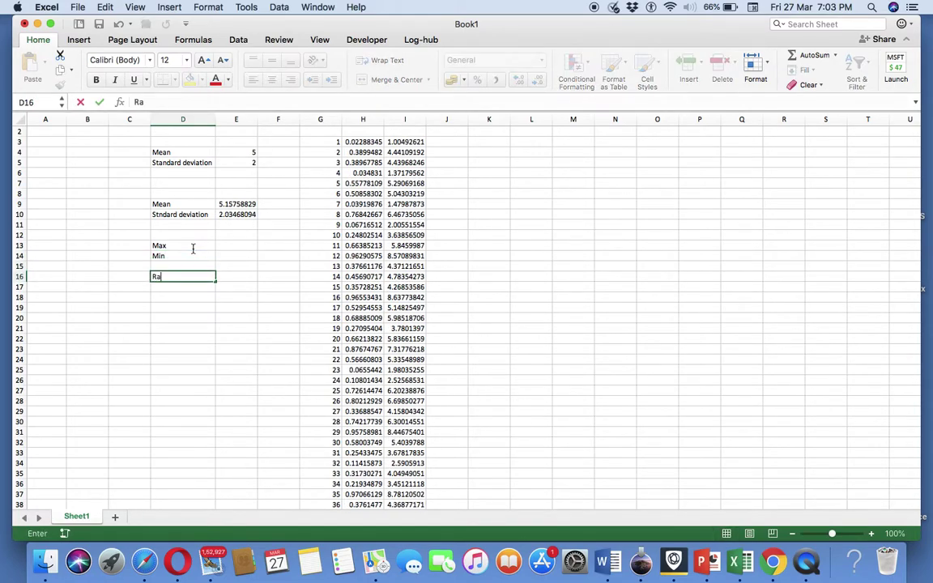
{"action": "type", "text": "nge"}
{"action": "key", "text": "Return"}
{"action": "type", "text": "Cl"}
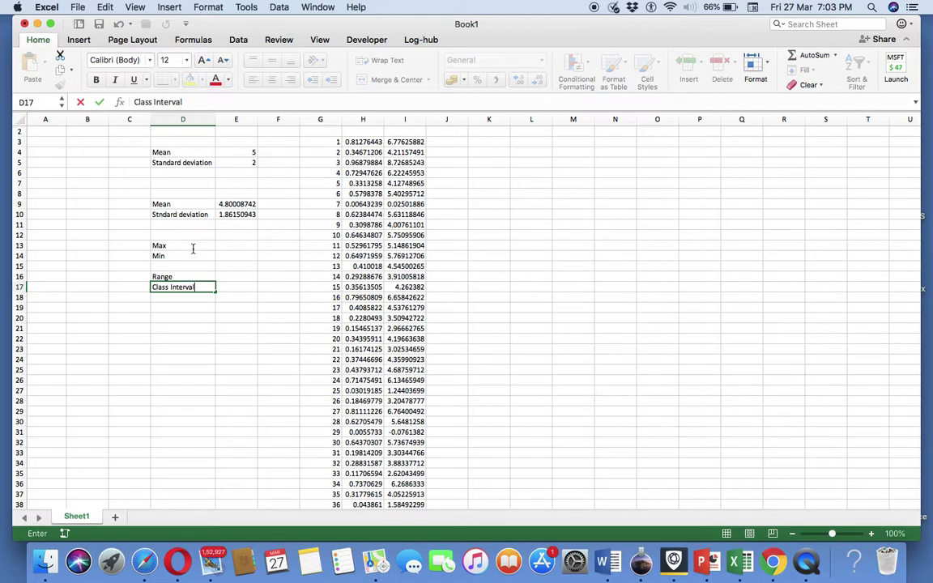
{"action": "type", "text": "ass Interval"}
Step: Enter a MAX formula in E13 covering the normally distributed numbers in column I from I3 to I102
{"action": "key", "text": "Up"}
{"action": "key", "text": "Up"}
{"action": "key", "text": "Up"}
{"action": "key", "text": "Up"}
{"action": "key", "text": "Right"}
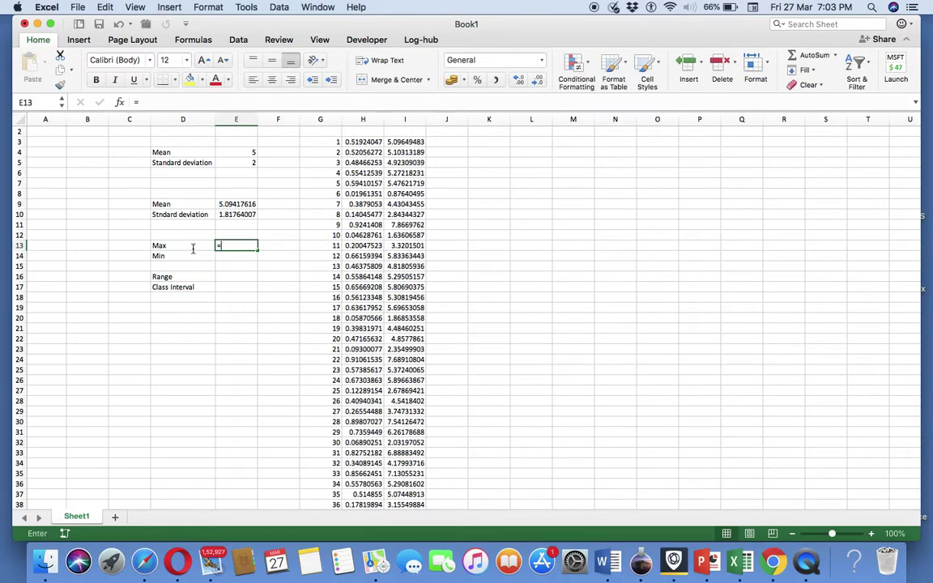
{"action": "type", "text": "=max"}
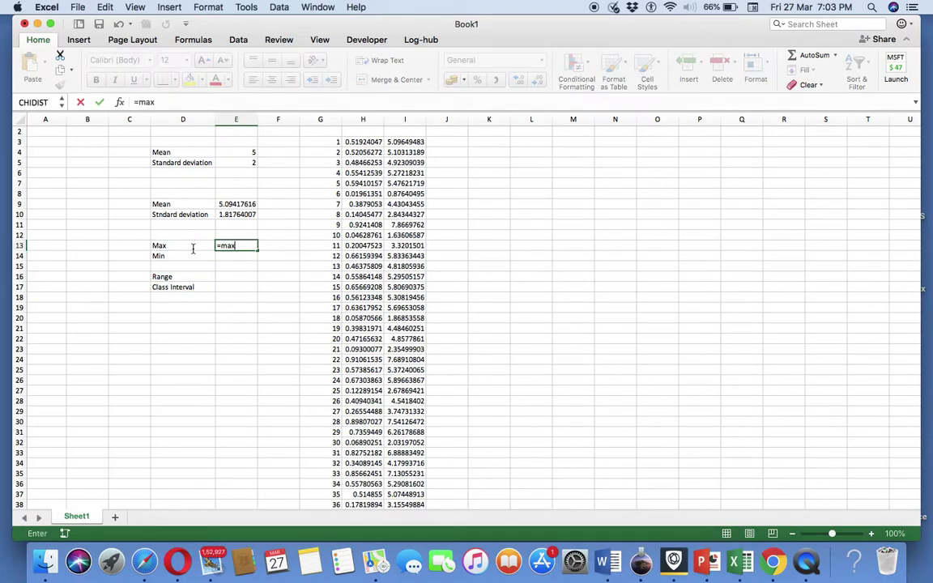
{"action": "type", "text": "("}
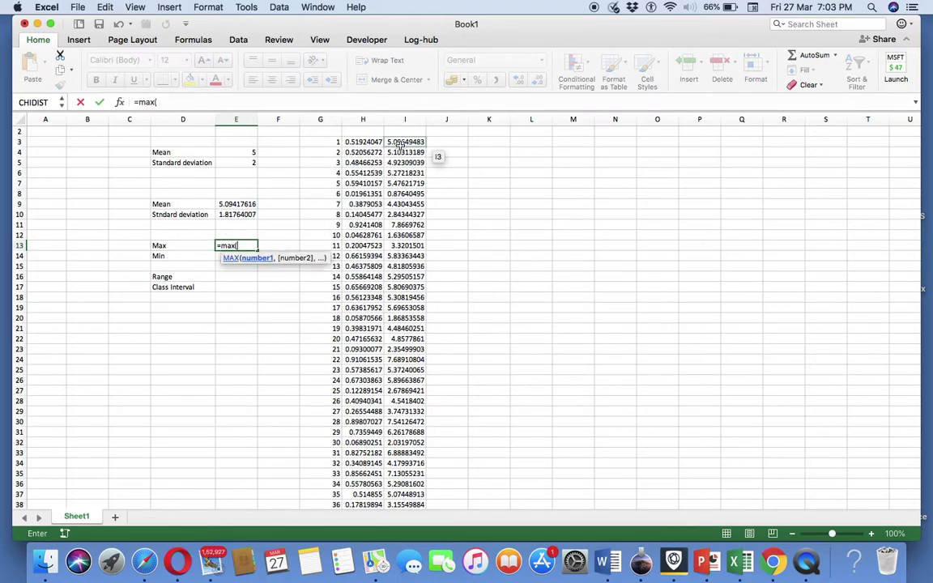
{"action": "key", "text": "Down"}
{"action": "scroll", "coordinate": [399, 146], "scroll_direction": "down", "scroll_amount": 5}
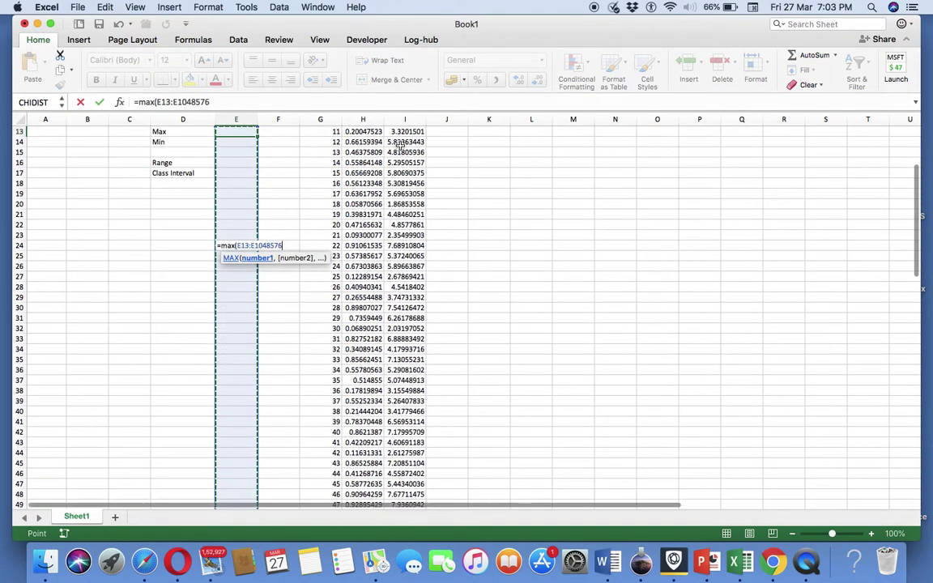
{"action": "key", "text": "Down"}
{"action": "key", "text": "Down"}
{"action": "key", "text": "Down"}
{"action": "key", "text": "Down"}
{"action": "key", "text": "Down"}
{"action": "key", "text": "Down"}
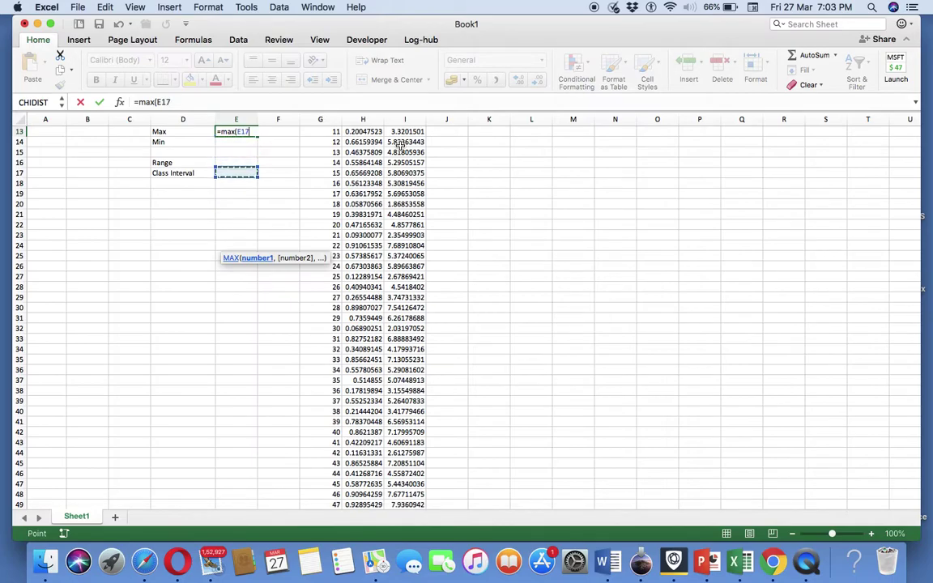
{"action": "key", "text": "Up"}
{"action": "key", "text": "Up"}
{"action": "key", "text": "Up"}
{"action": "key", "text": "Up"}
{"action": "key", "text": "Up"}
{"action": "key", "text": "Up"}
{"action": "key", "text": "Up"}
{"action": "key", "text": "Up"}
{"action": "key", "text": "Up"}
{"action": "key", "text": "Up"}
{"action": "key", "text": "Up"}
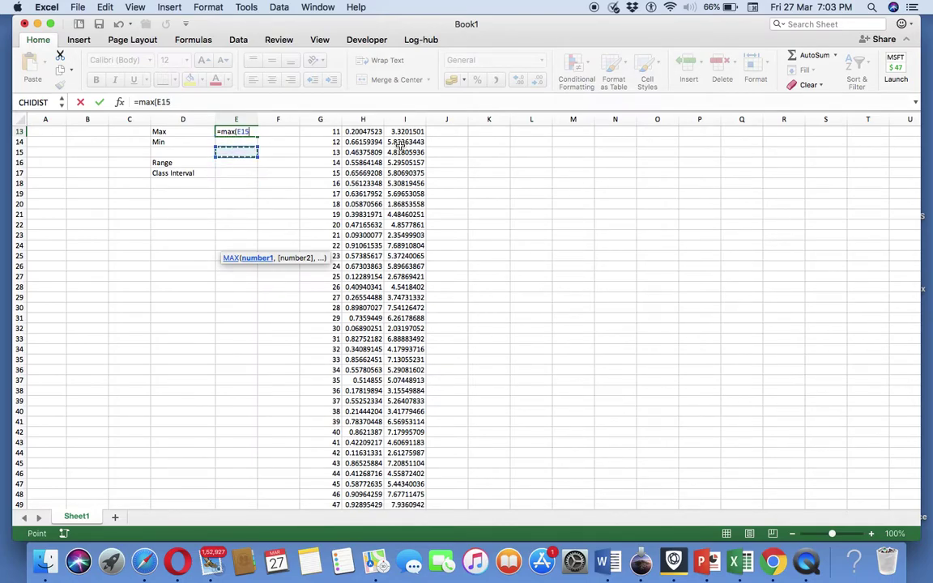
{"action": "key", "text": "Right"}
{"action": "key", "text": "Right"}
{"action": "key", "text": "Right"}
{"action": "key", "text": "Right"}
{"action": "key", "text": "Up"}
{"action": "key", "text": "Up"}
{"action": "key", "text": "Up"}
{"action": "key", "text": "Up"}
{"action": "key", "text": "Up"}
{"action": "key", "text": "Up"}
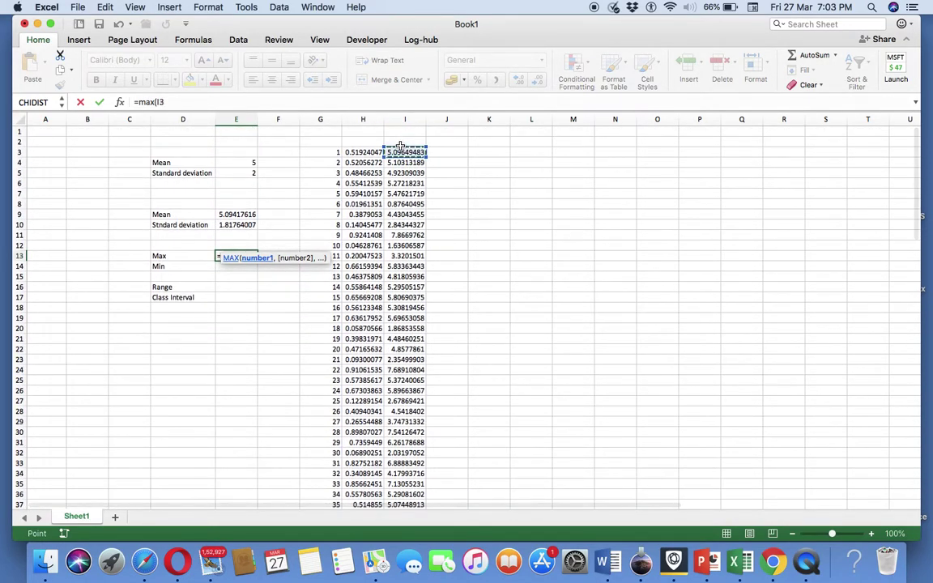
{"action": "key", "text": "ctrl+shift+Down"}
{"action": "key", "text": "Return"}
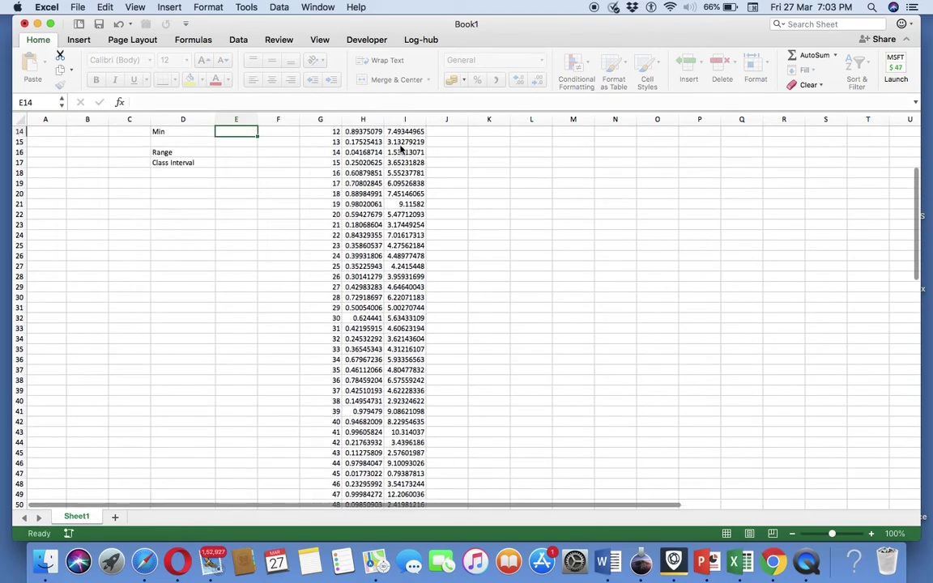
Step: Enter a MIN formula in E14 covering the normally distributed numbers in column I from I3 to I102
{"action": "key", "text": "Up"}
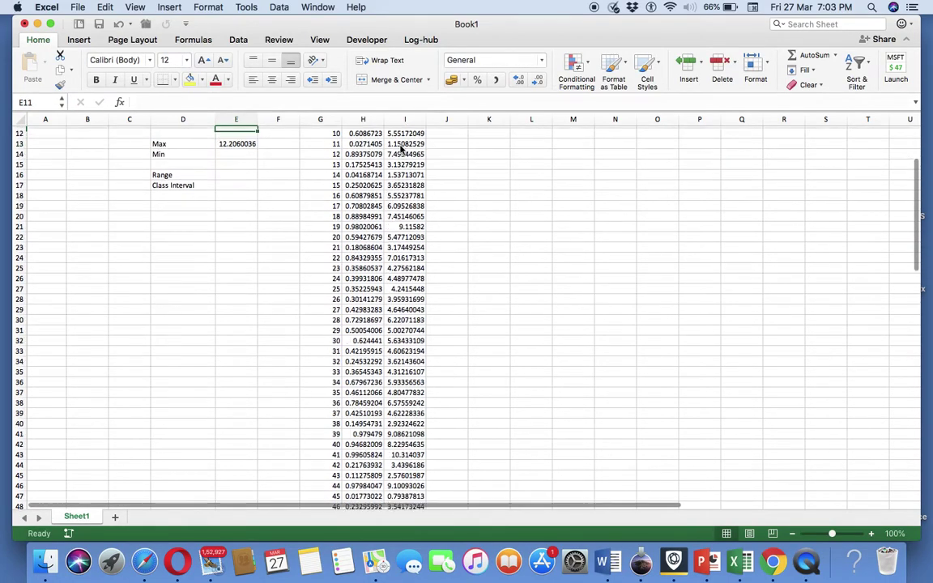
{"action": "key", "text": "Down"}
{"action": "type", "text": "=min("}
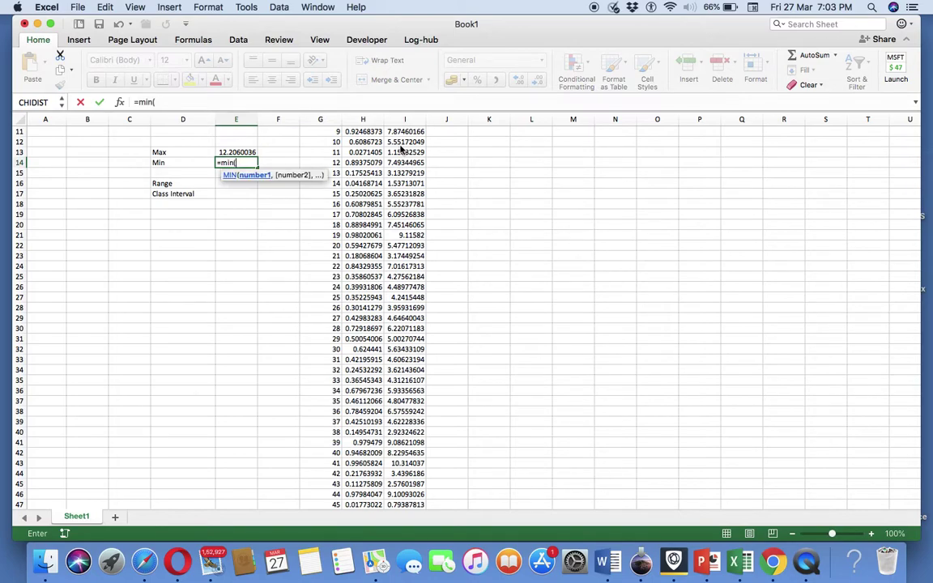
{"action": "scroll", "coordinate": [441, 158], "scroll_direction": "up", "scroll_amount": 5}
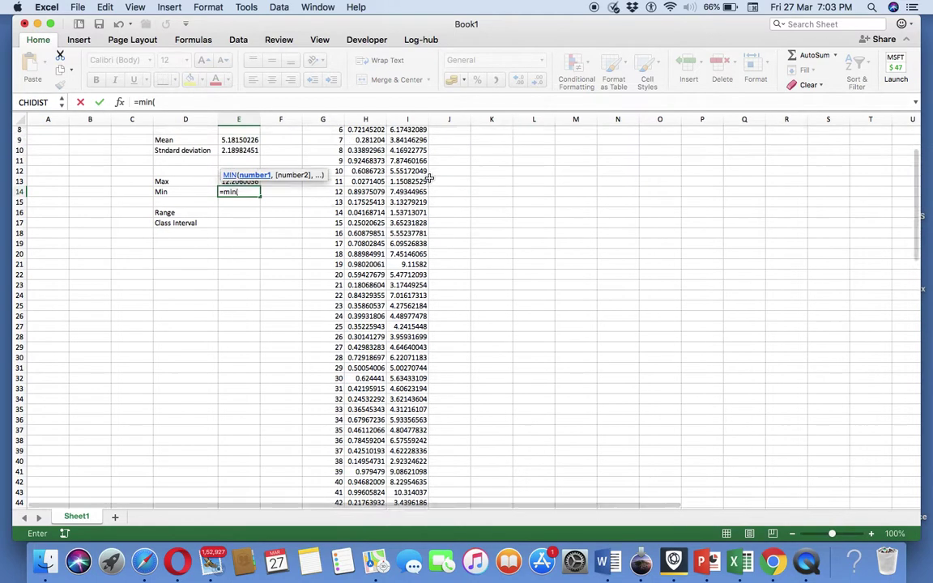
{"action": "left_click", "coordinate": [416, 153]}
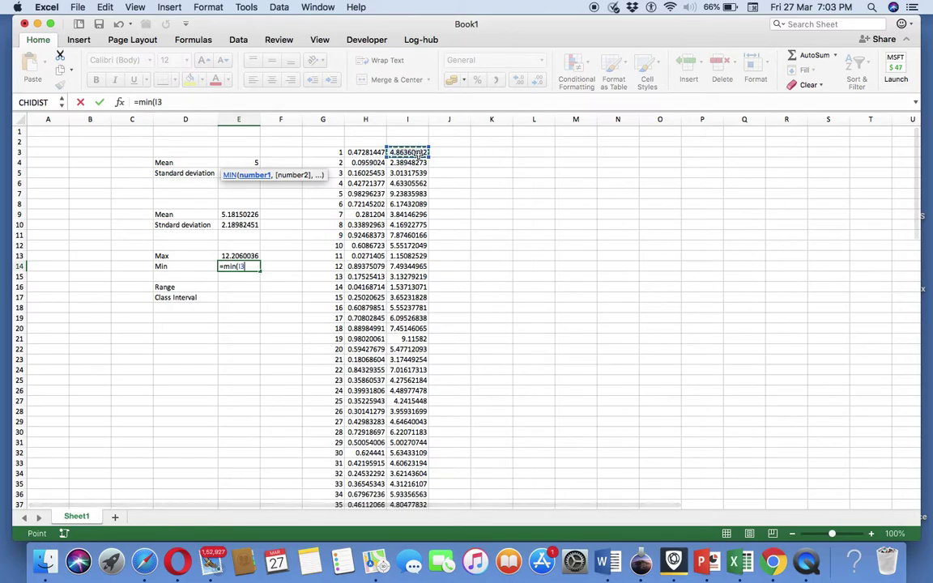
{"action": "key", "text": "super+shift+Down"}
{"action": "key", "text": "Return"}
Step: Calculate the range in E16 by subtracting the minimum in E14 from the maximum in E13
{"action": "key", "text": "Up"}
{"action": "key", "text": "Up"}
{"action": "key", "text": "Up"}
{"action": "key", "text": "Up"}
{"action": "key", "text": "Down"}
{"action": "key", "text": "Down"}
{"action": "key", "text": "Down"}
{"action": "key", "text": "Down"}
{"action": "key", "text": "Down"}
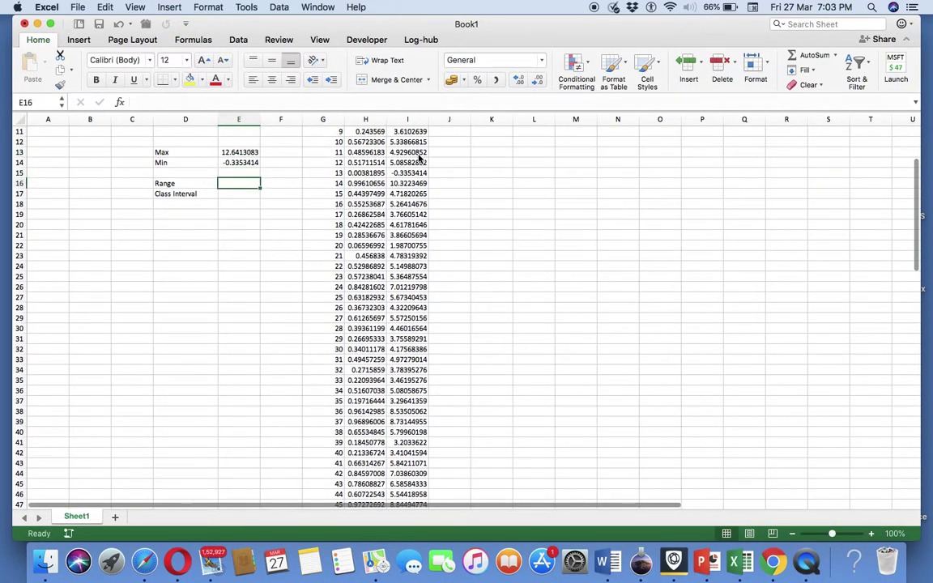
{"action": "type", "text": "="}
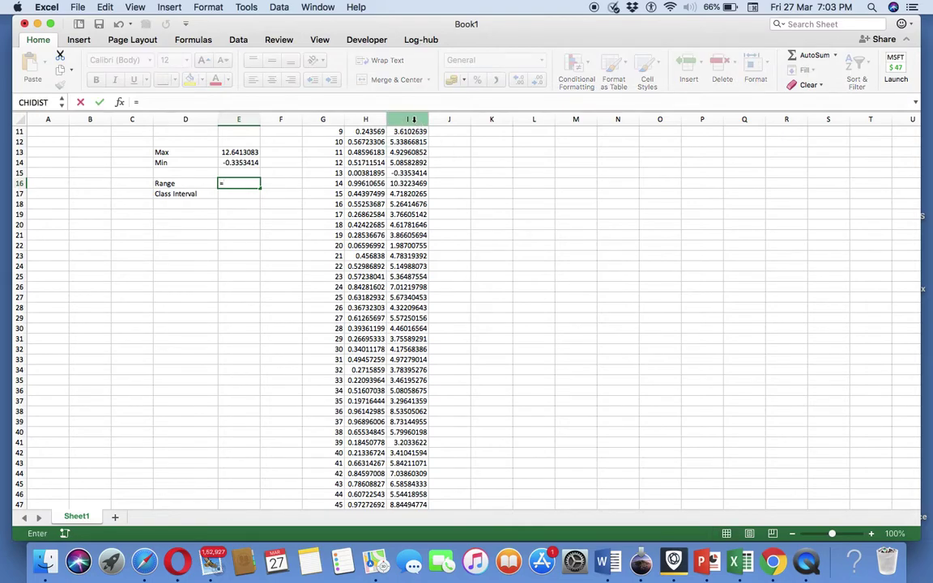
{"action": "left_click", "coordinate": [230, 151]}
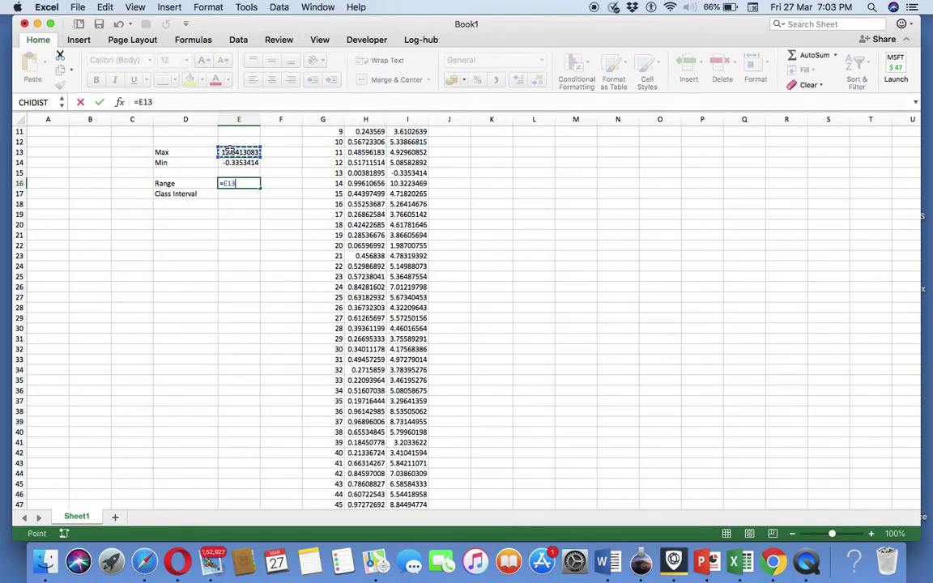
{"action": "type", "text": "-"}
{"action": "left_click", "coordinate": [230, 164]}
{"action": "key", "text": "Return"}
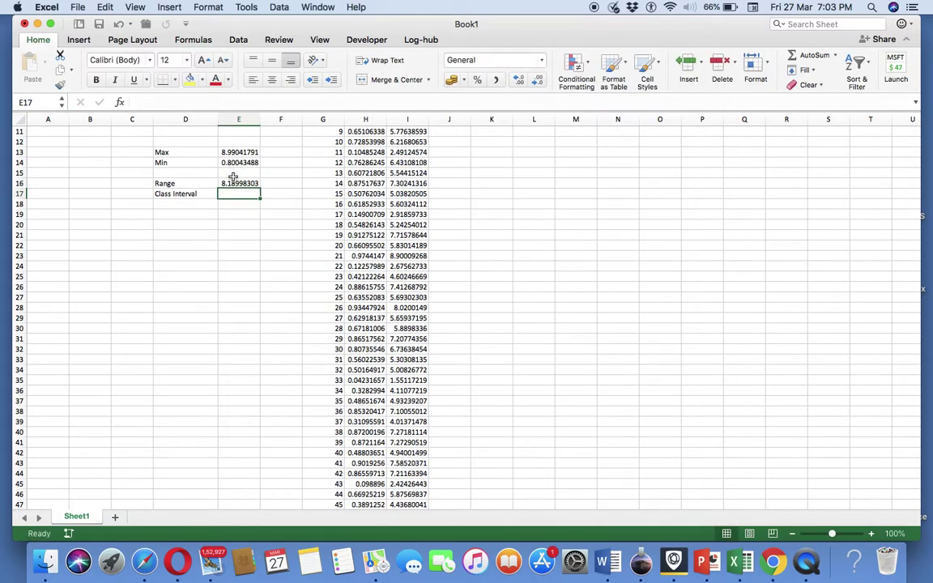
Step: Calculate the class interval in E17 by dividing the range in E16 by 10
{"action": "type", "text": "="}
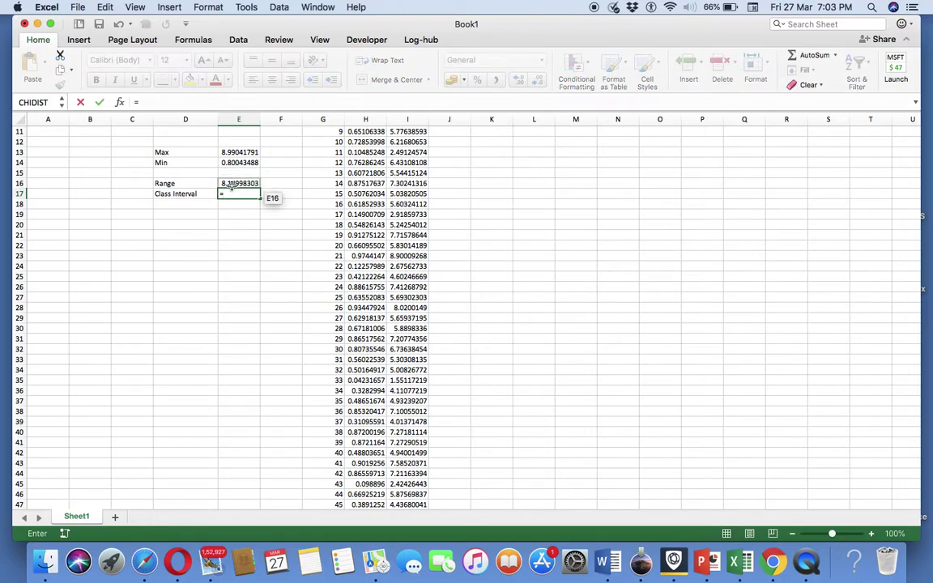
{"action": "left_click", "coordinate": [231, 185]}
{"action": "type", "text": "/"}
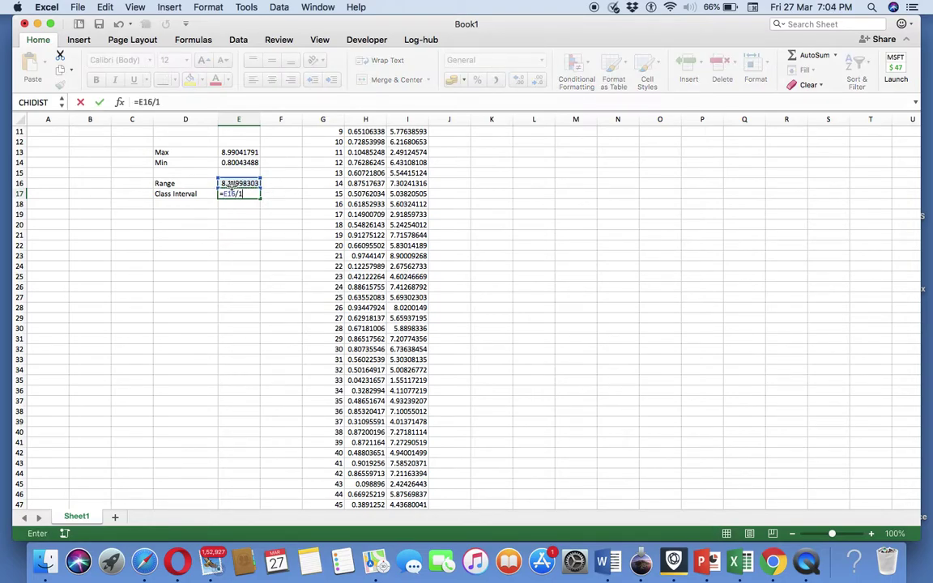
{"action": "type", "text": "10"}
{"action": "key", "text": "Return"}
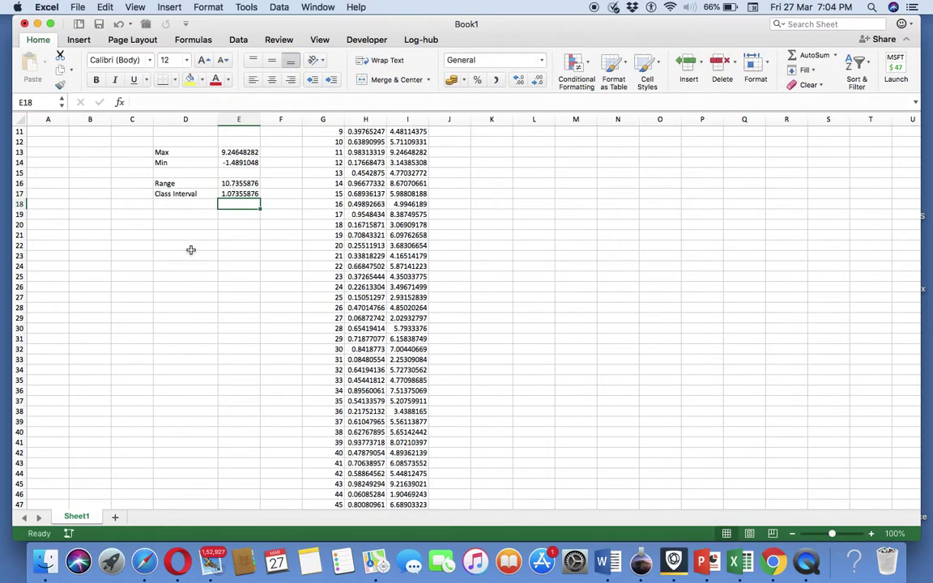
Step: Start a class boundary series with the formula =E14 in K15 and =K15+$E$17 in K16
{"action": "left_click", "coordinate": [485, 175]}
{"action": "type", "text": "="}
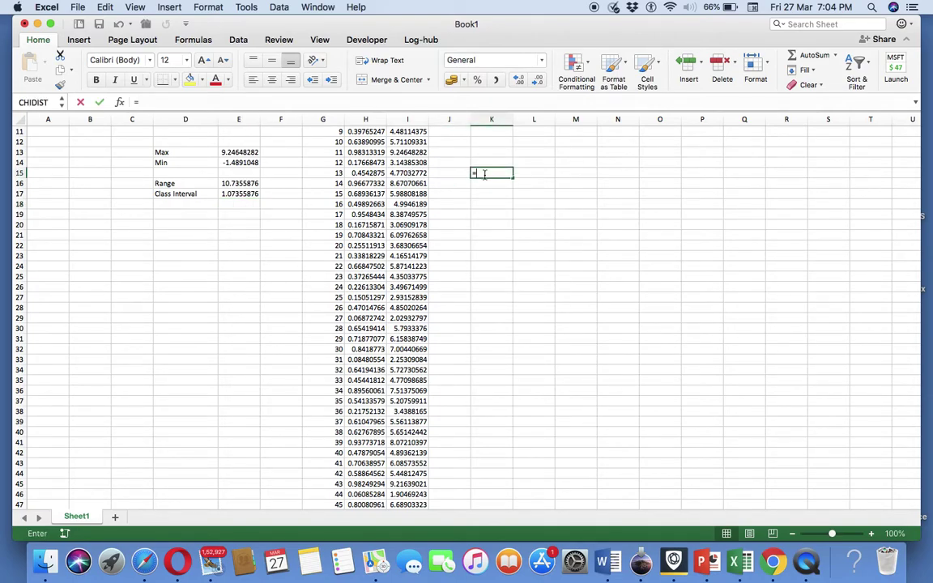
{"action": "left_click", "coordinate": [244, 164]}
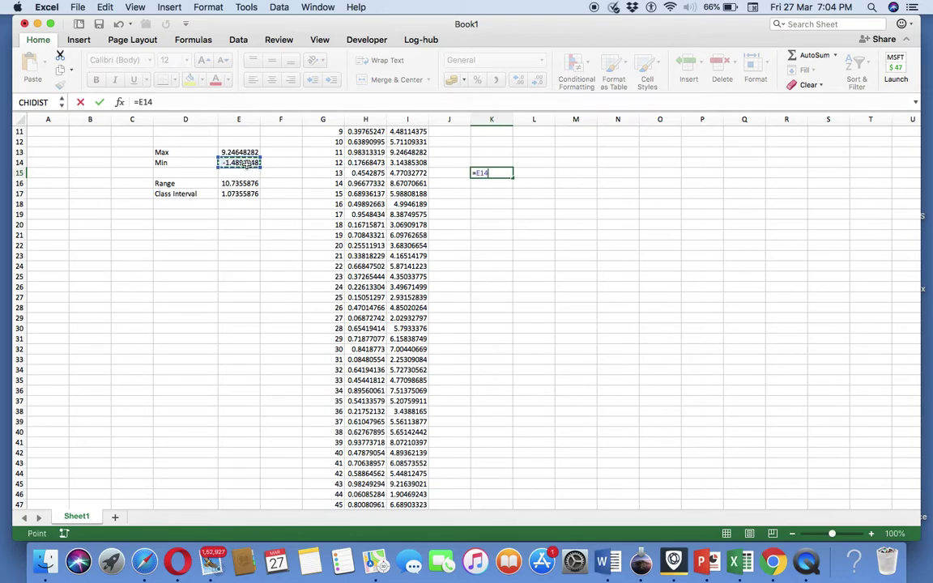
{"action": "key", "text": "Return"}
{"action": "type", "text": "="}
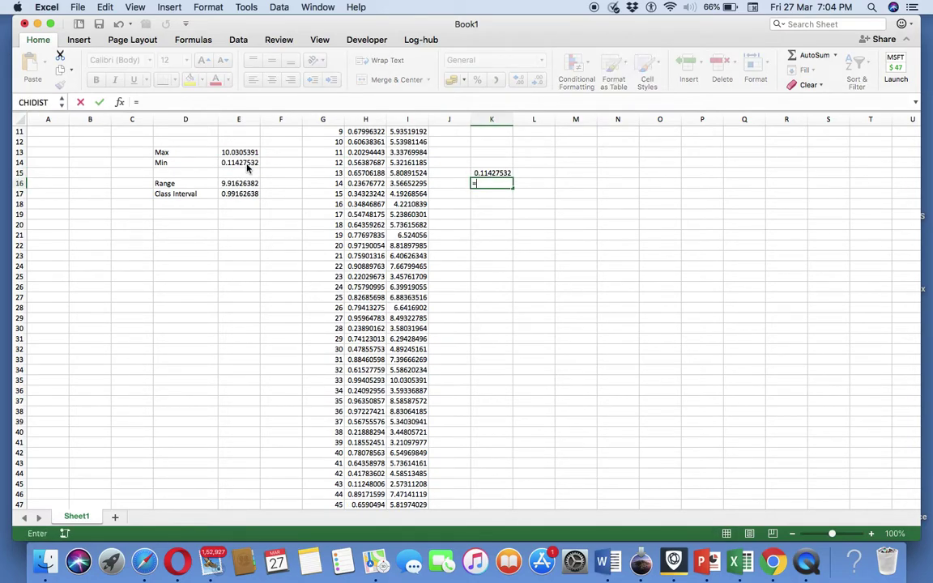
{"action": "left_click", "coordinate": [492, 174]}
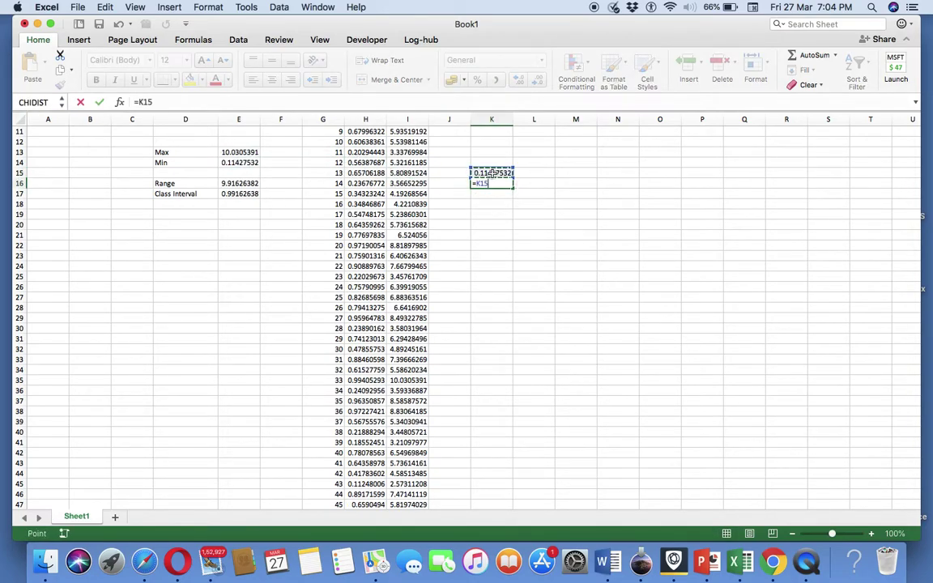
{"action": "type", "text": "+"}
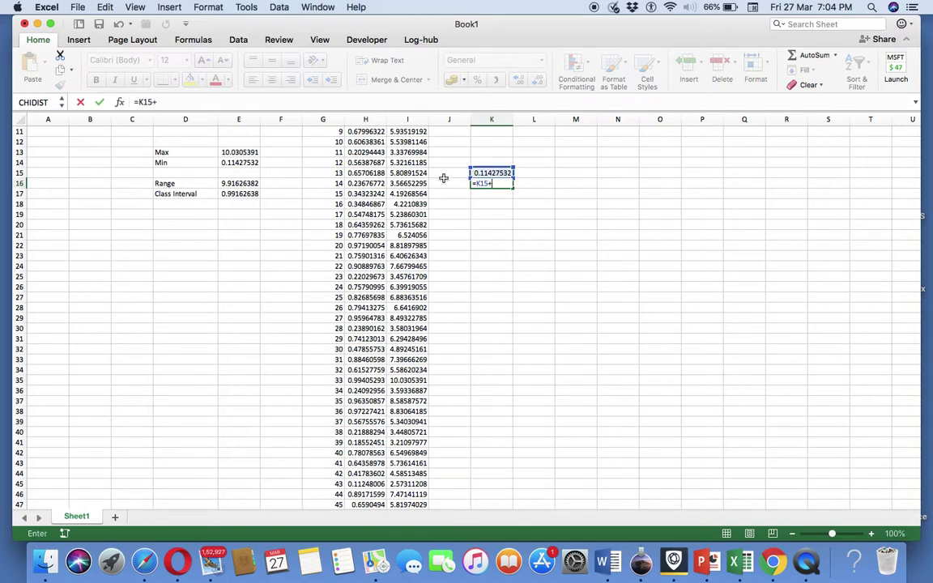
{"action": "left_click", "coordinate": [244, 204]}
{"action": "left_click", "coordinate": [244, 195]}
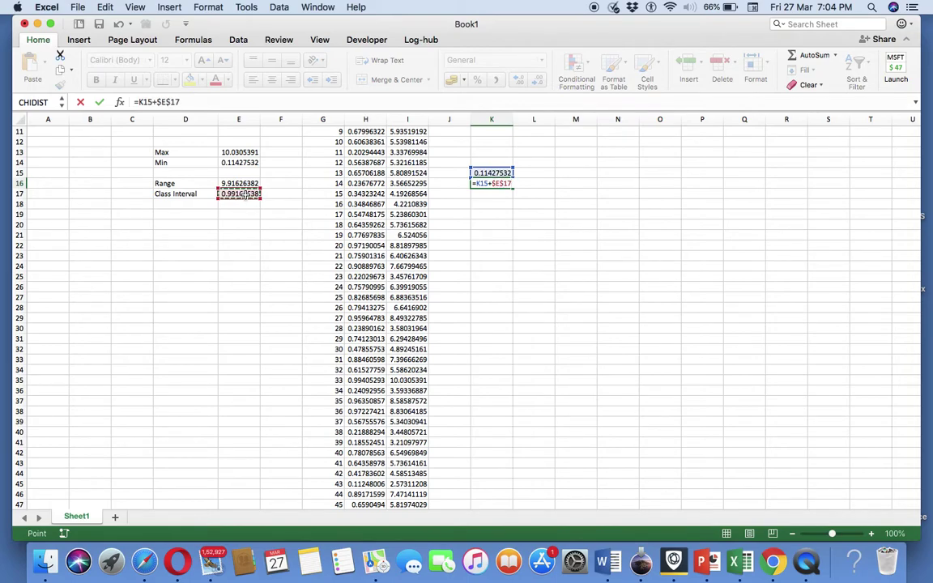
{"action": "key", "text": "Return"}
Step: Fill the class boundary formula in K16 down through K24
{"action": "key", "text": "Up"}
{"action": "key", "text": "Up"}
{"action": "key", "text": "Down"}
{"action": "key", "text": "shift+Down"}
{"action": "key", "text": "shift+Down"}
{"action": "key", "text": "shift+Down"}
{"action": "key", "text": "shift+Down"}
{"action": "key", "text": "shift+Down"}
{"action": "key", "text": "shift+Down"}
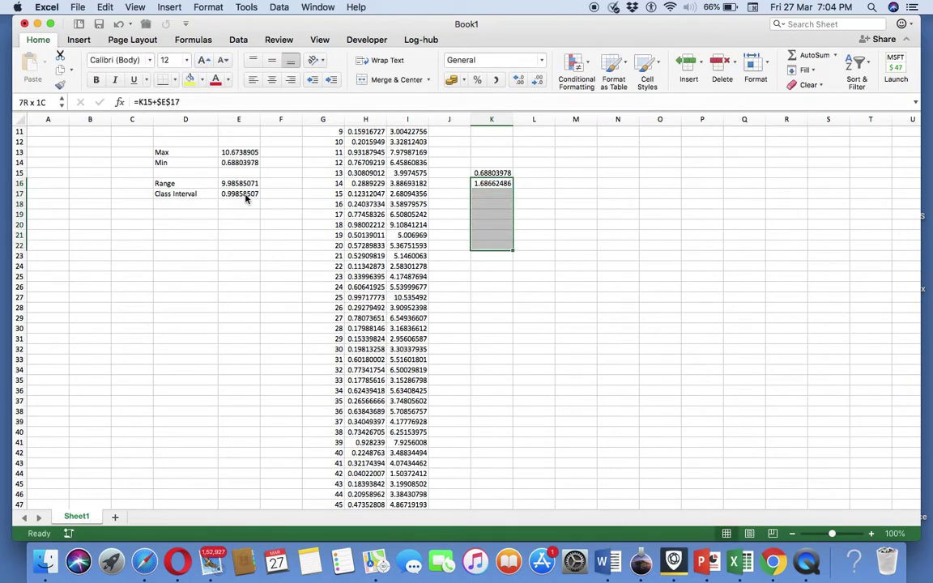
{"action": "key", "text": "shift+Down"}
{"action": "key", "text": "shift+Down"}
{"action": "key", "text": "ctrl+d"}
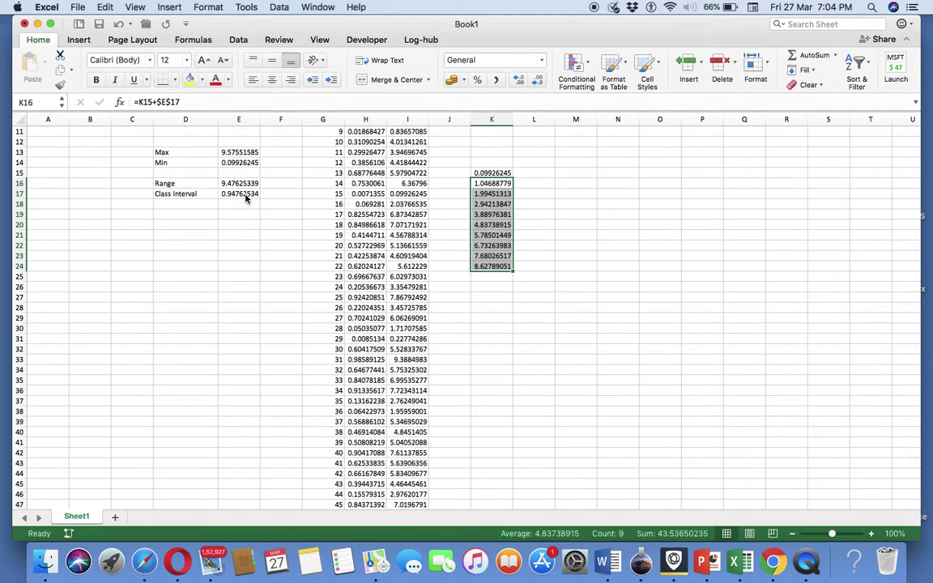
Step: Extend the class boundary formula from K24 down through K26
{"action": "left_click", "coordinate": [488, 263]}
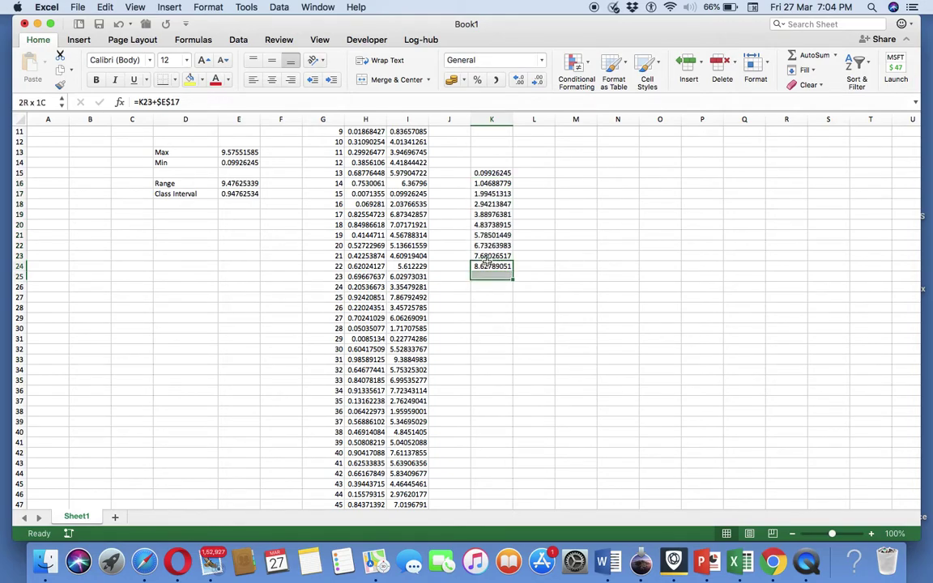
{"action": "key", "text": "shift+Down"}
{"action": "key", "text": "shift+Down"}
{"action": "key", "text": "ctrl+d"}
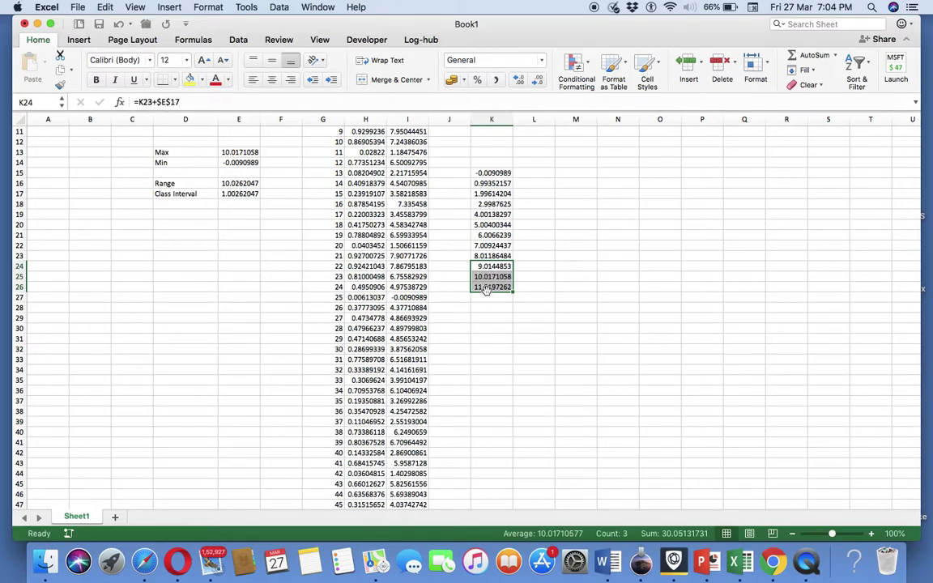
Step: Clear the two extra class boundaries in K26 and K25
{"action": "left_click", "coordinate": [487, 287]}
{"action": "key", "text": "Delete"}
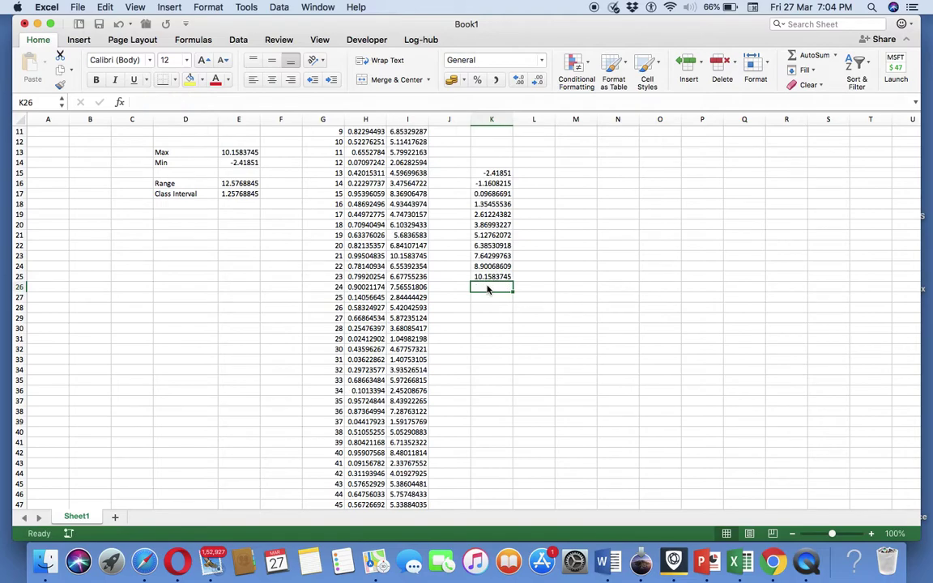
{"action": "key", "text": "Up"}
{"action": "key", "text": "Delete"}
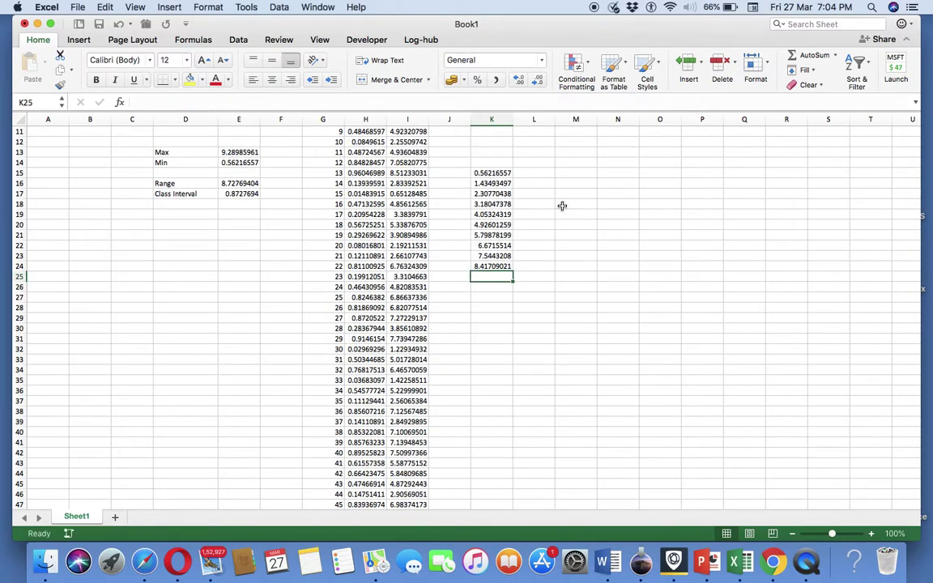
Step: Replace the formula in K16 with the minimum plus the class interval (E14+E17) and clear the starting value in K15
{"action": "left_click", "coordinate": [483, 184]}
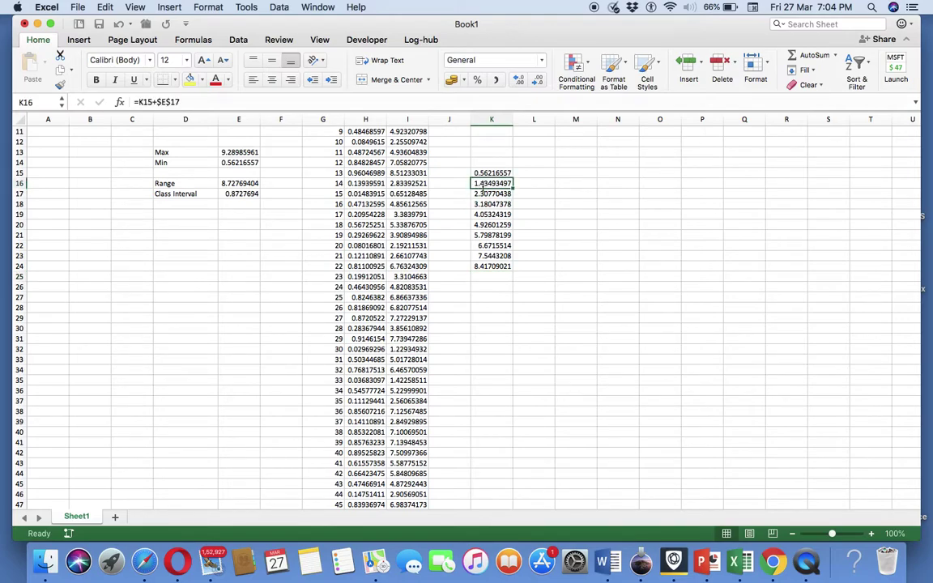
{"action": "type", "text": "="}
{"action": "left_click", "coordinate": [242, 162]}
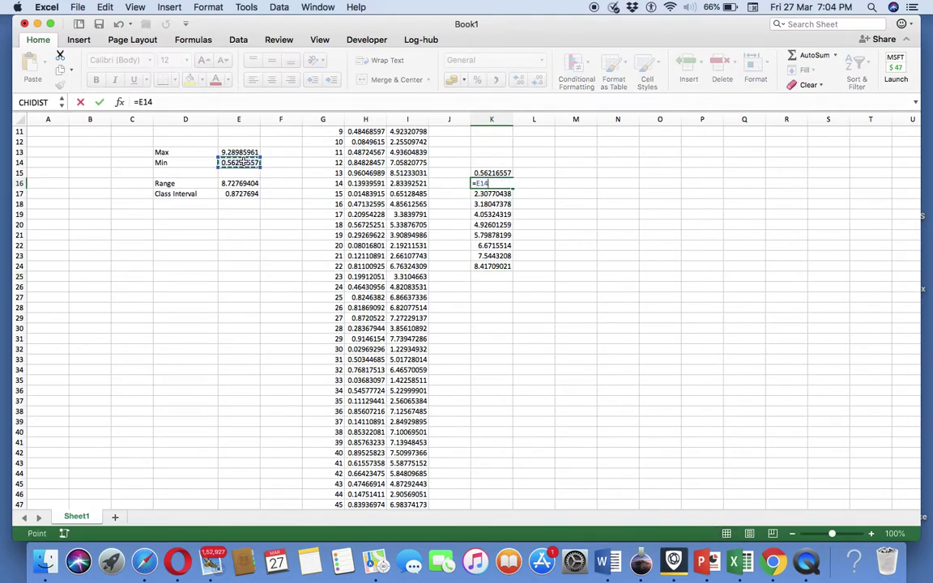
{"action": "type", "text": "+"}
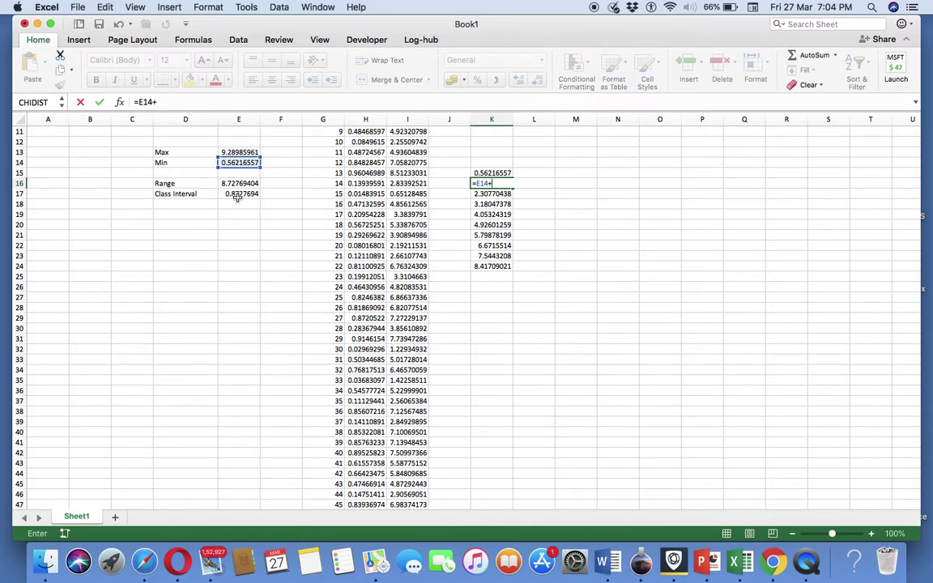
{"action": "left_click", "coordinate": [236, 195]}
{"action": "key", "text": "Return"}
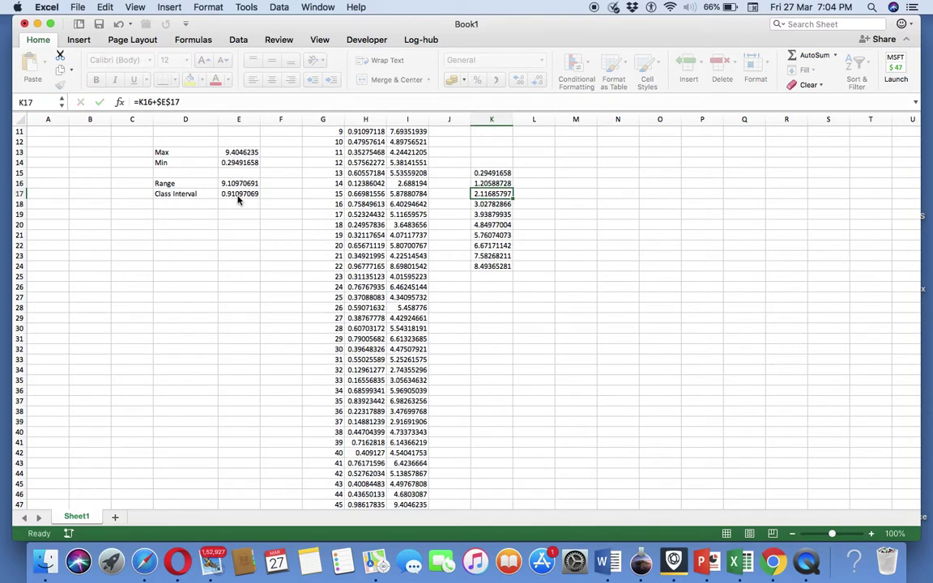
{"action": "left_click", "coordinate": [492, 173]}
{"action": "key", "text": "Delete"}
{"action": "left_click", "coordinate": [568, 214]}
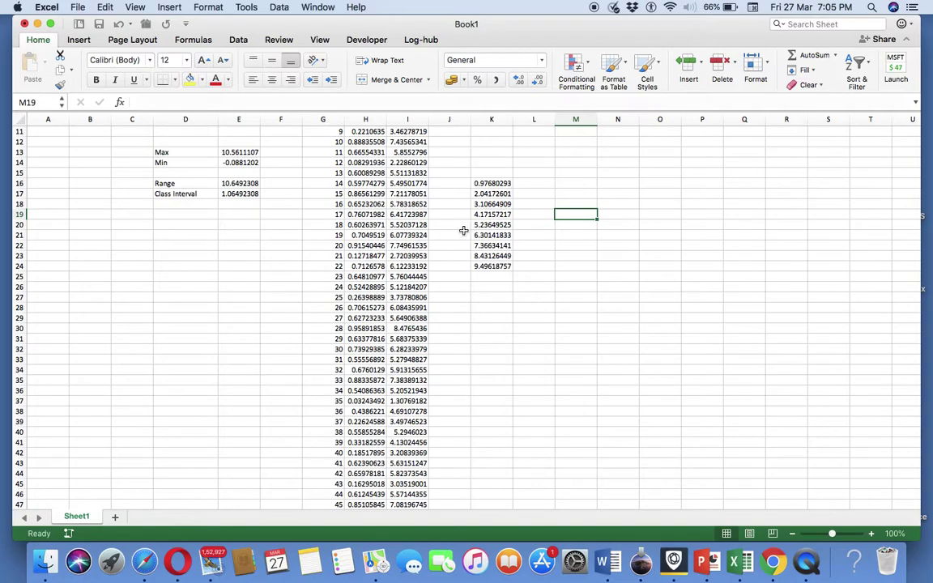
Step: Enter the array formula =FREQUENCY(I3:I102,K16:K24) across L16:L24 to count the values in each class
{"action": "left_click_drag", "start_coordinate": [529, 187], "coordinate": [533, 265]}
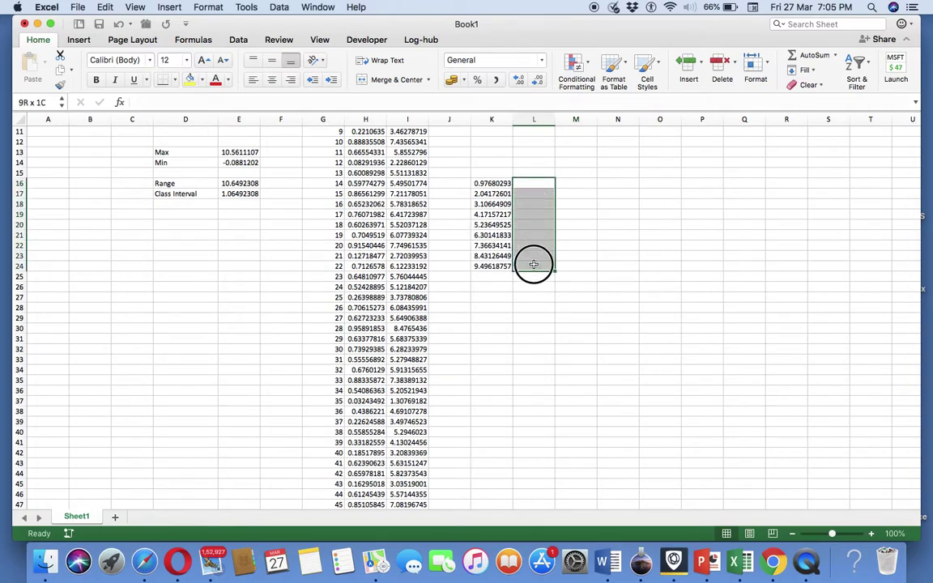
{"action": "type", "text": "=fr"}
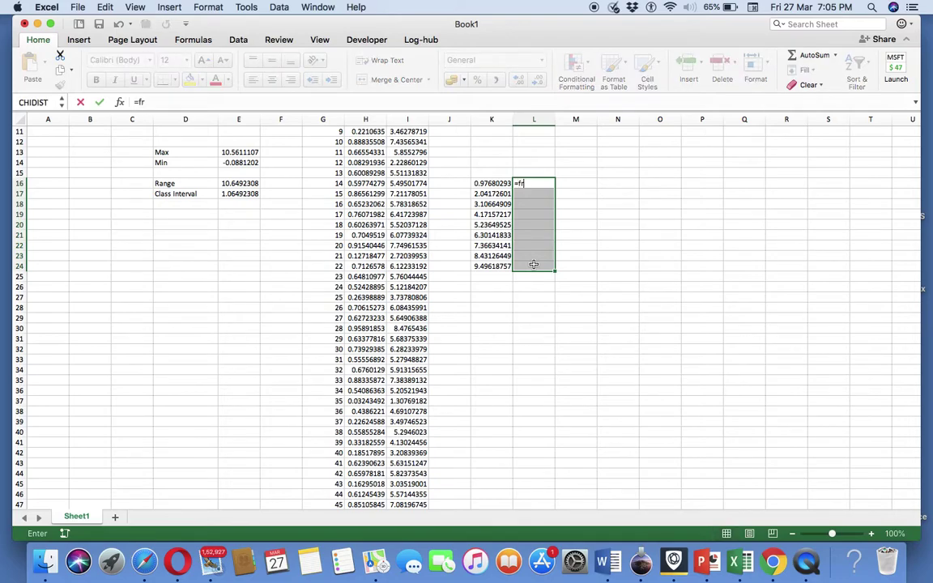
{"action": "type", "text": "equency"}
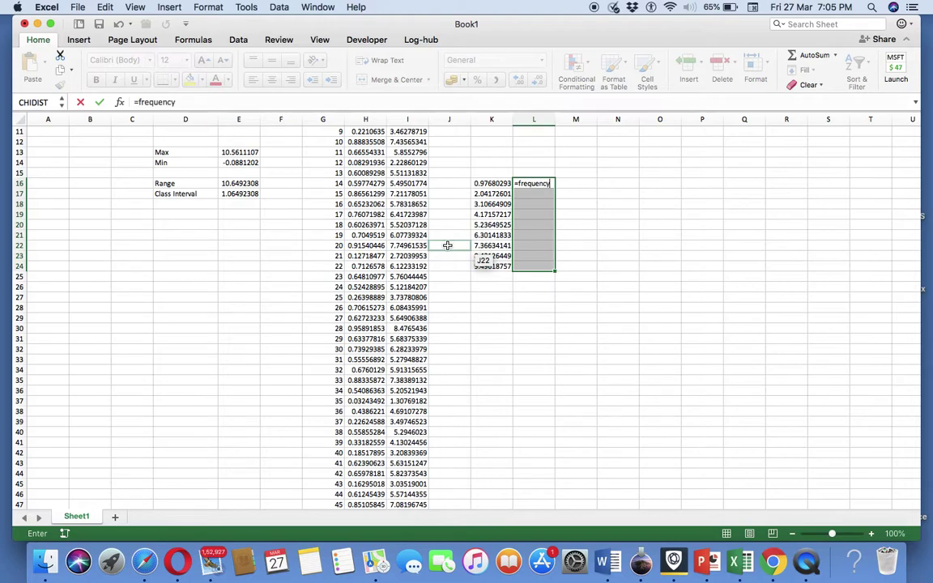
{"action": "type", "text": "("}
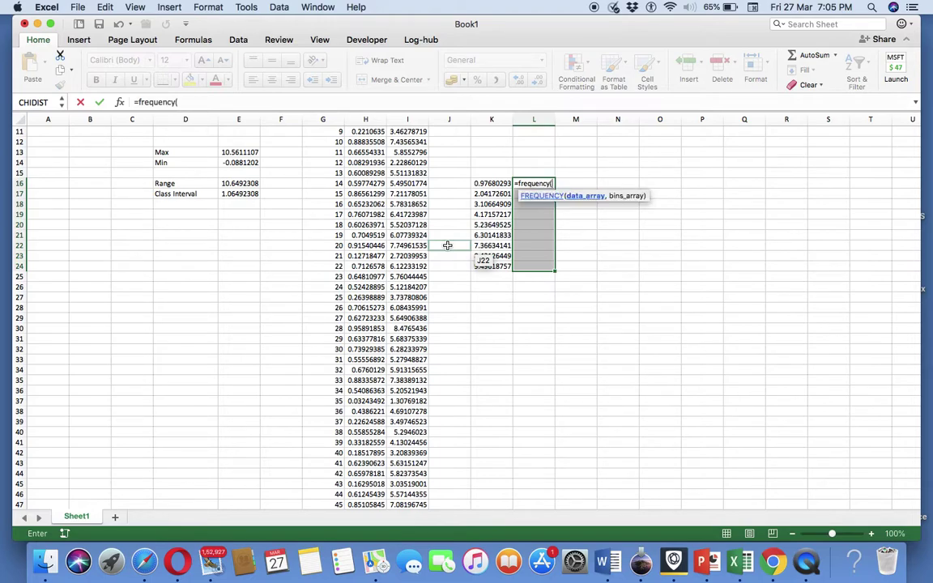
{"action": "scroll", "coordinate": [385, 250], "scroll_direction": "up", "scroll_amount": 5}
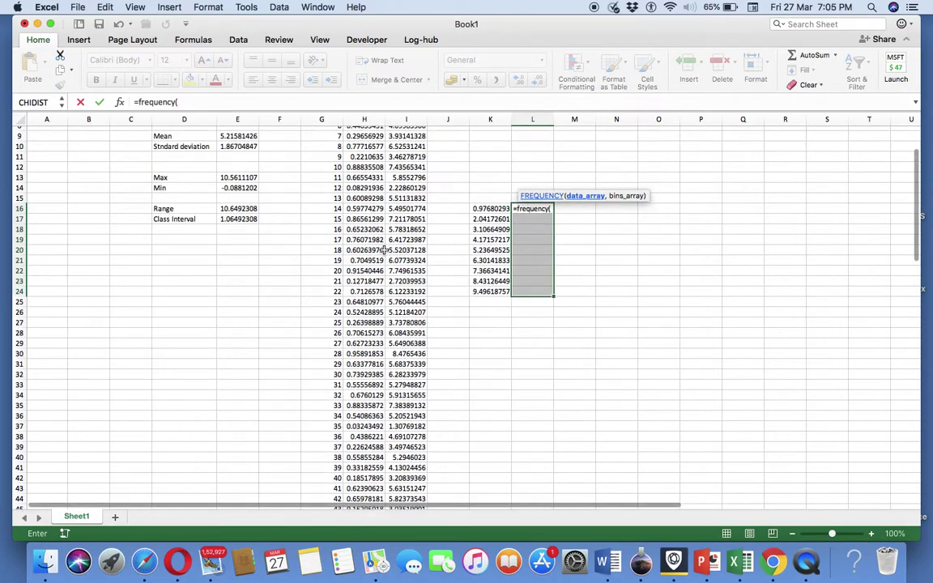
{"action": "left_click", "coordinate": [405, 163]}
{"action": "left_click", "coordinate": [402, 152]}
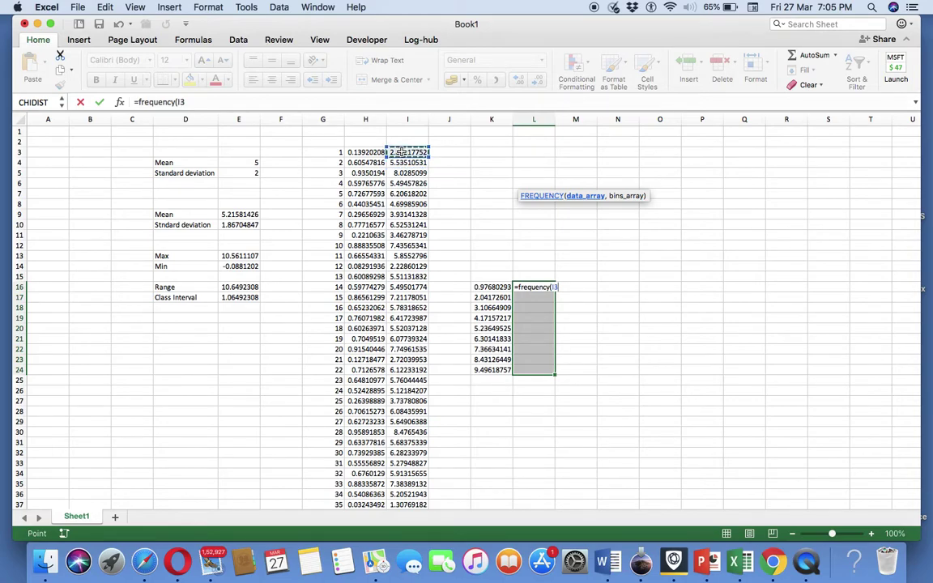
{"action": "key", "text": "super+shift+Down"}
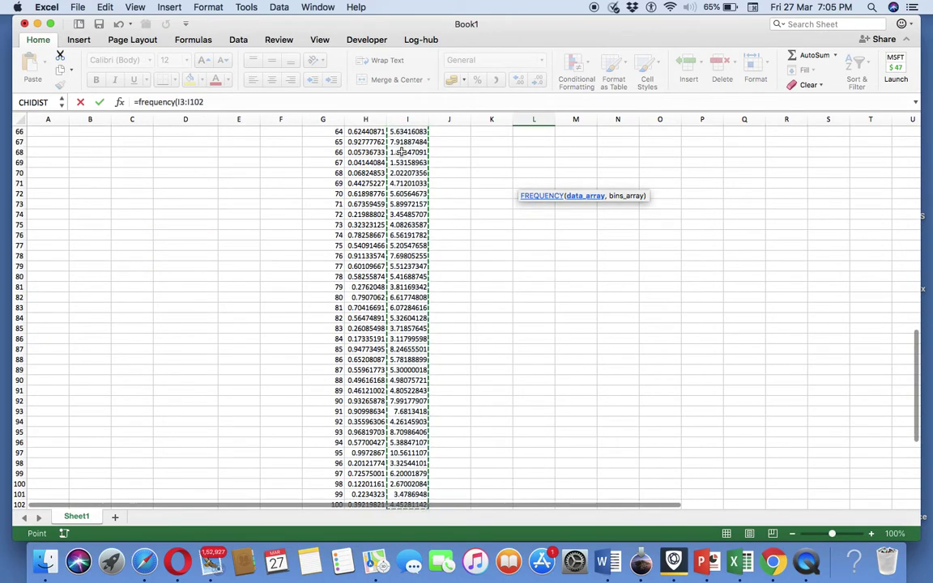
{"action": "type", "text": ","}
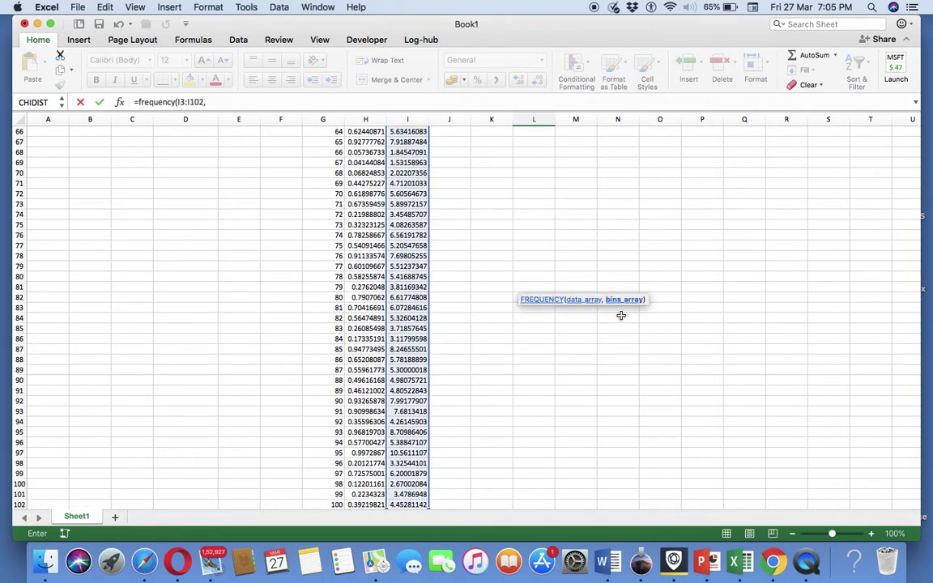
{"action": "scroll", "coordinate": [622, 315], "scroll_direction": "up", "scroll_amount": 20}
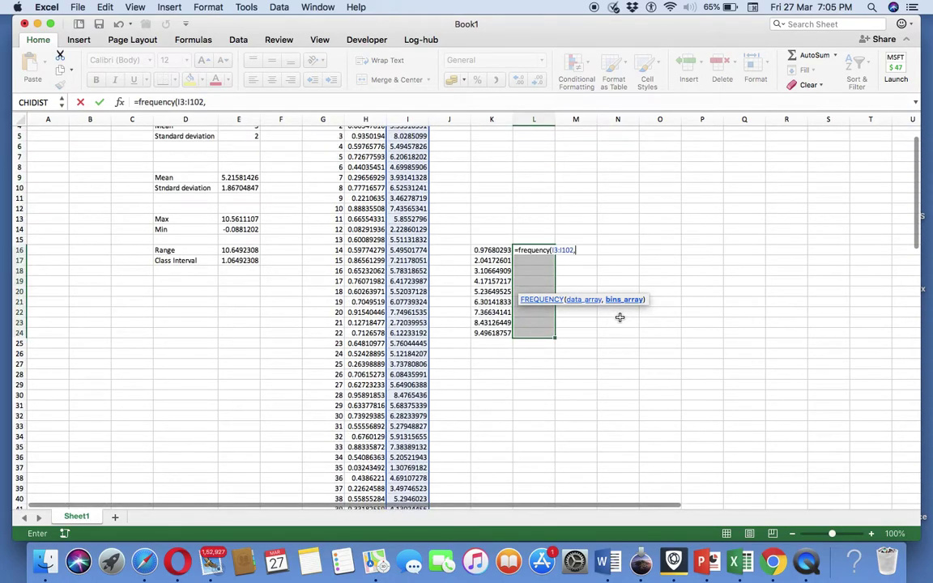
{"action": "left_click", "coordinate": [486, 252]}
{"action": "left_click_drag", "start_coordinate": [486, 252], "coordinate": [486, 336]}
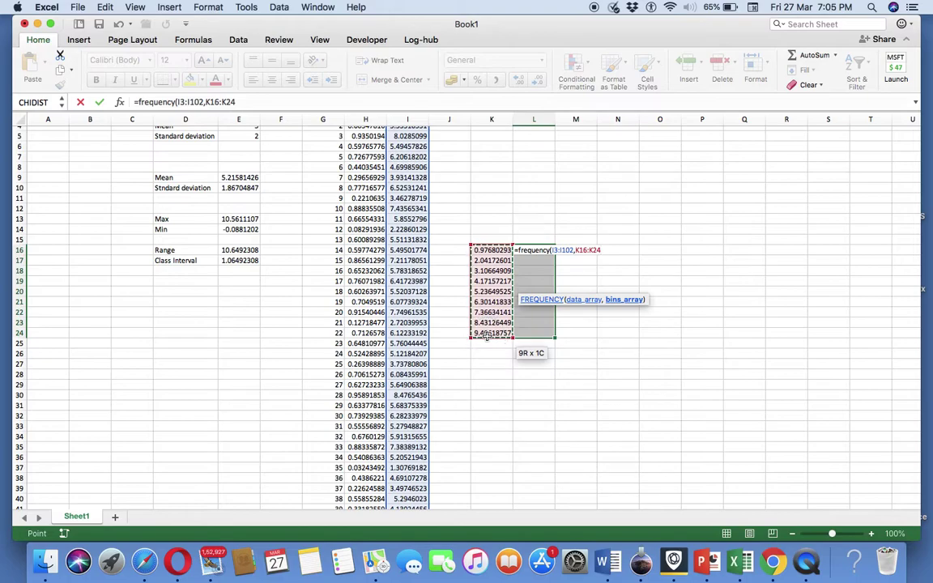
{"action": "type", "text": ")"}
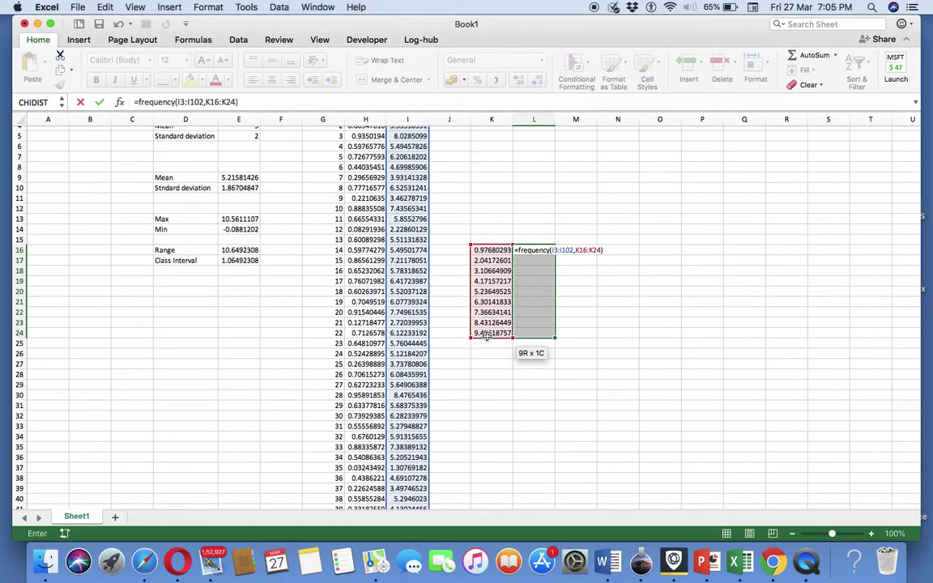
{"action": "key", "text": "ctrl+shift+Return"}
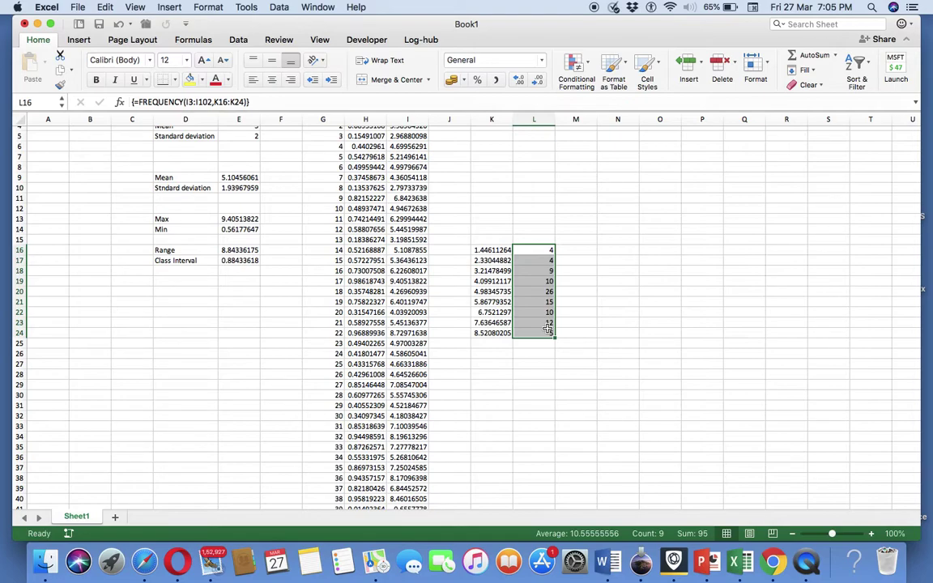
Step: Recalculate the sheet several times to examine how the class frequencies vary with new random numbers
{"action": "key", "text": "F9"}
{"action": "key", "text": "F9"}
{"action": "key", "text": "F9"}
{"action": "key", "text": "F9"}
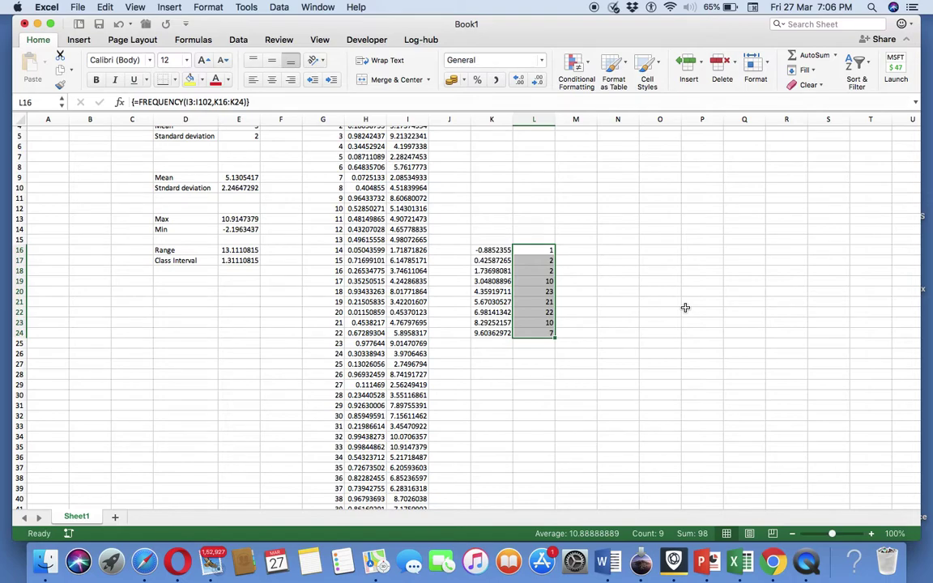
{"action": "key", "text": "F9"}
{"action": "key", "text": "F9"}
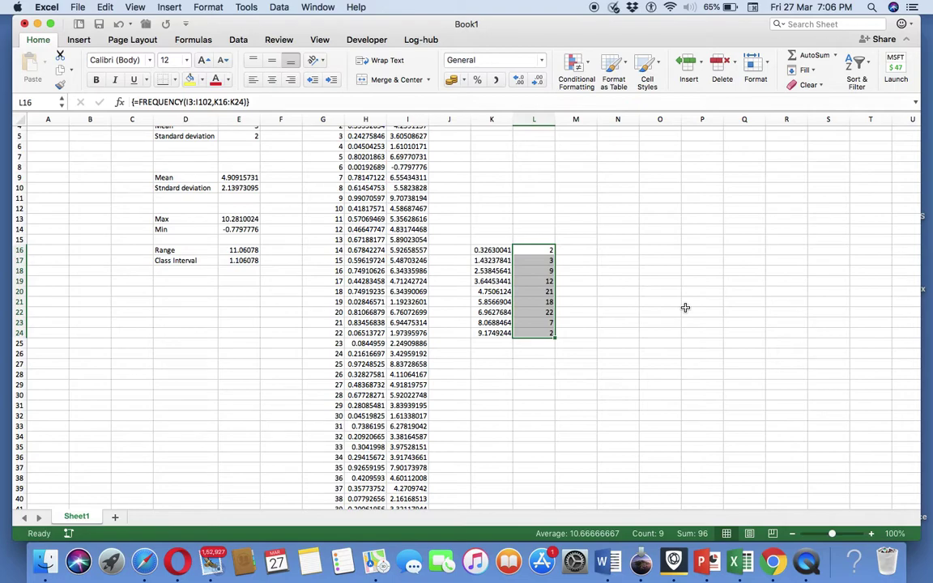
Step: Replace the RAND formulas in H3:H102 with their static values using Paste Special Values
{"action": "scroll", "coordinate": [685, 308], "scroll_direction": "up", "scroll_amount": 3}
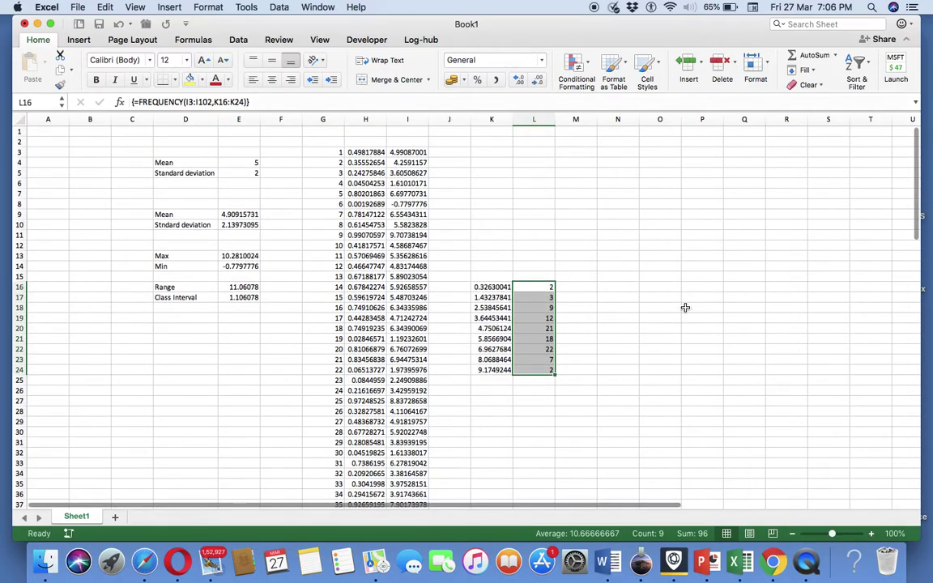
{"action": "left_click", "coordinate": [366, 152]}
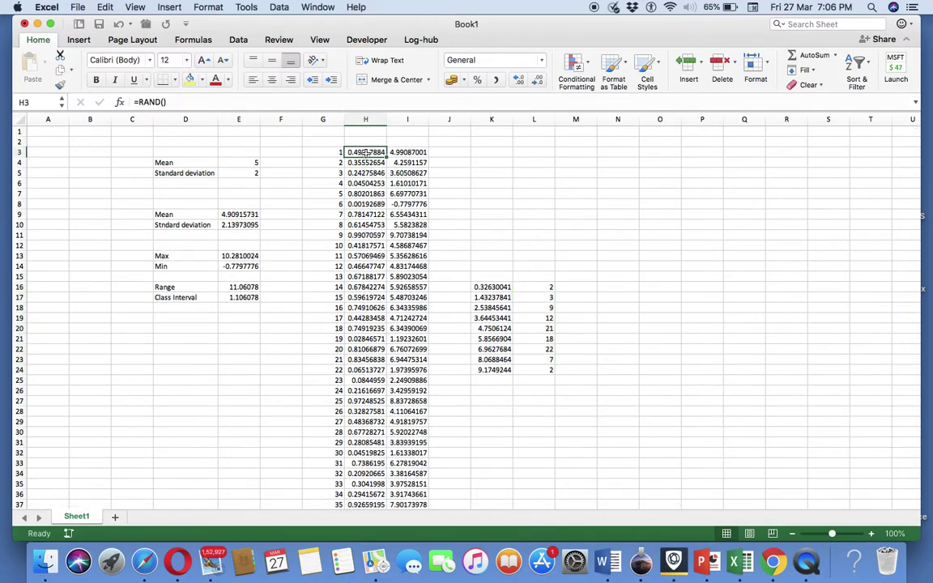
{"action": "key", "text": "super+shift+Down"}
{"action": "key", "text": "super+c"}
{"action": "scroll", "coordinate": [366, 152], "scroll_direction": "up", "scroll_amount": 10}
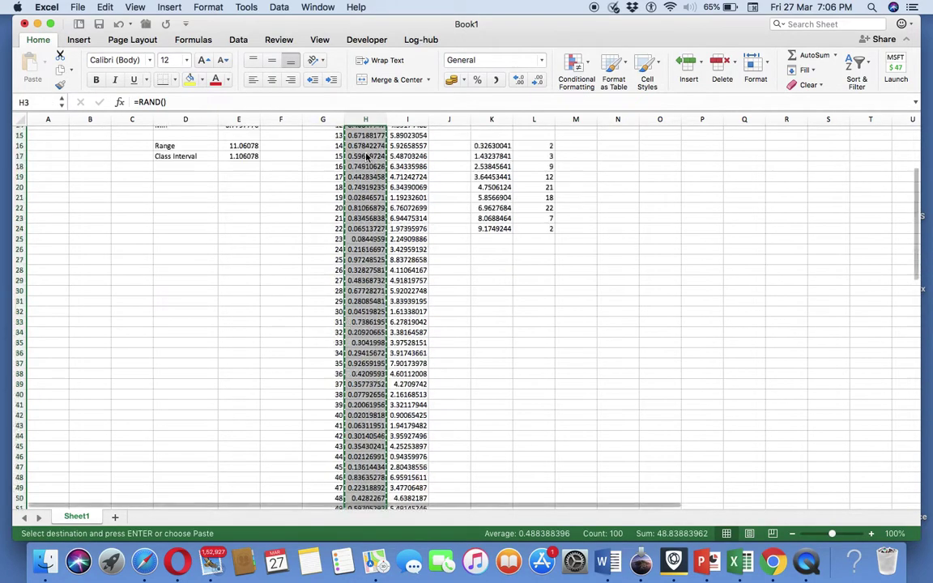
{"action": "left_click", "coordinate": [45, 65]}
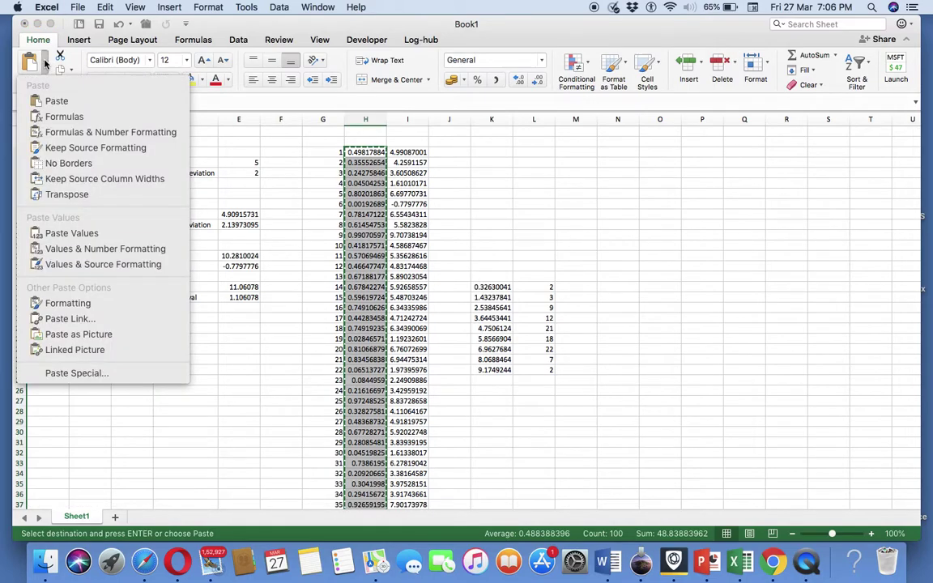
{"action": "left_click", "coordinate": [75, 374]}
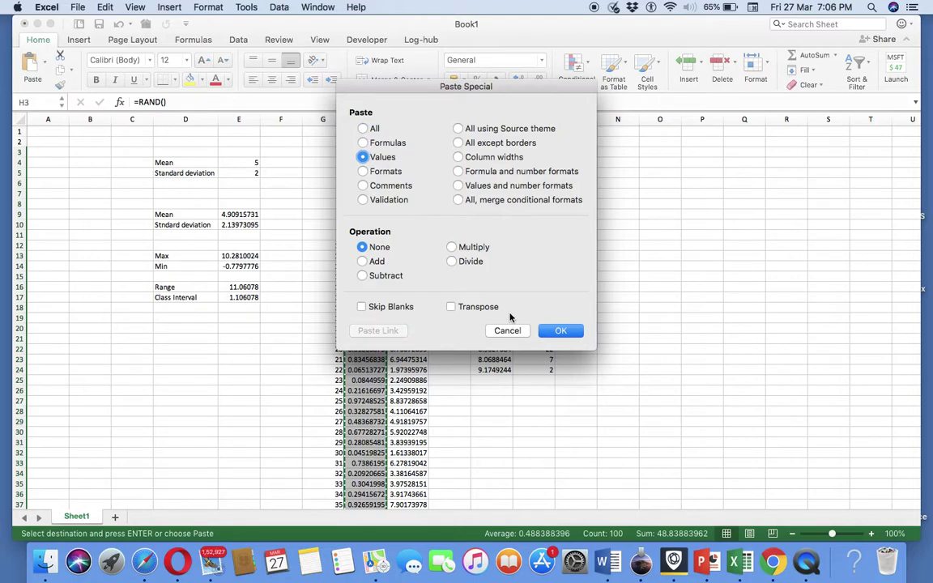
{"action": "left_click", "coordinate": [559, 330]}
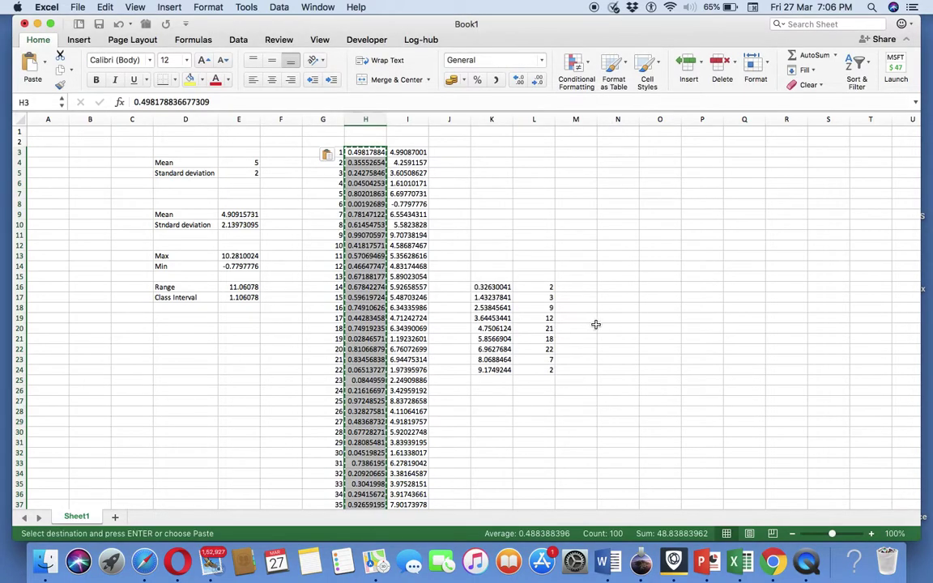
Step: Insert a 2-D line chart of the frequencies in L16:L24 and move it clear of the random number columns
{"action": "left_click_drag", "start_coordinate": [544, 290], "coordinate": [548, 364]}
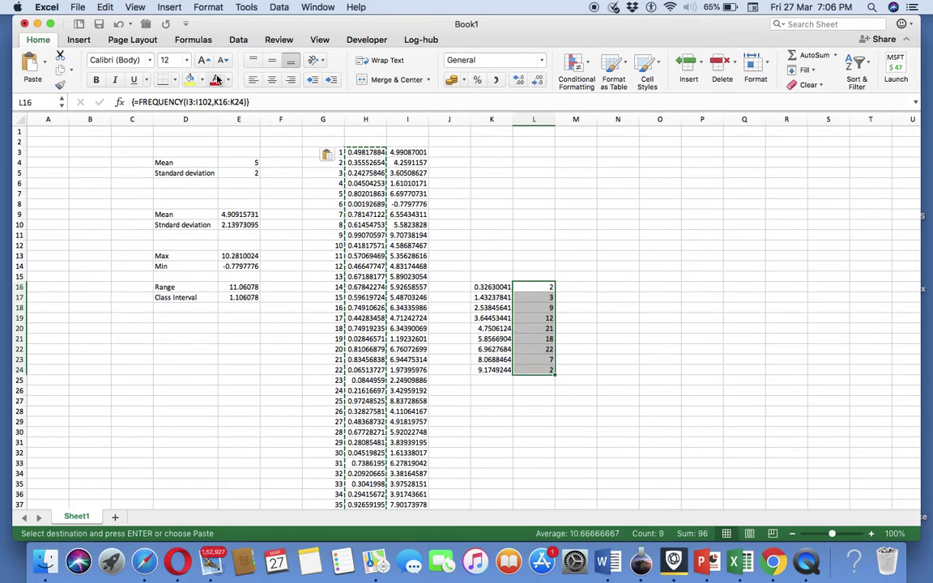
{"action": "left_click", "coordinate": [79, 40]}
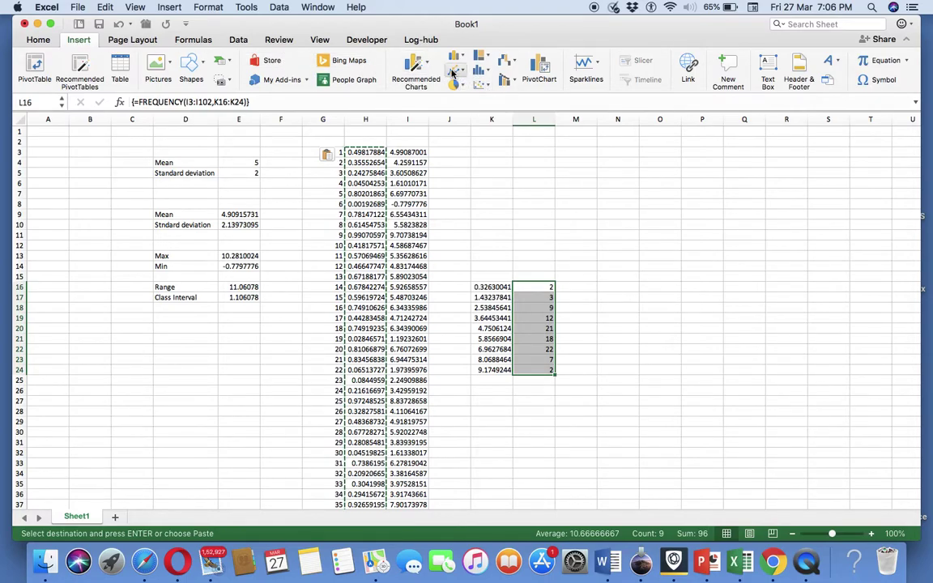
{"action": "left_click", "coordinate": [453, 71]}
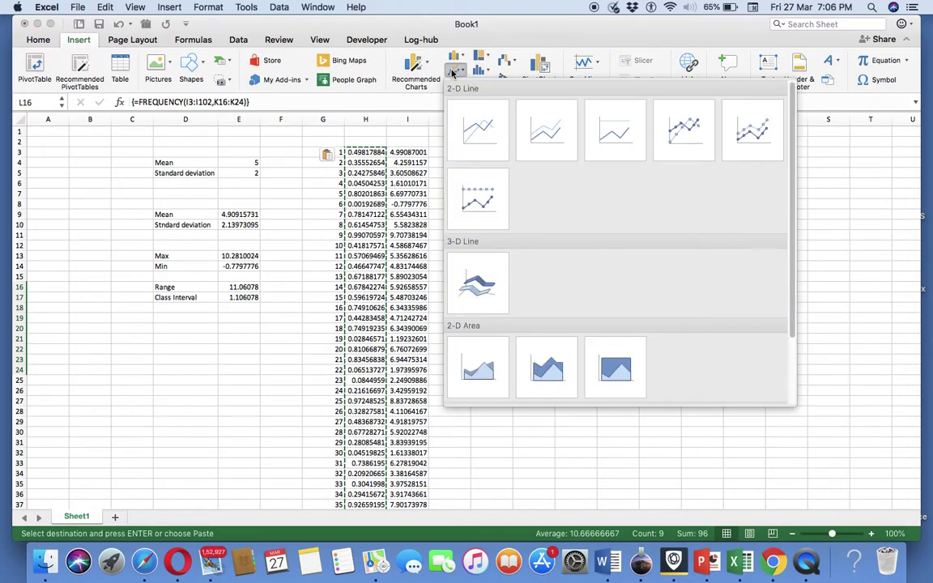
{"action": "left_click", "coordinate": [486, 130]}
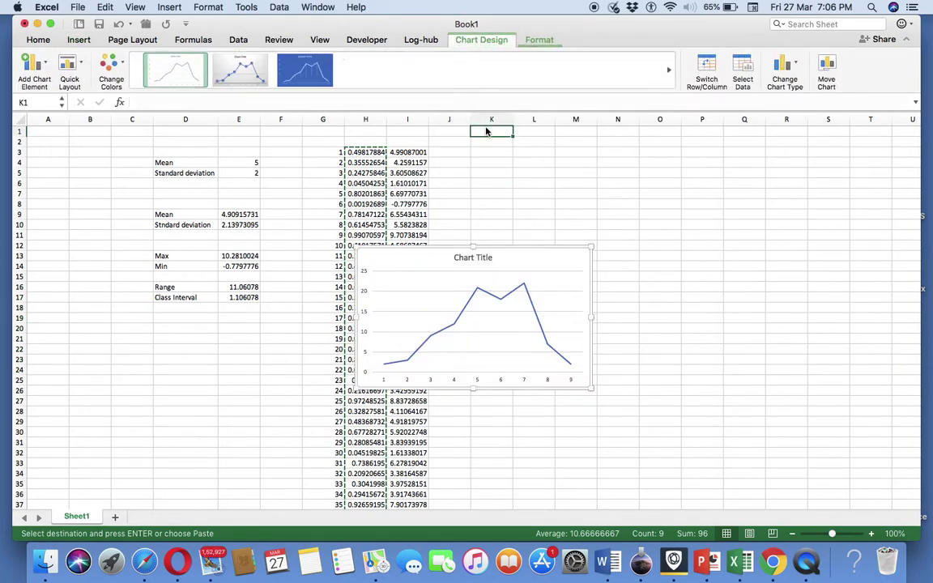
{"action": "left_click", "coordinate": [484, 131]}
{"action": "left_click_drag", "start_coordinate": [558, 264], "coordinate": [666, 231]}
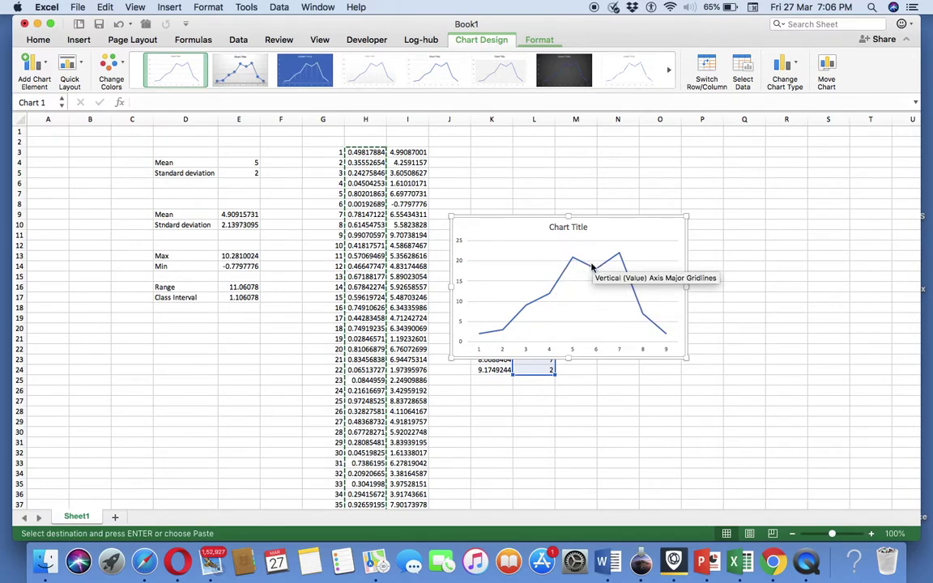
Step: Undo the chart move, the line chart and the pasted values, and check the RAND formula in H12
{"action": "key", "text": "super+z"}
{"action": "key", "text": "super+z"}
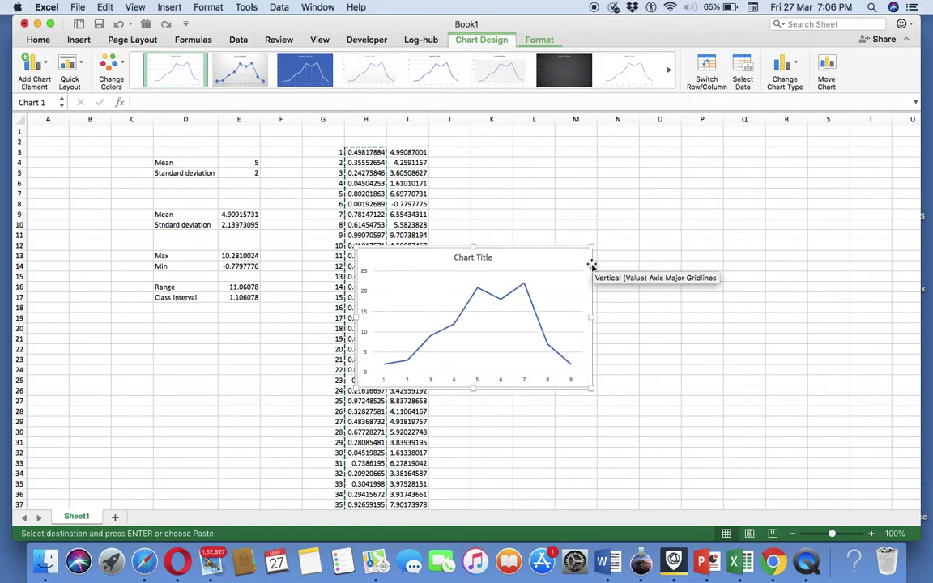
{"action": "left_click", "coordinate": [592, 269]}
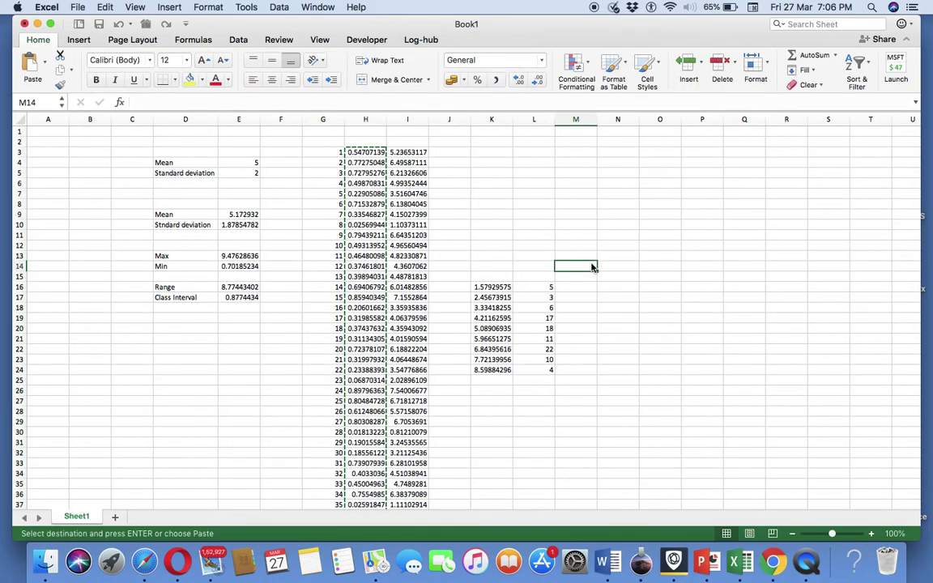
{"action": "left_click", "coordinate": [367, 246]}
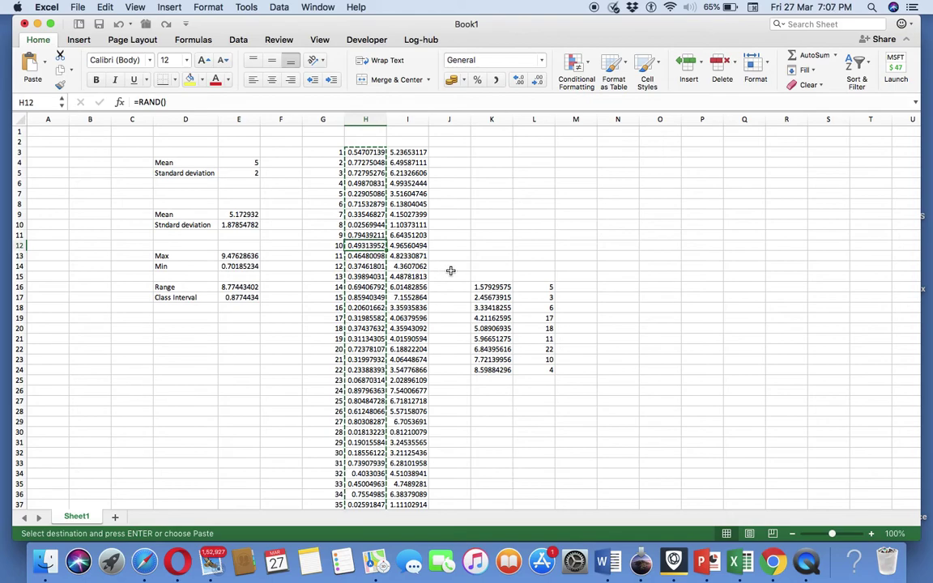
Step: Insert a scatter chart with smooth lines and no markers from the class boundaries and frequencies in K16:L24
{"action": "left_click_drag", "start_coordinate": [482, 289], "coordinate": [546, 369]}
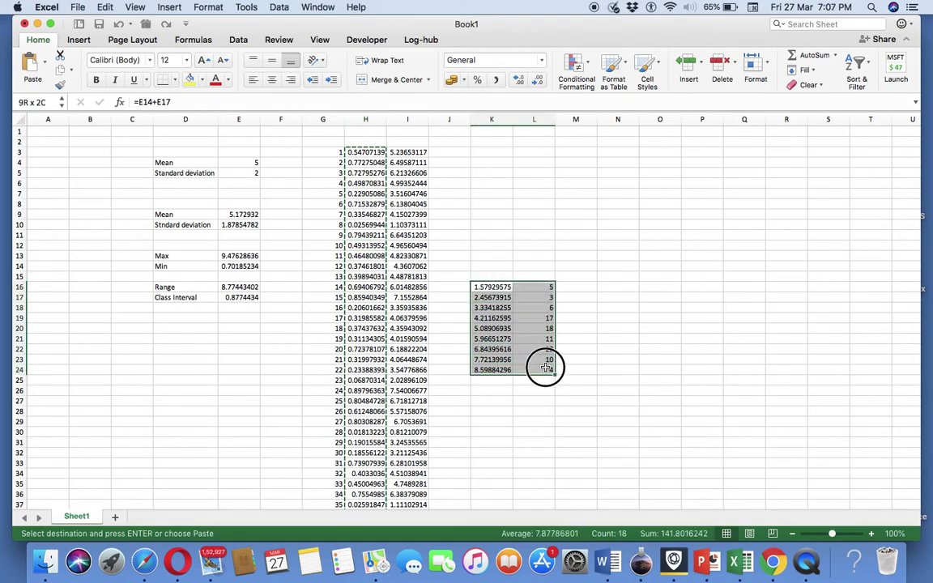
{"action": "left_click", "coordinate": [77, 42]}
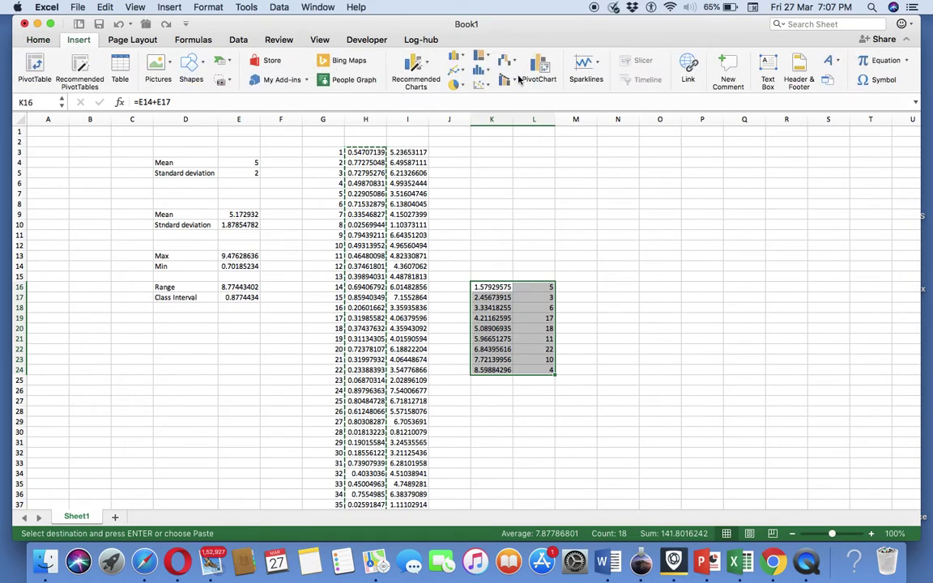
{"action": "left_click", "coordinate": [482, 85]}
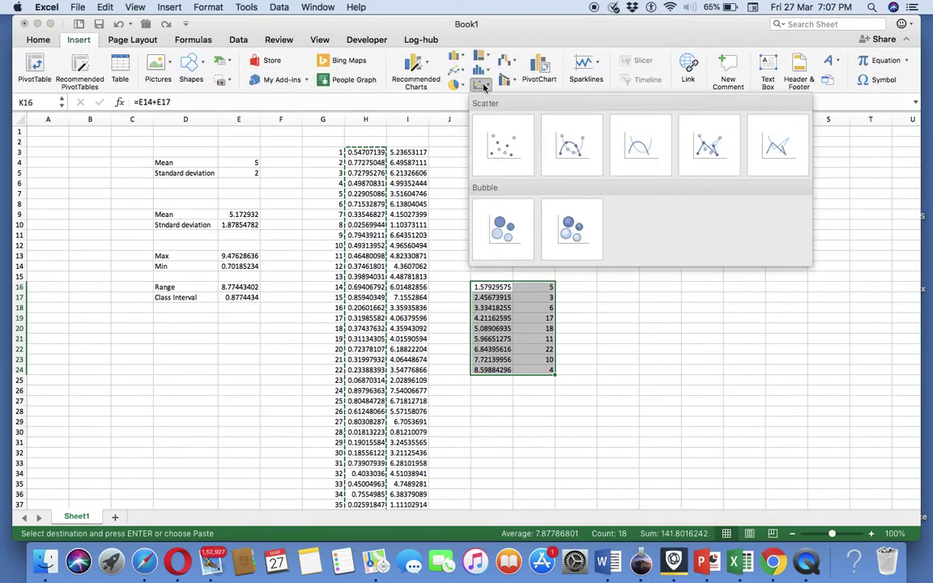
{"action": "left_click", "coordinate": [636, 143]}
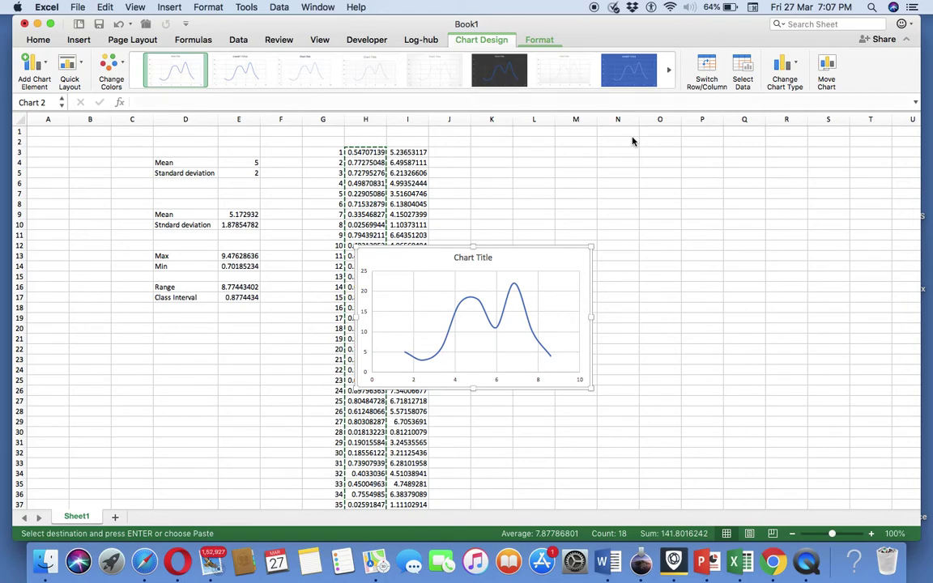
Step: Recalculate the random numbers repeatedly to observe how the shape of the frequency curve changes
{"action": "key", "text": "F9"}
{"action": "key", "text": "F9"}
{"action": "key", "text": "F9"}
{"action": "key", "text": "F9"}
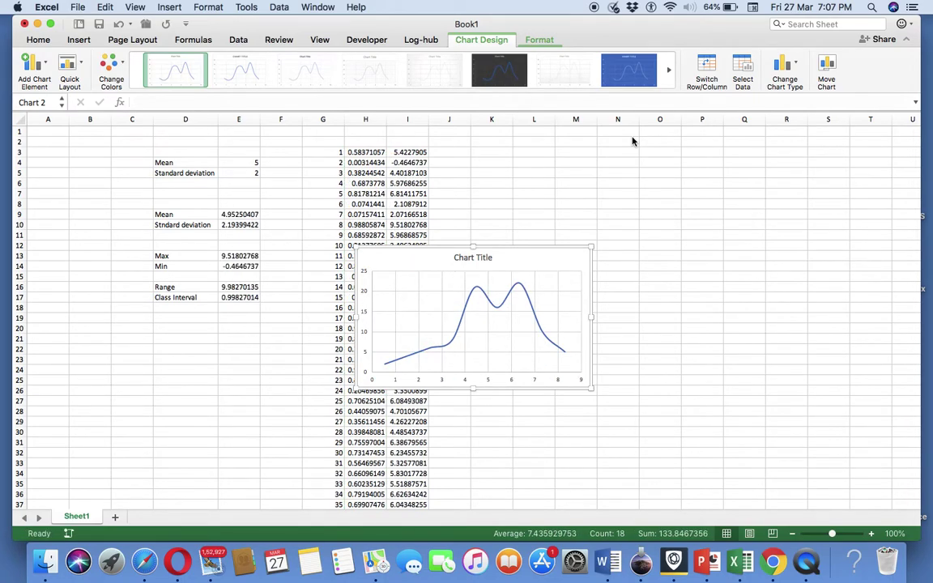
{"action": "key", "text": "F9"}
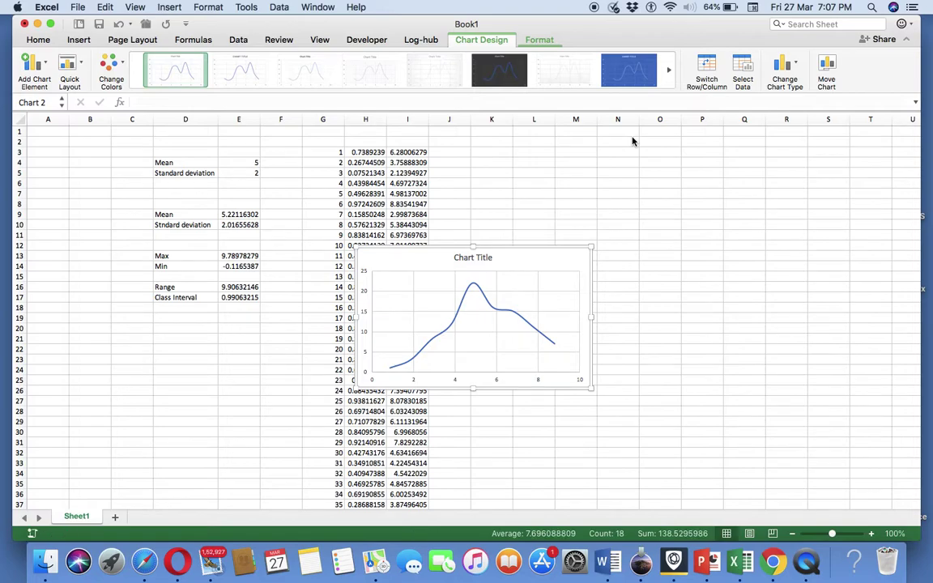
{"action": "key", "text": "F9"}
{"action": "key", "text": "F9"}
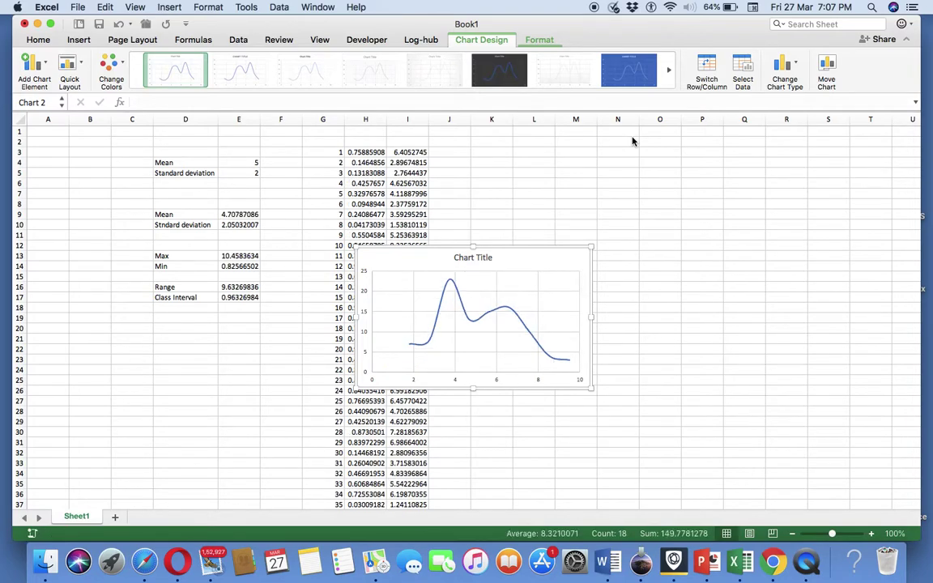
Step: Keep recalculating the random numbers until the frequency curve takes a roughly bell-shaped form with a single peak
{"action": "key", "text": "F9"}
{"action": "key", "text": "F9"}
{"action": "key", "text": "F9"}
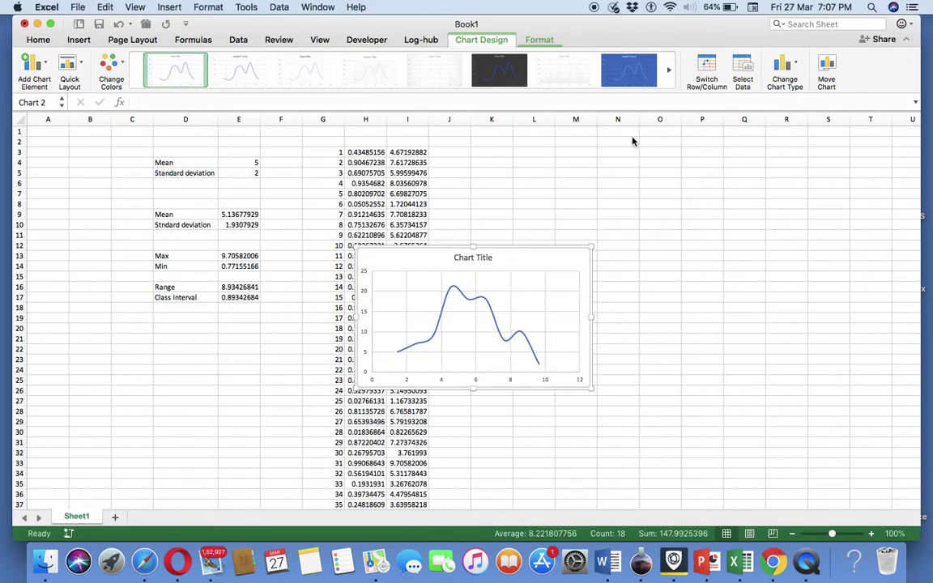
{"action": "key", "text": "F9"}
{"action": "key", "text": "F9"}
{"action": "key", "text": "F9"}
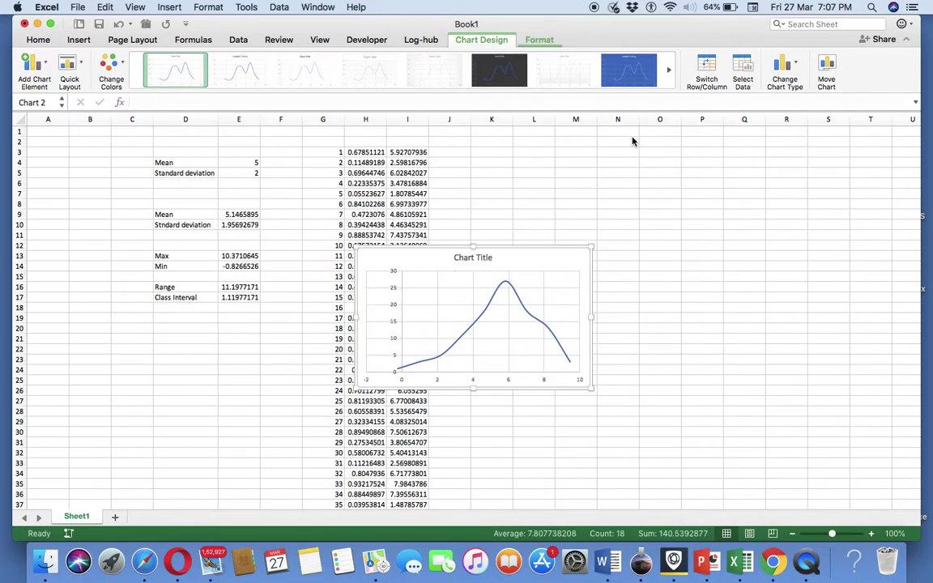
{"action": "key", "text": "F9"}
{"action": "key", "text": "F9"}
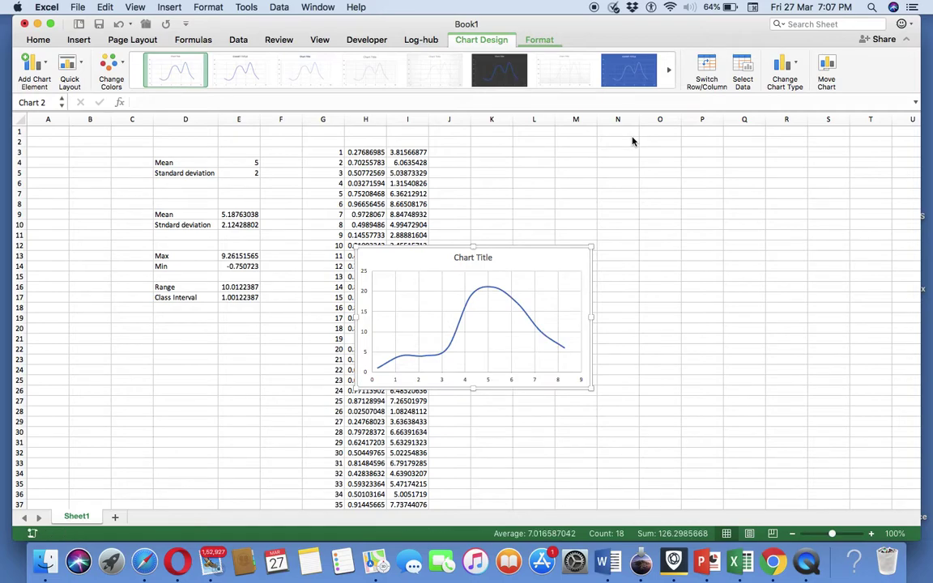
{"action": "key", "text": "F9"}
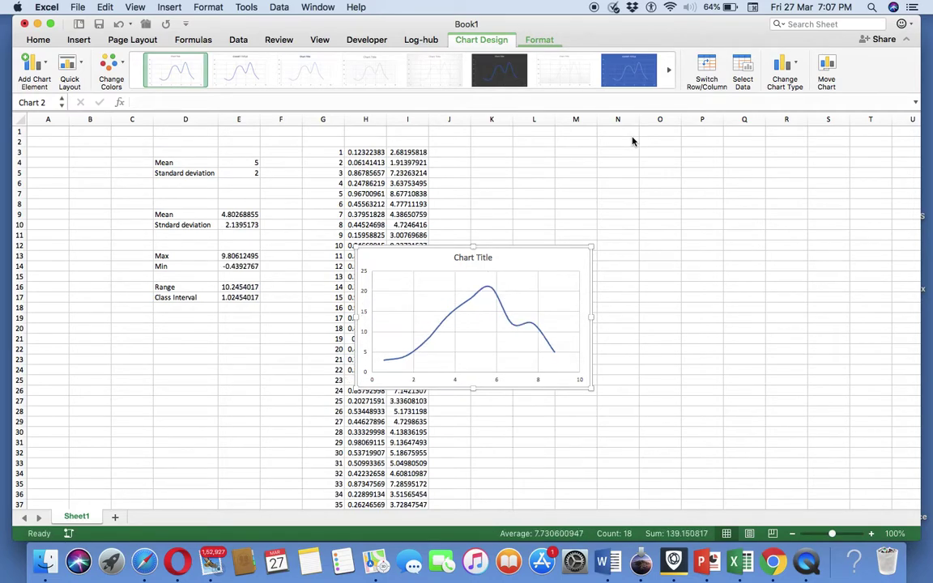
{"action": "key", "text": "F9"}
{"action": "key", "text": "F9"}
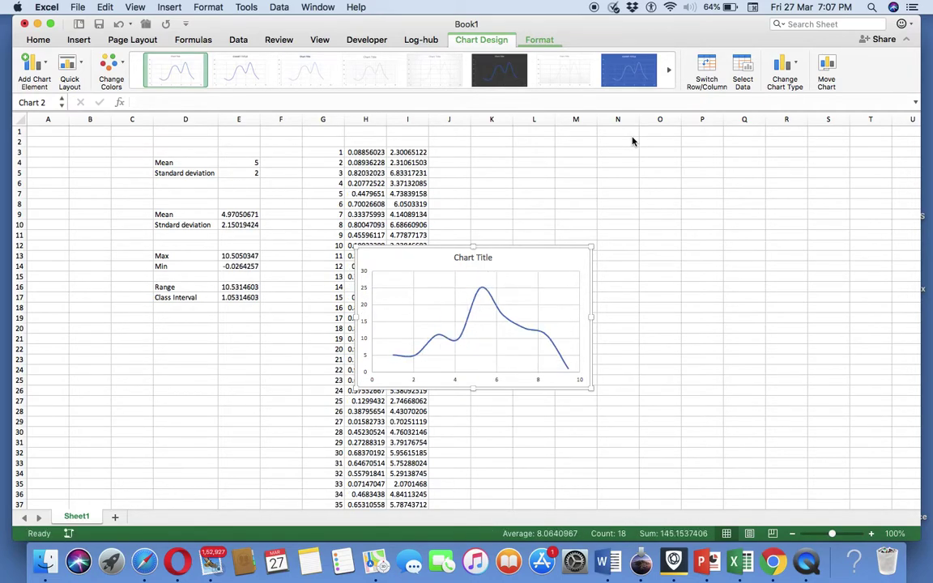
{"action": "key", "text": "F9"}
{"action": "key", "text": "F9"}
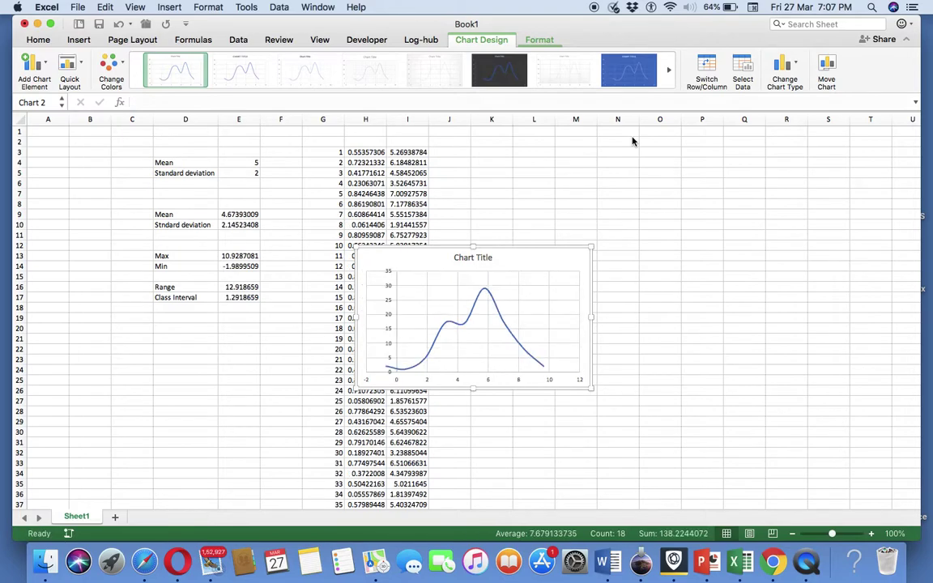
{"action": "key", "text": "F9"}
{"action": "key", "text": "F9"}
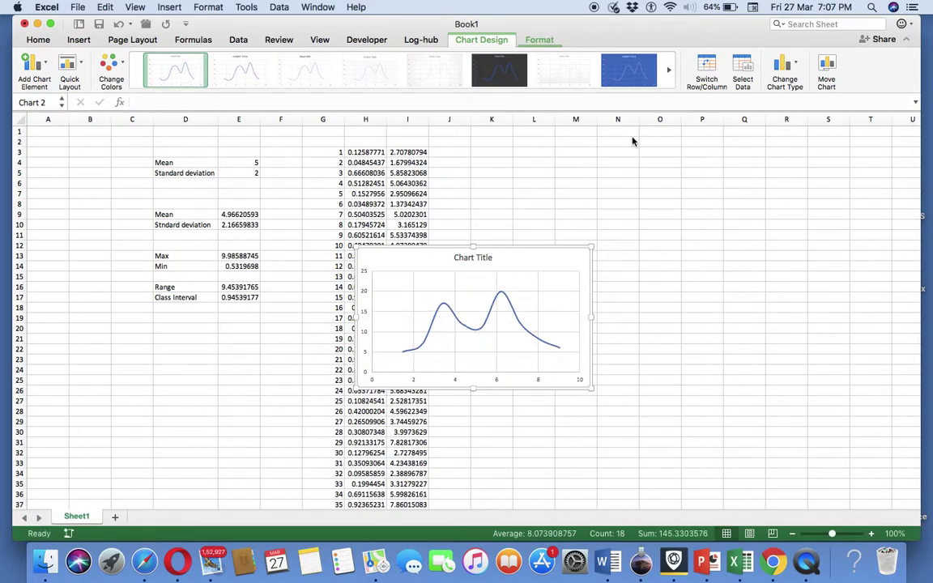
{"action": "key", "text": "F9"}
{"action": "key", "text": "F9"}
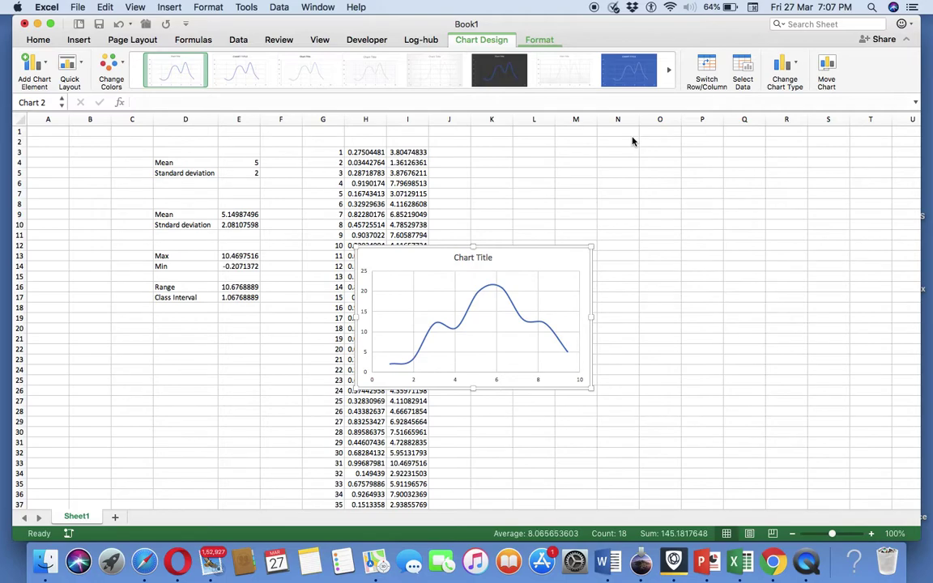
{"action": "key", "text": "F9"}
{"action": "key", "text": "F9"}
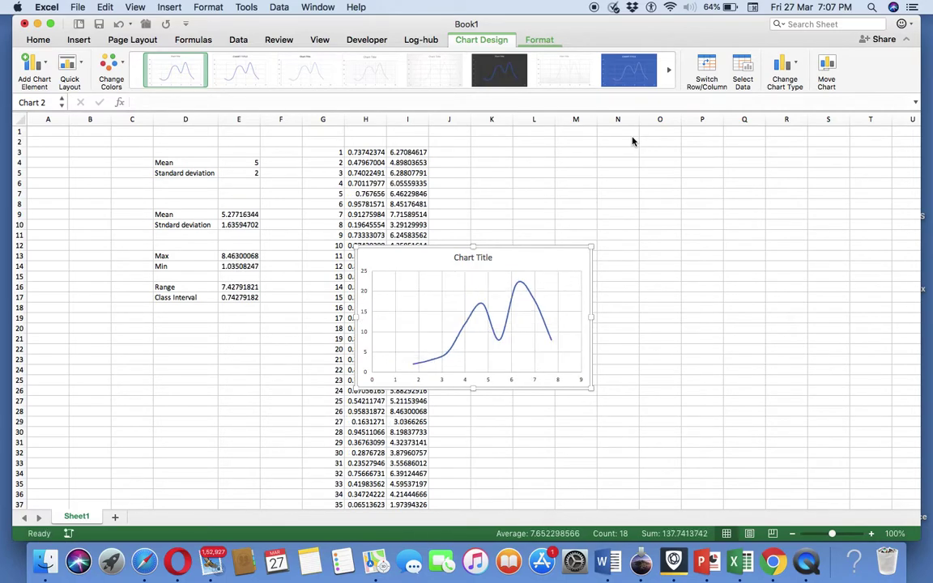
{"action": "key", "text": "F9"}
{"action": "key", "text": "F9"}
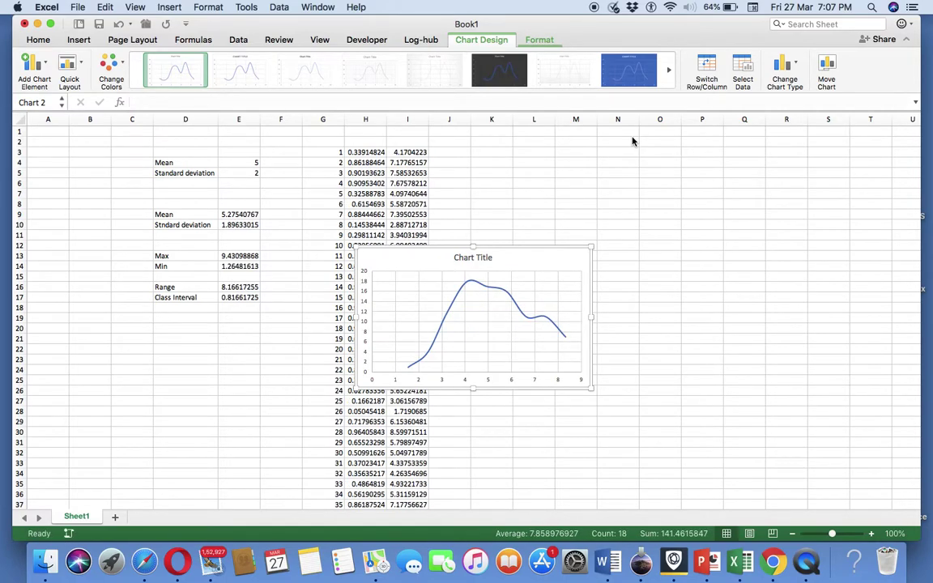
{"action": "key", "text": "F9"}
{"action": "key", "text": "F9"}
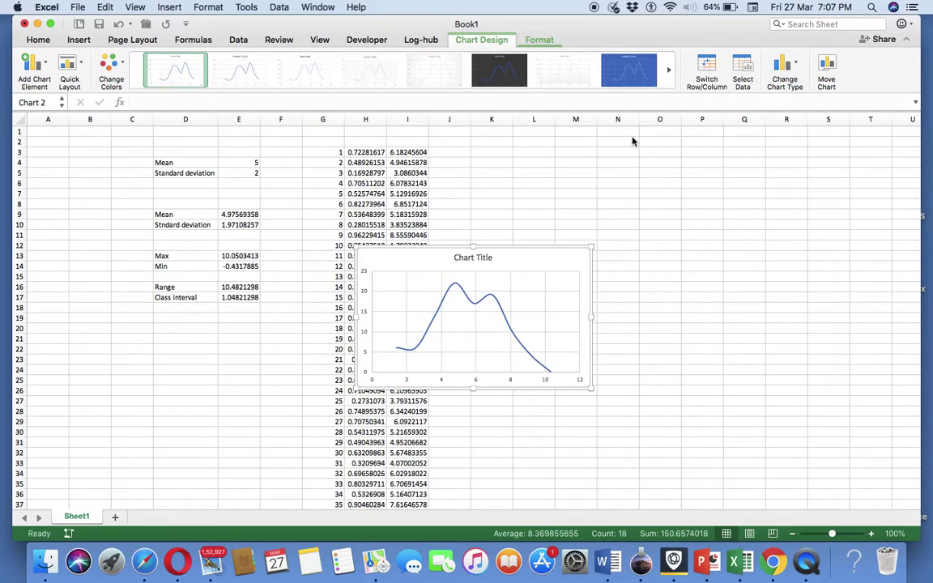
{"action": "key", "text": "F9"}
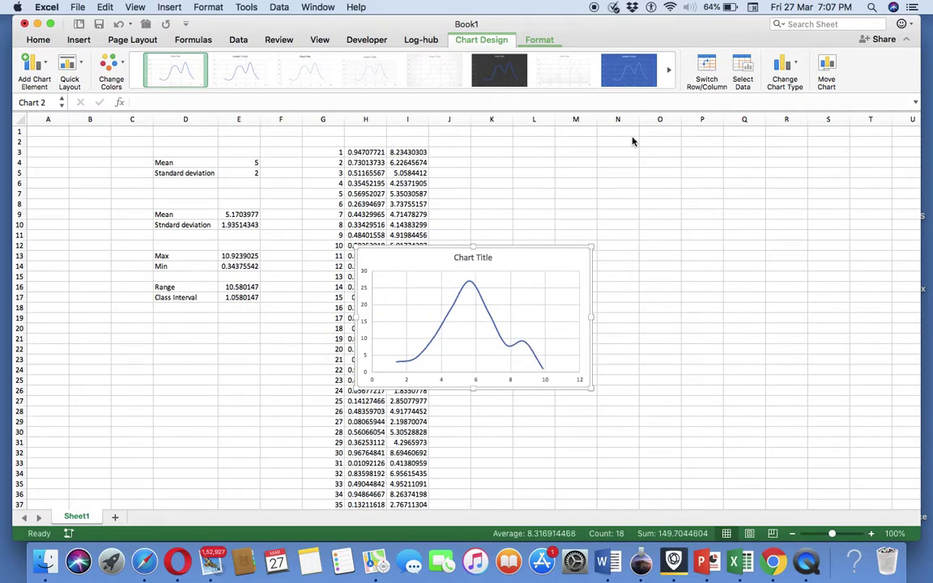
{"action": "key", "text": "F9"}
{"action": "key", "text": "F9"}
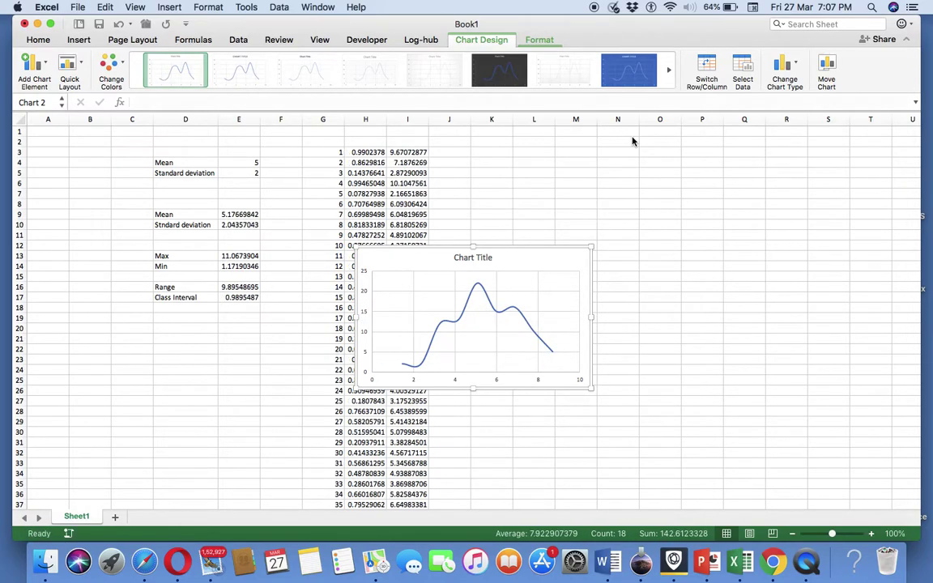
{"action": "key", "text": "F9"}
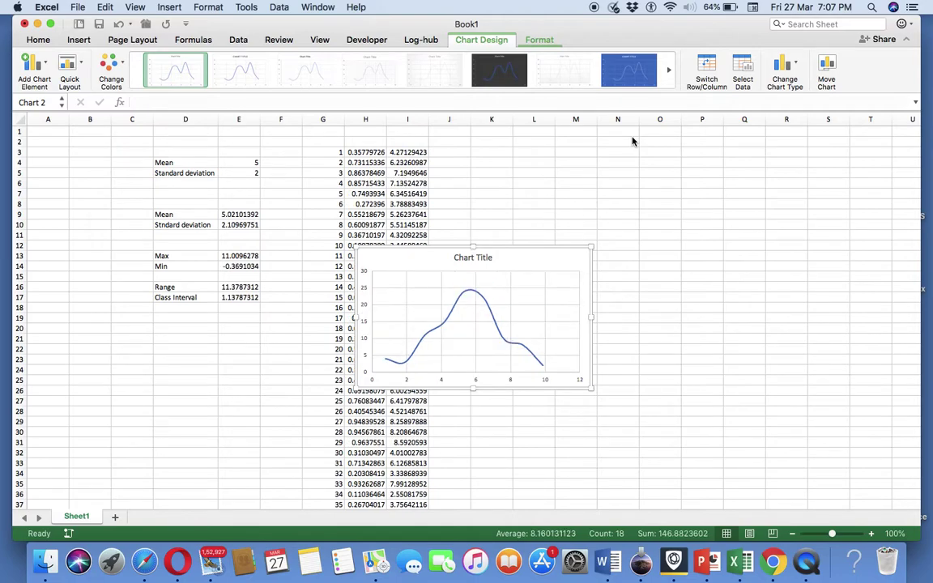
{"action": "key", "text": "F9"}
{"action": "key", "text": "F9"}
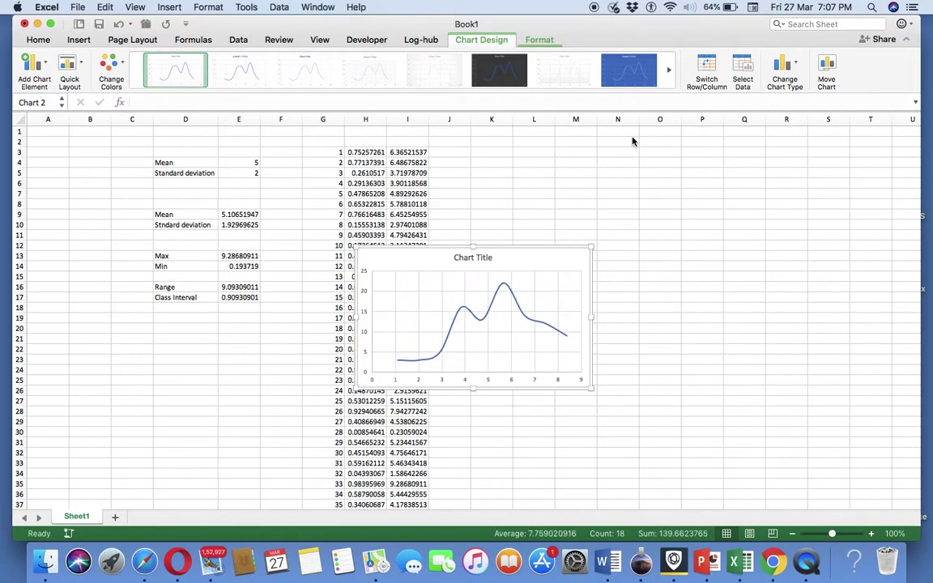
{"action": "key", "text": "F9"}
{"action": "key", "text": "F9"}
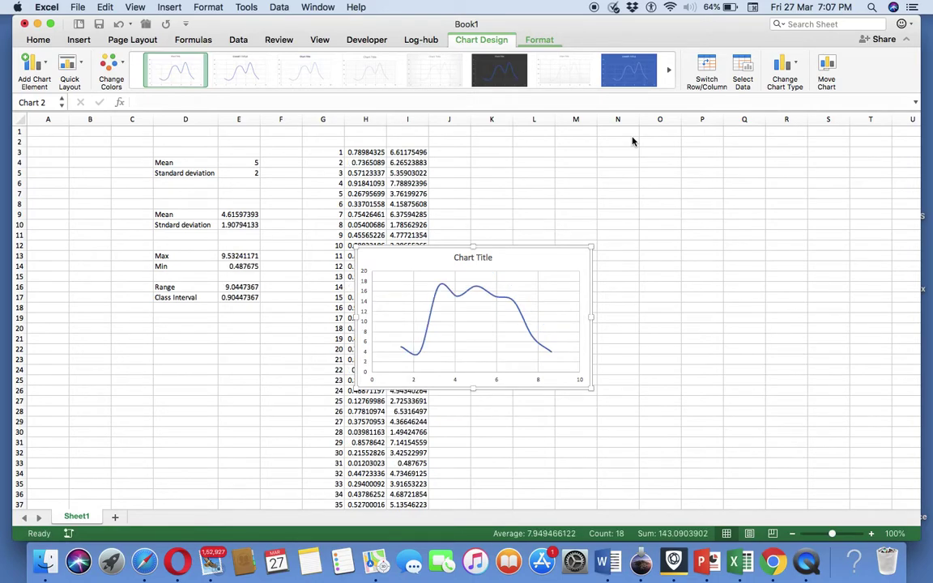
{"action": "key", "text": "F9"}
{"action": "key", "text": "F9"}
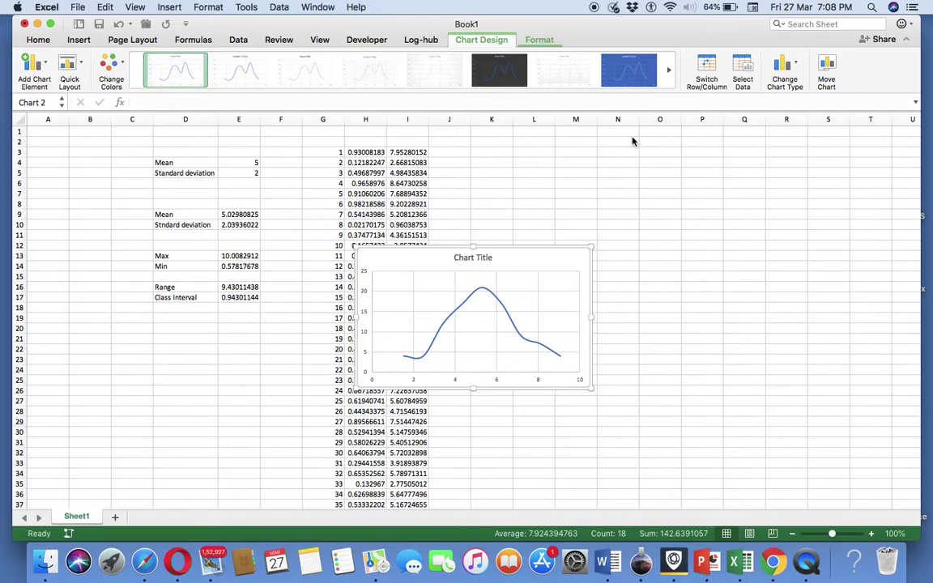
Step: Freeze the random numbers by copying H3:H102 and pasting them over the RAND formulas as values
{"action": "left_click", "coordinate": [359, 154]}
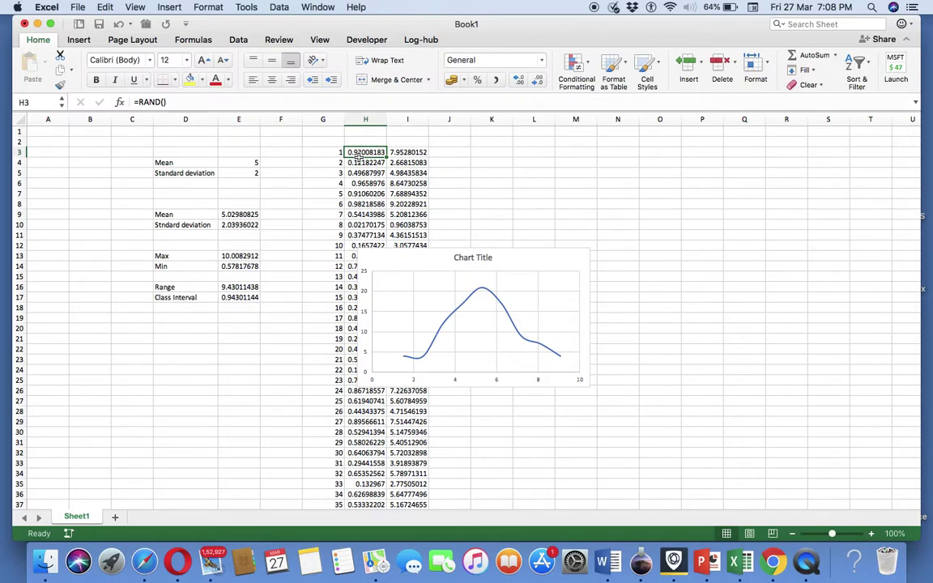
{"action": "key", "text": "ctrl+shift+Down"}
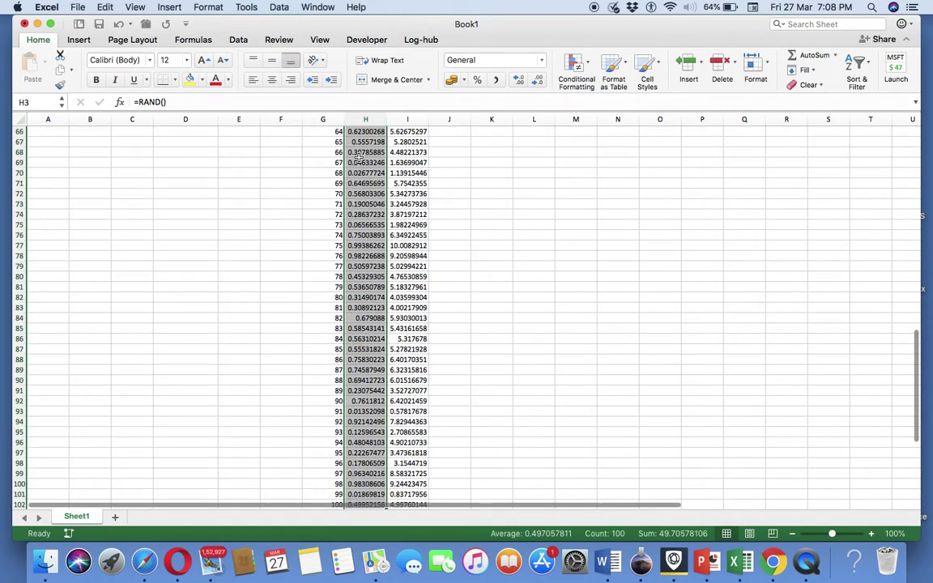
{"action": "key", "text": "super+c"}
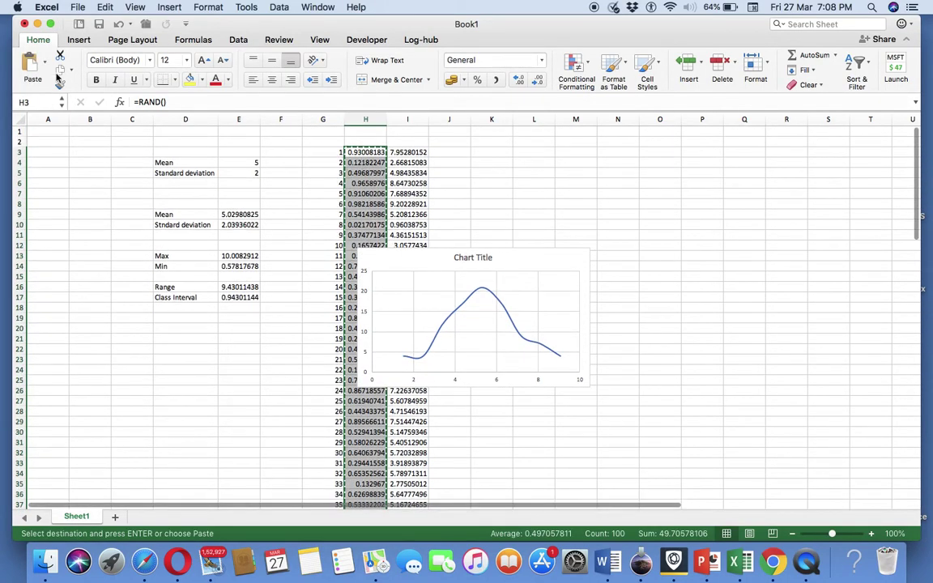
{"action": "left_click", "coordinate": [43, 61]}
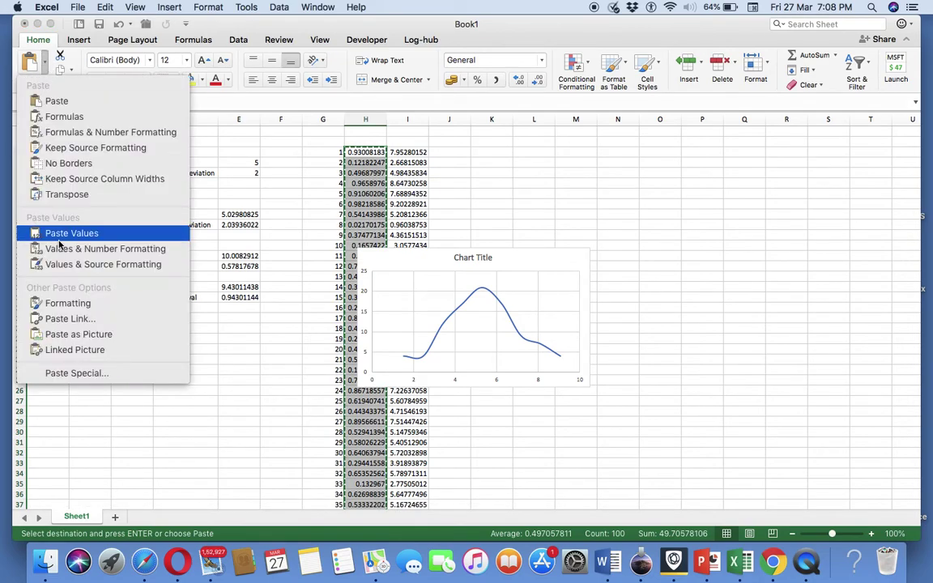
{"action": "left_click", "coordinate": [63, 373]}
{"action": "left_click", "coordinate": [384, 159]}
{"action": "left_click", "coordinate": [563, 331]}
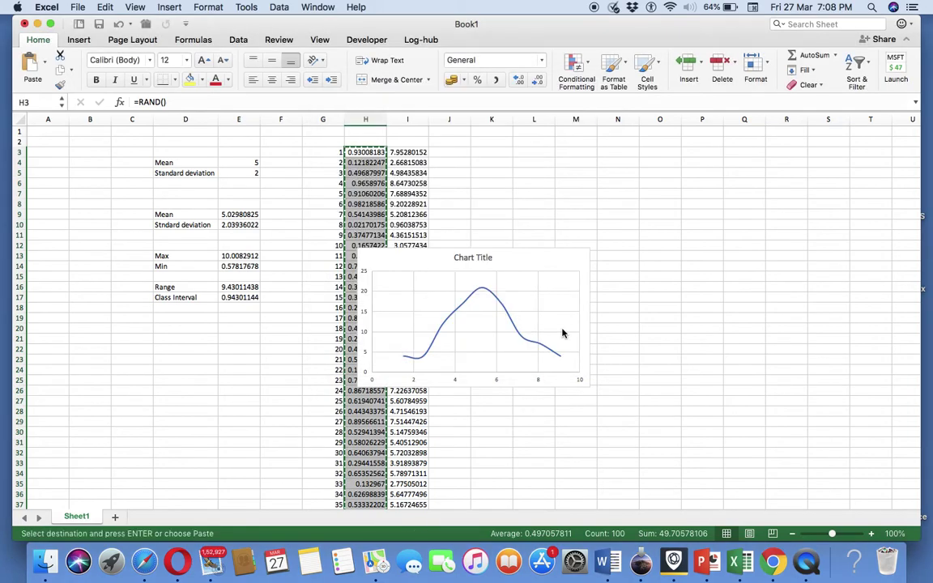
Step: Move the smooth-line chart off the random number columns to the empty area beyond the frequency table
{"action": "left_click", "coordinate": [576, 255]}
{"action": "left_click_drag", "start_coordinate": [576, 254], "coordinate": [840, 172]}
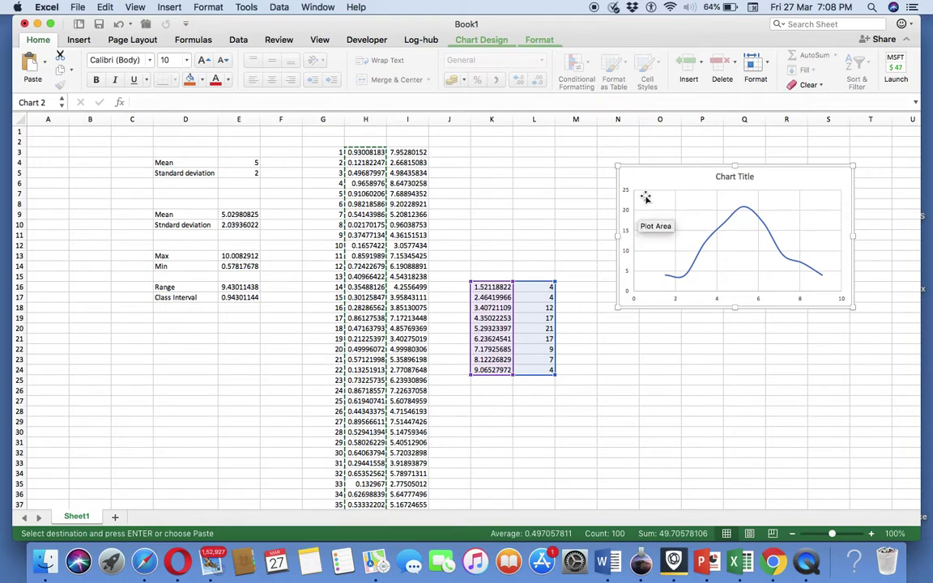
Step: Calculate the relative frequencies in M16:M24 with =L16/SUM($L$16:$L$24) filled down, and check the formula in M20
{"action": "left_click", "coordinate": [571, 286]}
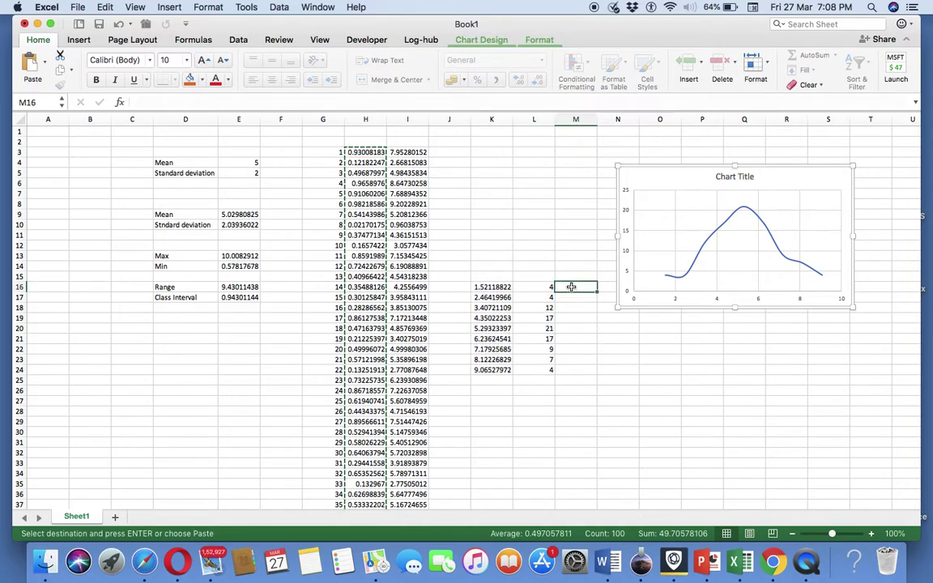
{"action": "type", "text": "="}
{"action": "left_click", "coordinate": [545, 287]}
{"action": "type", "text": "/"}
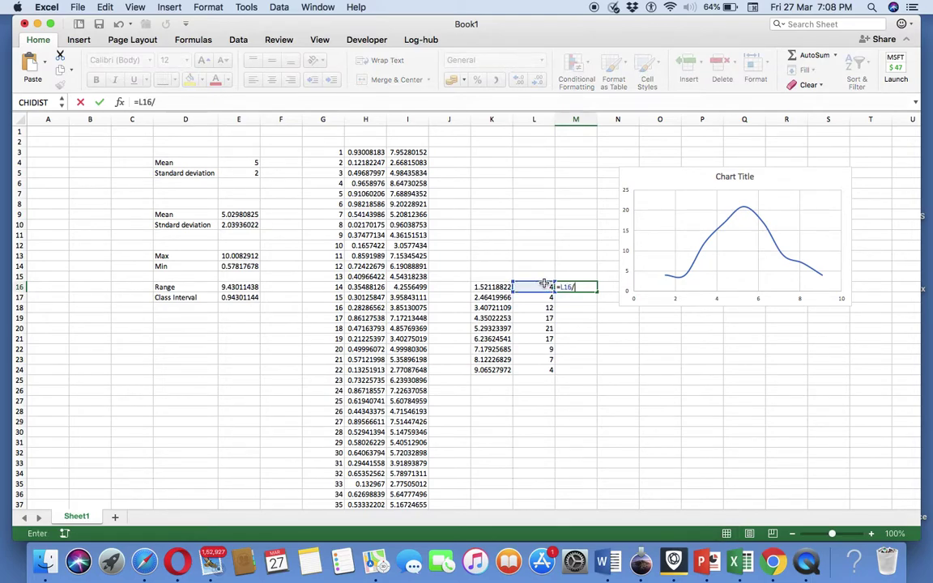
{"action": "type", "text": "sum("}
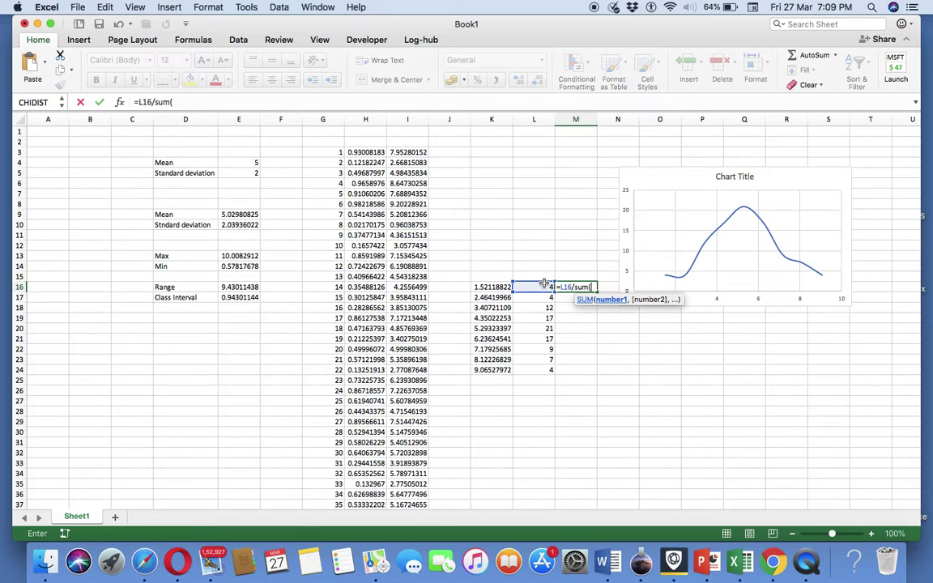
{"action": "left_click_drag", "start_coordinate": [546, 286], "coordinate": [535, 369]}
{"action": "key", "text": "super+t"}
{"action": "key", "text": "Return"}
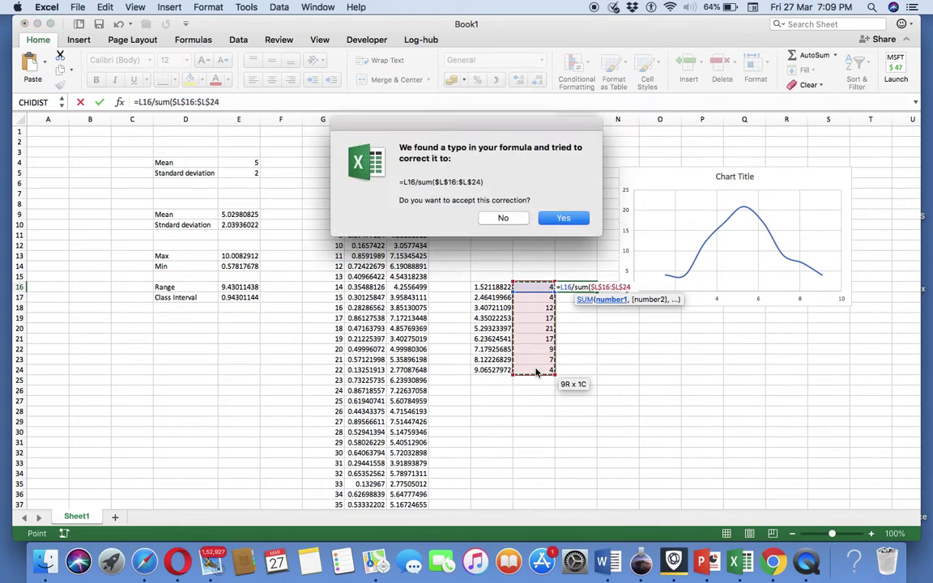
{"action": "key", "text": "Return"}
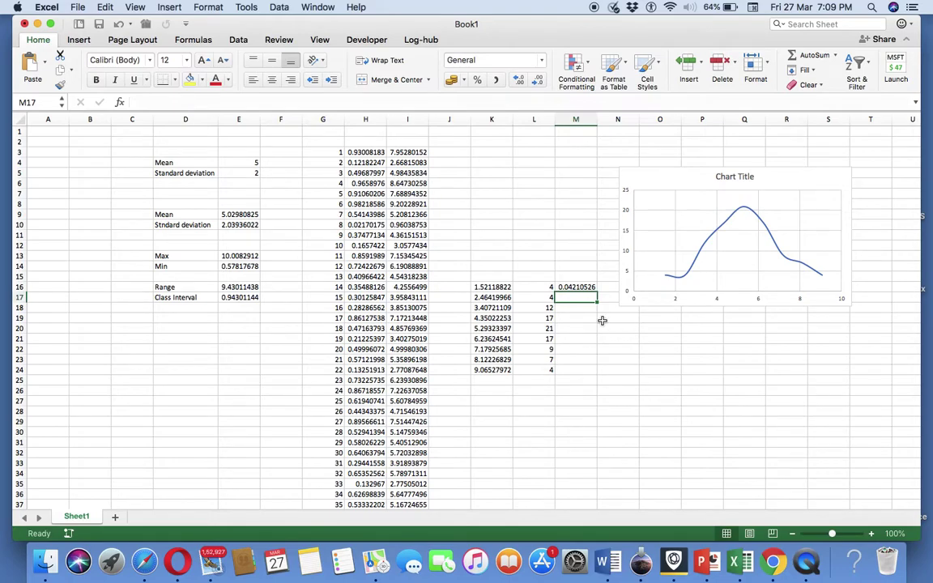
{"action": "left_click", "coordinate": [568, 288]}
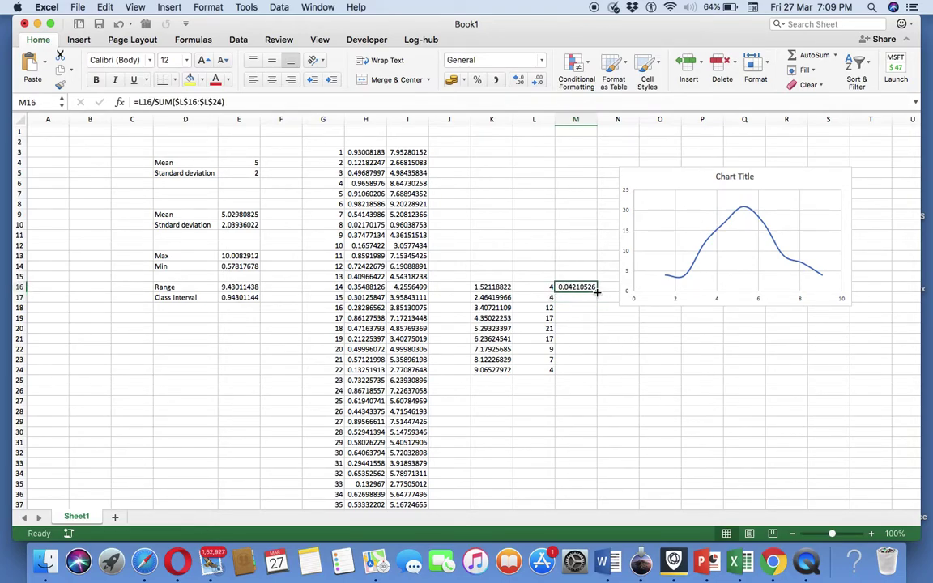
{"action": "double_click", "coordinate": [597, 292]}
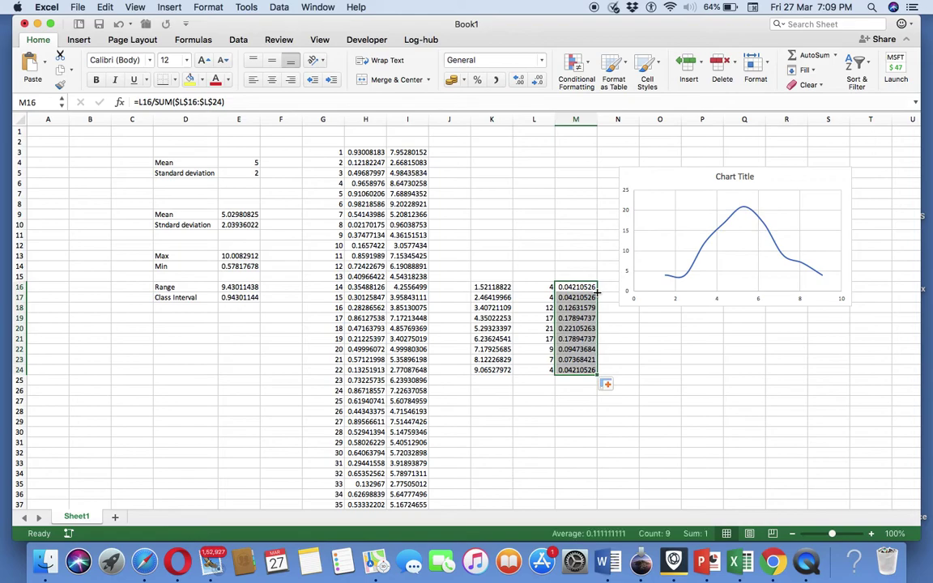
{"action": "left_click", "coordinate": [566, 329]}
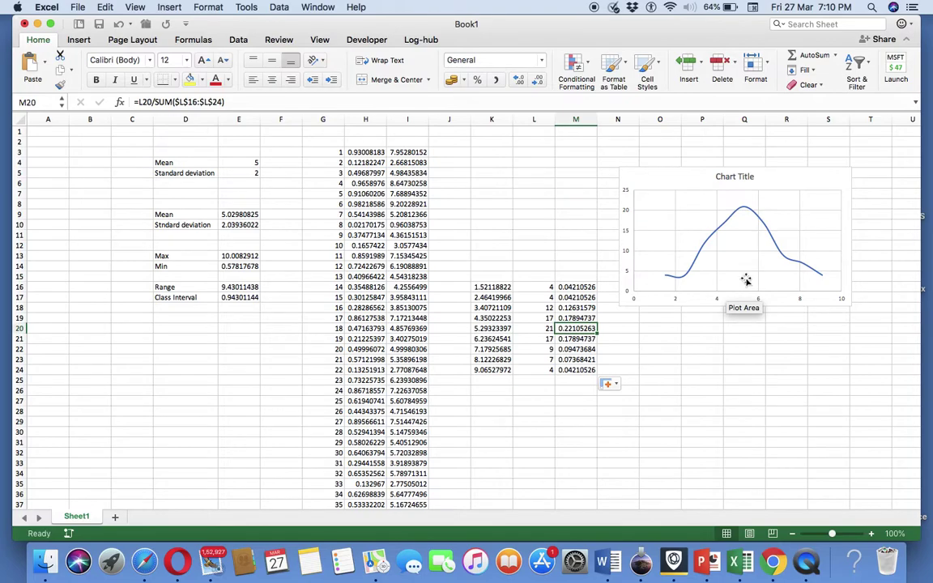
Step: Move the chart further away from the relative frequencies to columns R to V, and select cell N18
{"action": "mouse_move", "coordinate": [742, 209]}
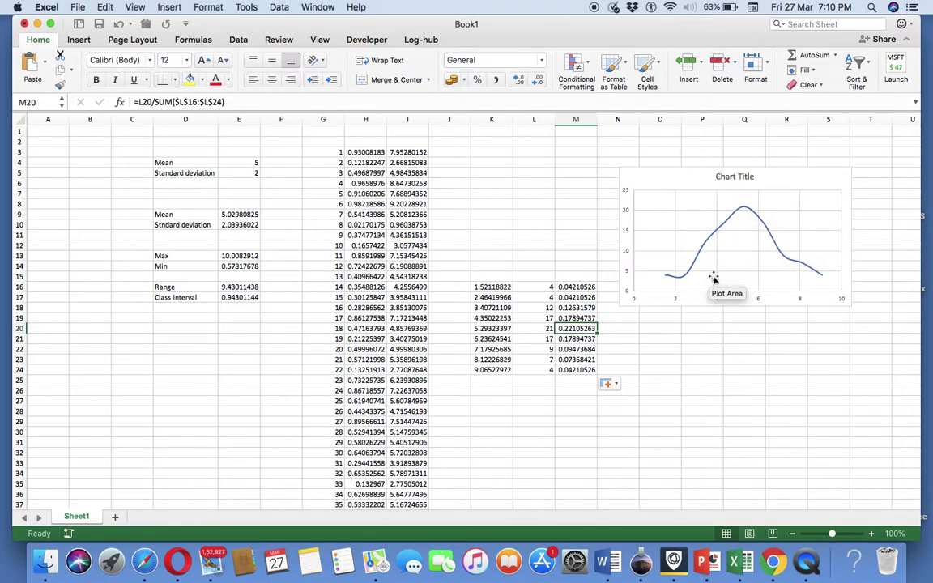
{"action": "left_click", "coordinate": [825, 179]}
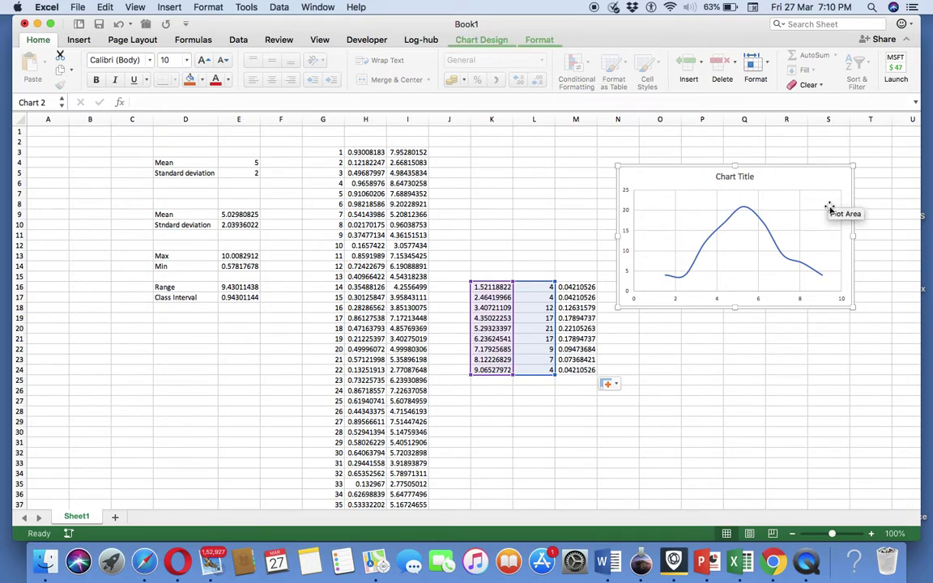
{"action": "left_click_drag", "start_coordinate": [835, 183], "coordinate": [858, 220]}
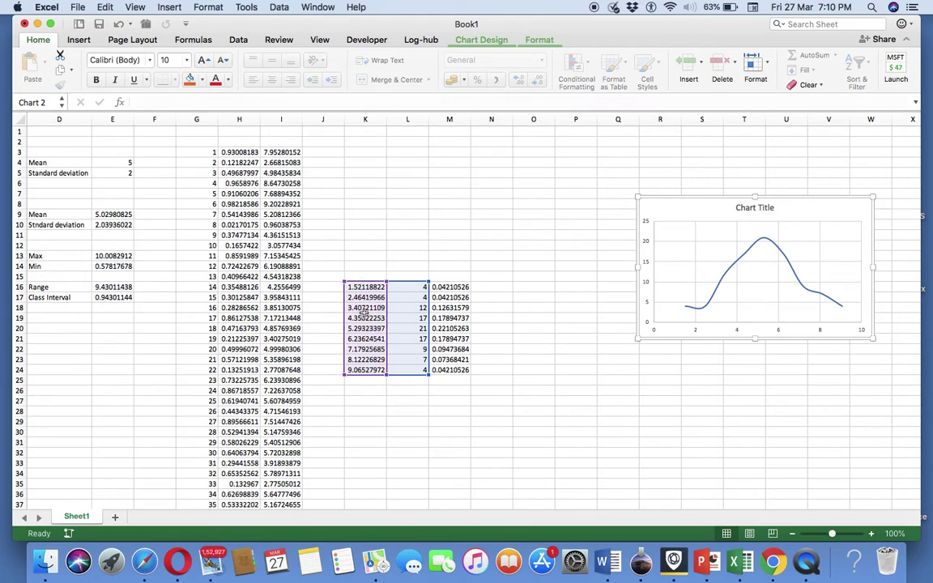
{"action": "left_click", "coordinate": [495, 310]}
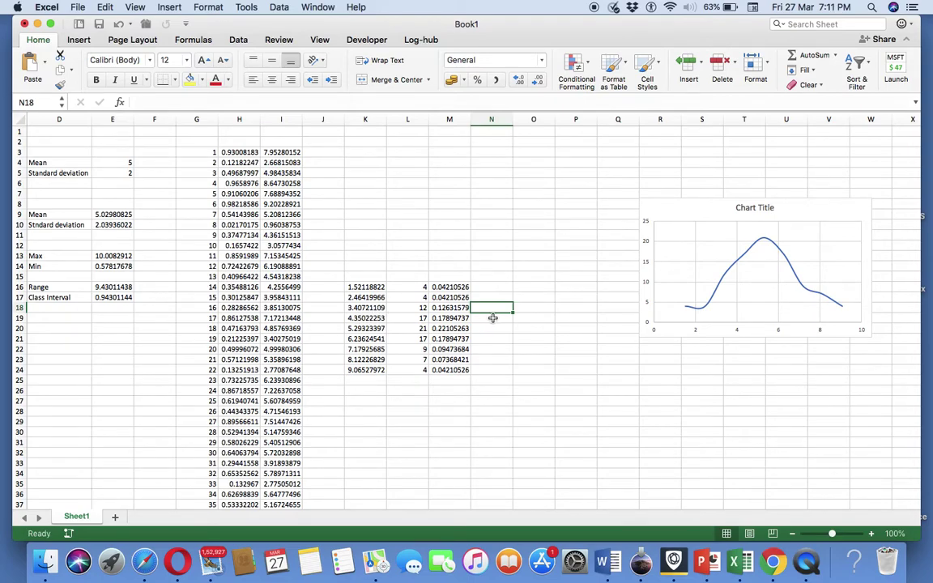
Step: Calculate the normal density for the class value in K18 by entering =NORMDIST(K18,E9,E10,FALSE) in N18
{"action": "type", "text": "=normd"}
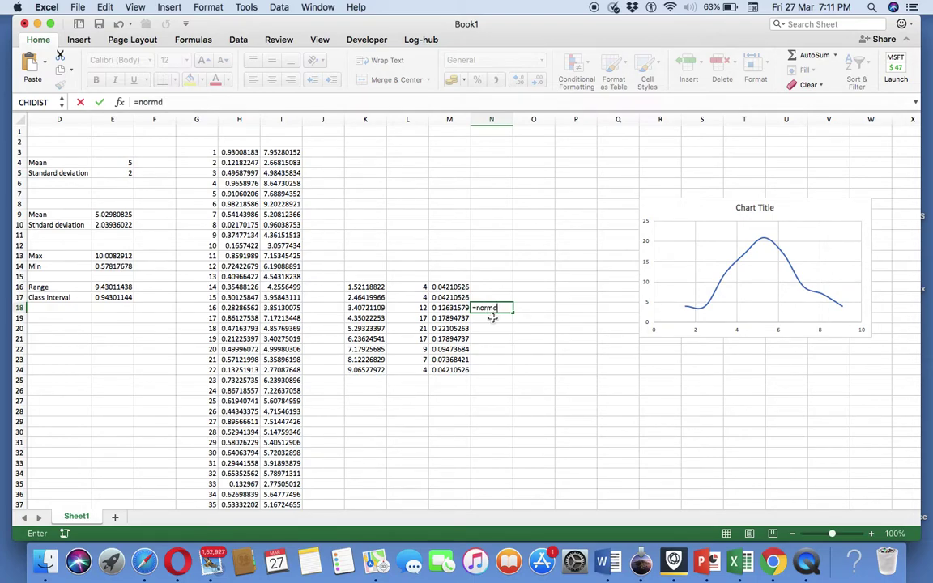
{"action": "type", "text": "ist("}
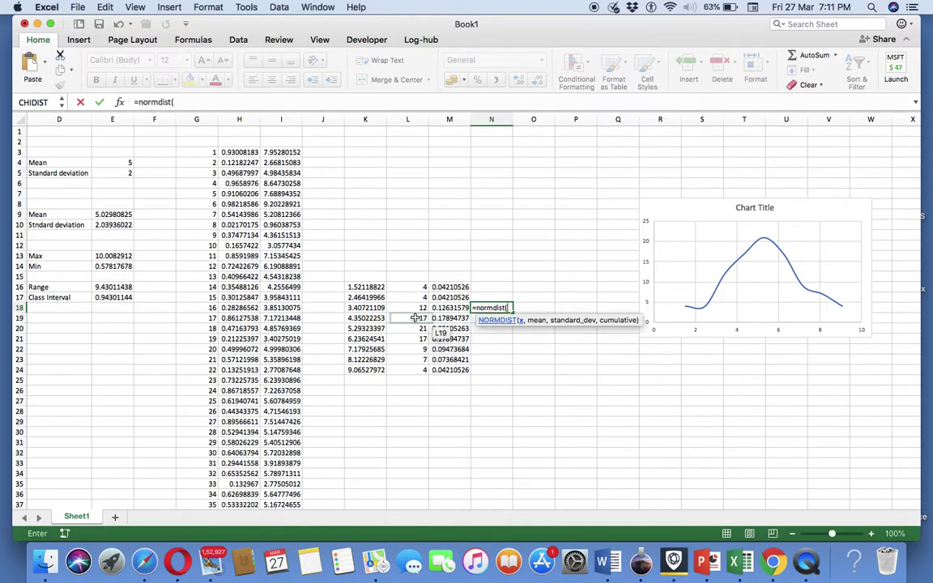
{"action": "left_click", "coordinate": [376, 308]}
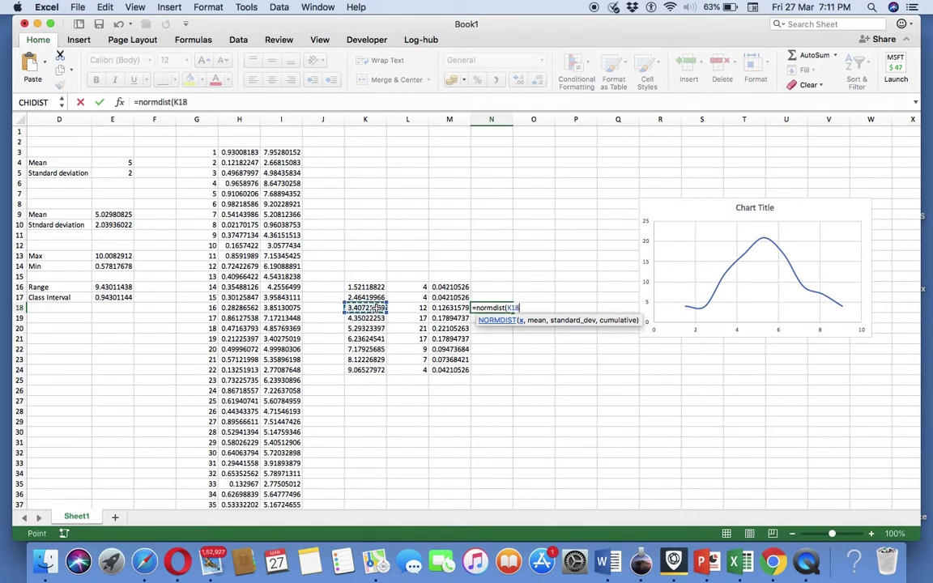
{"action": "type", "text": ","}
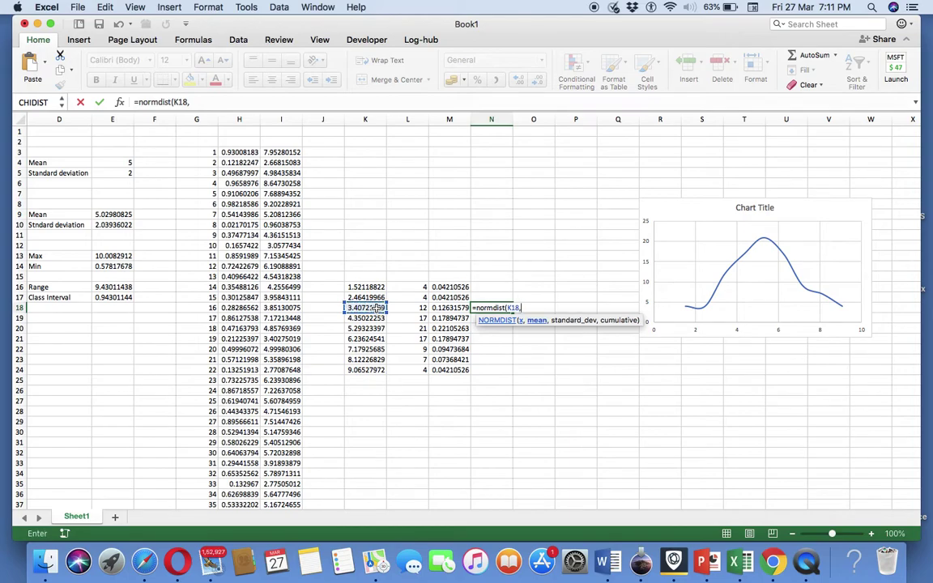
{"action": "left_click", "coordinate": [117, 213]}
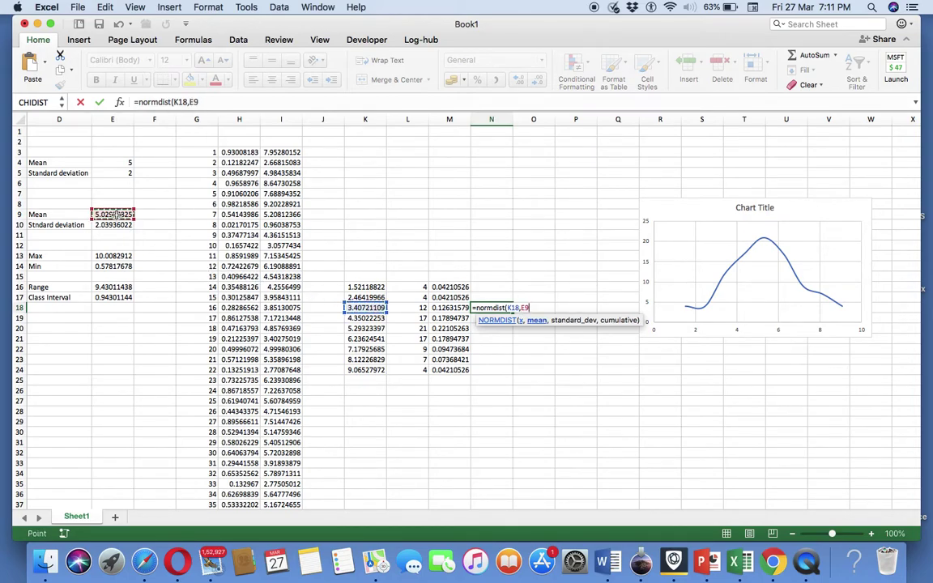
{"action": "type", "text": ","}
{"action": "left_click", "coordinate": [102, 225]}
{"action": "type", "text": ","}
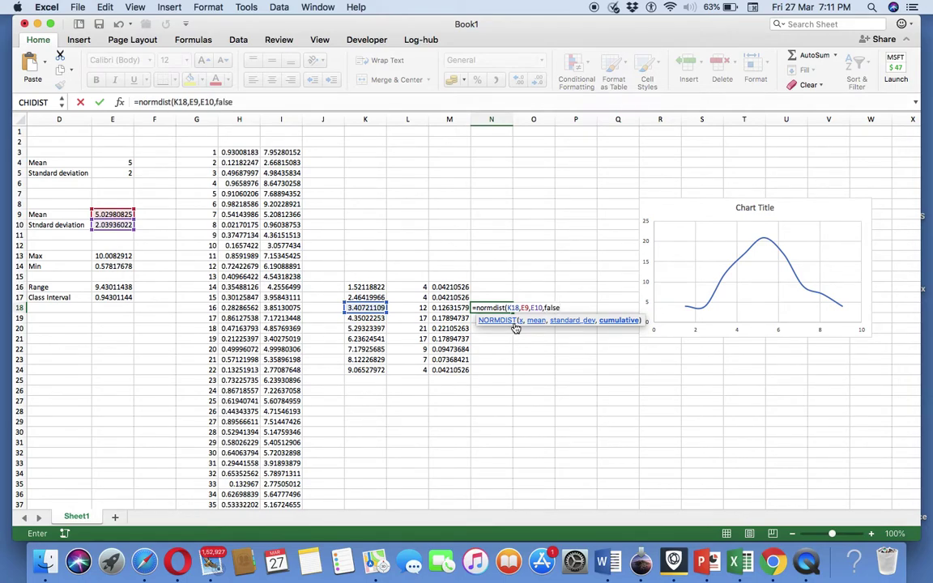
{"action": "type", "text": ")"}
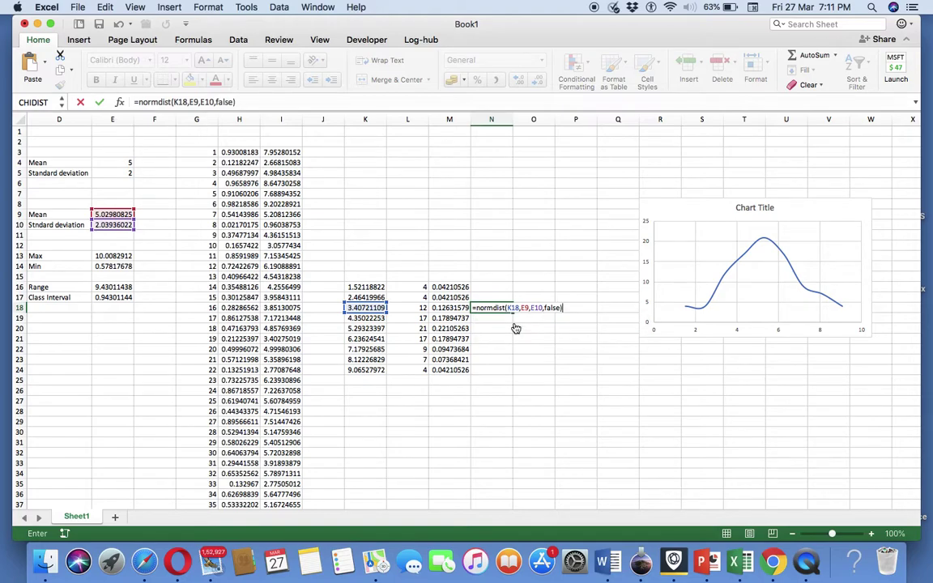
{"action": "key", "text": "Return"}
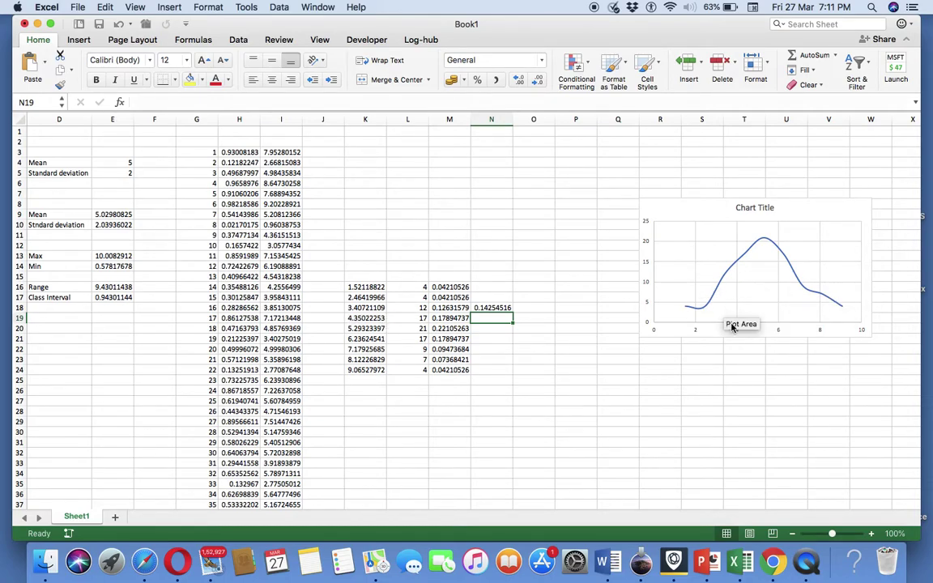
Step: Make the mean and standard deviation references in N18 absolute as $E$9 and $E$10, and fill the formula down to N19
{"action": "mouse_move", "coordinate": [717, 295]}
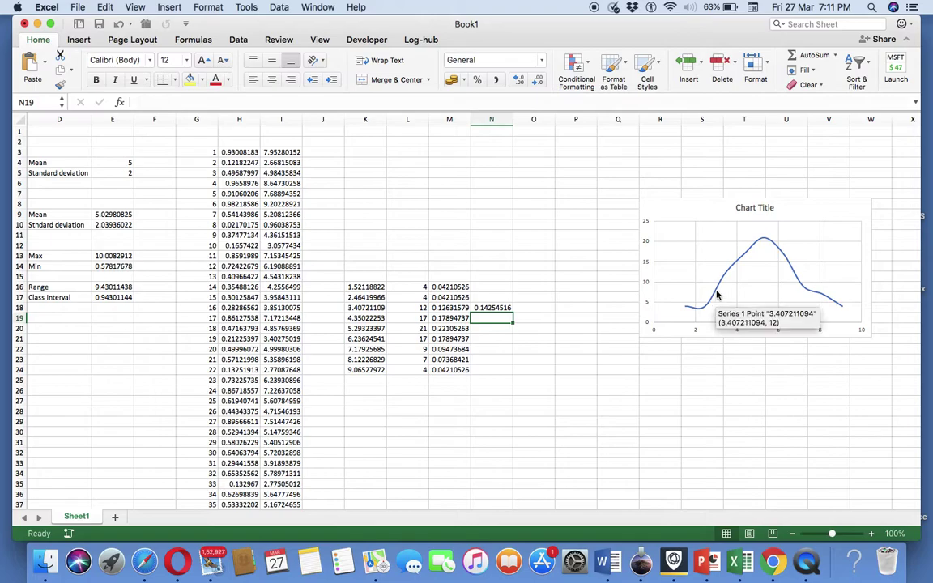
{"action": "left_click", "coordinate": [493, 309]}
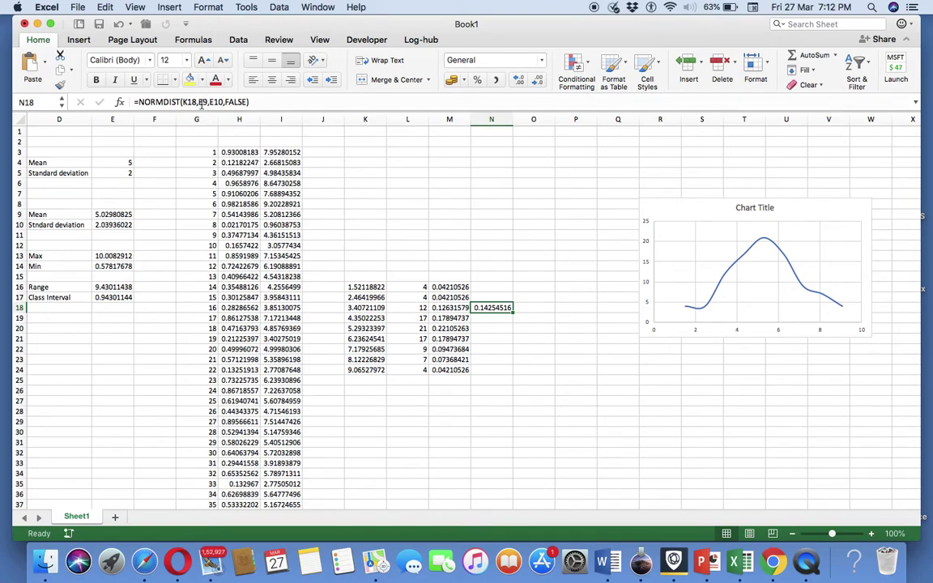
{"action": "left_click", "coordinate": [202, 103]}
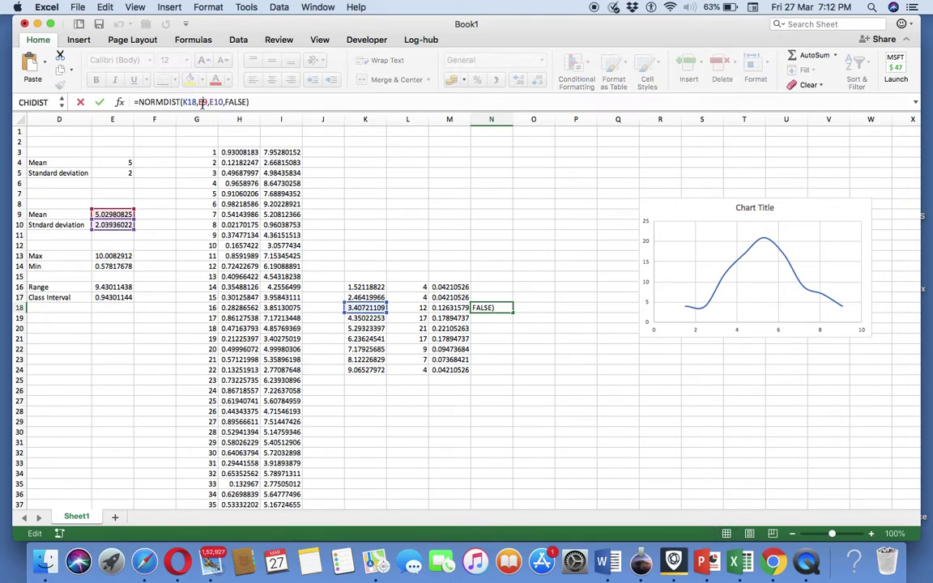
{"action": "key", "text": "super+t"}
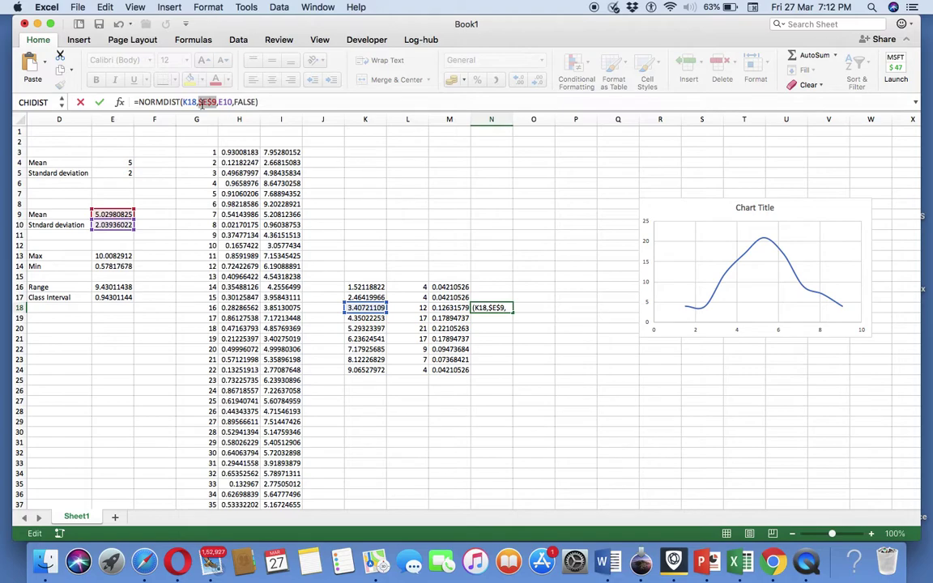
{"action": "left_click", "coordinate": [229, 102]}
{"action": "key", "text": "super+t"}
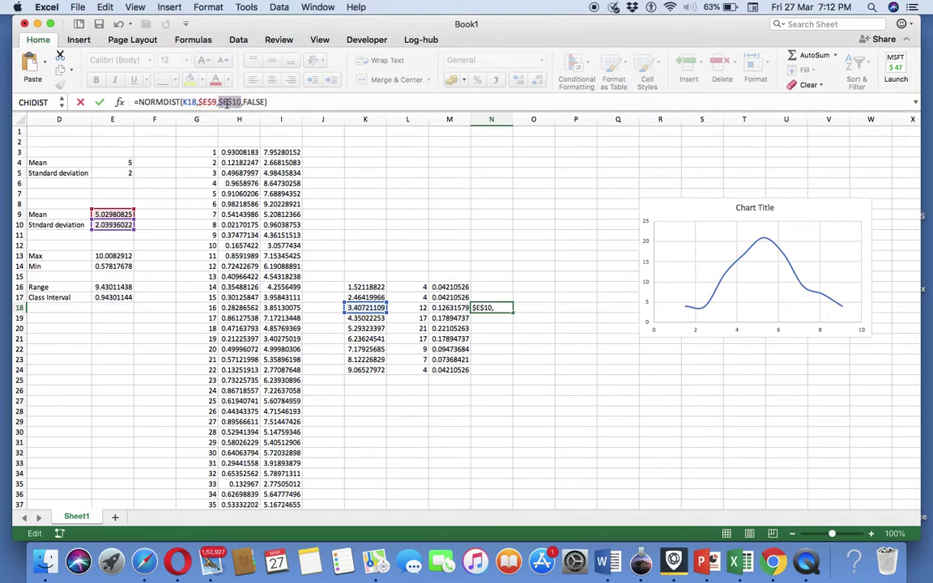
{"action": "key", "text": "Return"}
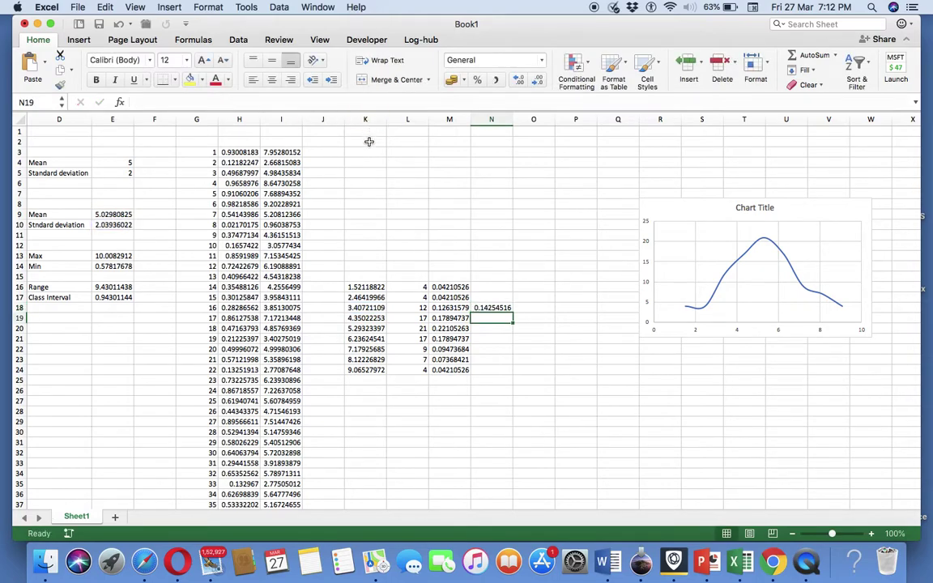
{"action": "left_click", "coordinate": [503, 309]}
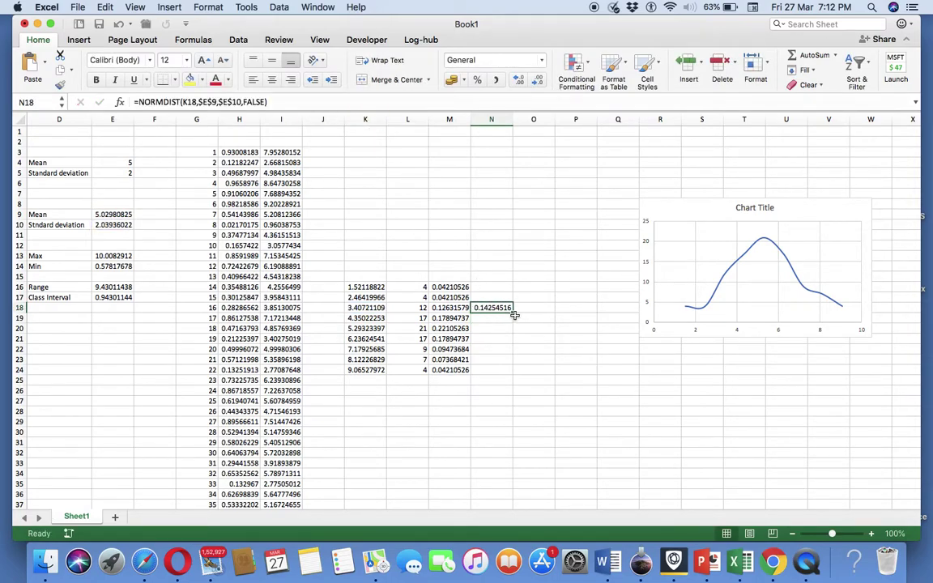
{"action": "left_click_drag", "start_coordinate": [513, 311], "coordinate": [501, 318]}
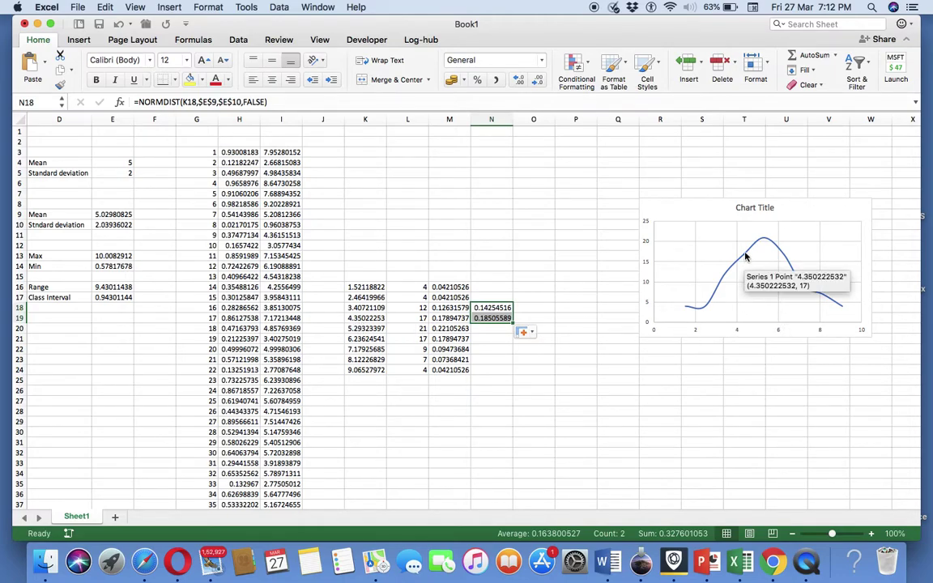
Step: Check the density formula in N19 and fill it down one more row to N20
{"action": "left_click", "coordinate": [511, 328]}
{"action": "left_click", "coordinate": [500, 319]}
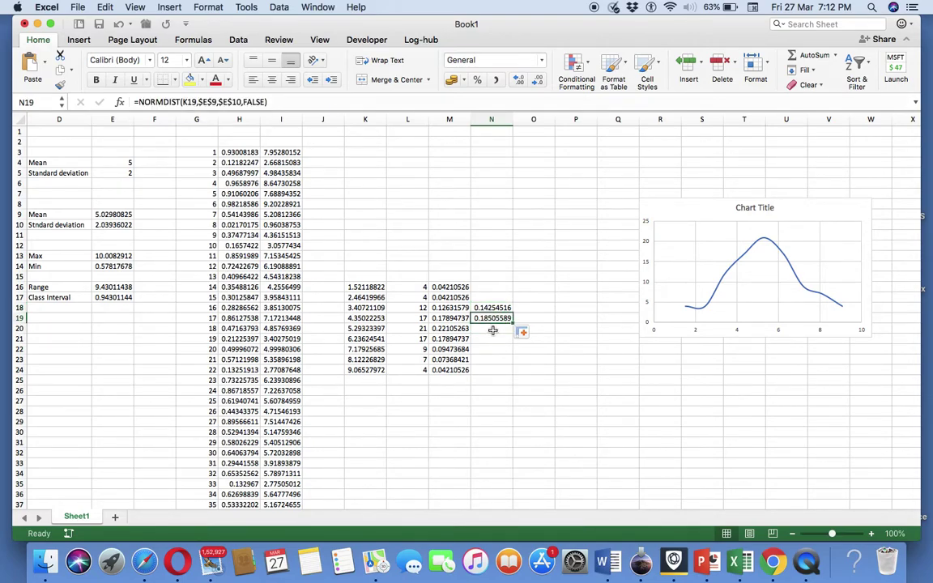
{"action": "left_click", "coordinate": [493, 330]}
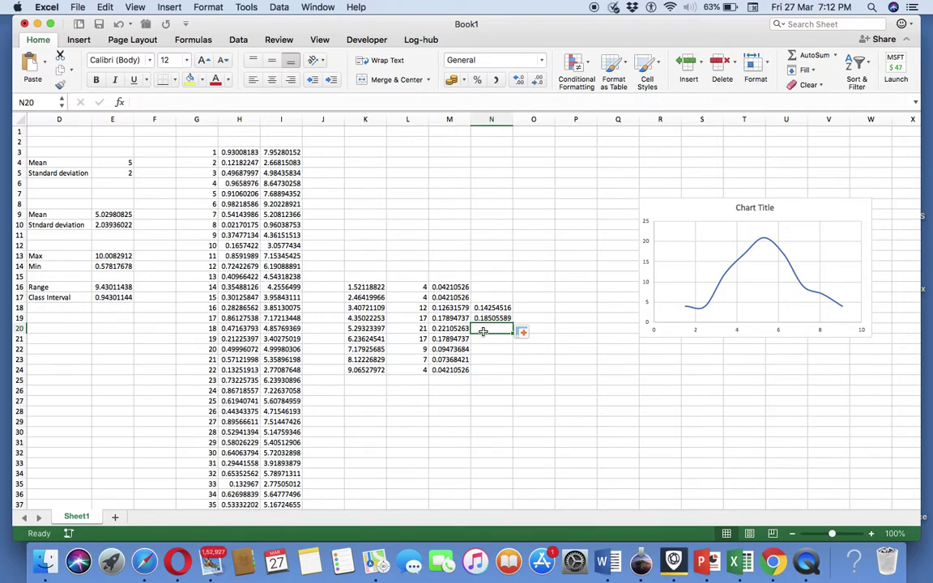
{"action": "left_click", "coordinate": [507, 318]}
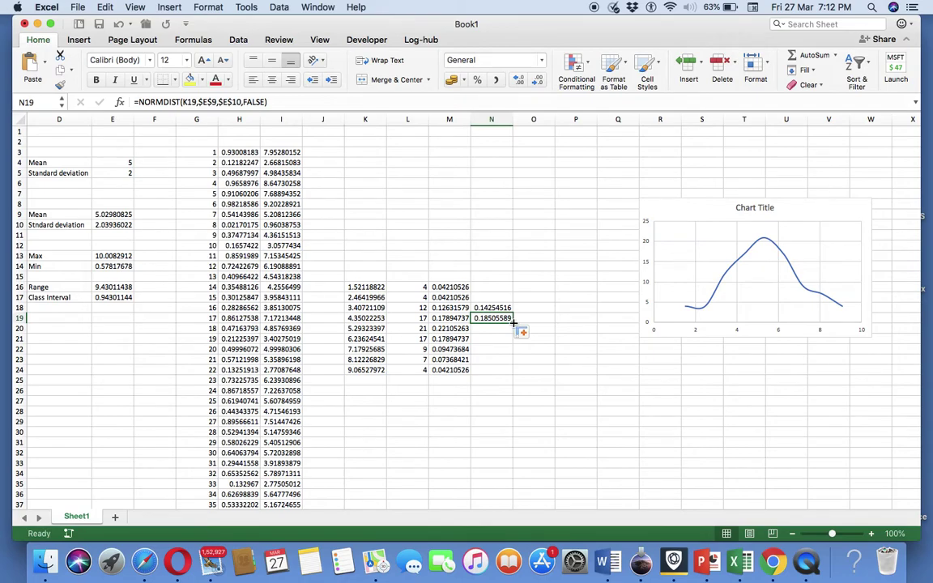
{"action": "left_click", "coordinate": [524, 332]}
{"action": "left_click", "coordinate": [496, 330]}
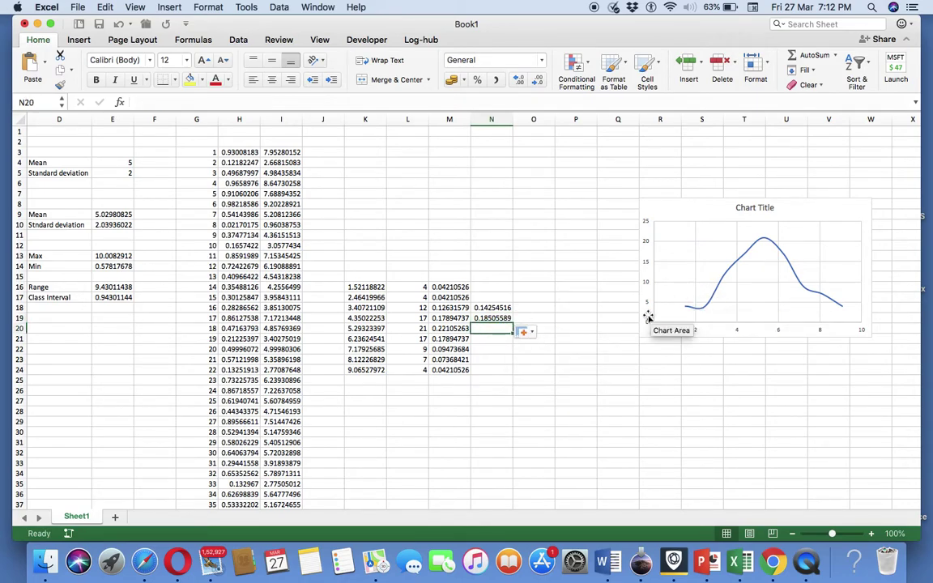
{"action": "left_click", "coordinate": [512, 320]}
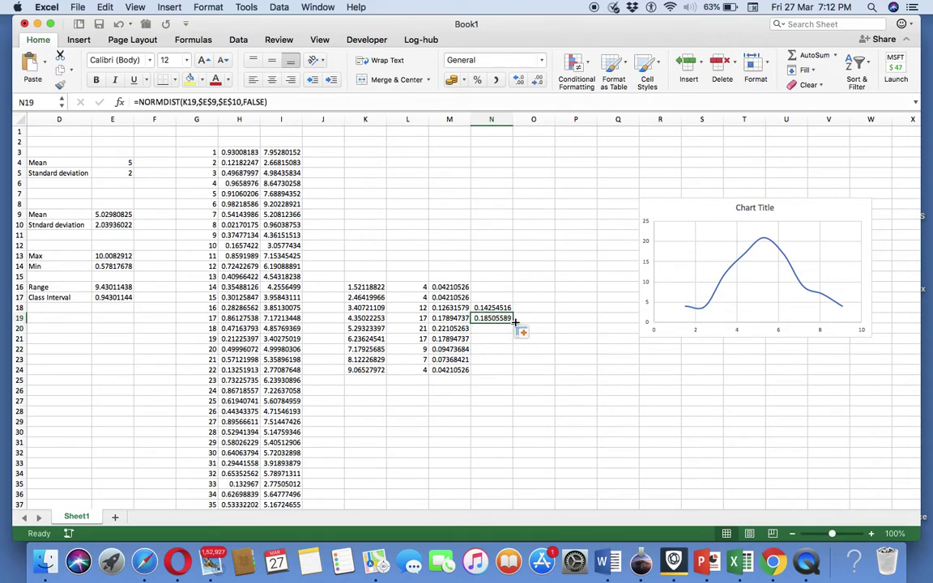
{"action": "left_click_drag", "start_coordinate": [512, 323], "coordinate": [502, 332]}
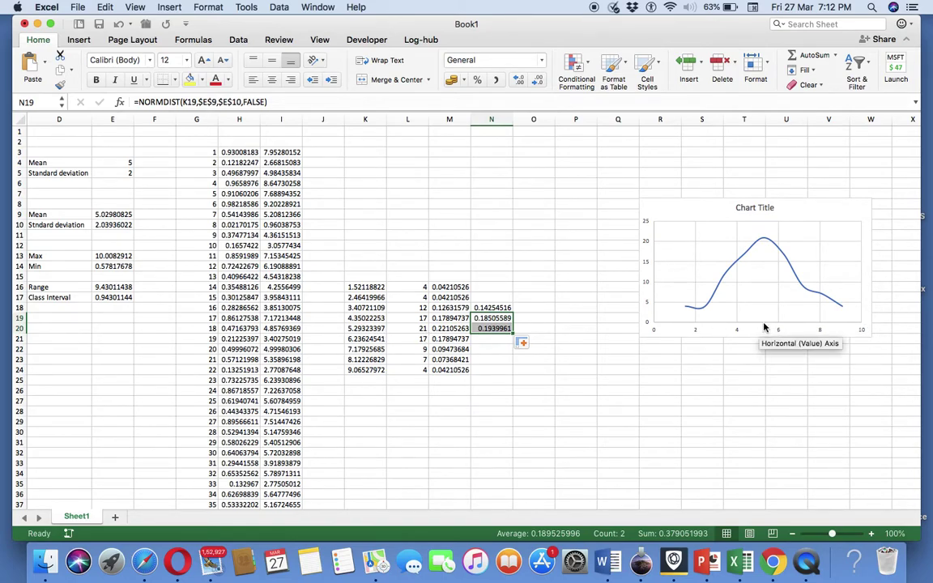
{"action": "left_click", "coordinate": [614, 329]}
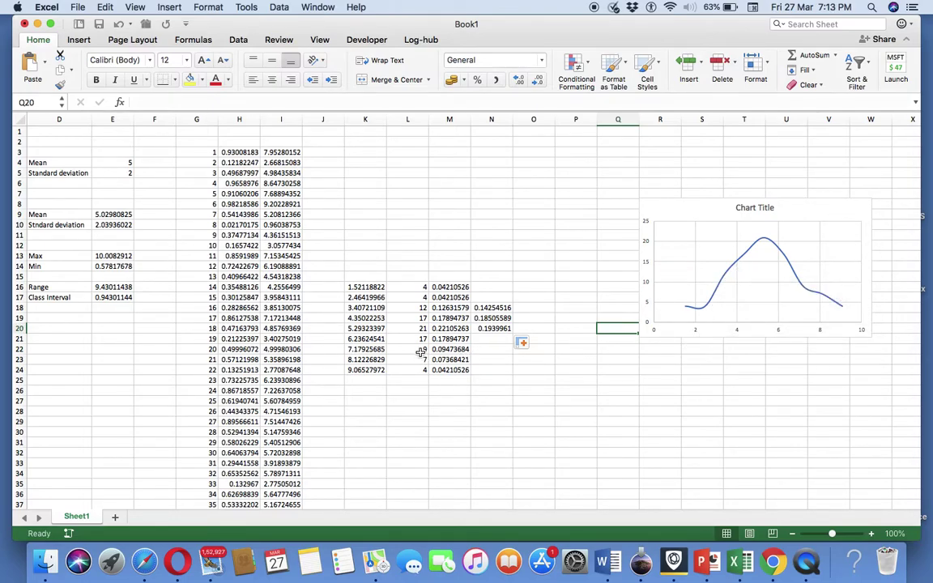
Step: Calculate the normal density at x = 4 by entering =NORMDIST(4,E9,E10,FALSE) in M27
{"action": "left_click", "coordinate": [446, 400]}
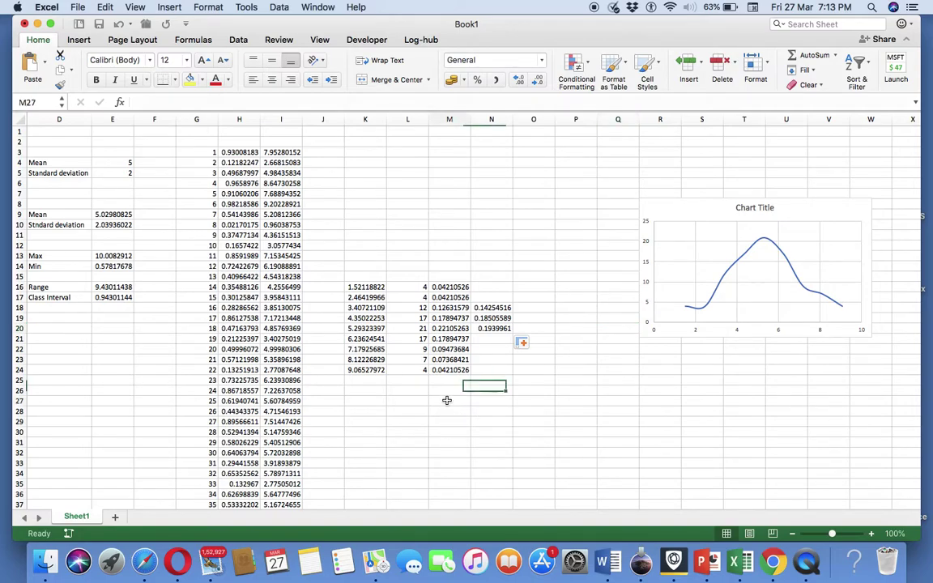
{"action": "type", "text": "=norm"}
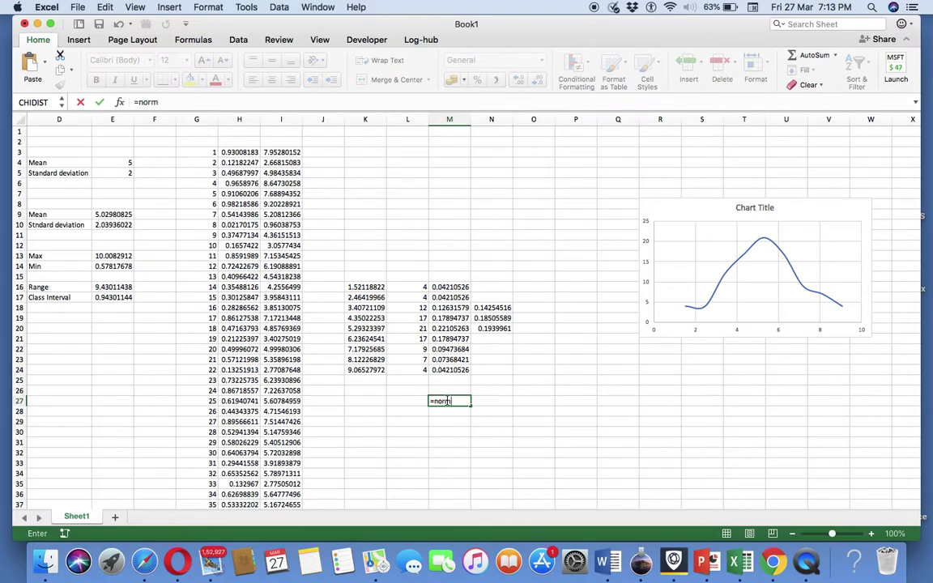
{"action": "type", "text": "dist("}
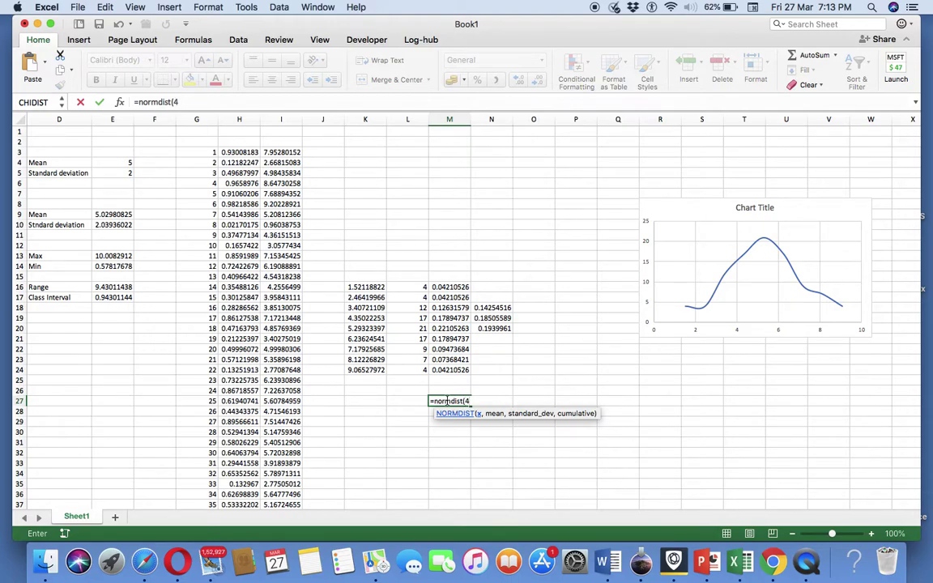
{"action": "type", "text": "4,"}
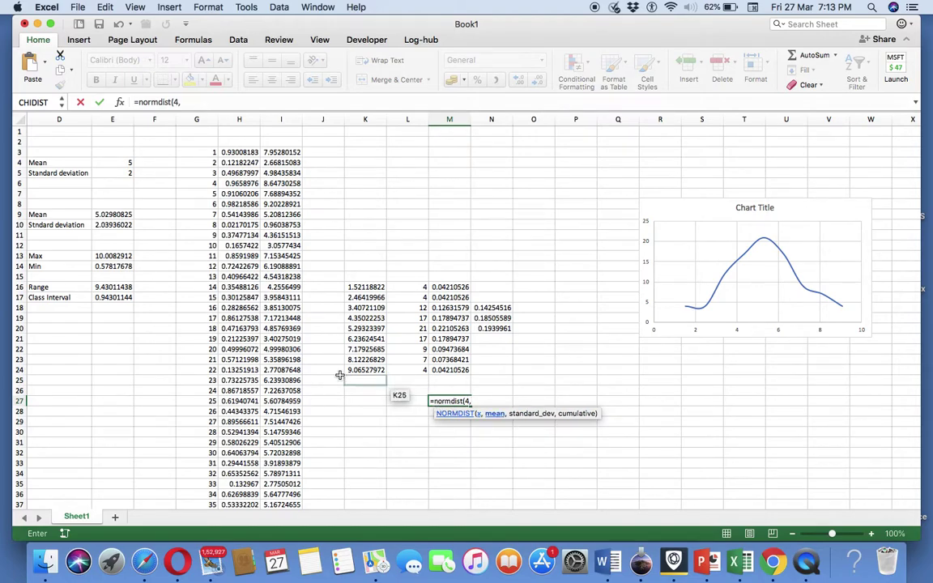
{"action": "left_click", "coordinate": [107, 215]}
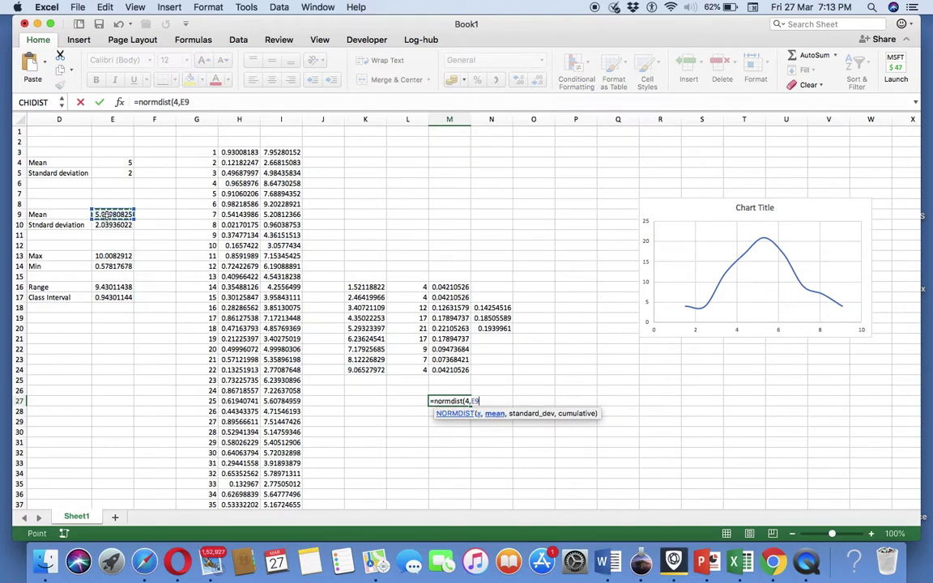
{"action": "type", "text": ","}
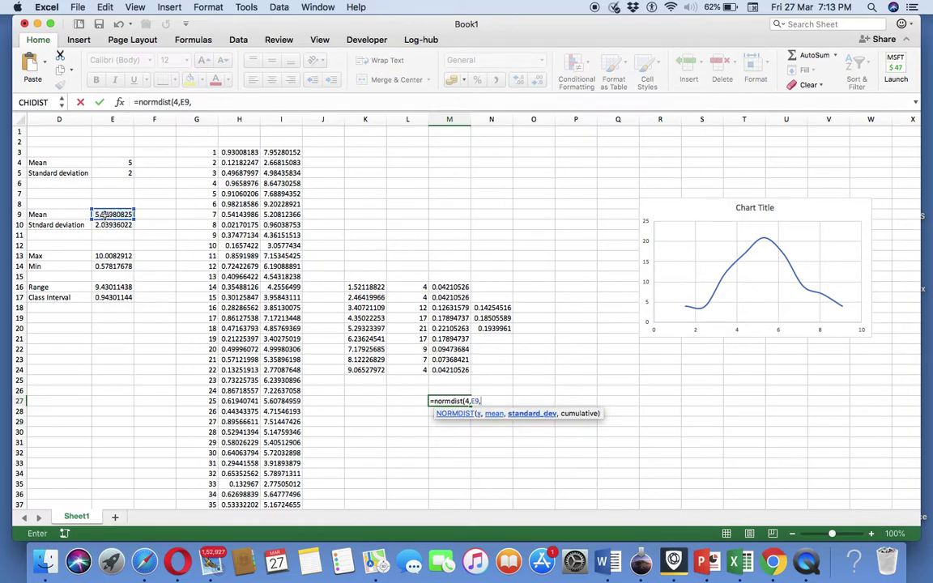
{"action": "left_click", "coordinate": [95, 227]}
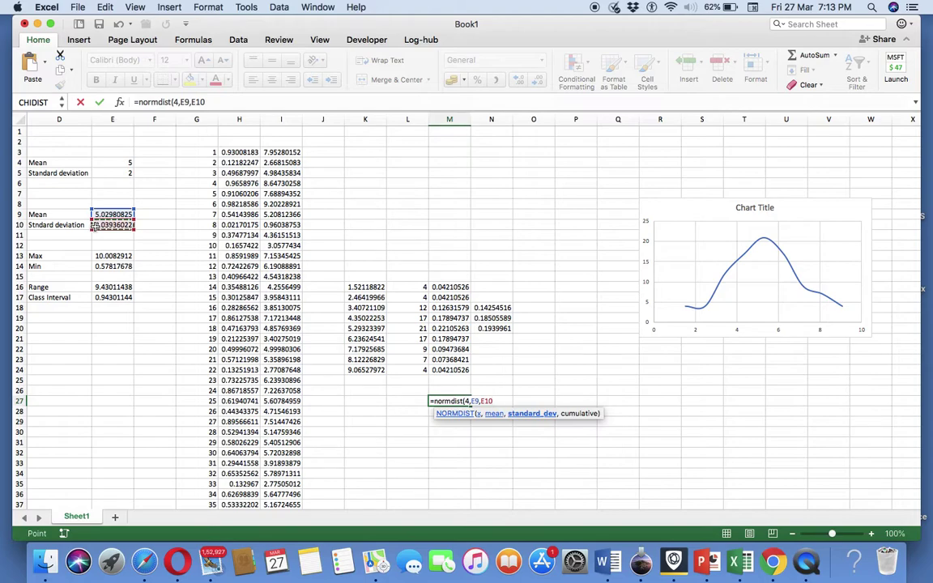
{"action": "type", "text": ","}
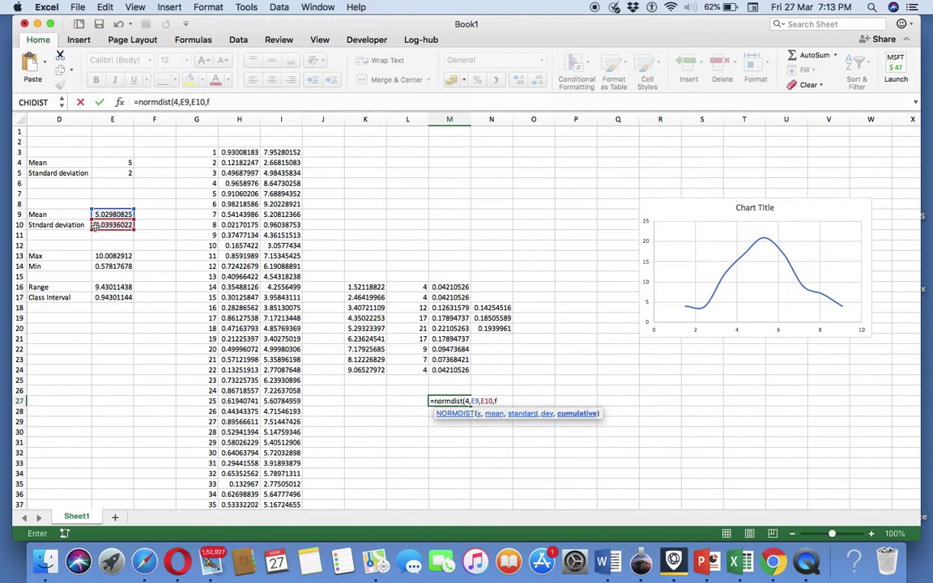
{"action": "type", "text": "false)"}
{"action": "key", "text": "Return"}
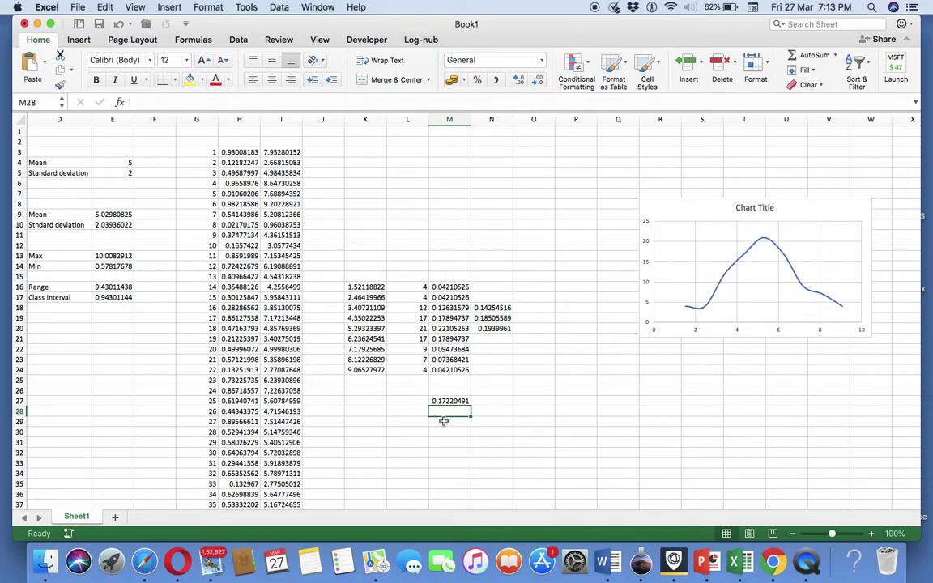
Step: Calculate the cumulative normal probability at x = 4 by entering =NORMDIST(4,E9,E10,TRUE) in M28
{"action": "type", "text": "=normdis"}
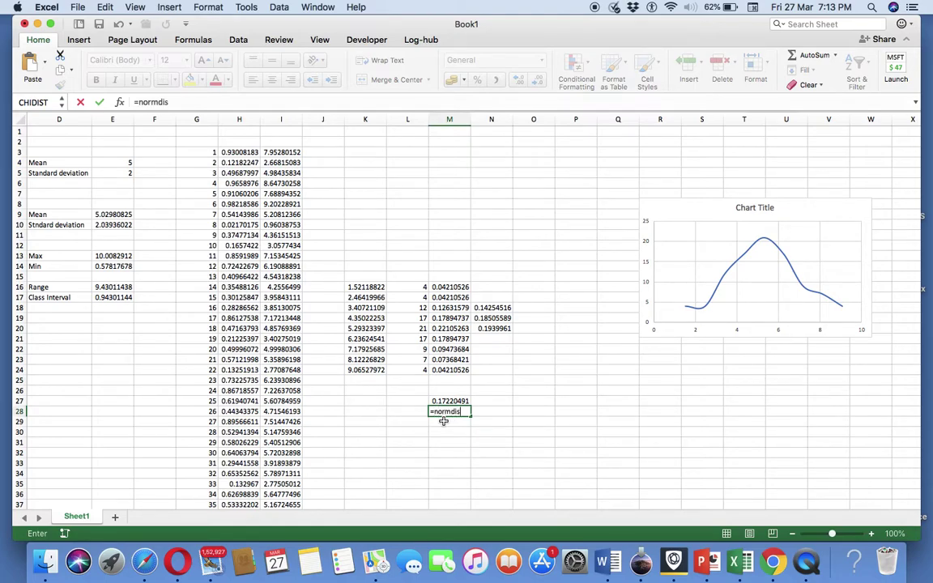
{"action": "type", "text": "t("}
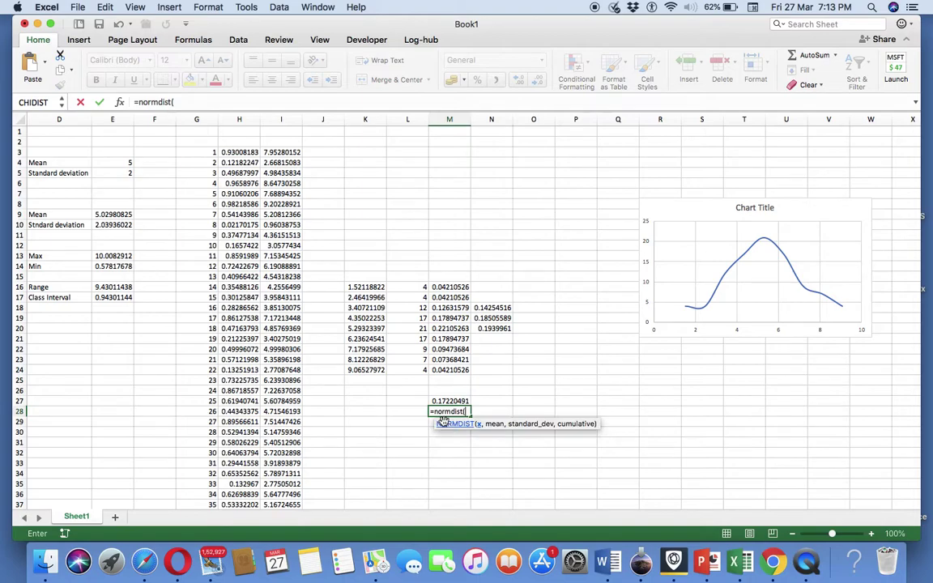
{"action": "type", "text": "4,"}
{"action": "left_click", "coordinate": [100, 214]}
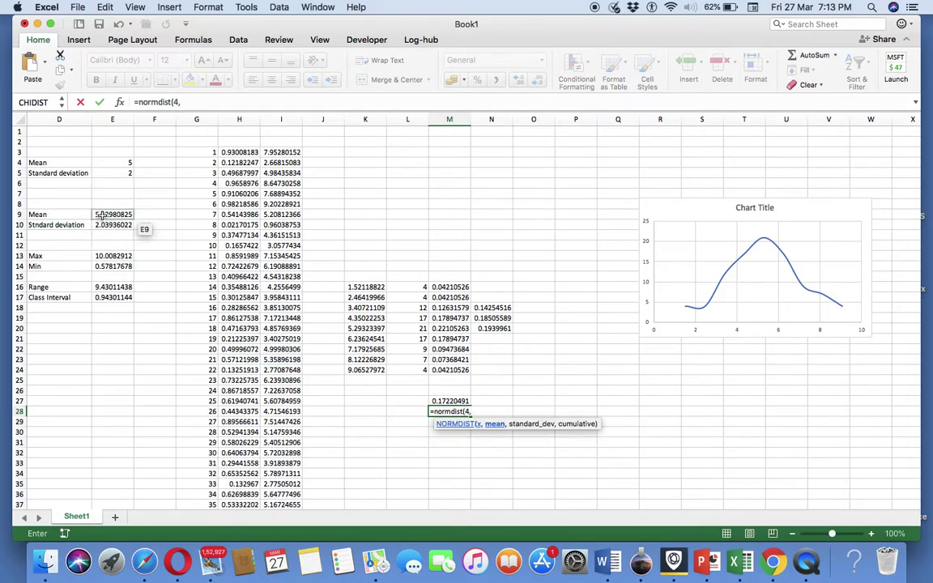
{"action": "type", "text": ","}
{"action": "left_click", "coordinate": [96, 226]}
{"action": "type", "text": ","}
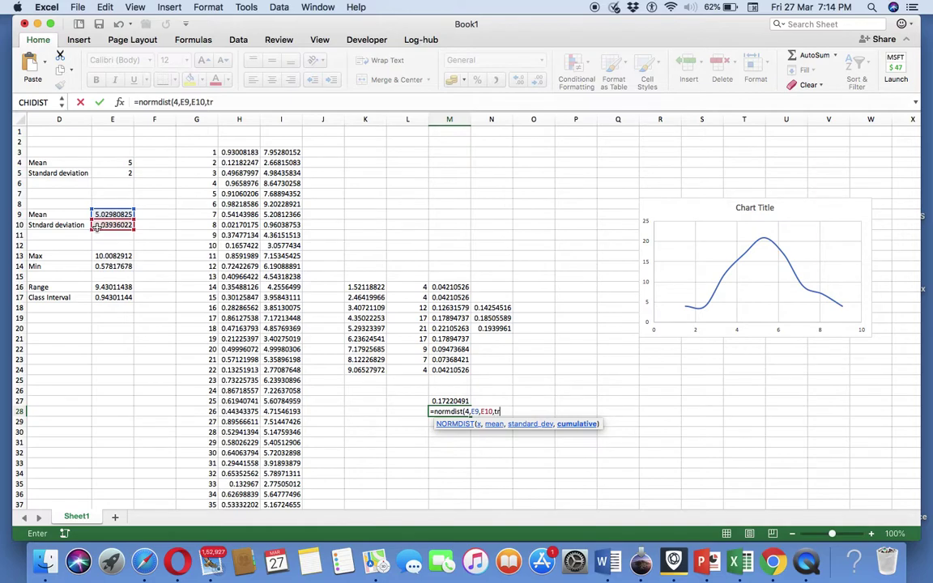
{"action": "type", "text": "true)"}
{"action": "key", "text": "Return"}
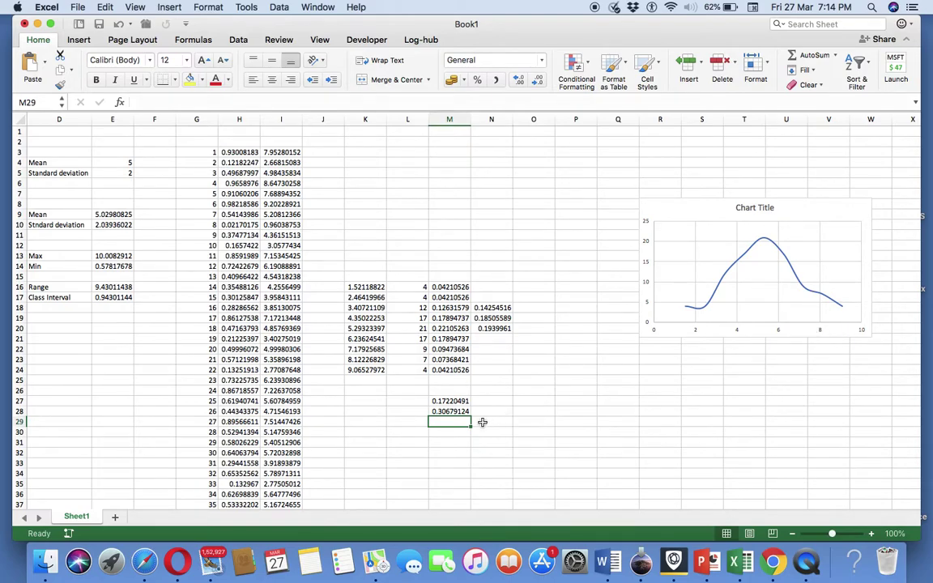
Step: Change the x value in M28's cumulative NORMDIST formula to 8
{"action": "left_click", "coordinate": [455, 411]}
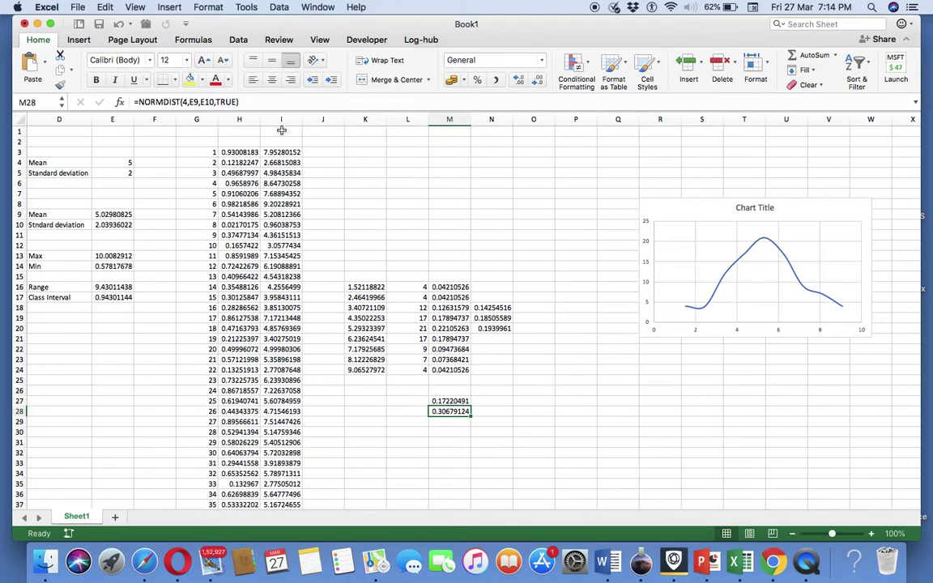
{"action": "left_click", "coordinate": [187, 102]}
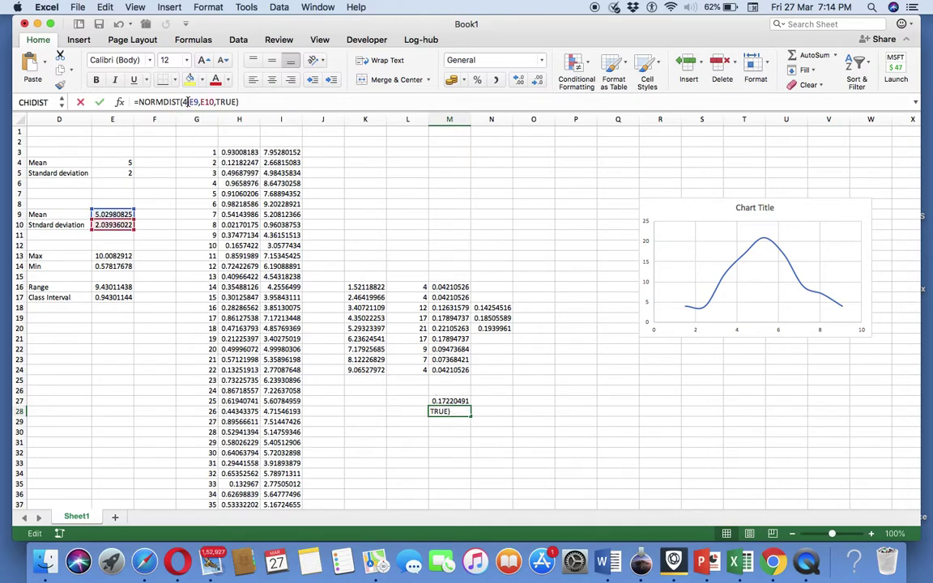
{"action": "key", "text": "BackSpace"}
{"action": "type", "text": "8"}
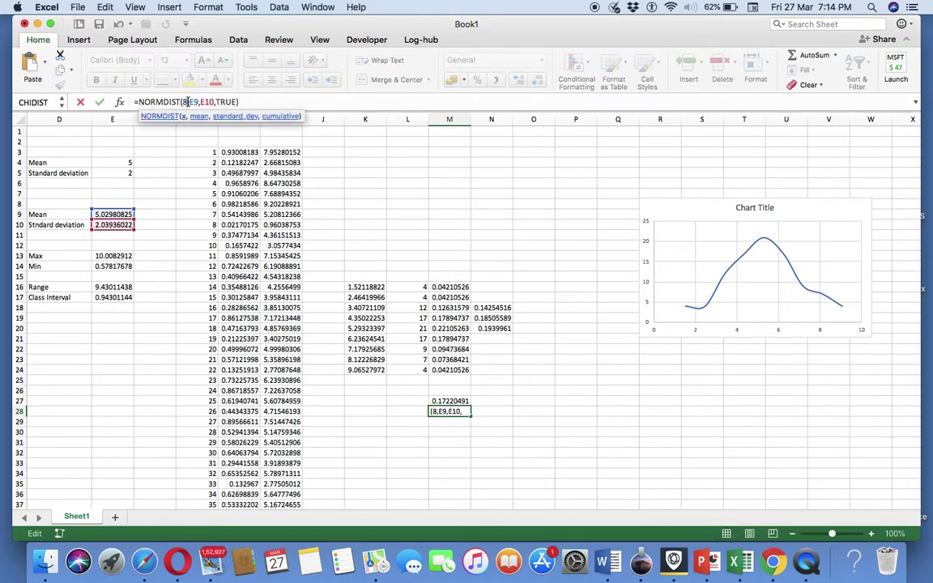
{"action": "key", "text": "Return"}
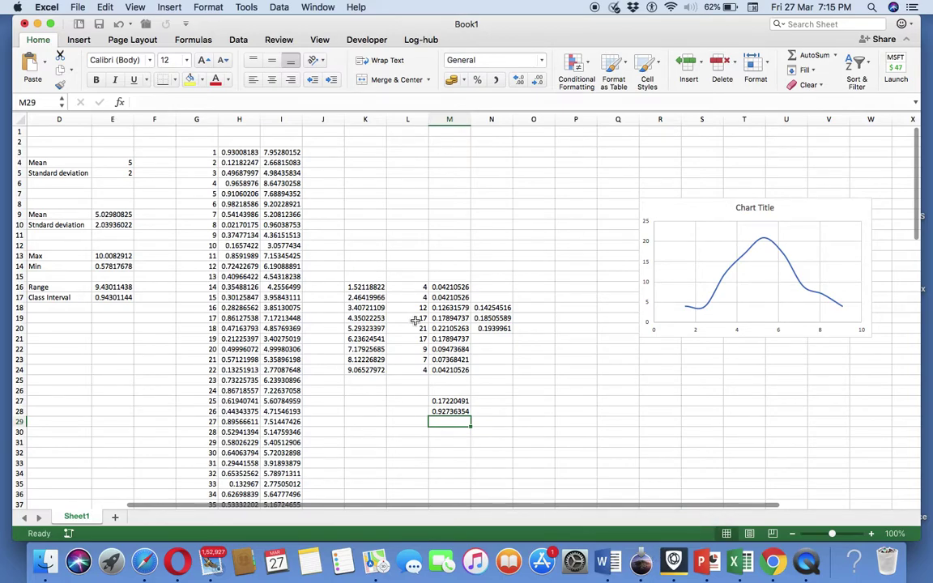
Step: Compare the NORMDIST formula in M27 with the normal probability density function slide in the PowerPoint presentation
{"action": "left_click", "coordinate": [451, 401]}
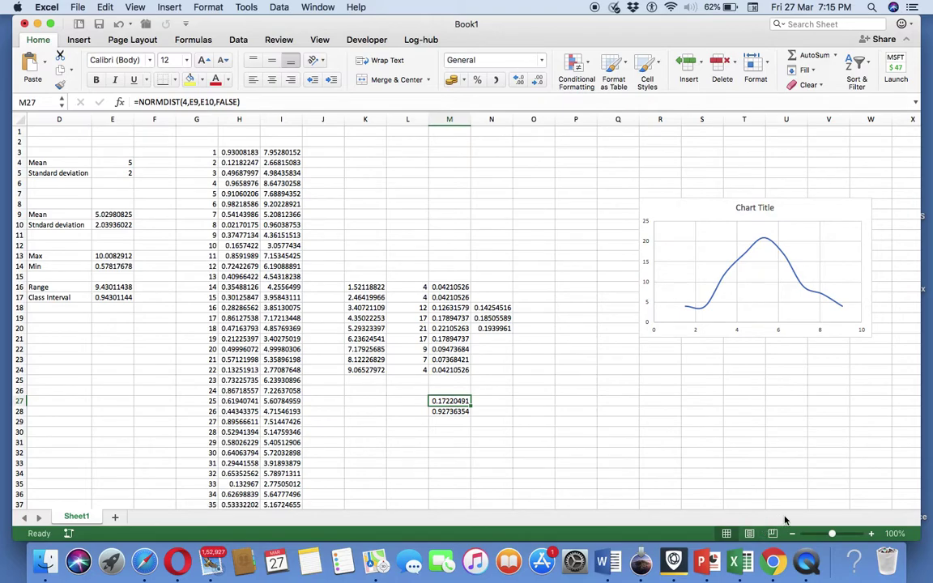
{"action": "left_click", "coordinate": [706, 560]}
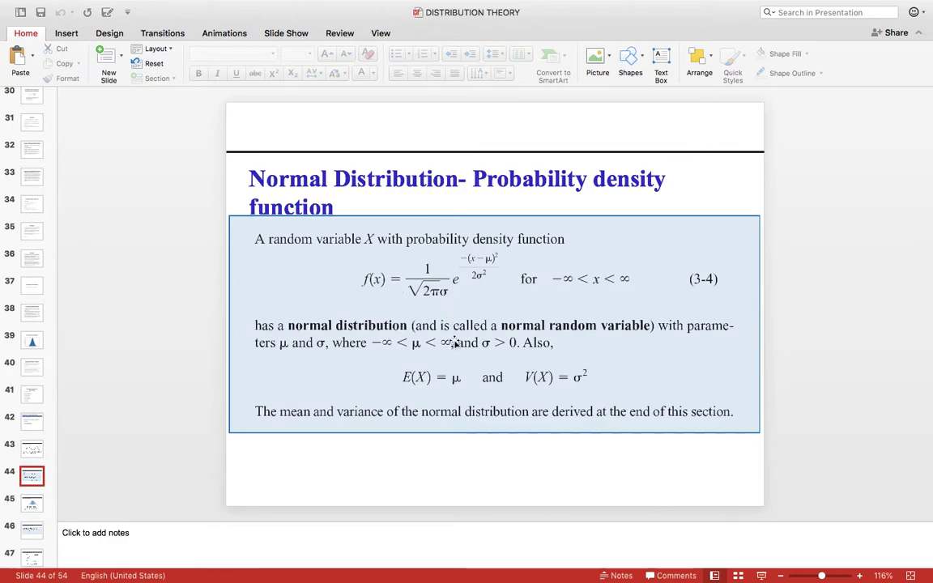
{"action": "key", "text": "ctrl+Left"}
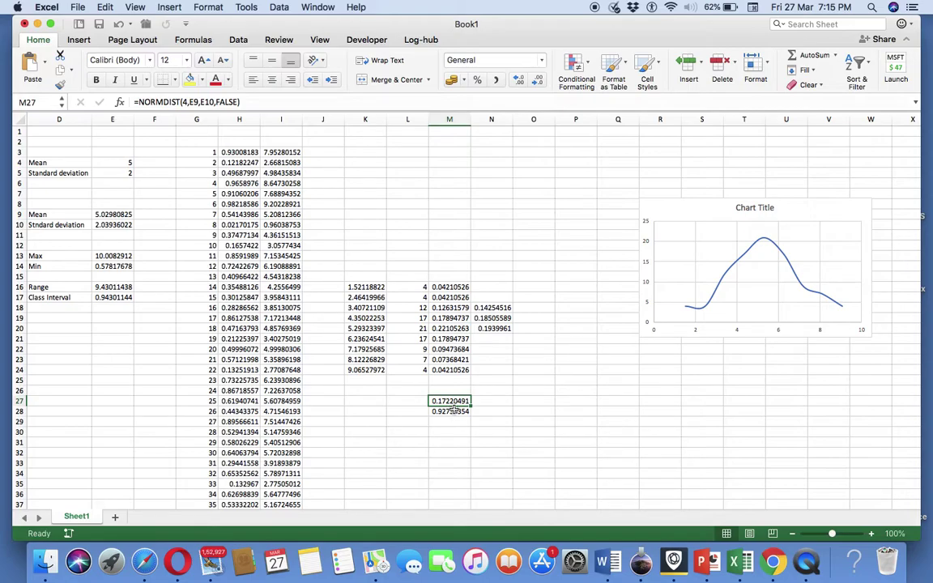
{"action": "key", "text": "ctrl+Right"}
Step: Set the x value in M28's cumulative NORMDIST formula back to 4 and check the cell
{"action": "left_click", "coordinate": [448, 412]}
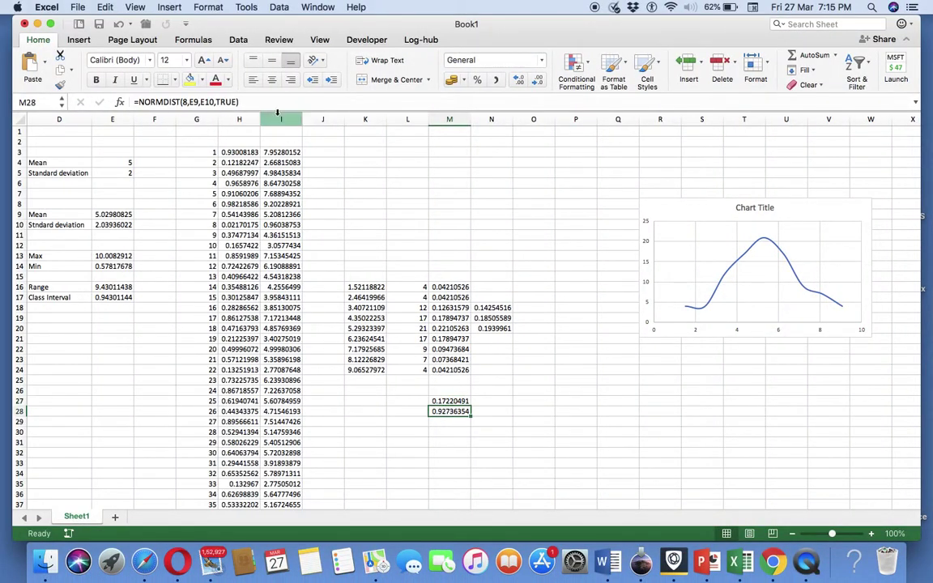
{"action": "double_click", "coordinate": [186, 101]}
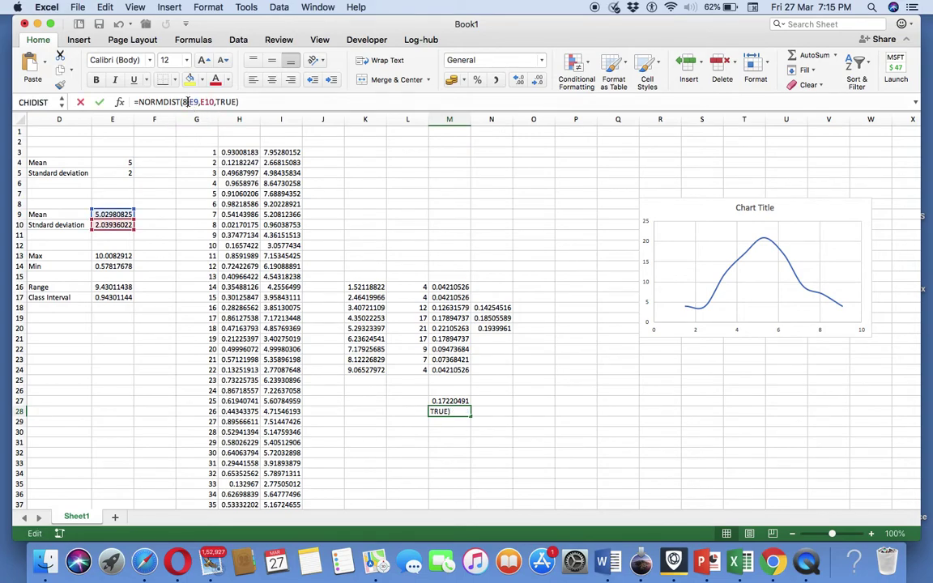
{"action": "key", "text": "BackSpace"}
{"action": "type", "text": "4"}
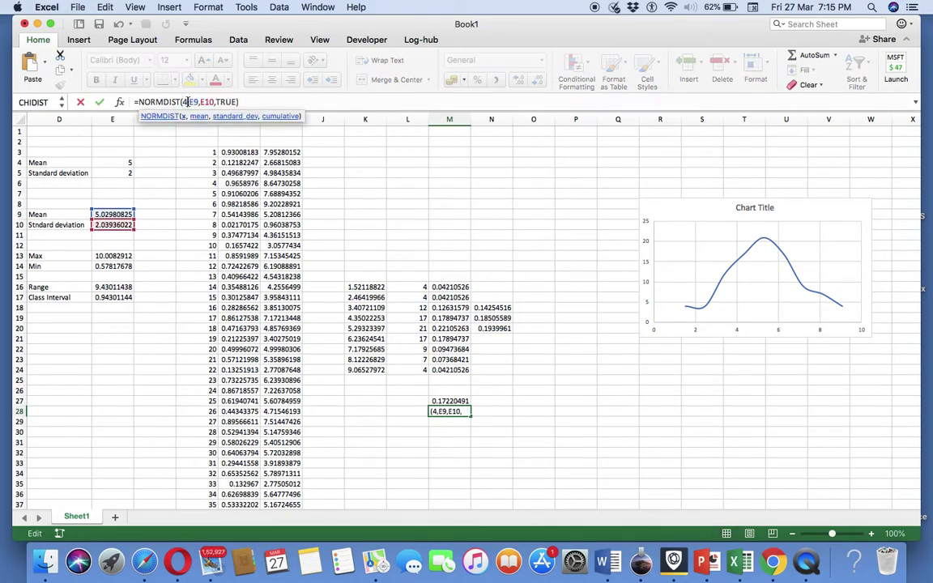
{"action": "key", "text": "Return"}
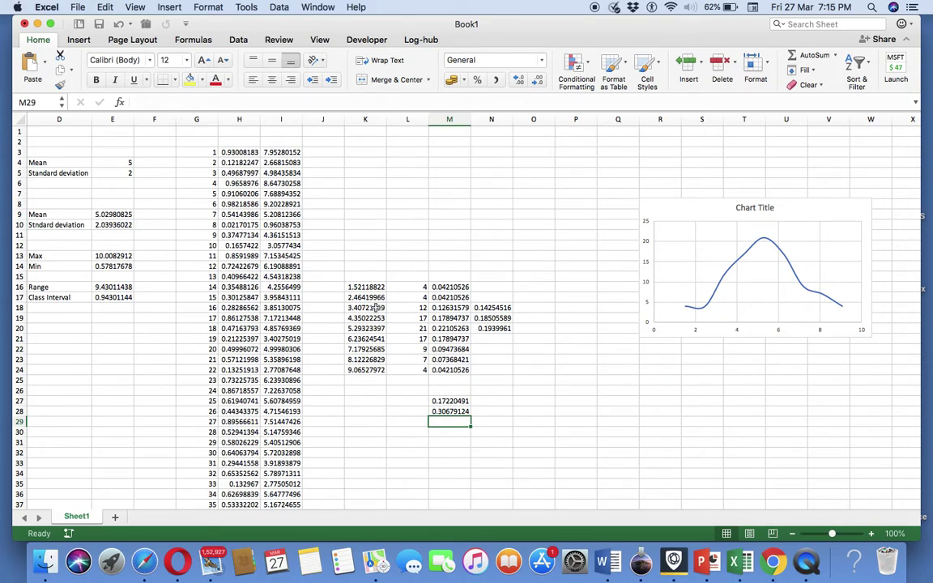
{"action": "left_click", "coordinate": [451, 410]}
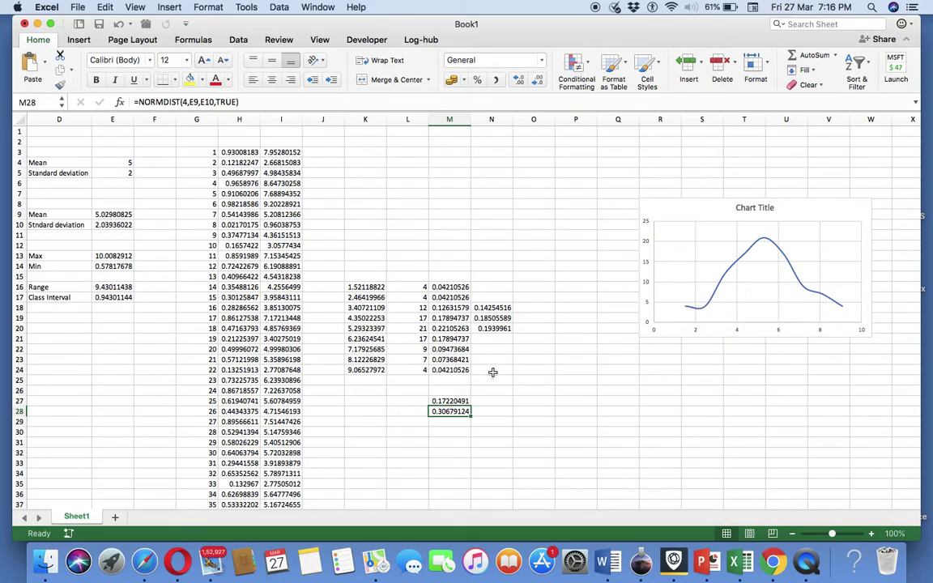
Step: Add the labels Skewnss in D20 and Kurtosis in D21
{"action": "left_click", "coordinate": [322, 332]}
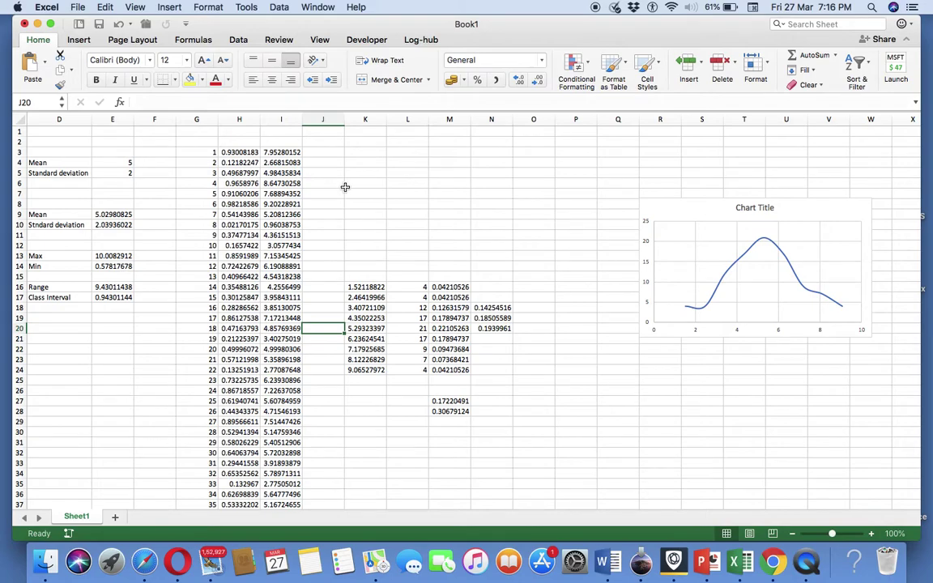
{"action": "left_click", "coordinate": [49, 332]}
{"action": "type", "text": "Skewnss"}
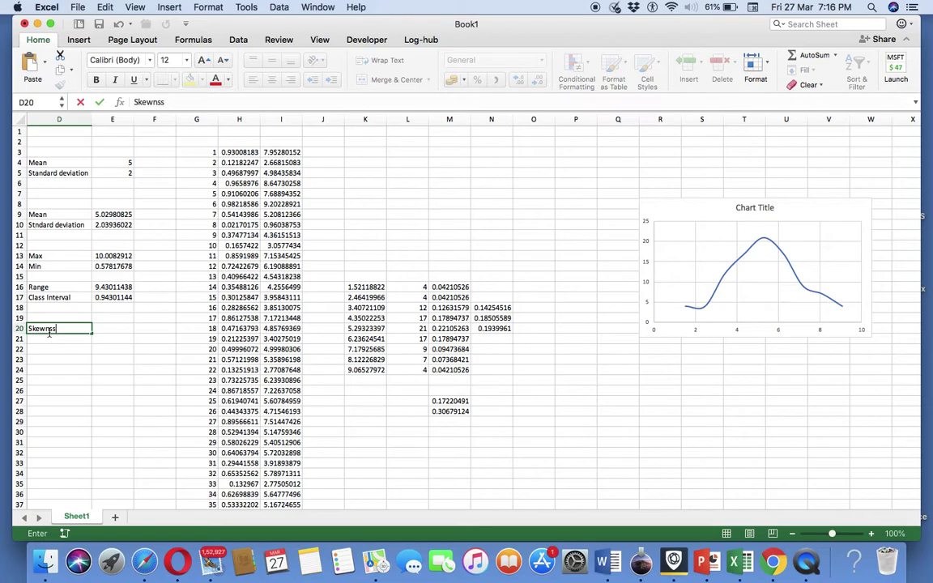
{"action": "key", "text": "Return"}
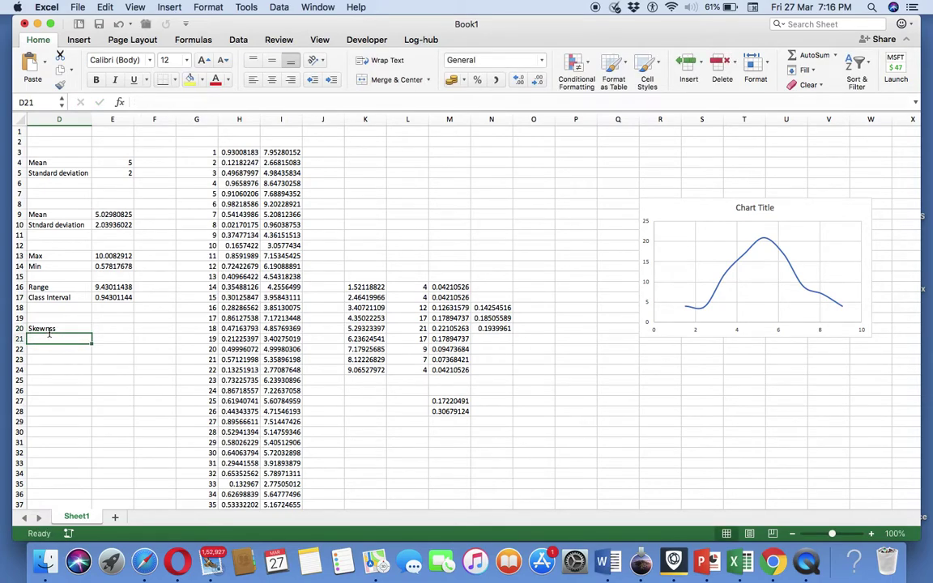
{"action": "type", "text": "Kurt"}
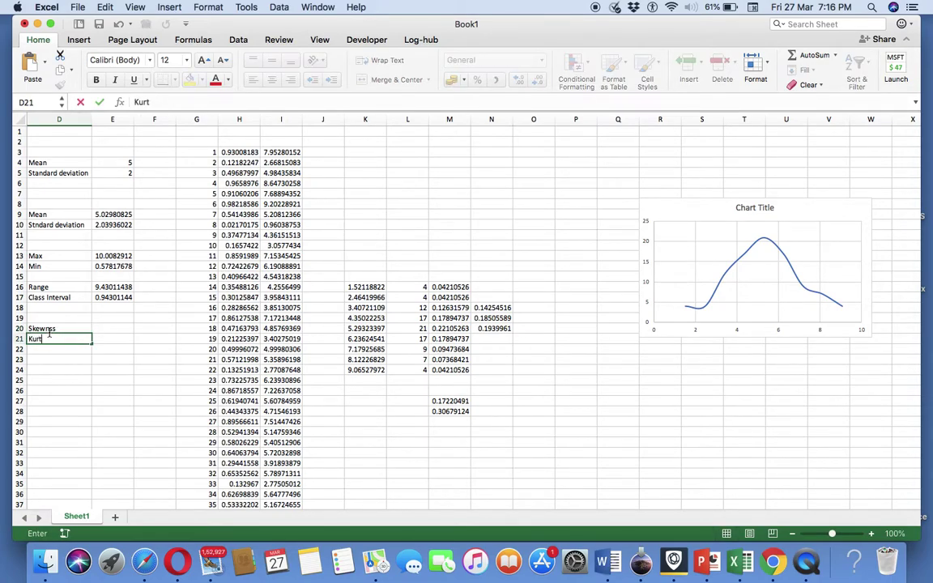
{"action": "type", "text": "osis"}
{"action": "key", "text": "Return"}
Step: Enter 0 for the skewness in E20 and 3 for the kurtosis in E21
{"action": "left_click", "coordinate": [102, 328]}
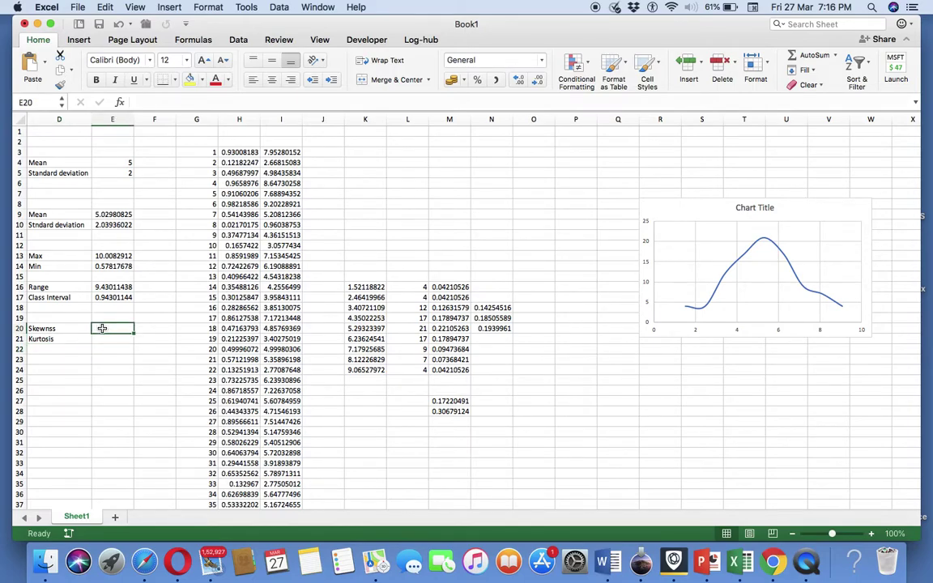
{"action": "type", "text": "0"}
{"action": "key", "text": "Return"}
{"action": "type", "text": "3"}
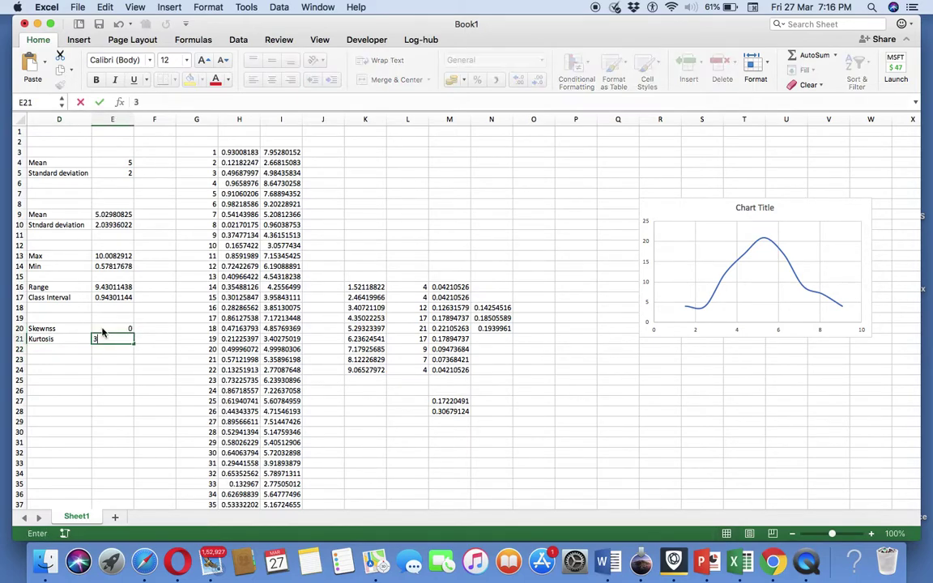
{"action": "left_click", "coordinate": [102, 329]}
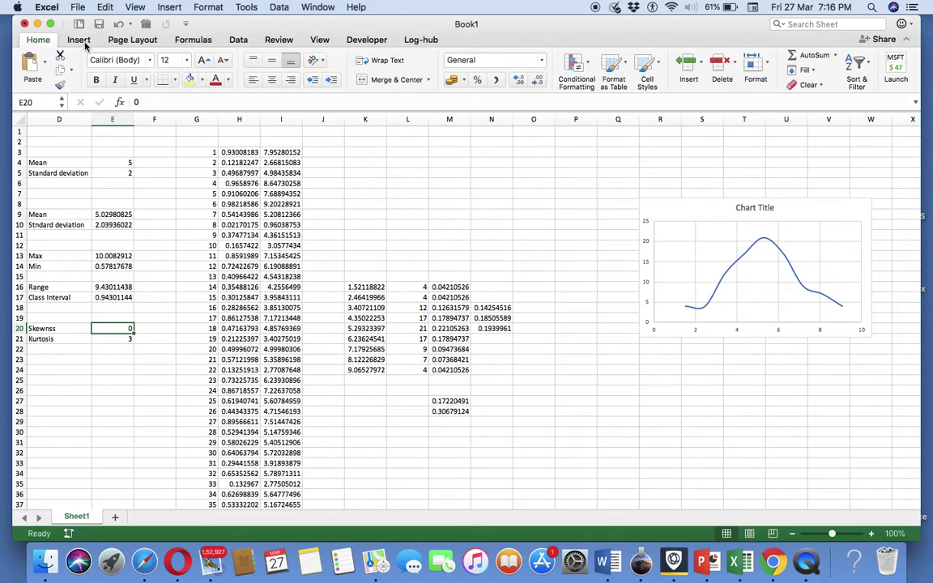
Step: Start a Descriptive Statistics data analysis with the generated values in I3:I102 as the input range
{"action": "left_click", "coordinate": [238, 40]}
{"action": "left_click", "coordinate": [807, 68]}
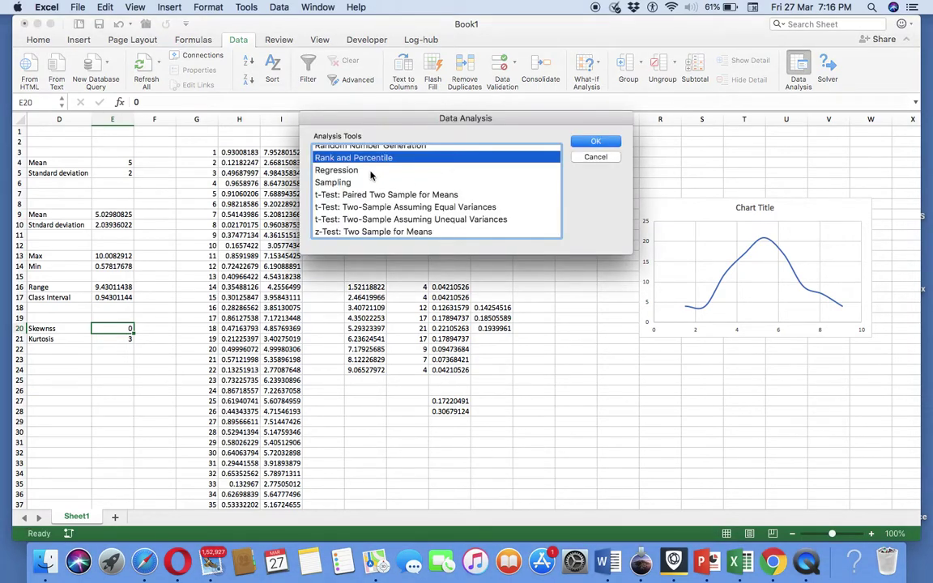
{"action": "scroll", "coordinate": [371, 178], "scroll_direction": "up", "scroll_amount": 5}
{"action": "scroll", "coordinate": [373, 183], "scroll_direction": "up", "scroll_amount": 1}
{"action": "left_click", "coordinate": [372, 183]}
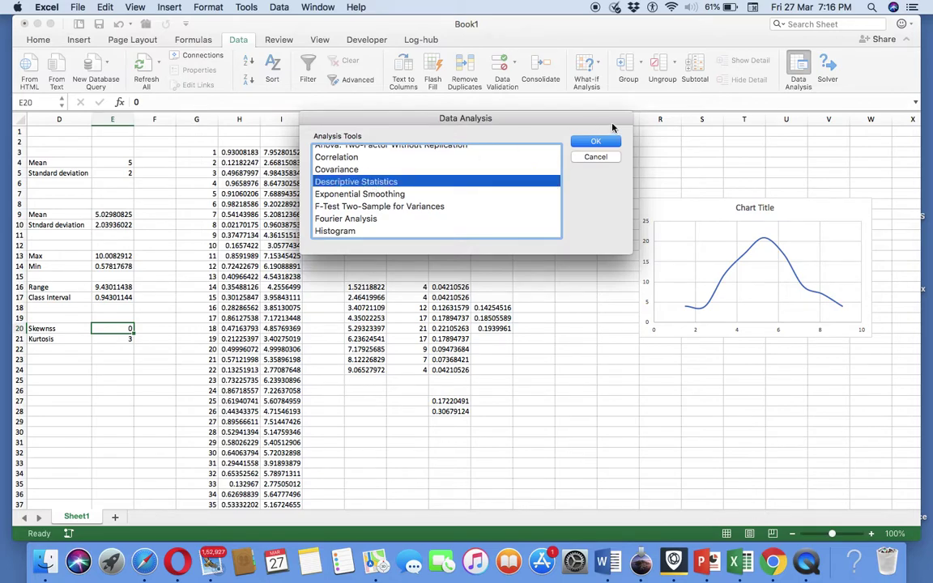
{"action": "left_click", "coordinate": [598, 142]}
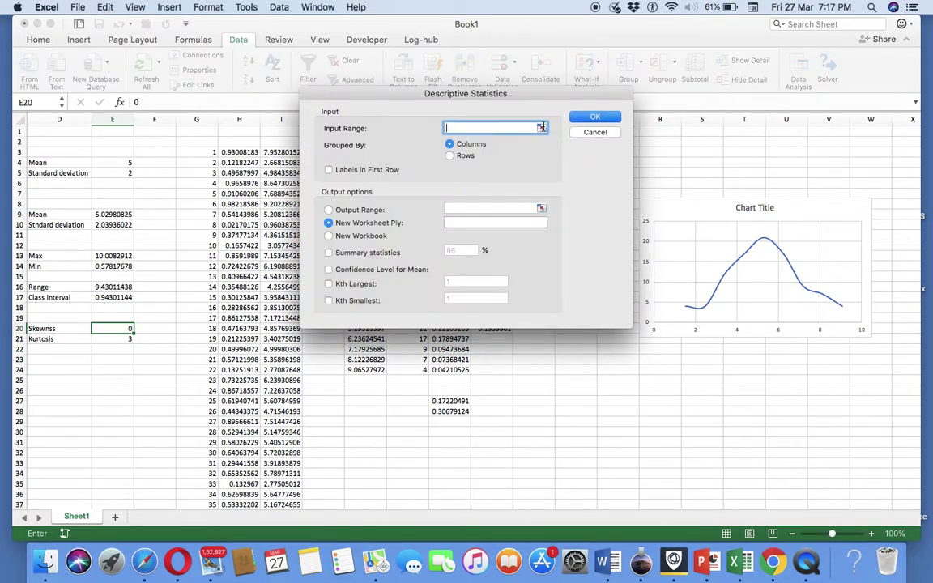
{"action": "left_click", "coordinate": [541, 127]}
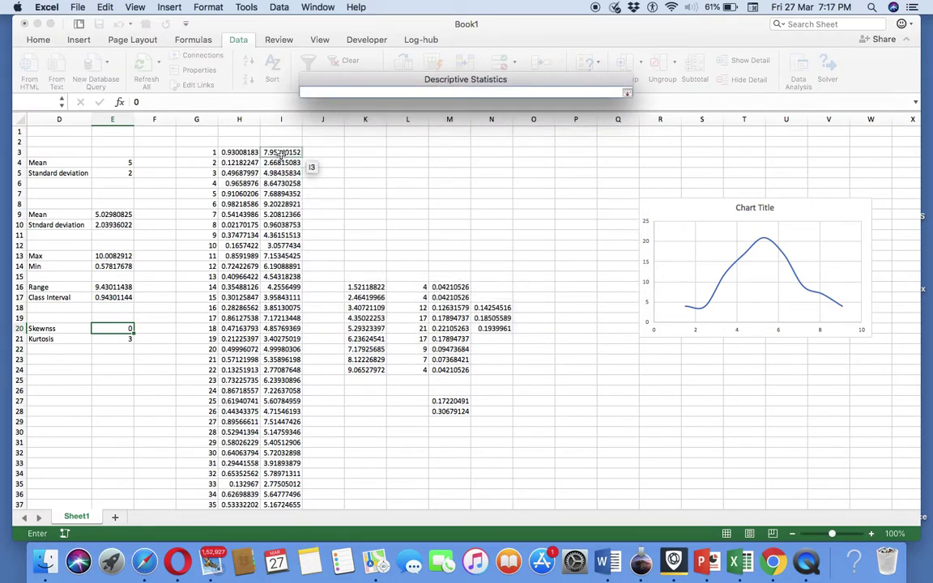
{"action": "left_click_drag", "start_coordinate": [281, 152], "coordinate": [282, 504]}
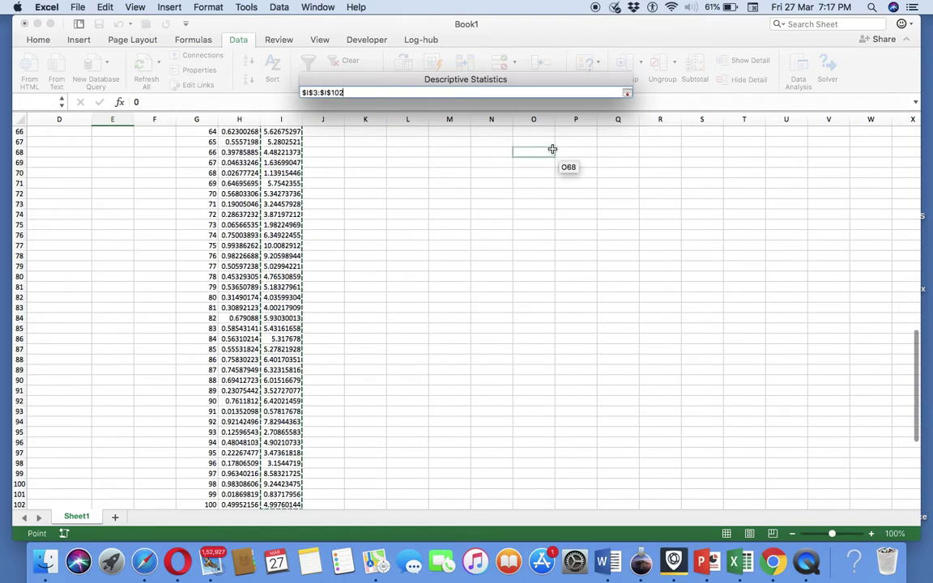
{"action": "left_click", "coordinate": [627, 94]}
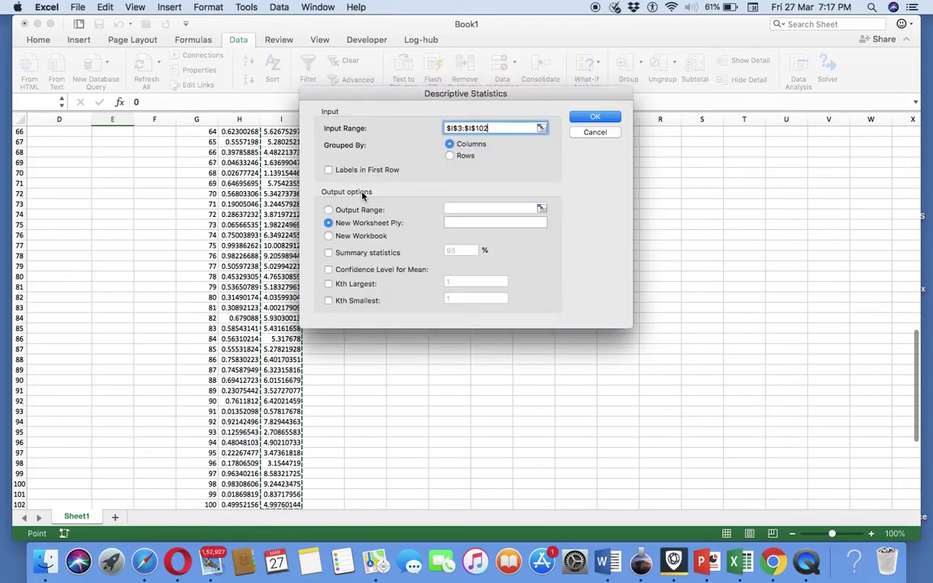
Step: Output the summary statistics to a new worksheet and fit the widths of columns A and B to their contents
{"action": "left_click", "coordinate": [596, 118]}
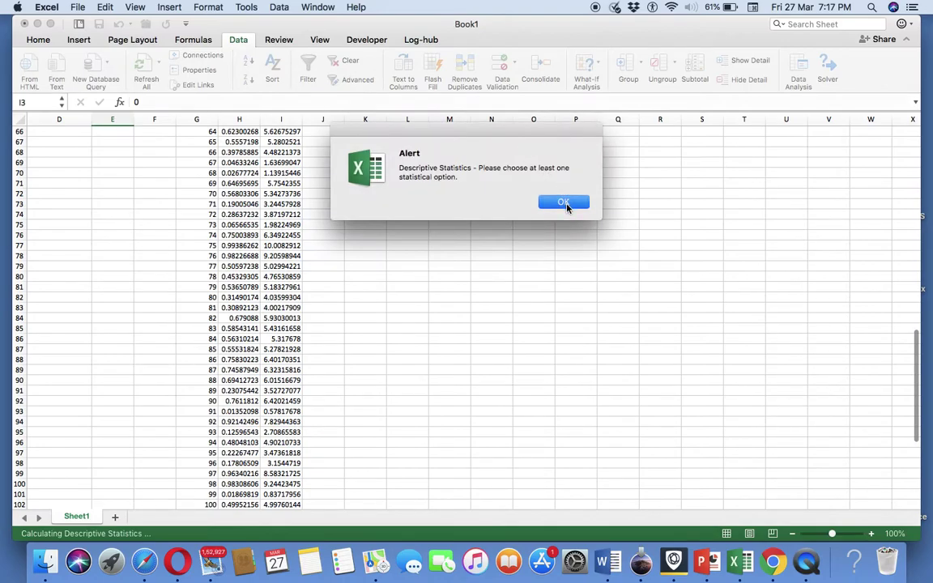
{"action": "left_click", "coordinate": [564, 202]}
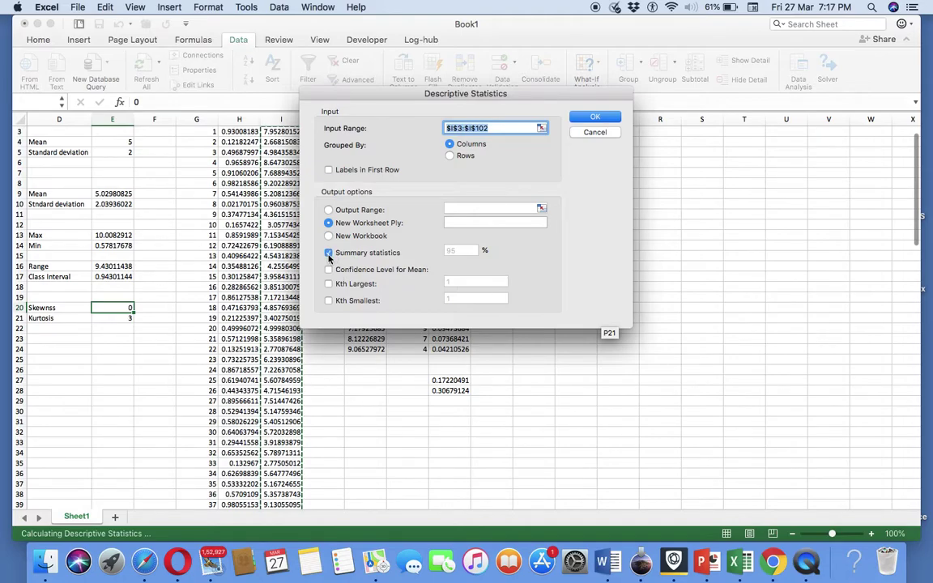
{"action": "left_click", "coordinate": [589, 120]}
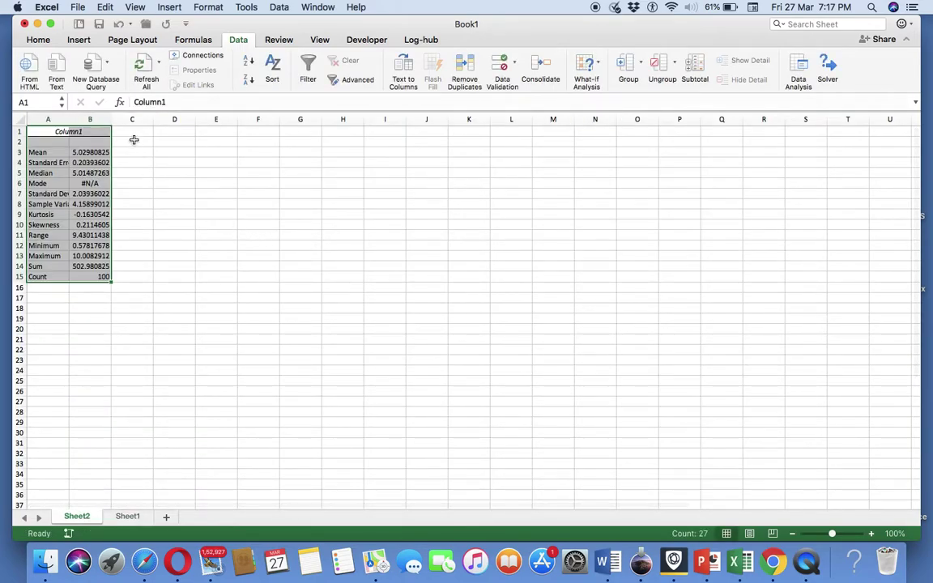
{"action": "double_click", "coordinate": [69, 120]}
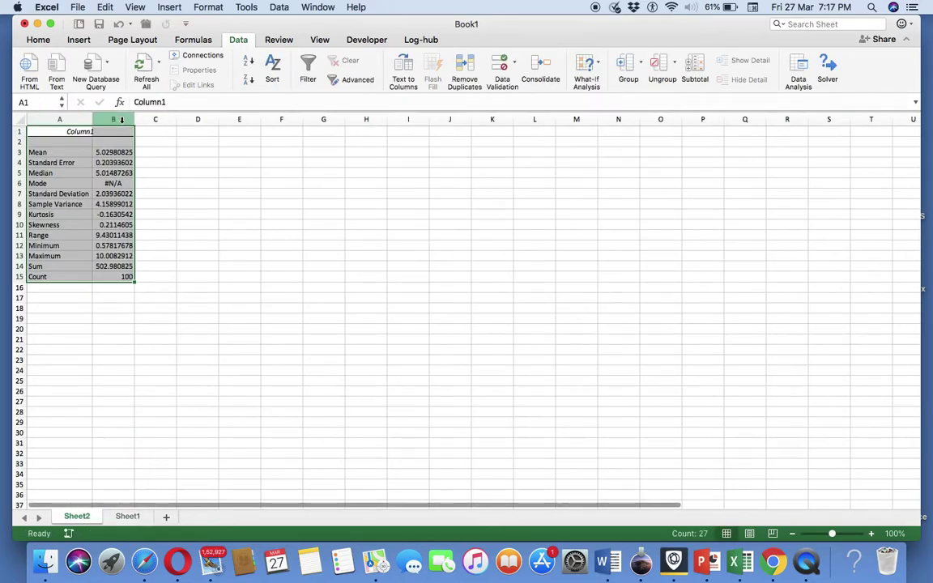
{"action": "double_click", "coordinate": [134, 119]}
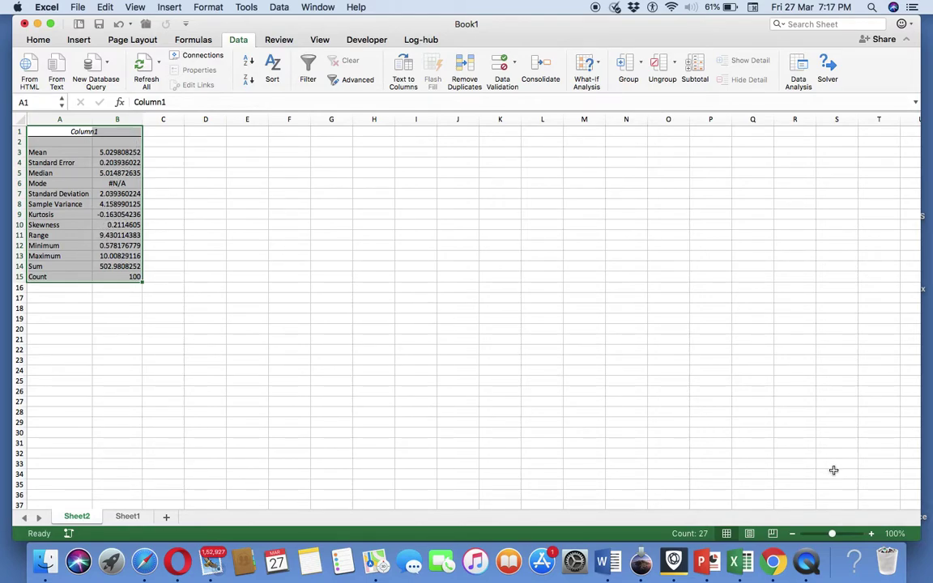
Step: Enlarge the summary statistics sheet to 170% and examine the kurtosis in B9 and the skewness in B10
{"action": "left_click", "coordinate": [870, 534]}
{"action": "left_click", "coordinate": [871, 534]}
{"action": "left_click", "coordinate": [871, 534]}
{"action": "left_click", "coordinate": [871, 534]}
{"action": "left_click", "coordinate": [870, 534]}
{"action": "left_click", "coordinate": [871, 534]}
{"action": "left_click", "coordinate": [871, 534]}
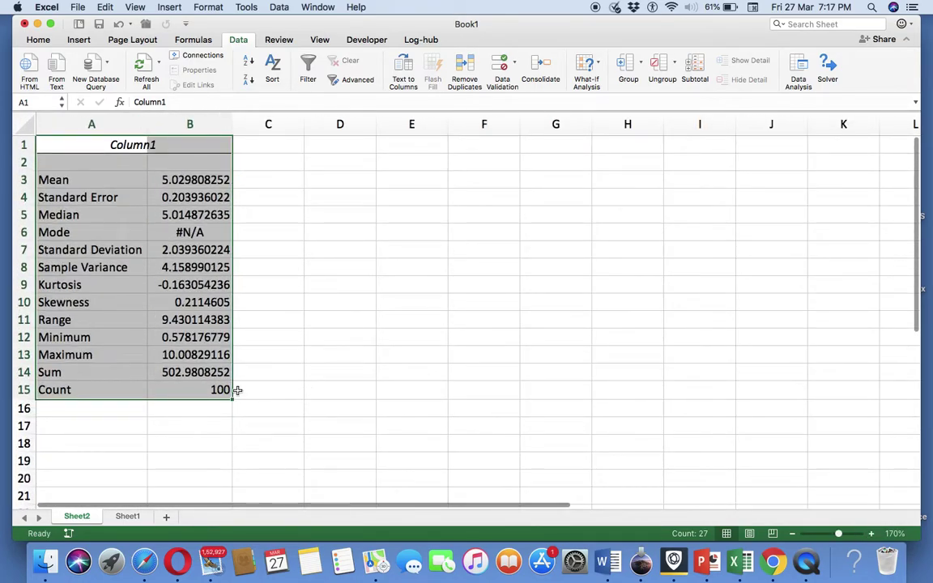
{"action": "left_click", "coordinate": [181, 288]}
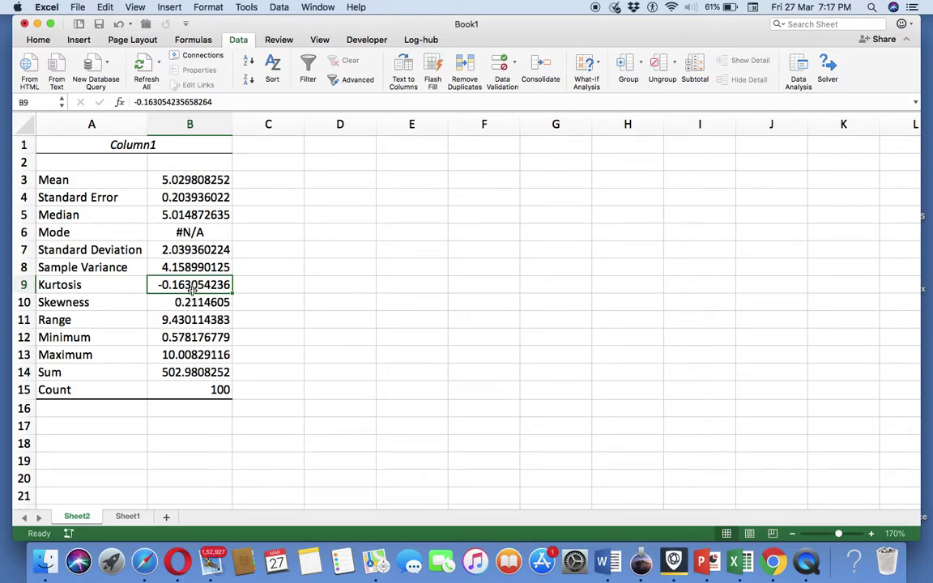
{"action": "left_click", "coordinate": [189, 305]}
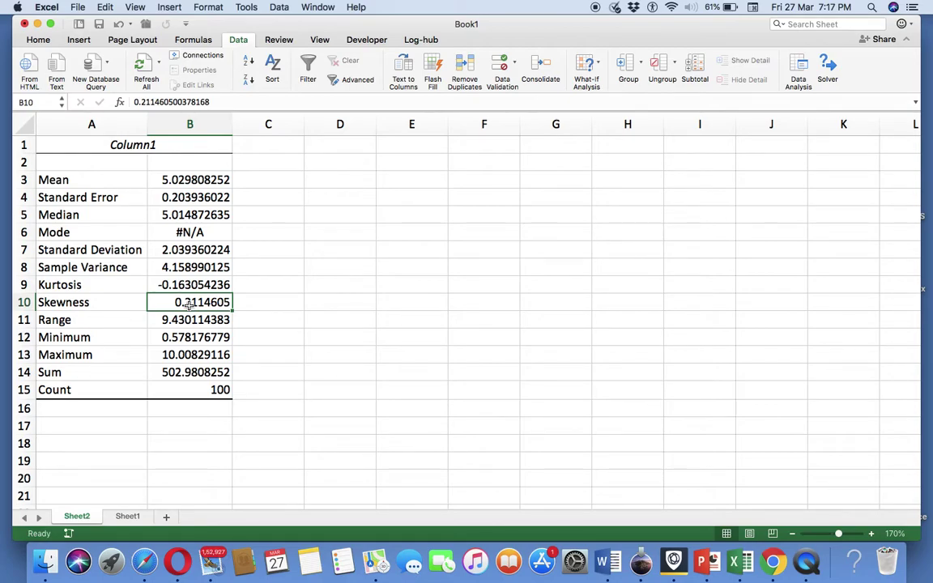
Step: Return to Sheet1, switch to the DISTRIBUTION THEORY presentation in PowerPoint and show the Lognormal Distribution pdf slide
{"action": "left_click", "coordinate": [127, 517]}
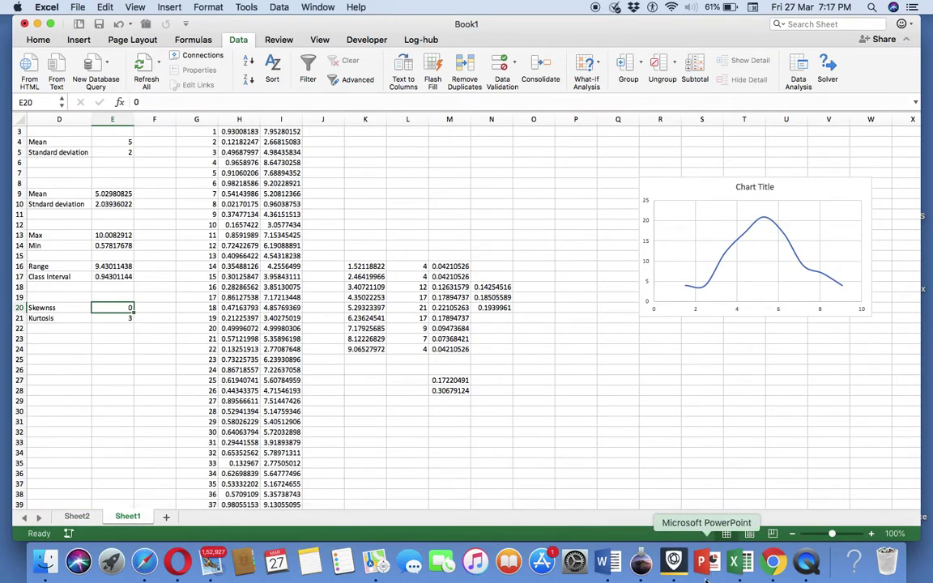
{"action": "left_click", "coordinate": [710, 570]}
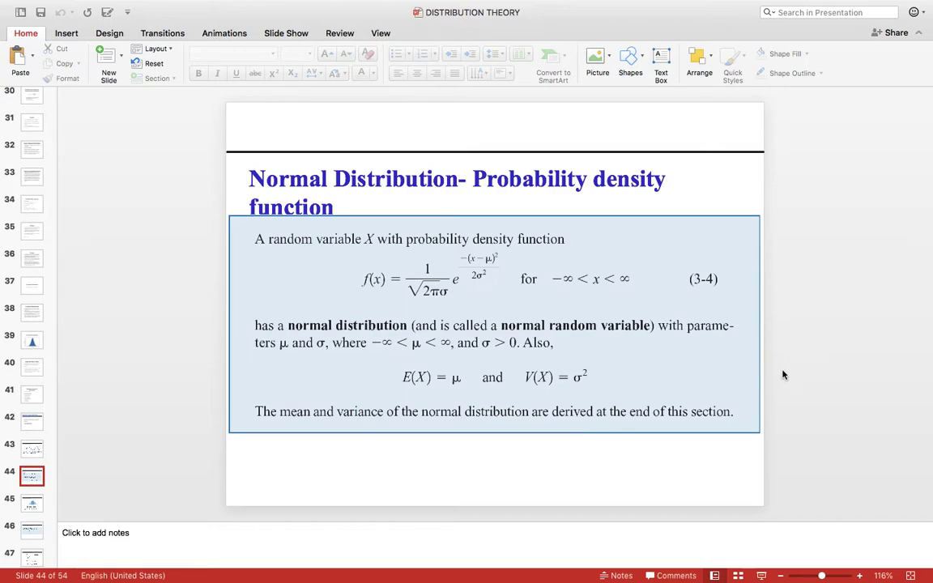
{"action": "key", "text": "Down"}
{"action": "key", "text": "Down"}
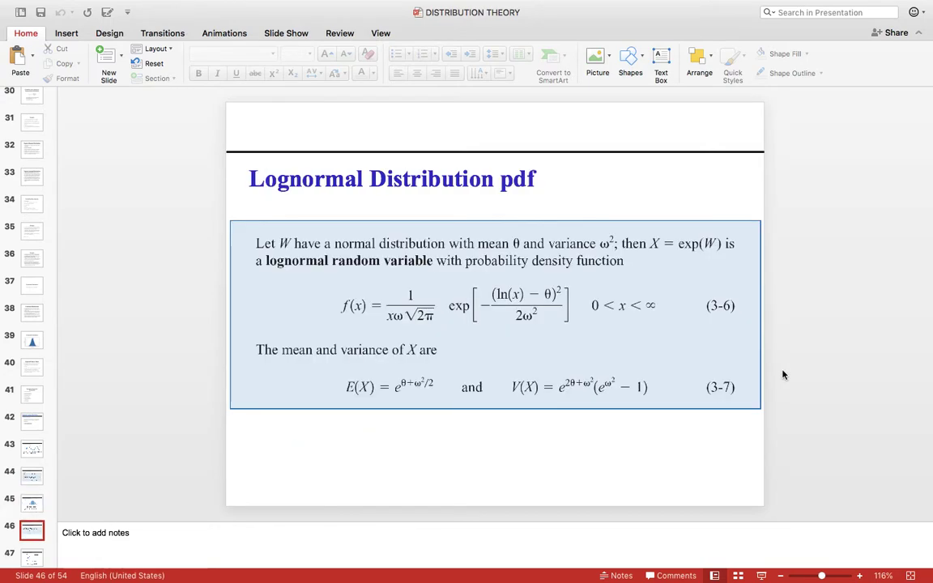
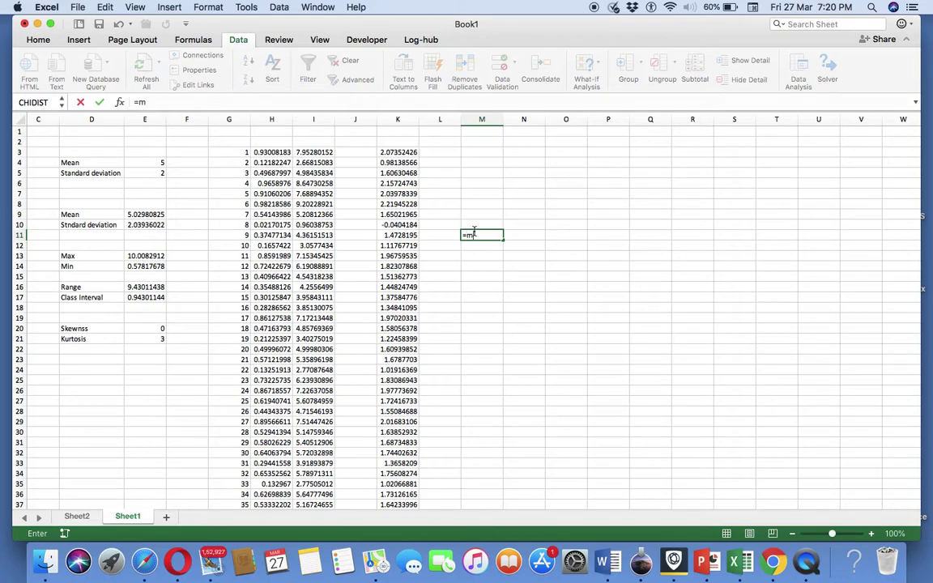
Step: Calculate the maximum of the values in K3:K102 with a MAX formula in M11
{"action": "type", "text": "("}
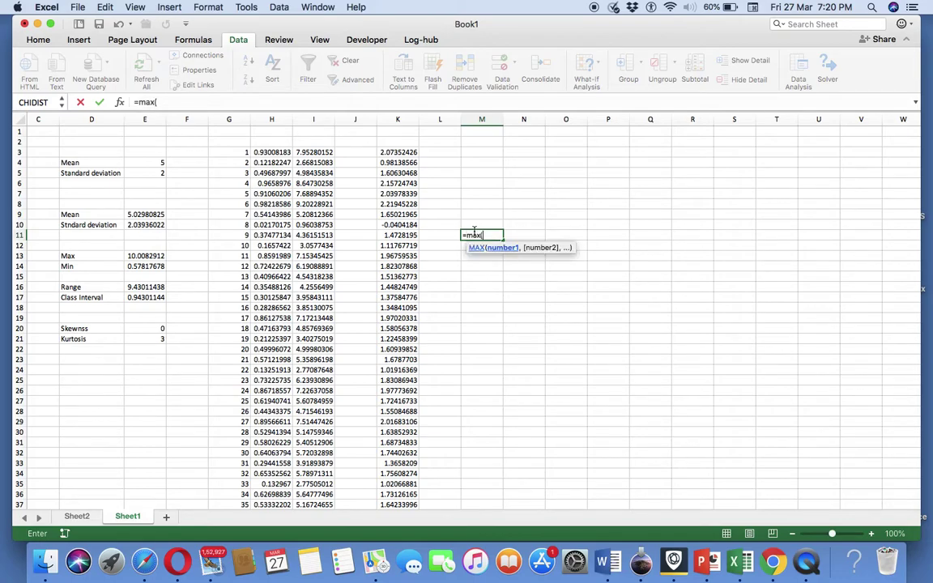
{"action": "left_click", "coordinate": [400, 152]}
{"action": "scroll", "coordinate": [403, 153], "scroll_direction": "left", "scroll_amount": 1}
{"action": "key", "text": "super+shift+Down"}
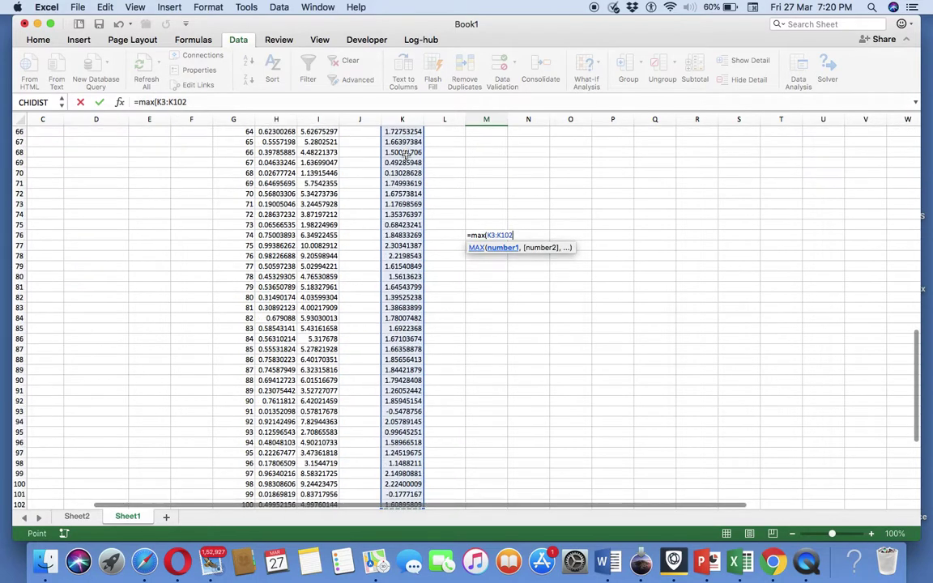
{"action": "key", "text": "Return"}
Step: Calculate the minimum of the values in K3:K102 with a MIN formula in M12
{"action": "key", "text": "Up"}
{"action": "key", "text": "Up"}
{"action": "scroll", "coordinate": [407, 159], "scroll_direction": "up", "scroll_amount": 1}
{"action": "key", "text": "Down"}
{"action": "key", "text": "Down"}
{"action": "type", "text": "=m"}
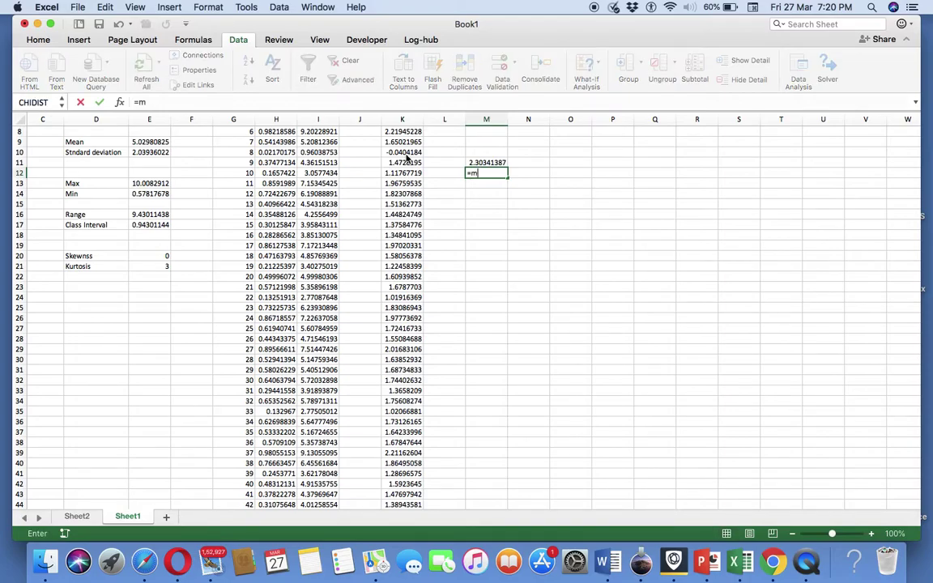
{"action": "type", "text": "in("}
{"action": "scroll", "coordinate": [407, 158], "scroll_direction": "up", "scroll_amount": 4}
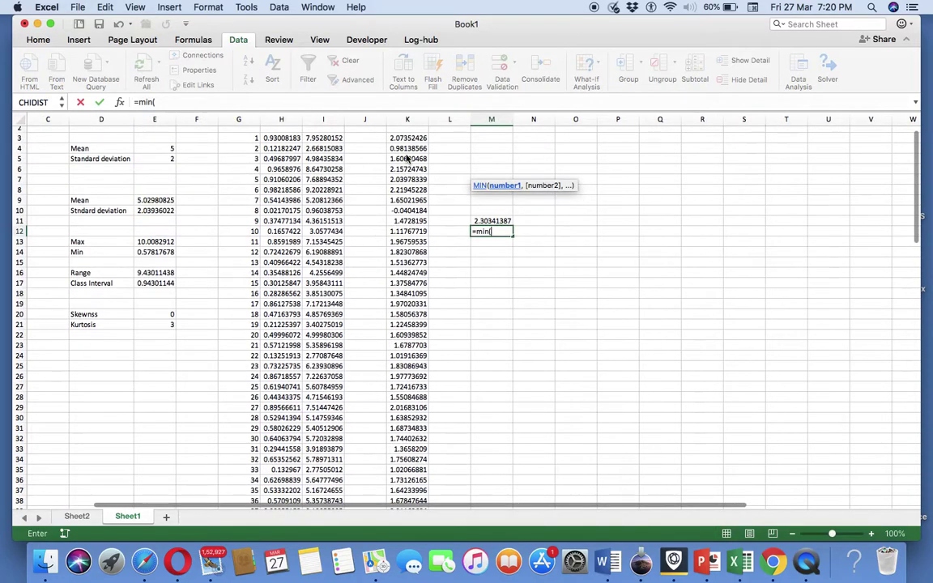
{"action": "left_click", "coordinate": [402, 154]}
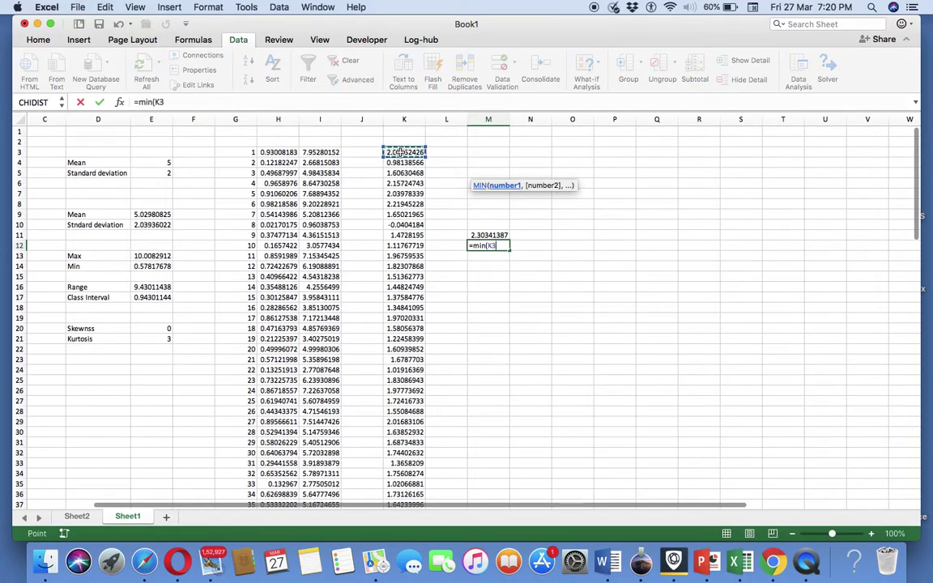
{"action": "key", "text": "super+shift+Down"}
{"action": "key", "text": "Return"}
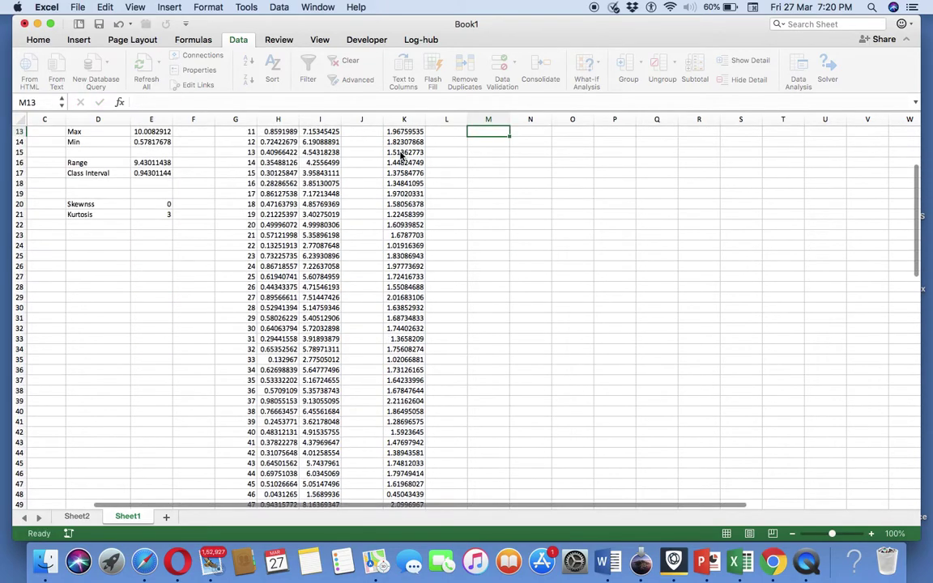
Step: Calculate the range in M14 by subtracting the minimum in M12 from the maximum in M11
{"action": "key", "text": "Up"}
{"action": "key", "text": "Up"}
{"action": "key", "text": "Up"}
{"action": "key", "text": "Down"}
{"action": "key", "text": "Down"}
{"action": "key", "text": "Down"}
{"action": "key", "text": "Down"}
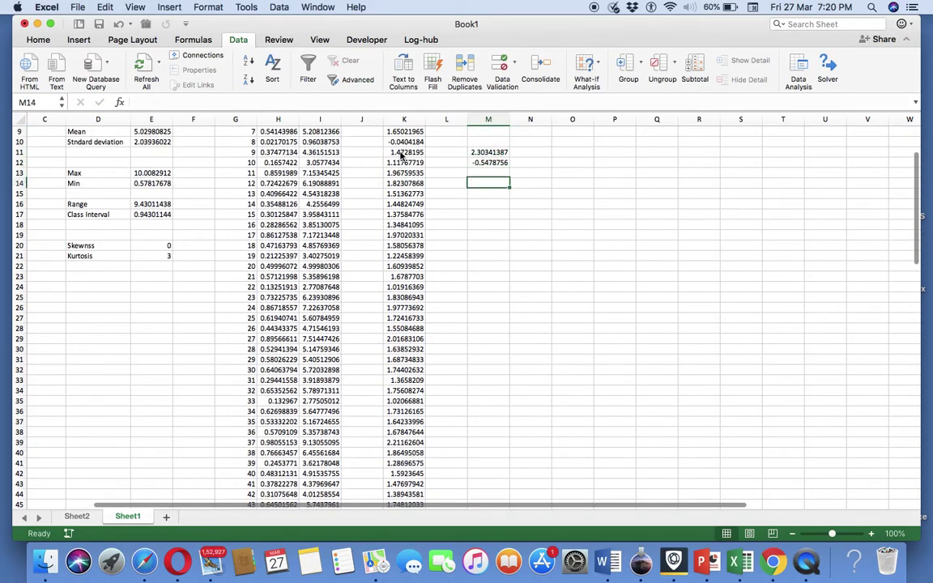
{"action": "type", "text": "="}
{"action": "left_click", "coordinate": [472, 152]}
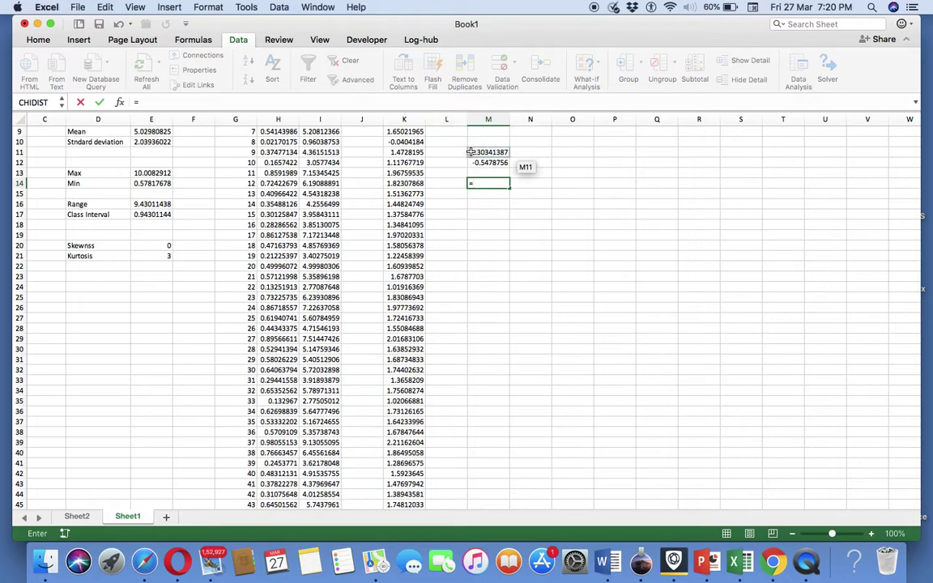
{"action": "type", "text": "-"}
{"action": "left_click", "coordinate": [481, 163]}
{"action": "key", "text": "Return"}
Step: Calculate the class interval in M15 by dividing the range in M14 by 10
{"action": "type", "text": "="}
{"action": "left_click", "coordinate": [484, 181]}
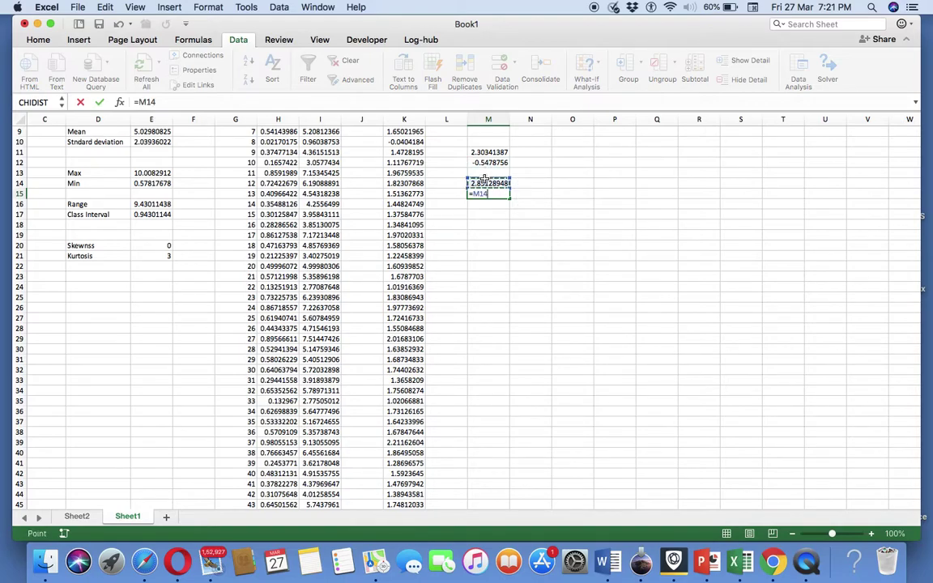
{"action": "type", "text": "/10"}
{"action": "key", "text": "Return"}
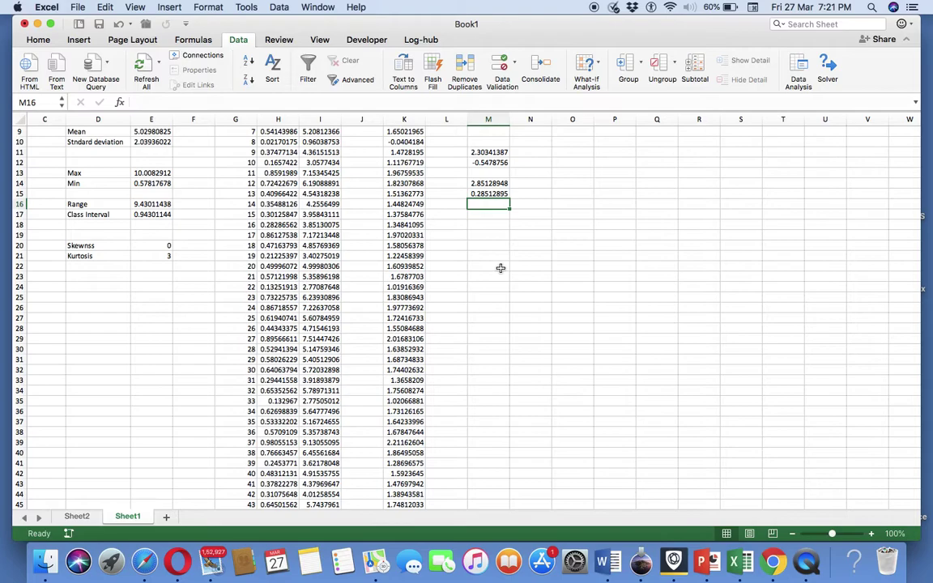
Step: Calculate the first class boundary in M18 with the formula =M12+M15
{"action": "left_click", "coordinate": [489, 234]}
{"action": "scroll", "coordinate": [488, 232], "scroll_direction": "up", "scroll_amount": 1}
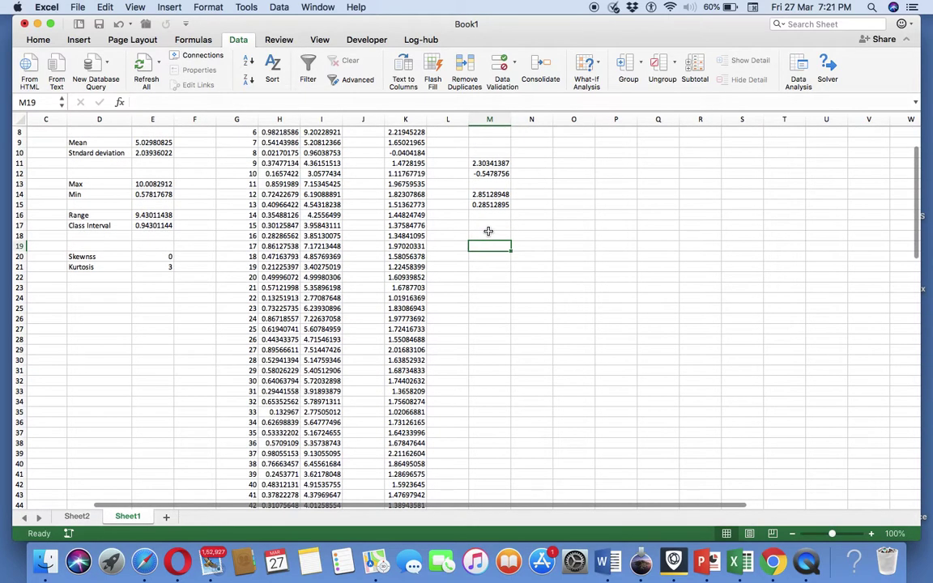
{"action": "left_click", "coordinate": [491, 236]}
{"action": "type", "text": "="}
{"action": "left_click", "coordinate": [490, 205]}
{"action": "left_click", "coordinate": [490, 173]}
{"action": "type", "text": "+"}
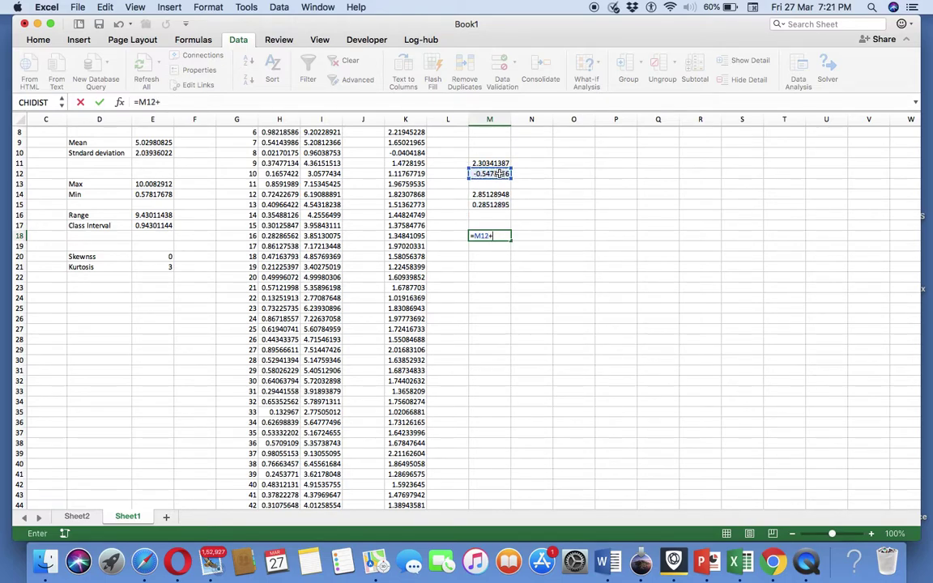
{"action": "left_click", "coordinate": [494, 205]}
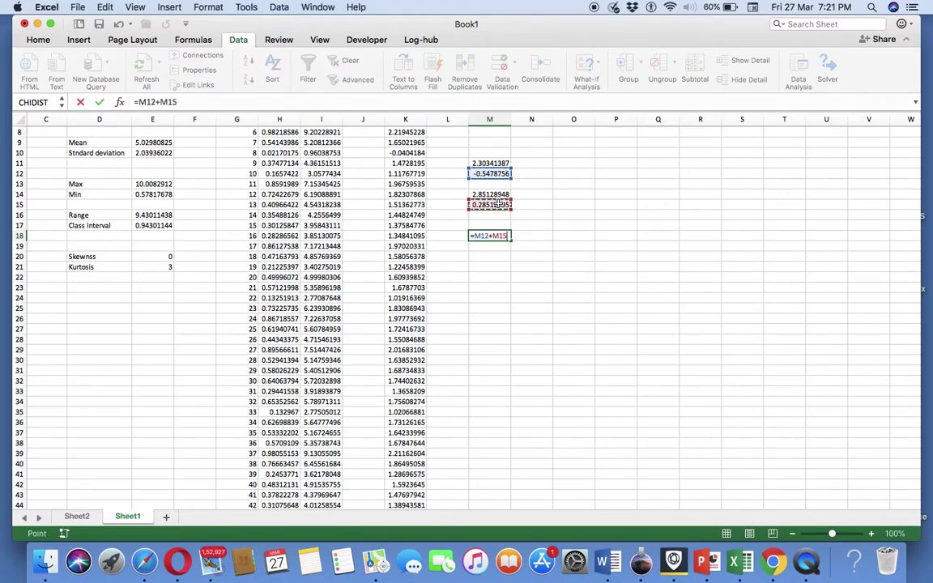
{"action": "key", "text": "Return"}
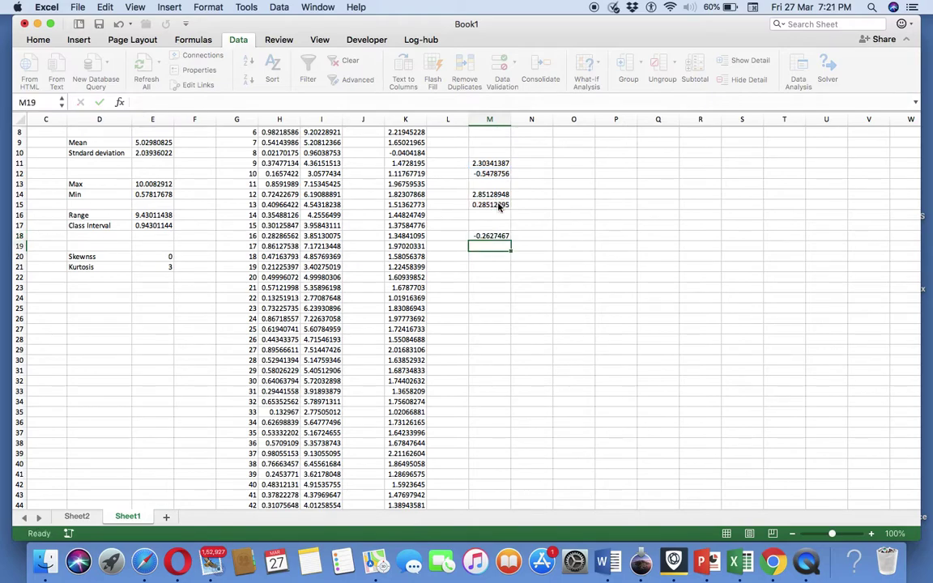
Step: Calculate the second class boundary in M19 with the formula =M18+$M$15, keeping the class interval reference absolute
{"action": "type", "text": "="}
{"action": "left_click", "coordinate": [483, 235]}
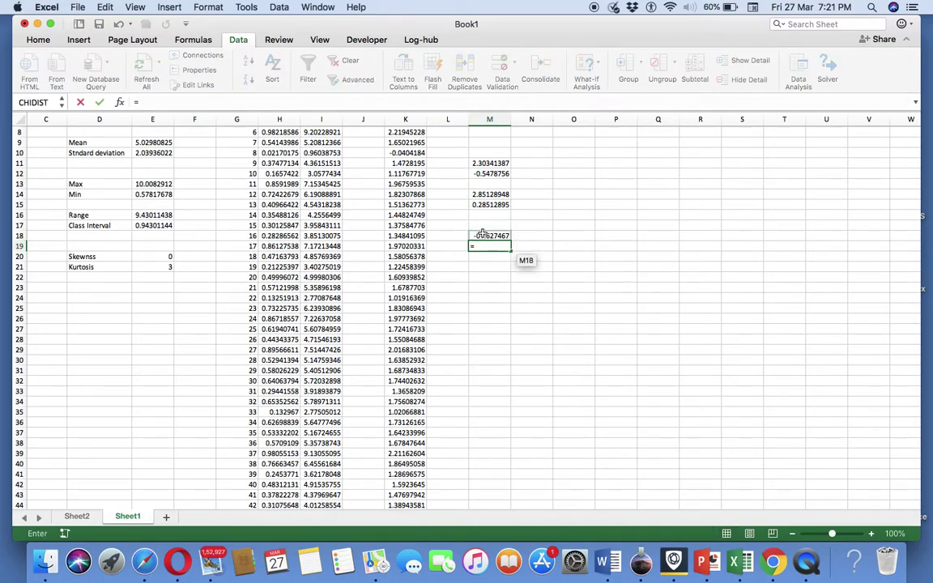
{"action": "type", "text": "+"}
{"action": "left_click", "coordinate": [491, 205]}
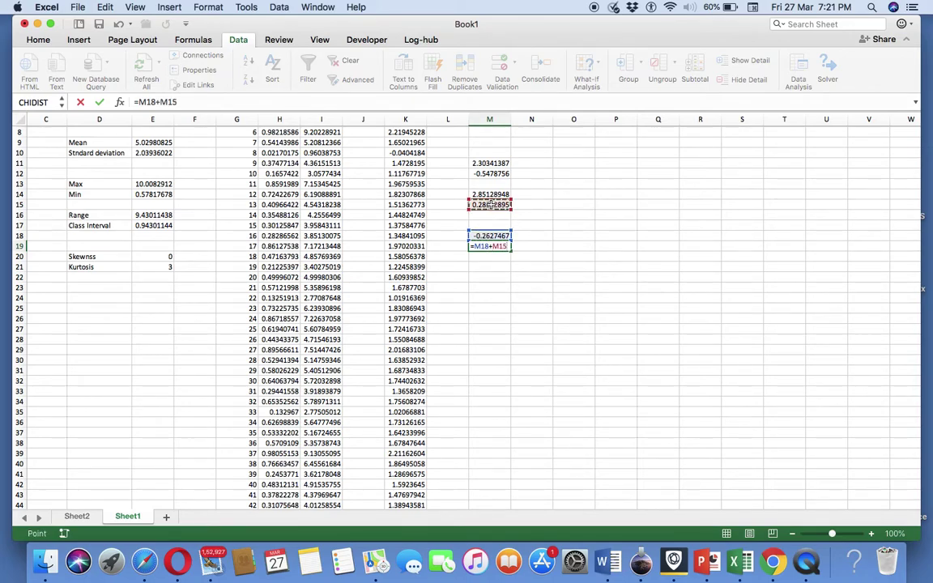
{"action": "key", "text": "Return"}
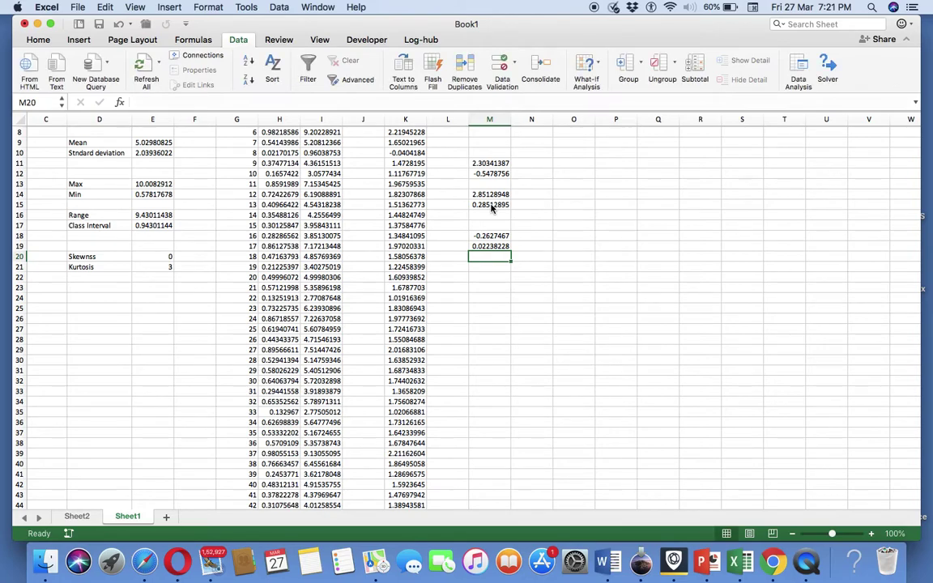
Step: Fill the class boundary formula from M19 down through M27
{"action": "key", "text": "Up"}
{"action": "key", "text": "shift+Down"}
{"action": "key", "text": "shift+Down"}
{"action": "key", "text": "shift+Down"}
{"action": "key", "text": "shift+Down"}
{"action": "key", "text": "shift+Down"}
{"action": "key", "text": "shift+Down"}
{"action": "key", "text": "shift+Down"}
{"action": "key", "text": "shift+Down"}
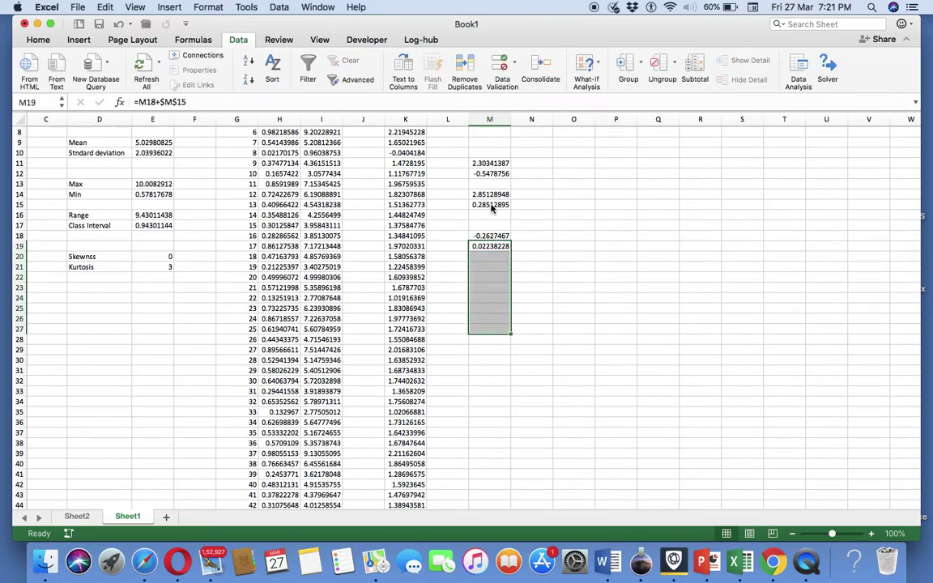
{"action": "type", "text": "d"}
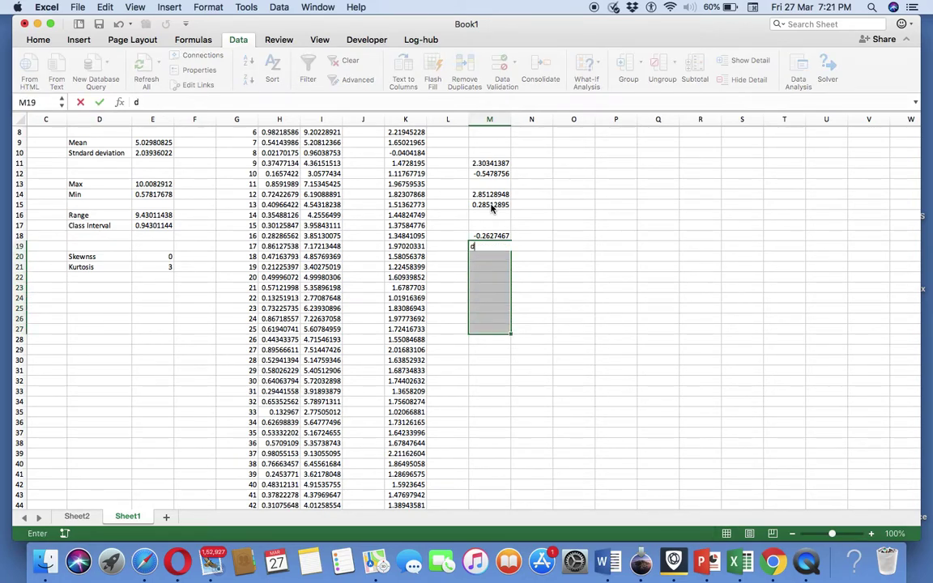
Step: Fill the formula =M18+$M$15 down from M19 through M27, and clear cell M27
{"action": "key", "text": "Escape"}
{"action": "type", "text": "d"}
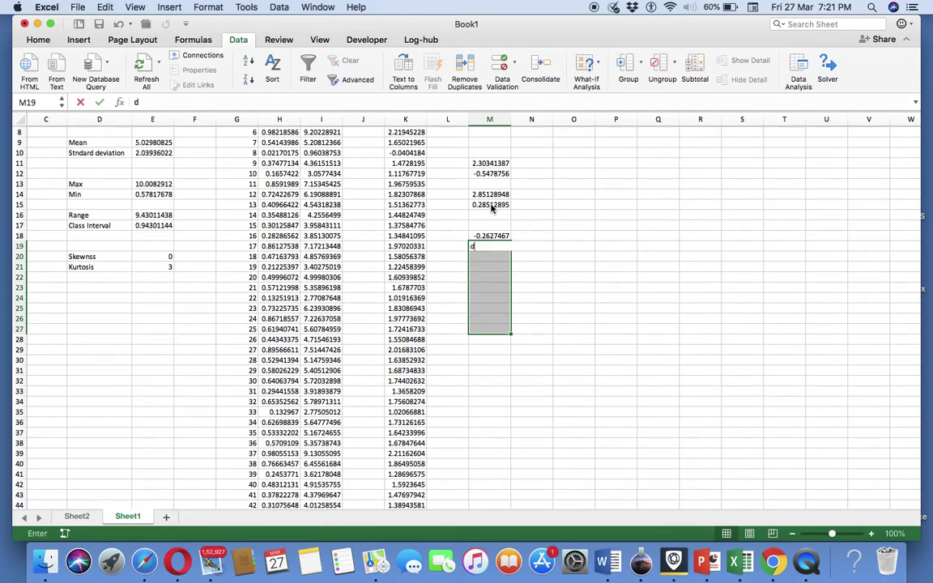
{"action": "key", "text": "Escape"}
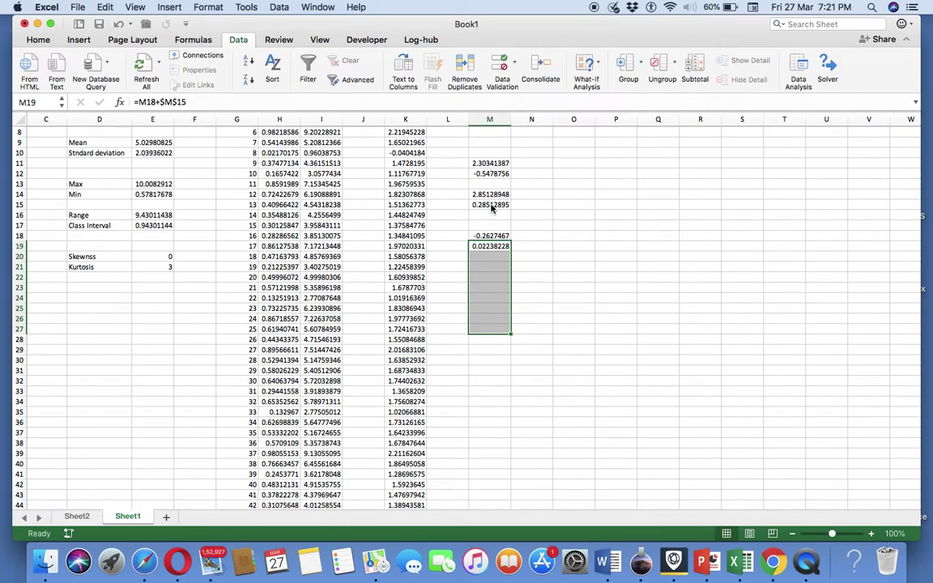
{"action": "key", "text": "ctrl+d"}
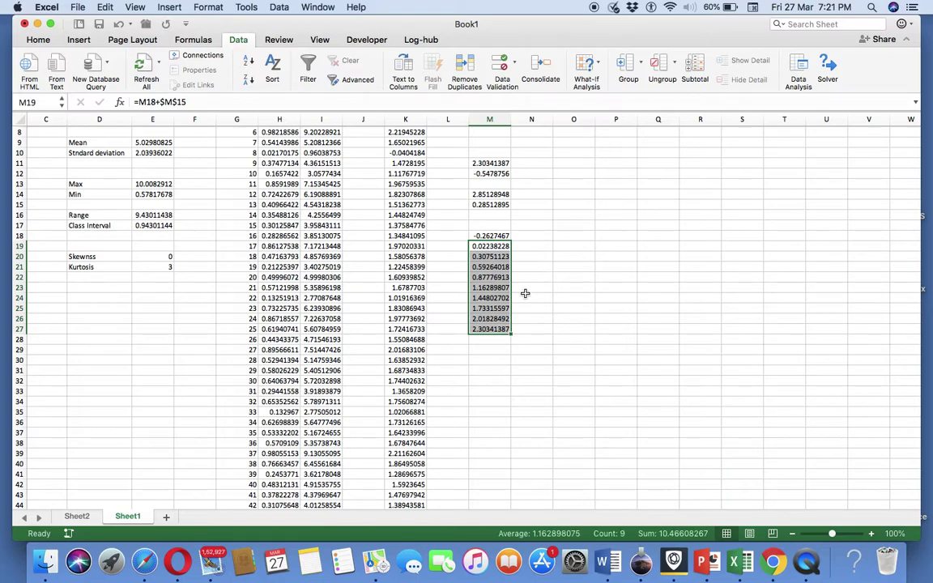
{"action": "left_click", "coordinate": [485, 330]}
{"action": "key", "text": "Delete"}
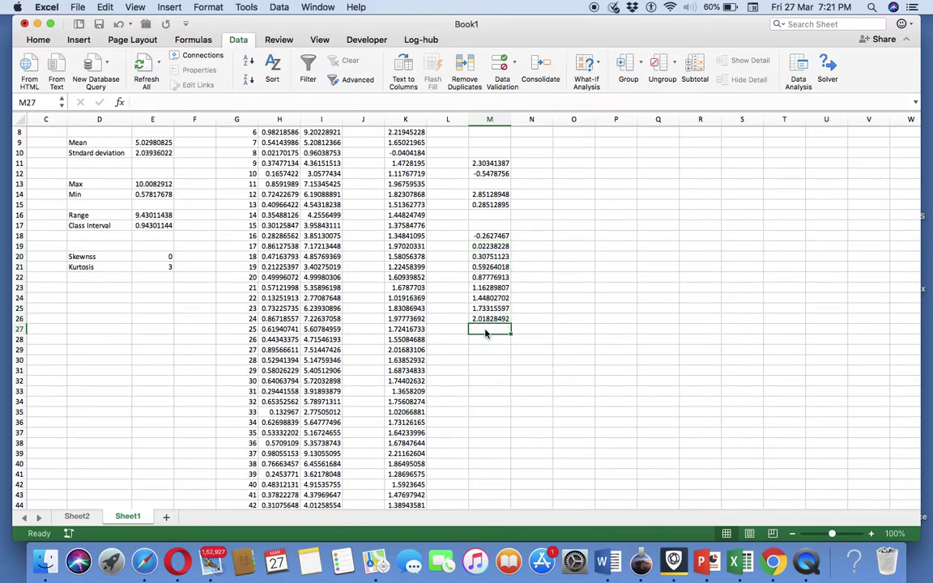
Step: Begin a FREQUENCY formula across N18:N26 with K3:K102 as the data array
{"action": "left_click", "coordinate": [522, 238]}
{"action": "left_click_drag", "start_coordinate": [522, 236], "coordinate": [521, 317]}
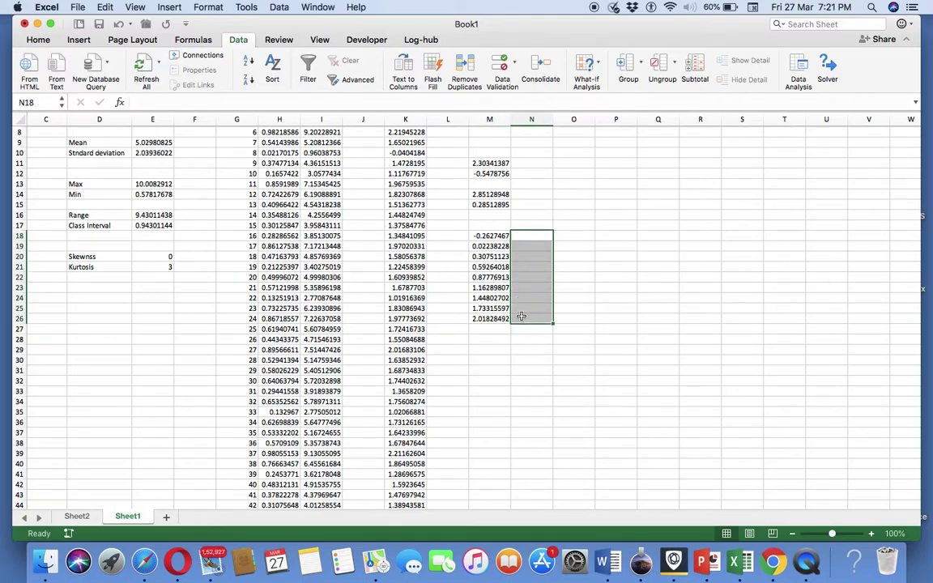
{"action": "type", "text": "=freque"}
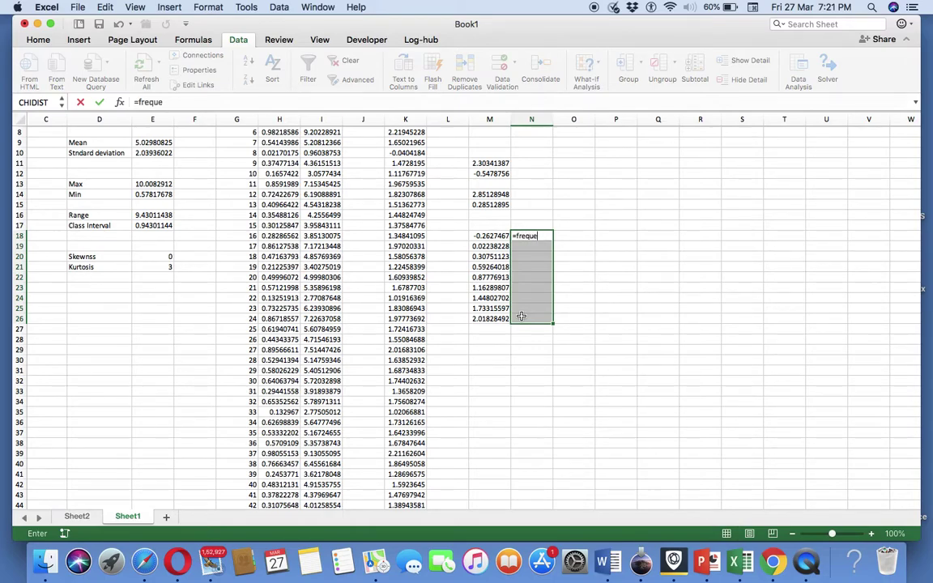
{"action": "type", "text": "ncy("}
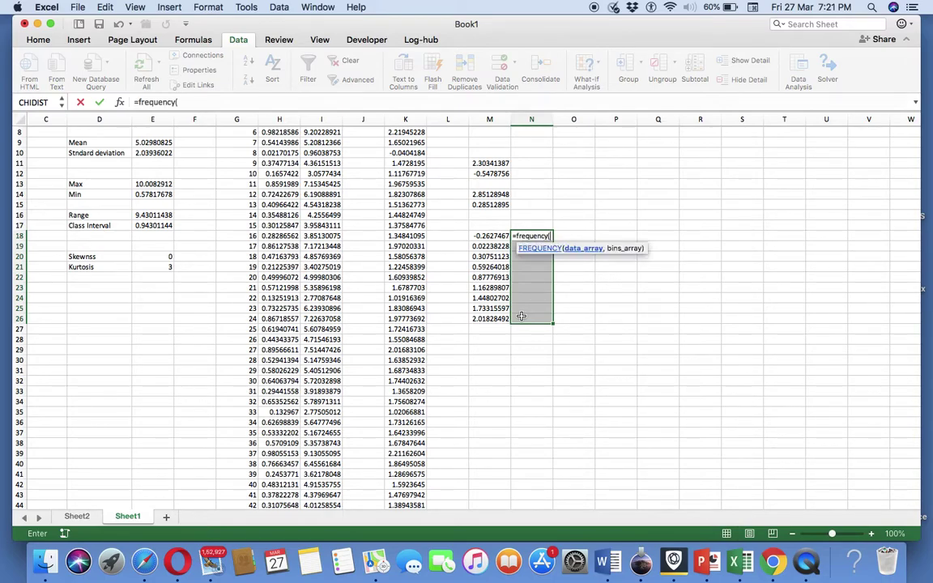
{"action": "scroll", "coordinate": [454, 186], "scroll_direction": "up", "scroll_amount": 5}
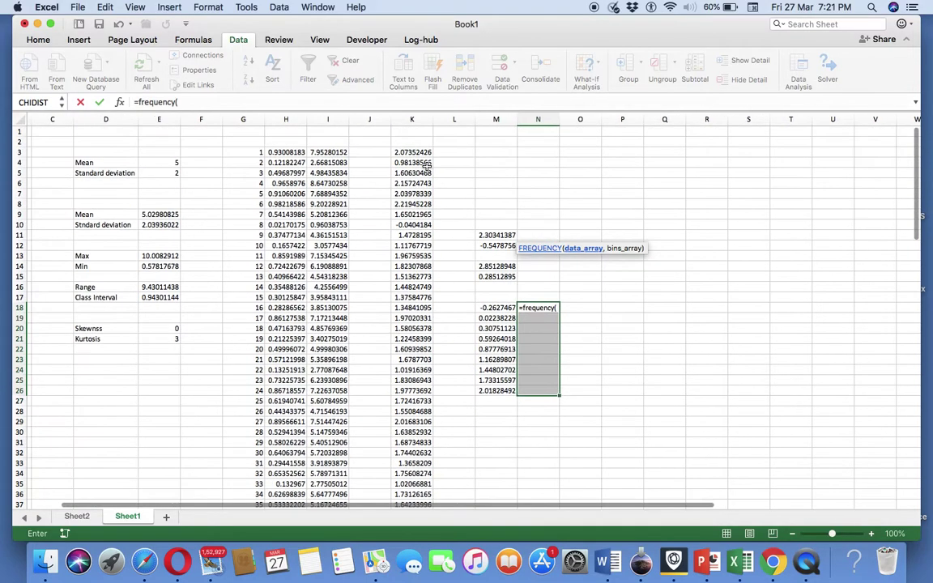
{"action": "left_click", "coordinate": [424, 152]}
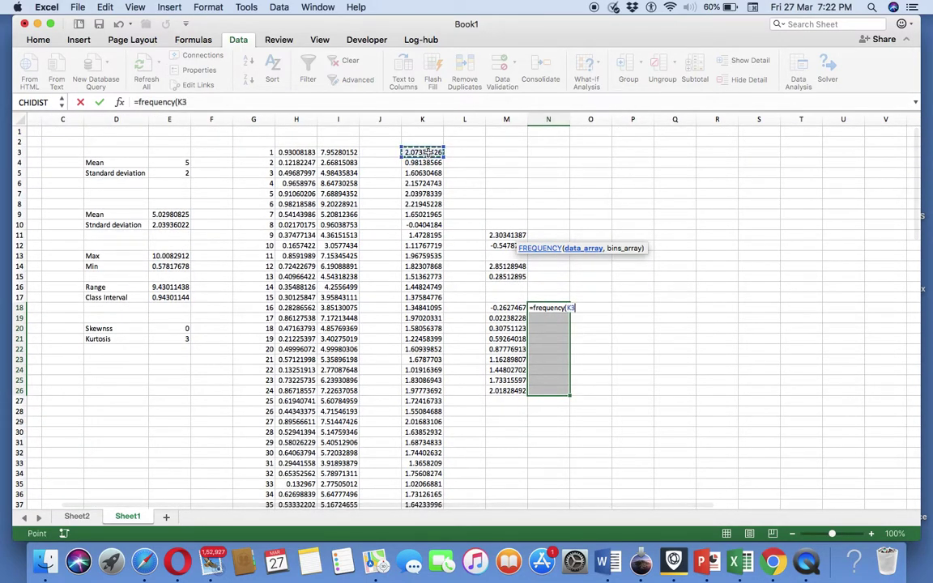
{"action": "key", "text": "ctrl+shift+Down"}
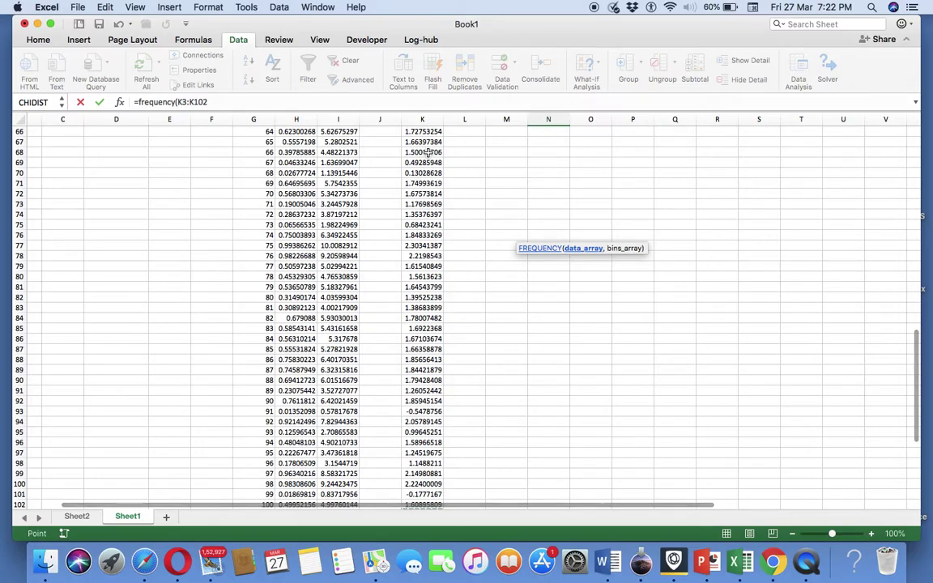
{"action": "type", "text": ","}
Step: Complete the FREQUENCY formula with M18:M26 as the bins array and enter it as an array formula
{"action": "scroll", "coordinate": [554, 143], "scroll_direction": "up", "scroll_amount": 10}
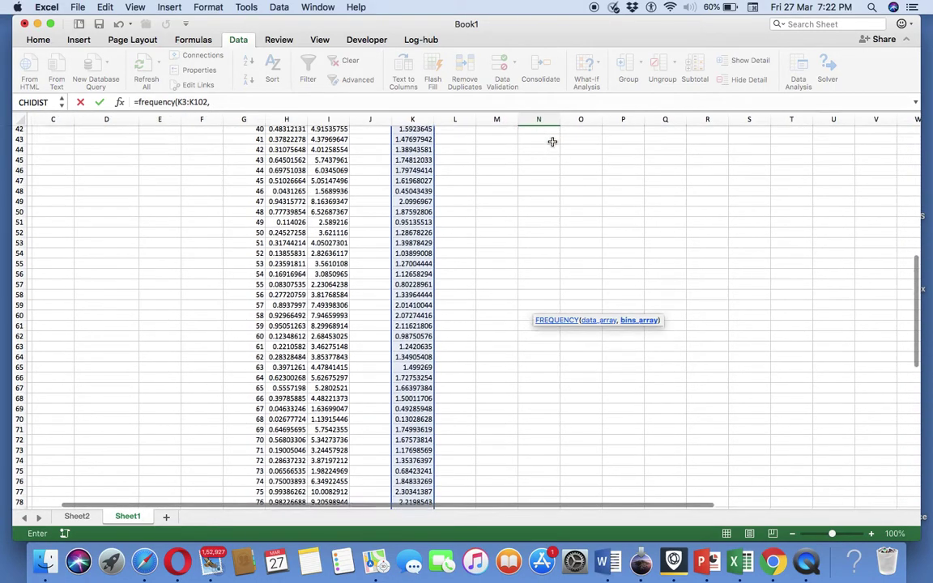
{"action": "scroll", "coordinate": [552, 142], "scroll_direction": "up", "scroll_amount": 12}
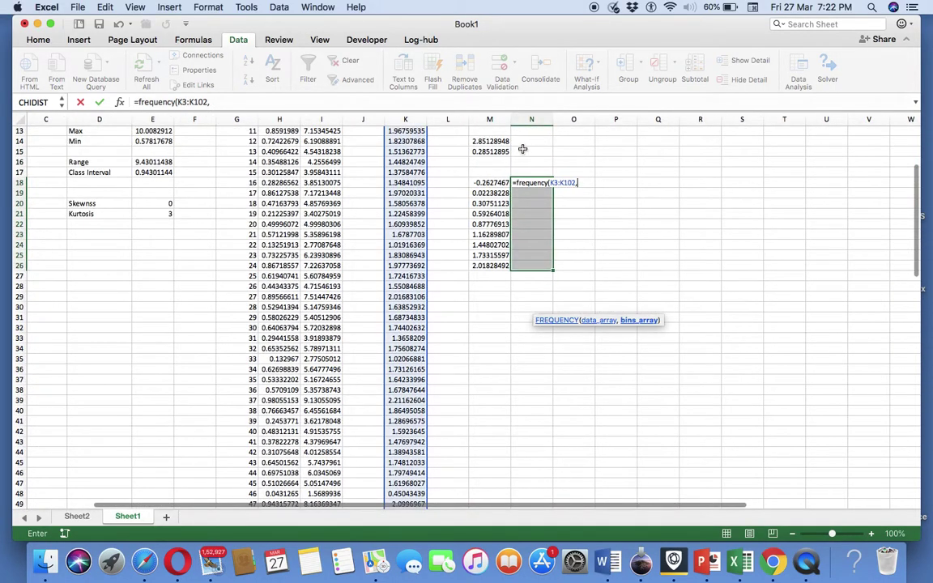
{"action": "left_click_drag", "start_coordinate": [486, 182], "coordinate": [485, 263]}
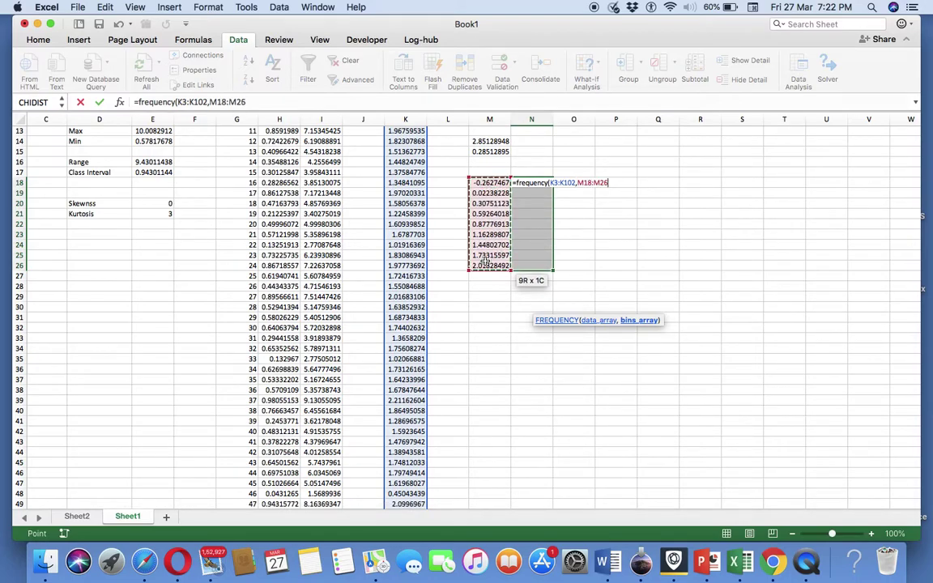
{"action": "type", "text": ")"}
{"action": "key", "text": "Return"}
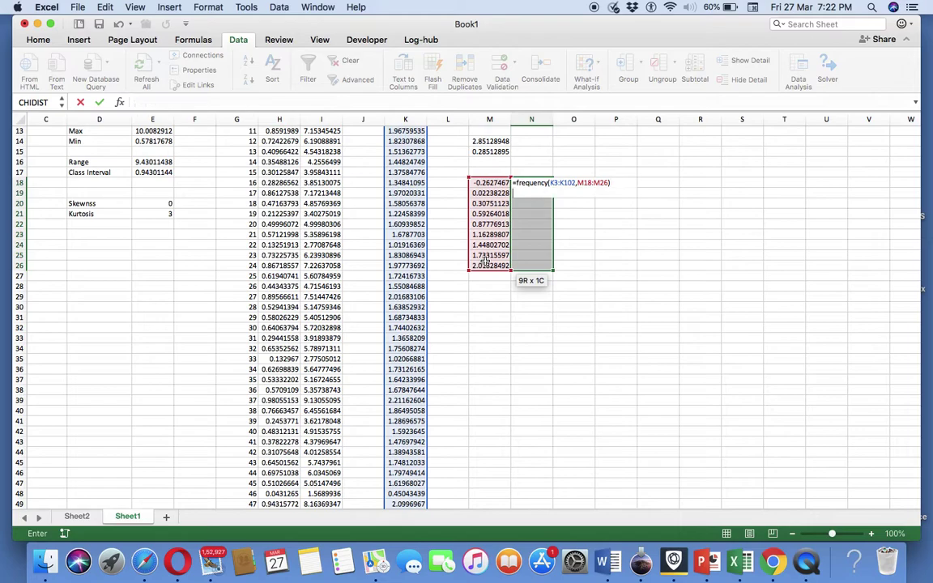
{"action": "key", "text": "ctrl+shift+Return"}
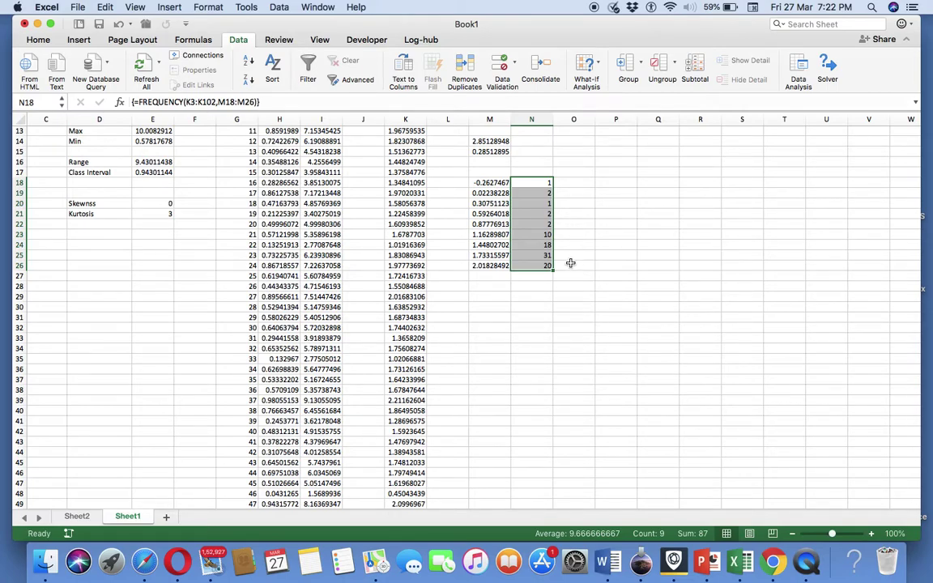
Step: Plot M18:N26 as a scatter chart with smooth lines and no markers, and move it beside the frequency table
{"action": "left_click_drag", "start_coordinate": [478, 183], "coordinate": [527, 265]}
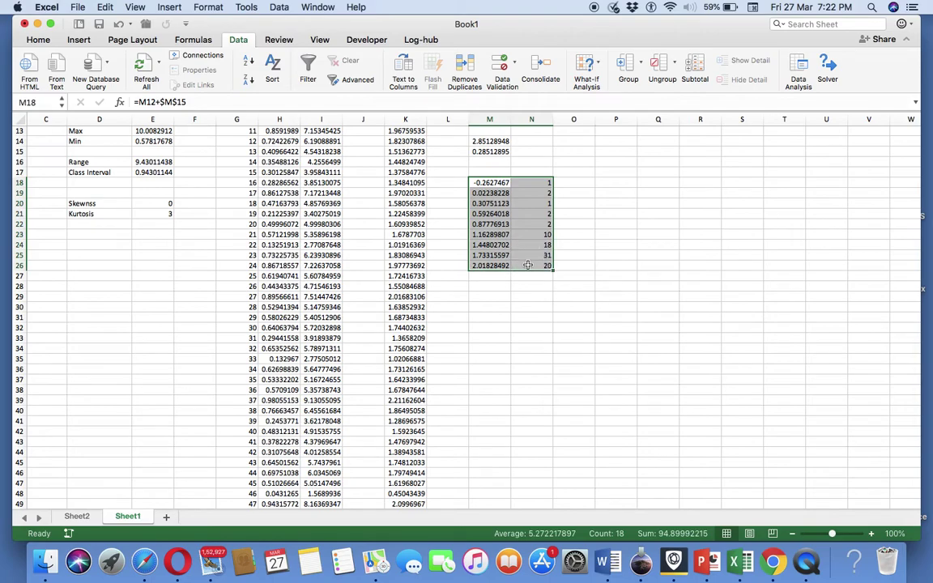
{"action": "left_click", "coordinate": [81, 41]}
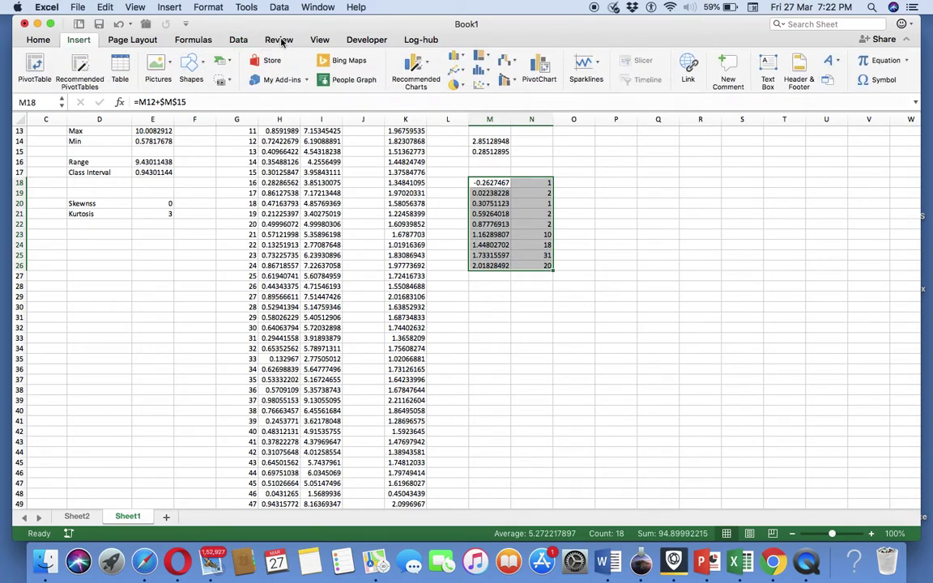
{"action": "left_click", "coordinate": [478, 87]}
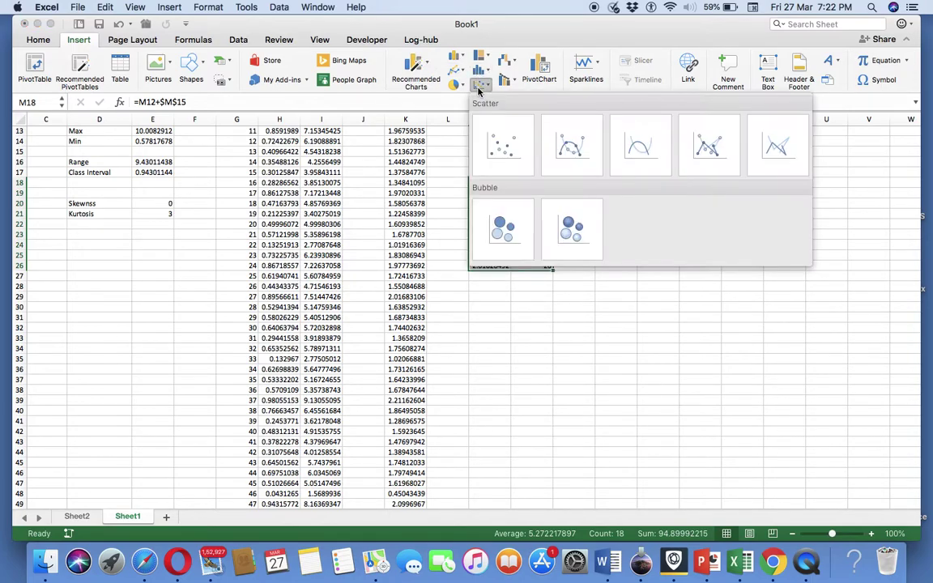
{"action": "left_click", "coordinate": [637, 156]}
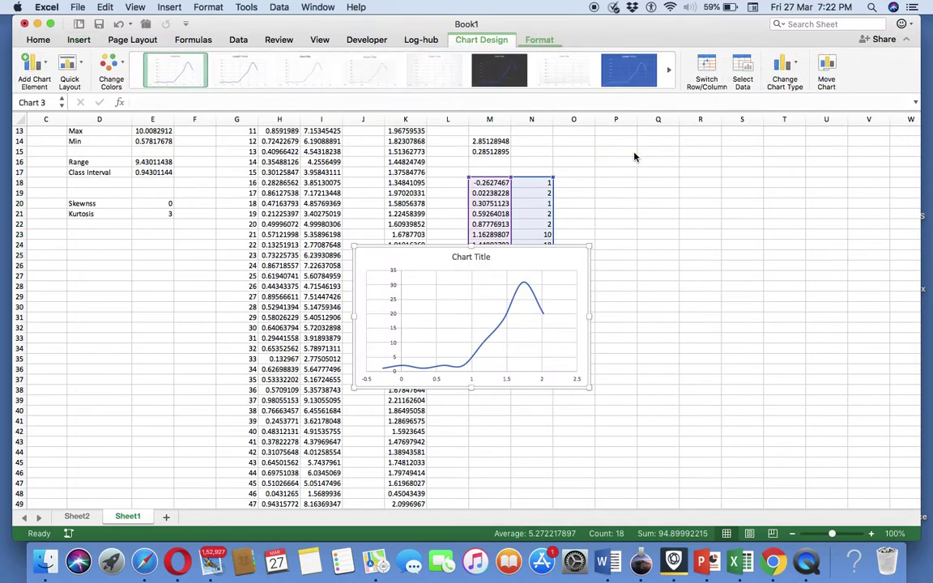
{"action": "left_click", "coordinate": [576, 270]}
{"action": "left_click", "coordinate": [572, 259]}
{"action": "left_click_drag", "start_coordinate": [573, 259], "coordinate": [743, 250]}
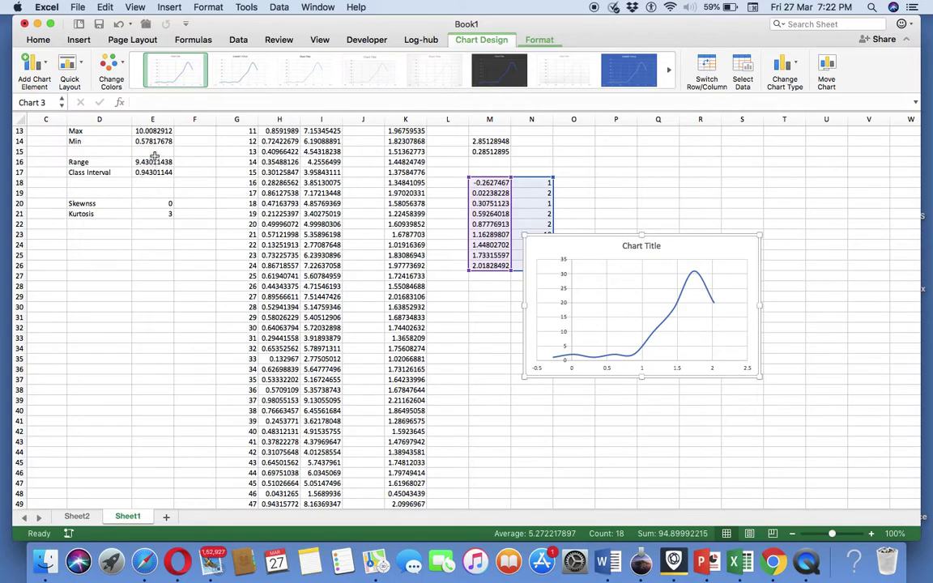
Step: Replace the standard deviation formula in E10 with the value 1
{"action": "scroll", "coordinate": [154, 158], "scroll_direction": "up", "scroll_amount": 3}
{"action": "scroll", "coordinate": [165, 166], "scroll_direction": "up", "scroll_amount": 3}
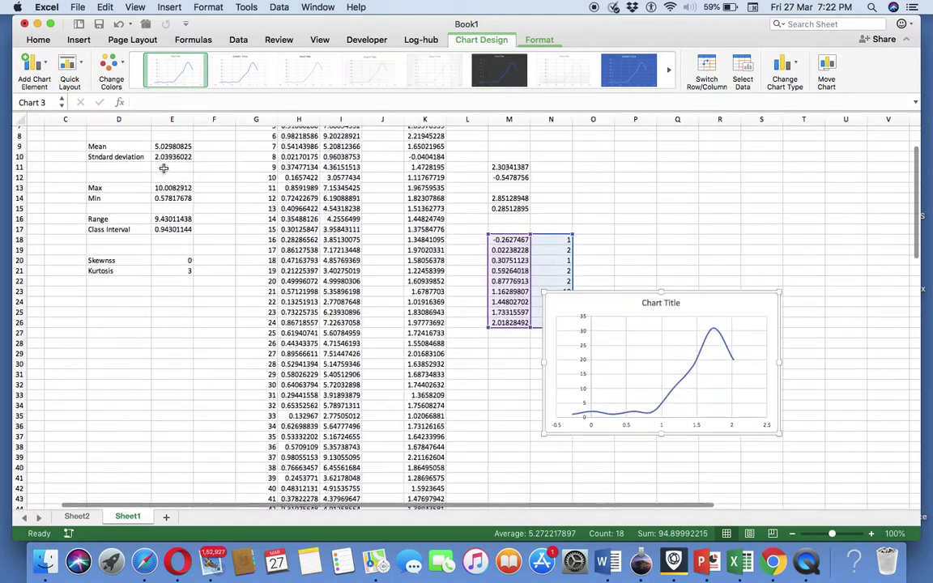
{"action": "left_click", "coordinate": [164, 159]}
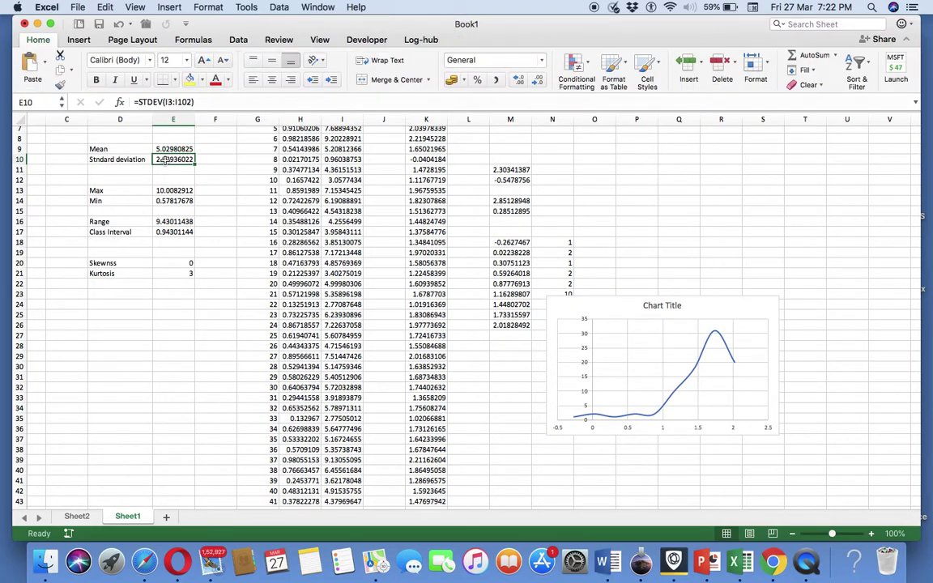
{"action": "type", "text": "1"}
{"action": "key", "text": "Return"}
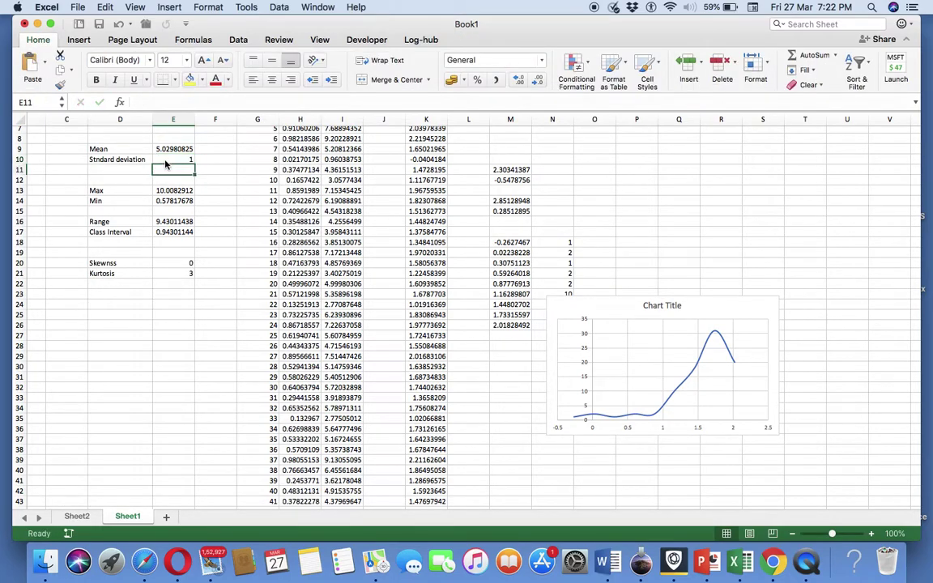
Step: Set the standard deviation in cell E10 to 2
{"action": "left_click", "coordinate": [165, 161]}
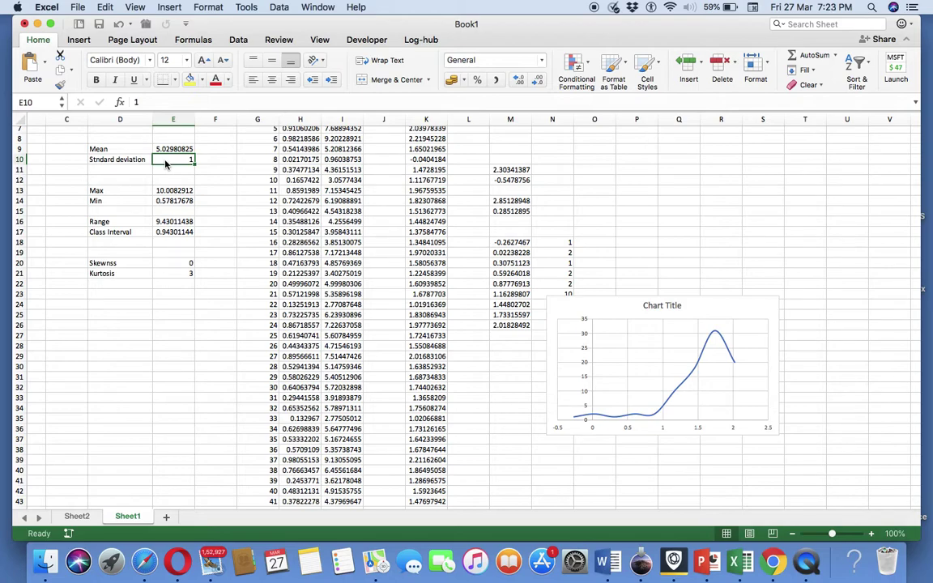
{"action": "type", "text": "="}
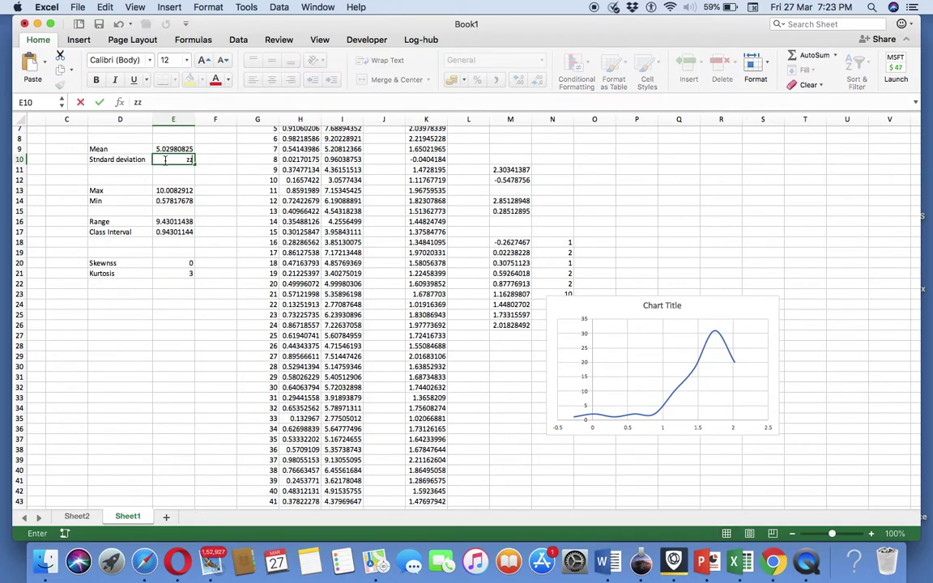
{"action": "key", "text": "ctrl+Return"}
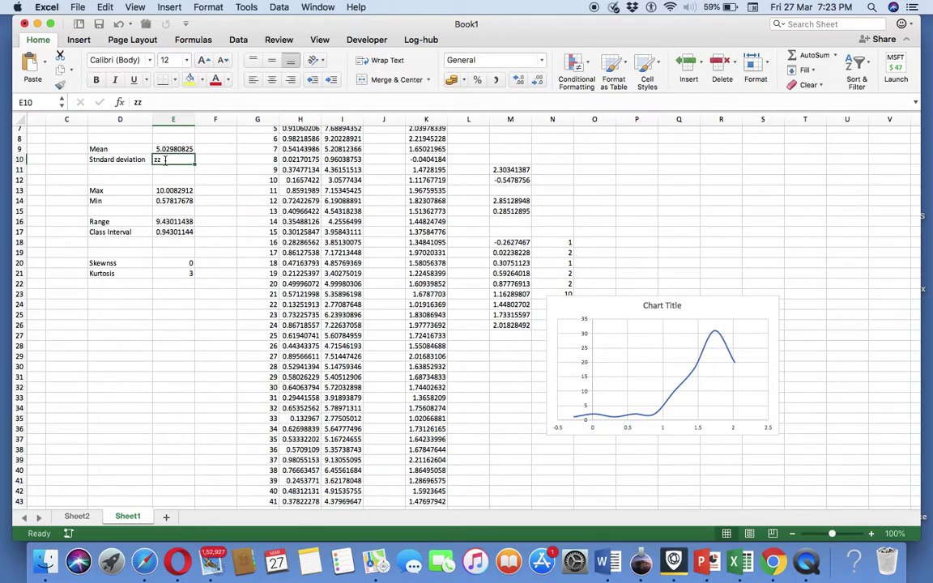
{"action": "type", "text": "2"}
{"action": "key", "text": "Return"}
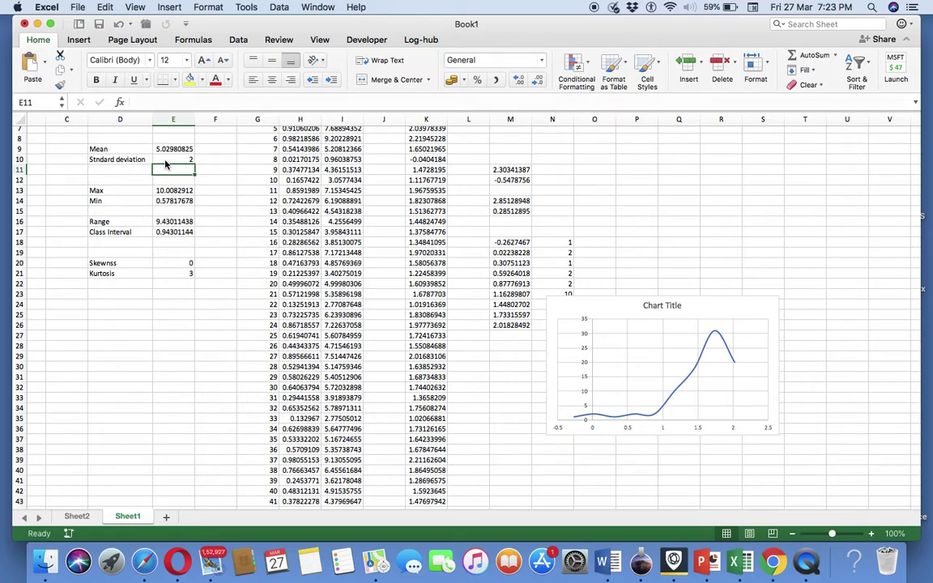
Step: Delete the frequency curve chart overlapping the frequency table
{"action": "scroll", "coordinate": [165, 165], "scroll_direction": "up", "scroll_amount": 3}
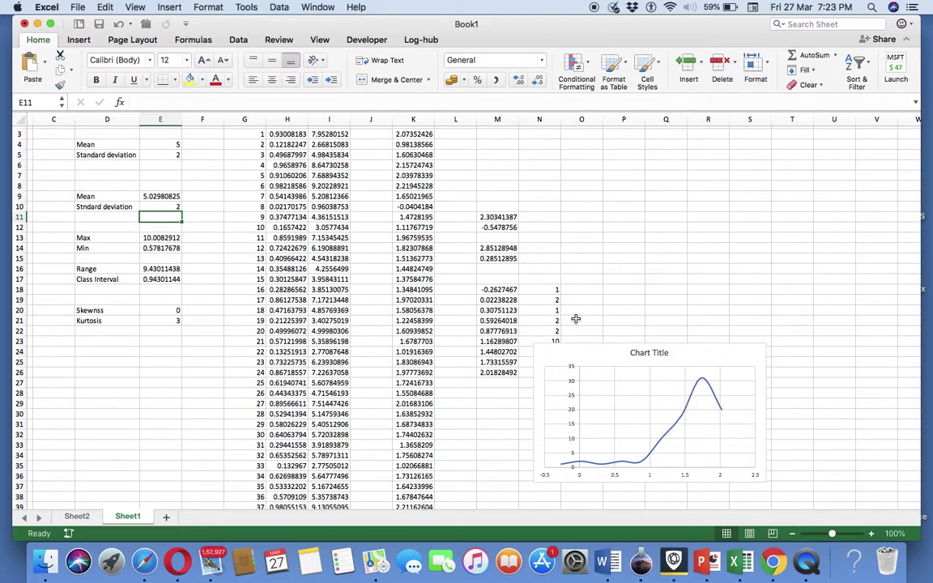
{"action": "left_click", "coordinate": [556, 351]}
{"action": "key", "text": "Delete"}
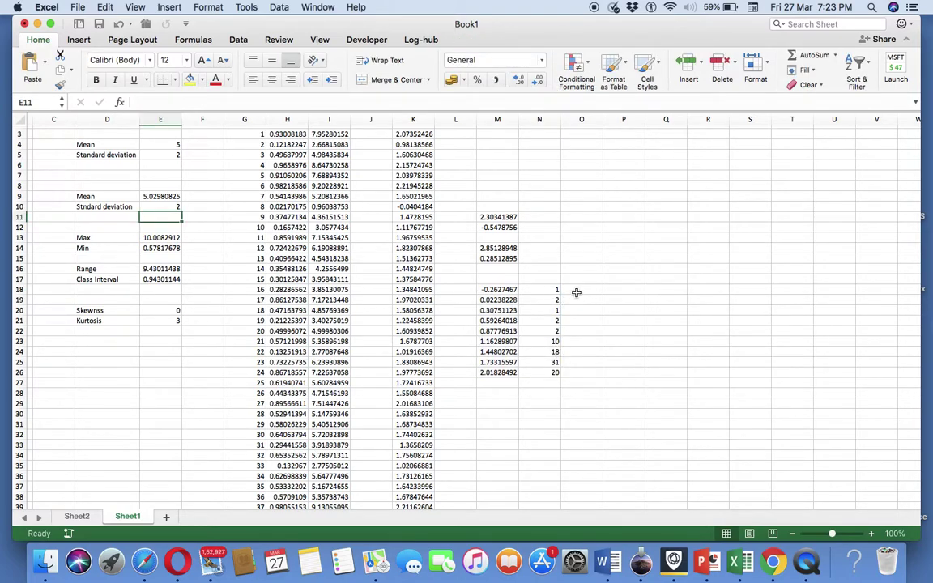
Step: Calculate relative frequencies in O18:O26 by entering =N18/SUM($N$18:$N$26) in O18 and filling it down
{"action": "left_click", "coordinate": [576, 291]}
{"action": "type", "text": "="}
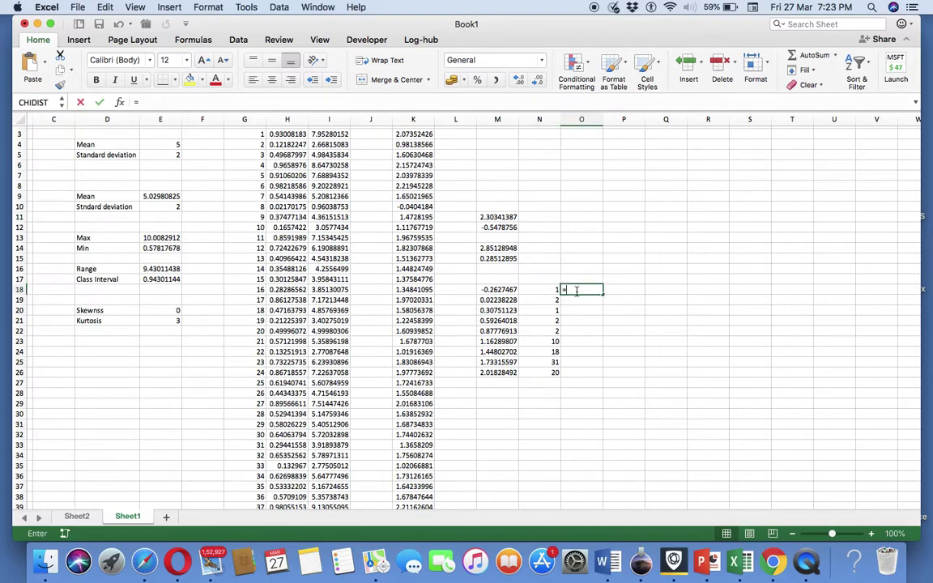
{"action": "left_click", "coordinate": [548, 292]}
{"action": "type", "text": "/sum("}
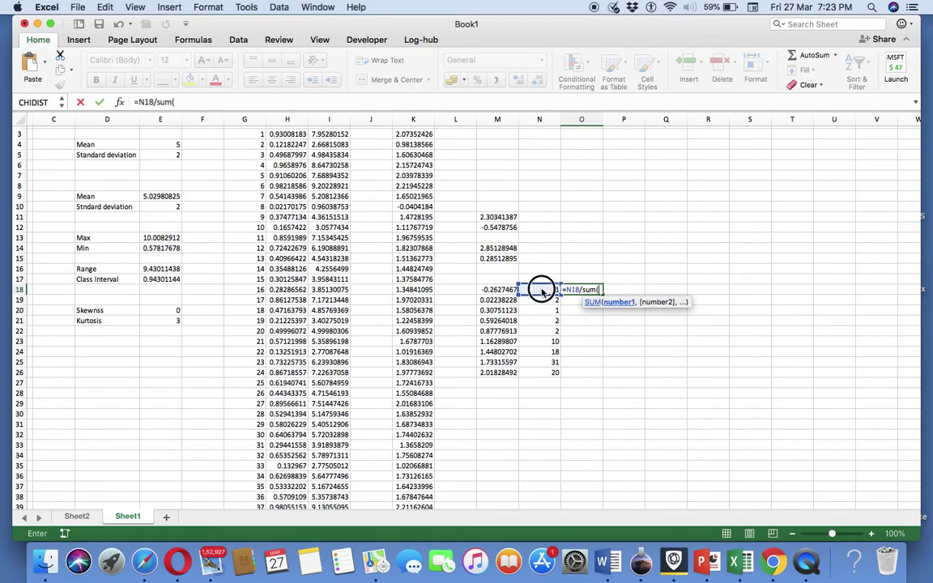
{"action": "left_click_drag", "start_coordinate": [538, 290], "coordinate": [547, 370]}
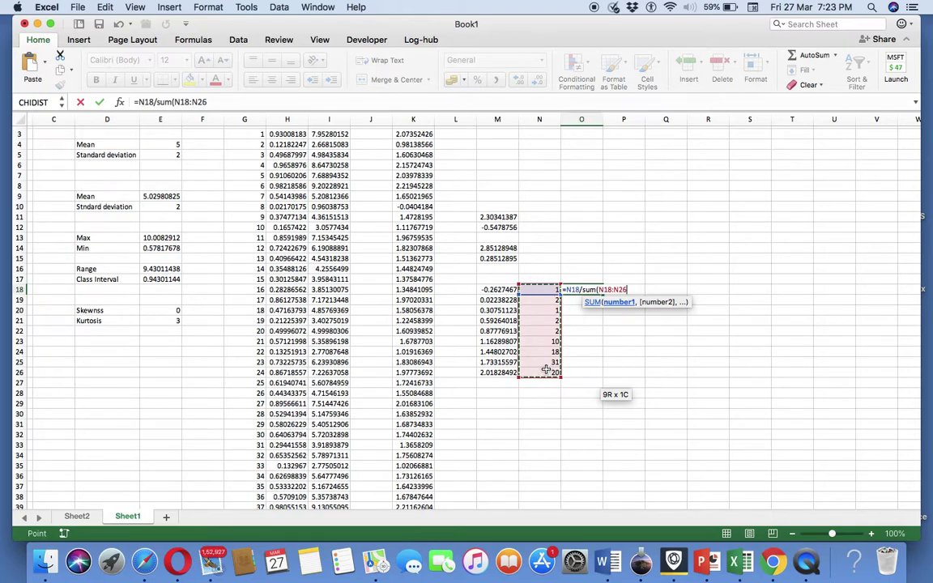
{"action": "key", "text": "F4"}
{"action": "type", "text": ")"}
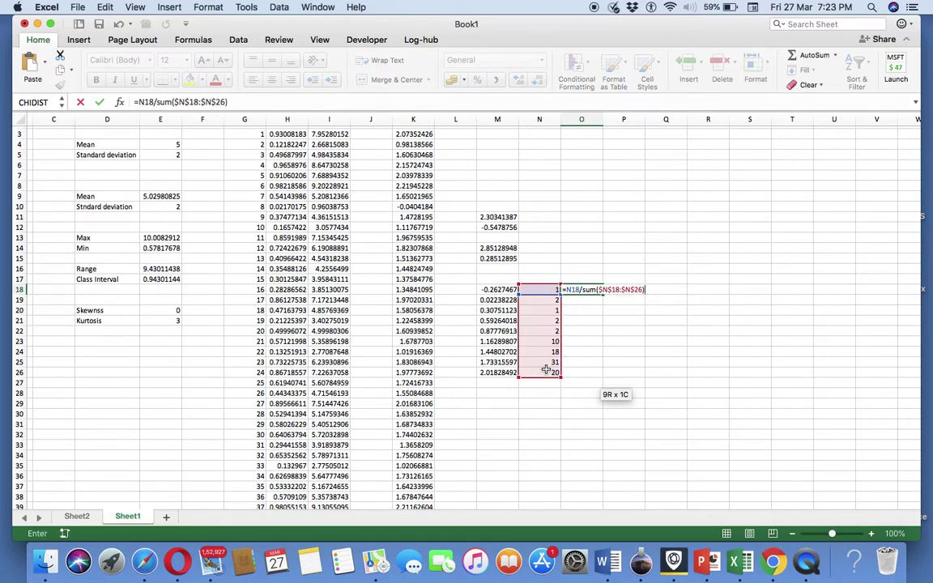
{"action": "key", "text": "Return"}
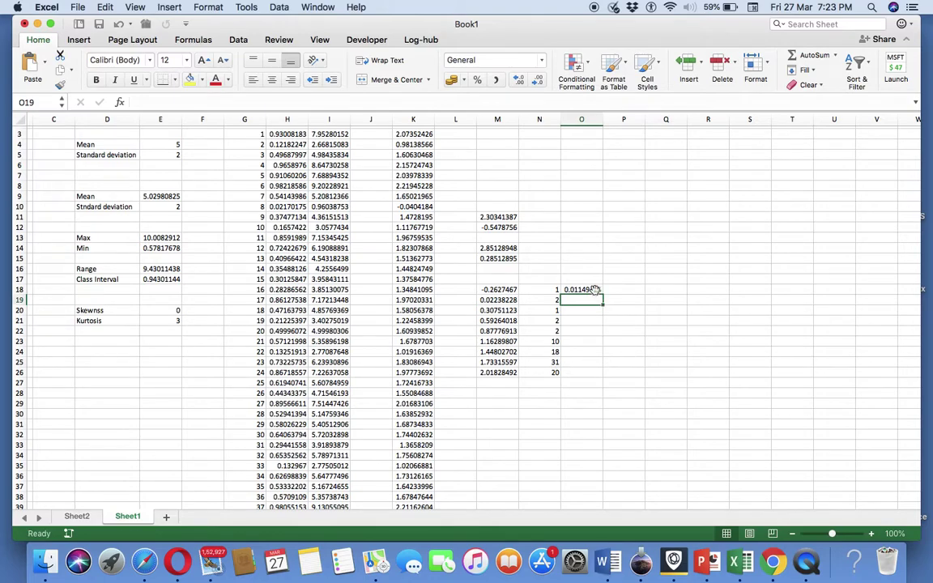
{"action": "key", "text": "Up"}
{"action": "double_click", "coordinate": [603, 296]}
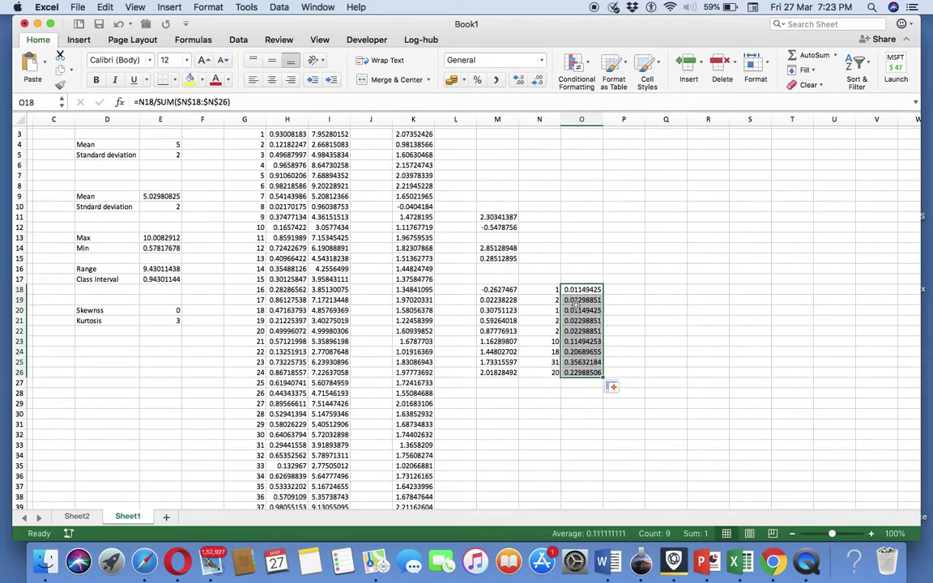
Step: Calculate cumulative relative frequencies in P18:P26 by entering =O18 in P18 and =P18+O19 in P19, filled down to P26
{"action": "left_click", "coordinate": [618, 289]}
{"action": "type", "text": "="}
{"action": "left_click", "coordinate": [590, 290]}
{"action": "key", "text": "Return"}
{"action": "type", "text": "="}
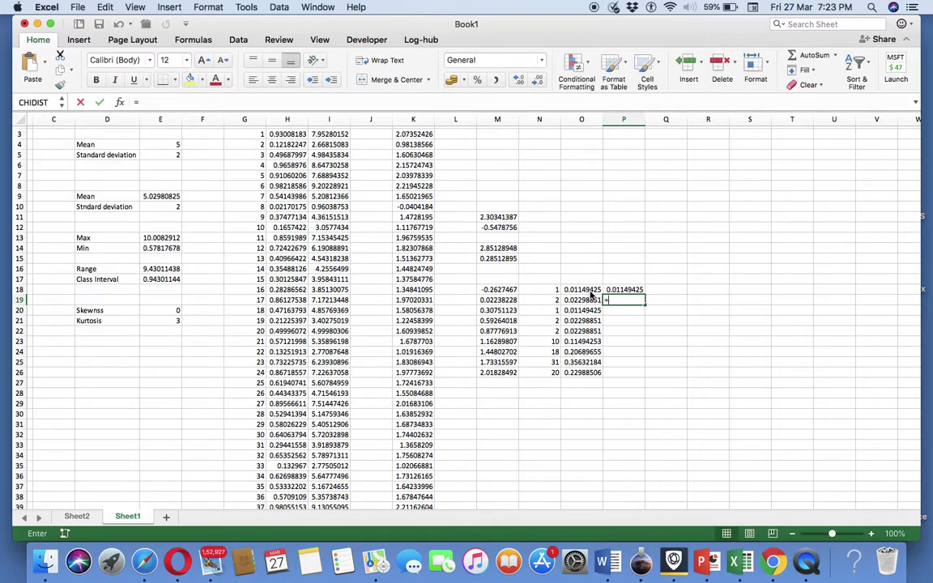
{"action": "type", "text": "+"}
{"action": "left_click", "coordinate": [591, 302]}
{"action": "key", "text": "Return"}
{"action": "left_click", "coordinate": [622, 303]}
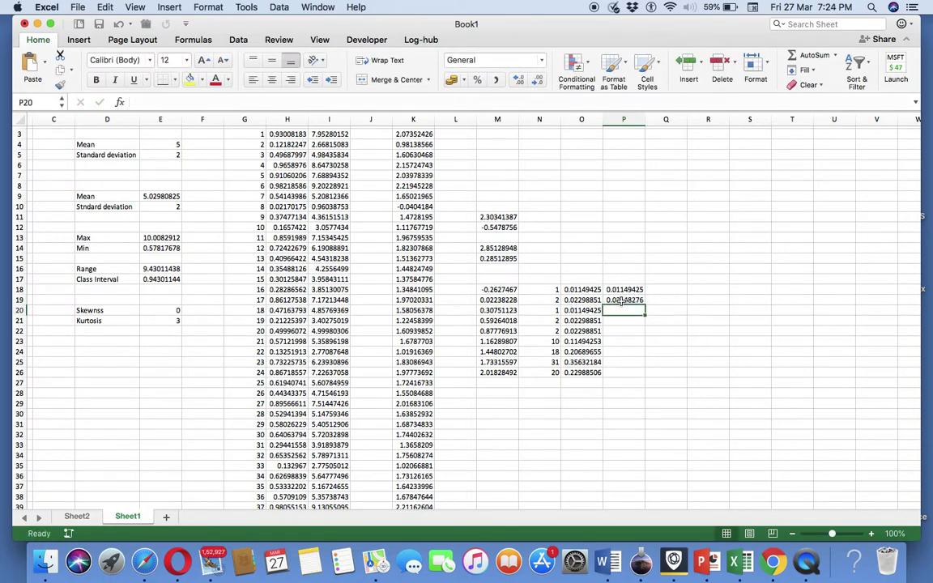
{"action": "double_click", "coordinate": [646, 305]}
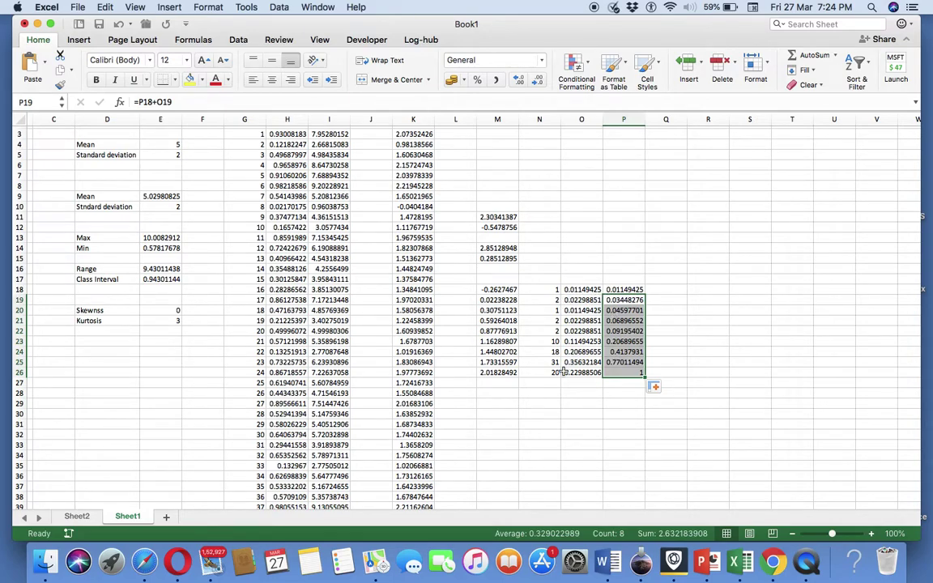
{"action": "left_click", "coordinate": [534, 404]}
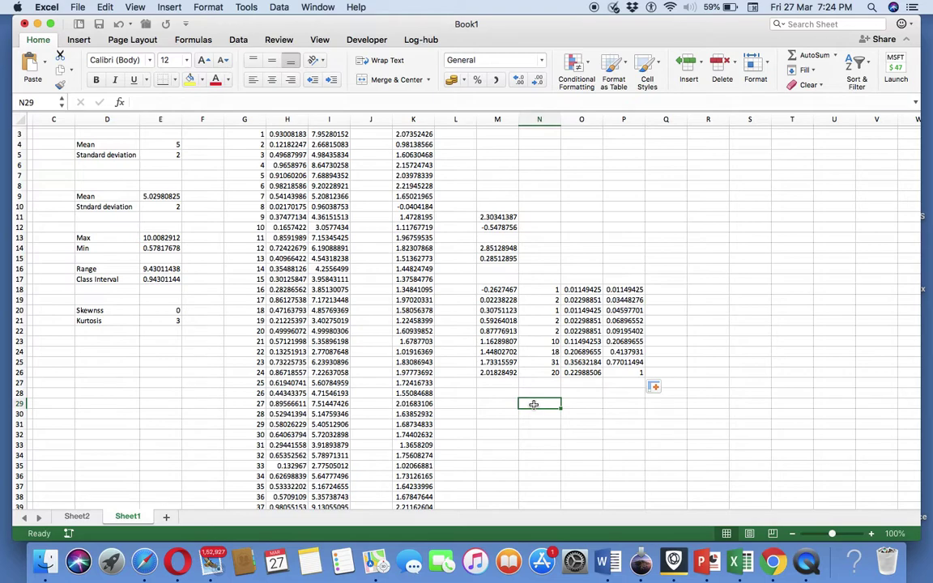
{"action": "type", "text": "="}
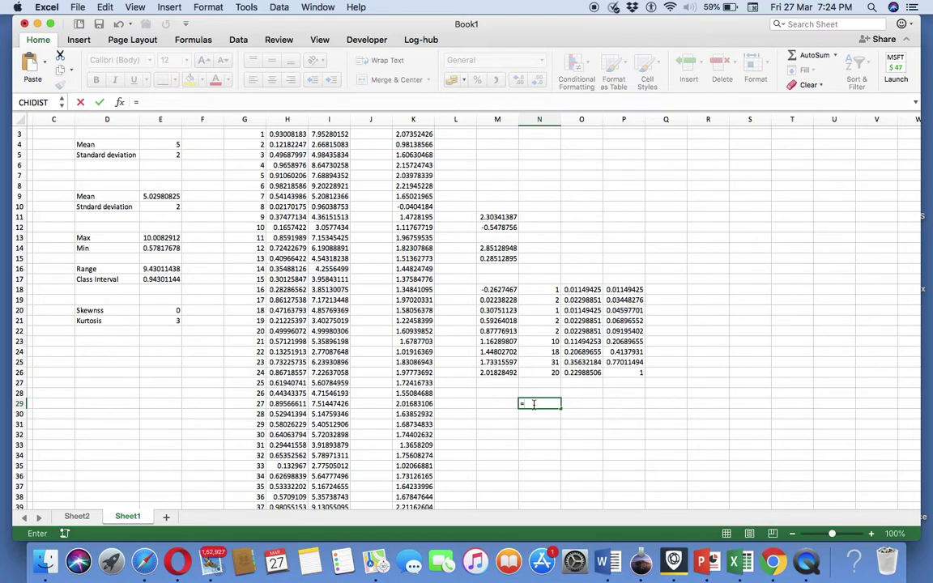
{"action": "type", "text": "log"}
{"action": "type", "text": "no"}
{"action": "type", "text": "rm"}
{"action": "type", "text": "("}
{"action": "key", "text": "BackSpace"}
{"action": "key", "text": "BackSpace"}
{"action": "key", "text": "BackSpace"}
{"action": "key", "text": "BackSpace"}
{"action": "key", "text": "BackSpace"}
{"action": "key", "text": "BackSpace"}
{"action": "type", "text": "f"}
{"action": "key", "text": "BackSpace"}
{"action": "type", "text": "g("}
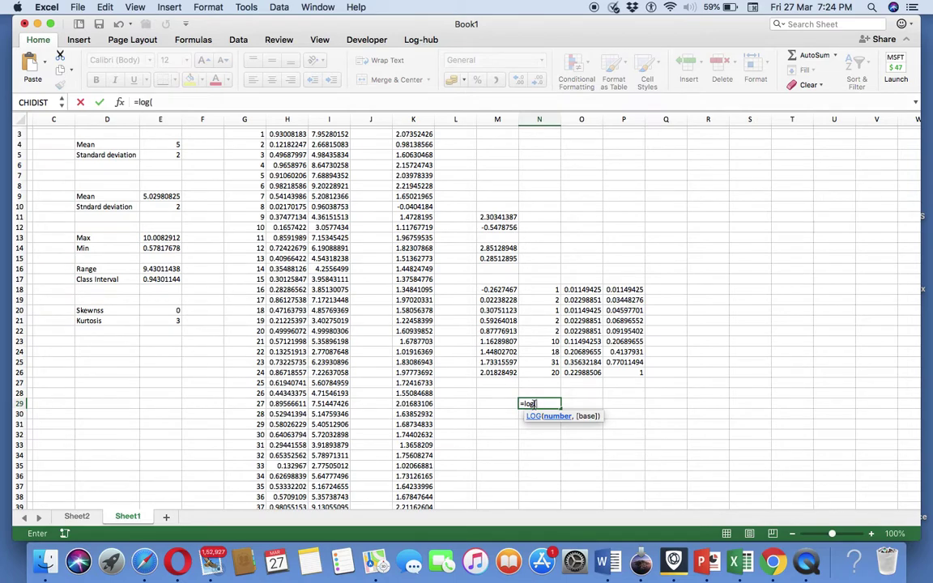
{"action": "type", "text": "n"}
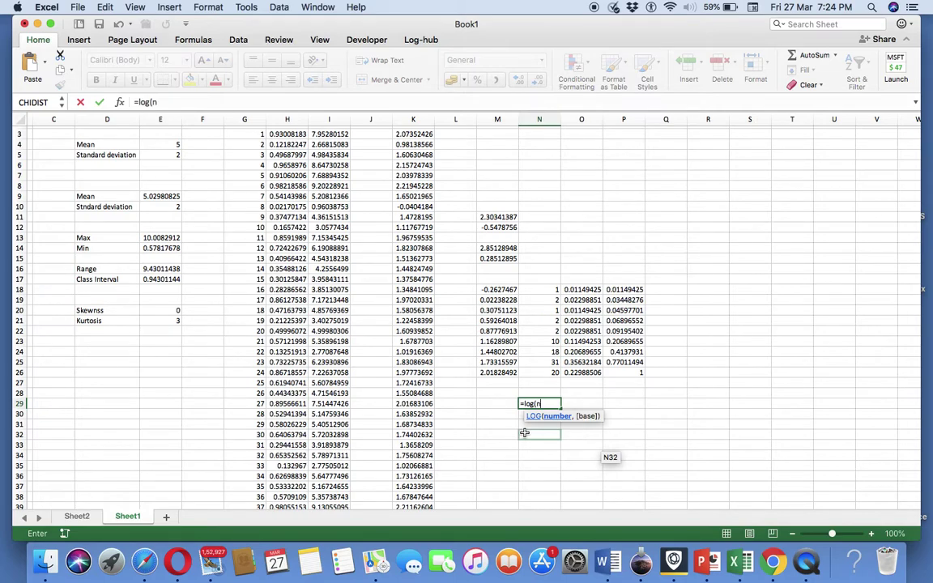
{"action": "key", "text": "BackSpace"}
{"action": "key", "text": "BackSpace"}
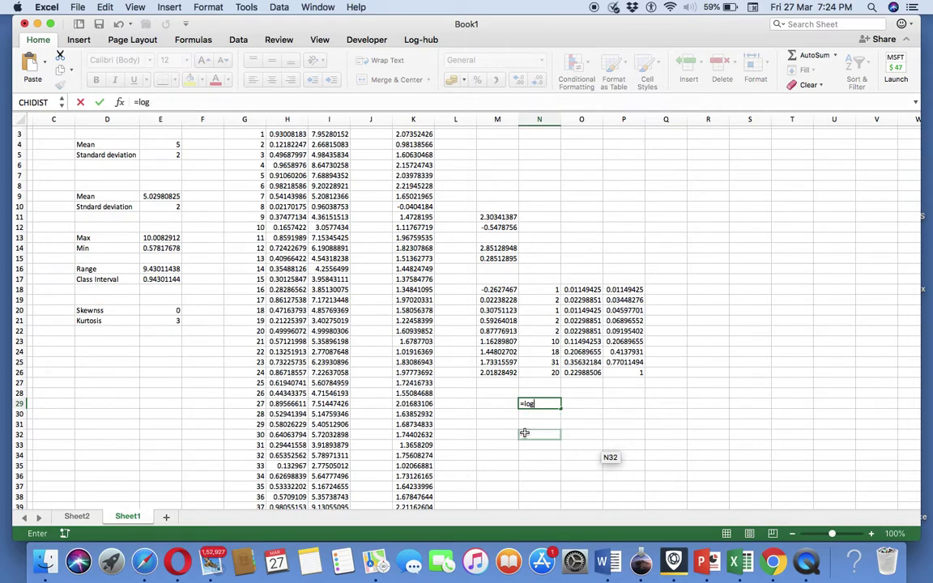
{"action": "type", "text": "norm("}
{"action": "key", "text": "Escape"}
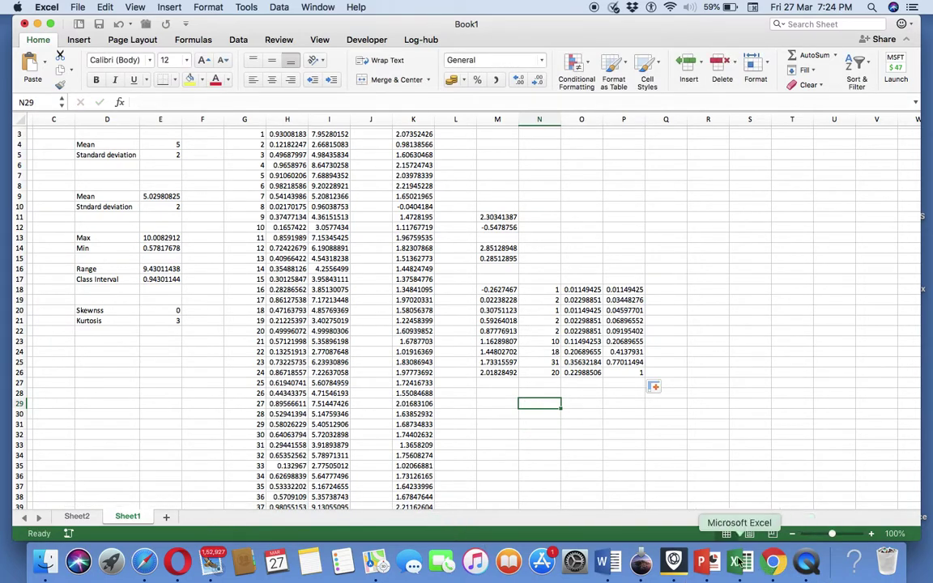
Step: Switch to PowerPoint and view the Lognormal Distribution slide
{"action": "left_click", "coordinate": [713, 565]}
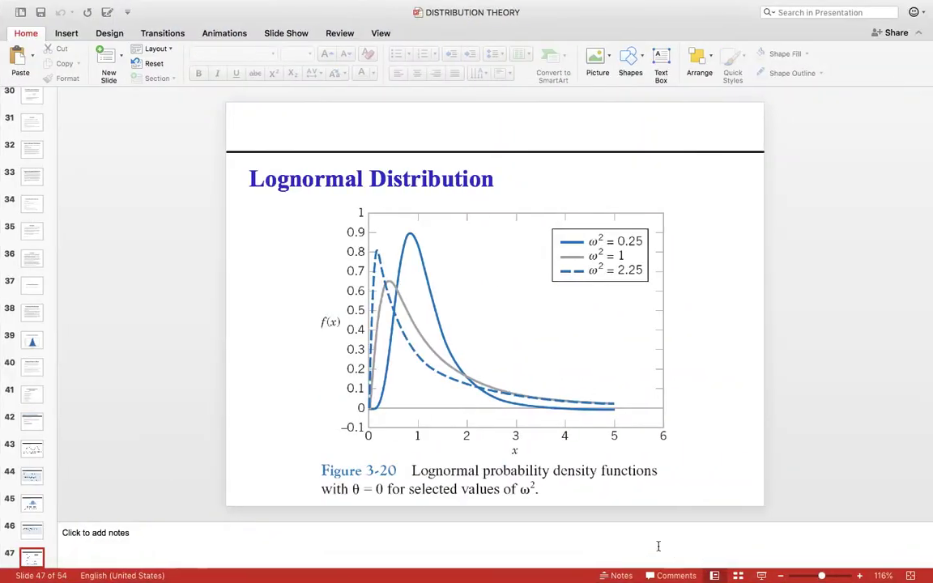
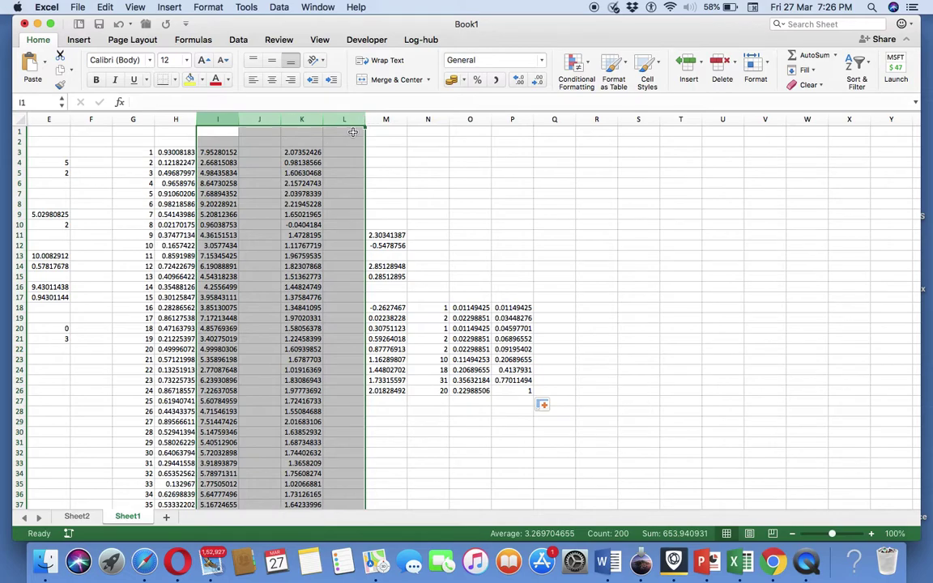
Step: Clear the contents of columns I through L on Sheet1
{"action": "key", "text": "Delete"}
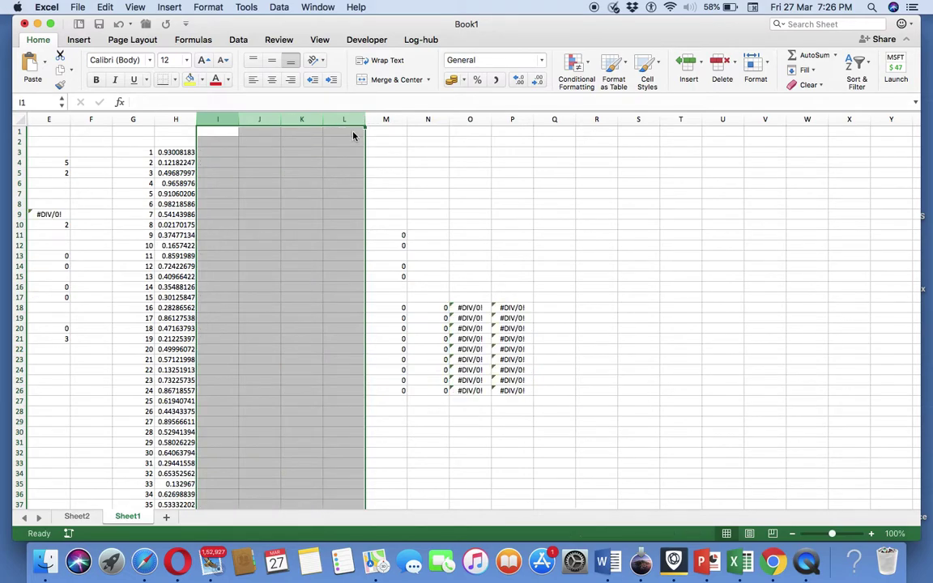
{"action": "left_click", "coordinate": [210, 156]}
{"action": "key", "text": "super+shift+Down"}
{"action": "left_click", "coordinate": [211, 156]}
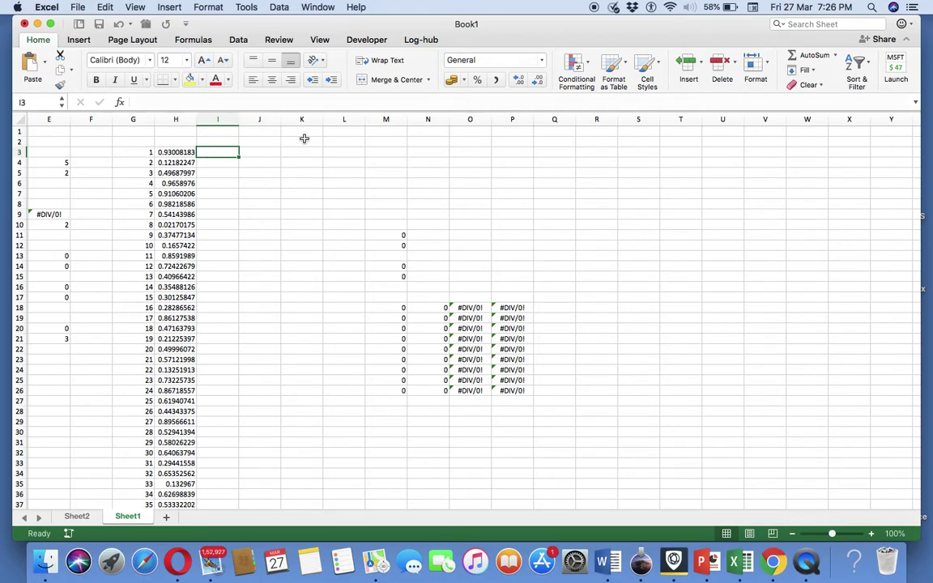
{"action": "scroll", "coordinate": [279, 145], "scroll_direction": "left", "scroll_amount": 3}
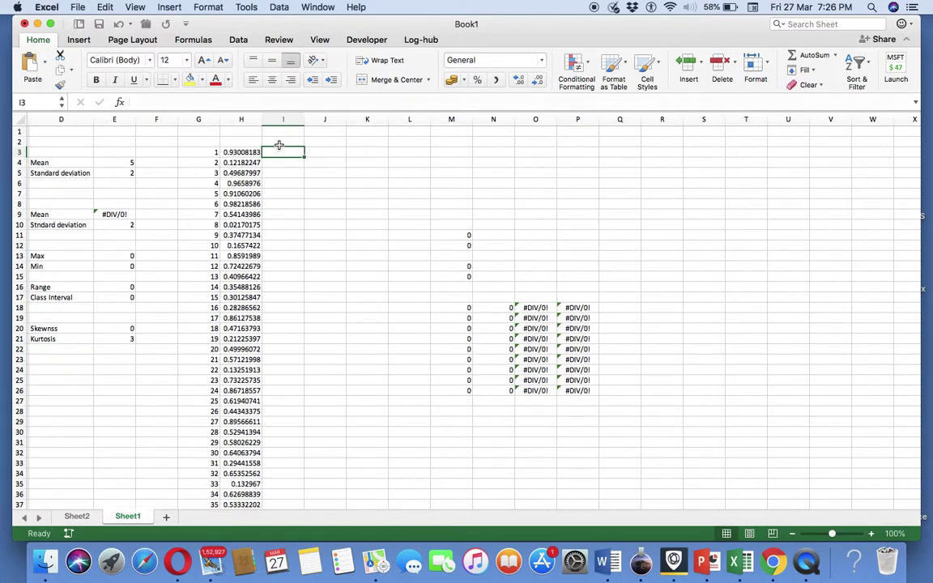
Step: Set the mean in cell E4 to 0.1 and the standard deviation in cell E5 to 7
{"action": "left_click", "coordinate": [131, 164]}
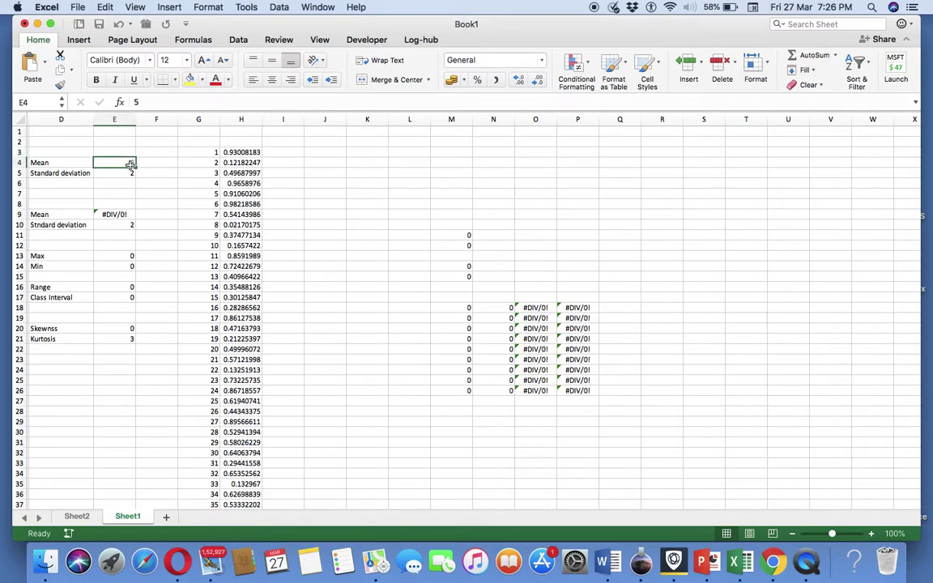
{"action": "type", "text": ".1"}
{"action": "key", "text": "Return"}
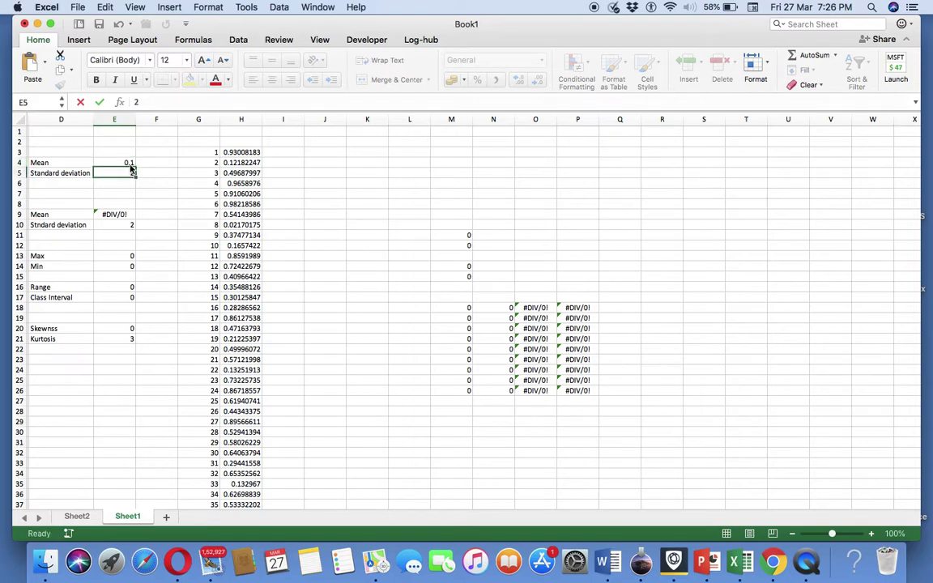
{"action": "type", "text": "7"}
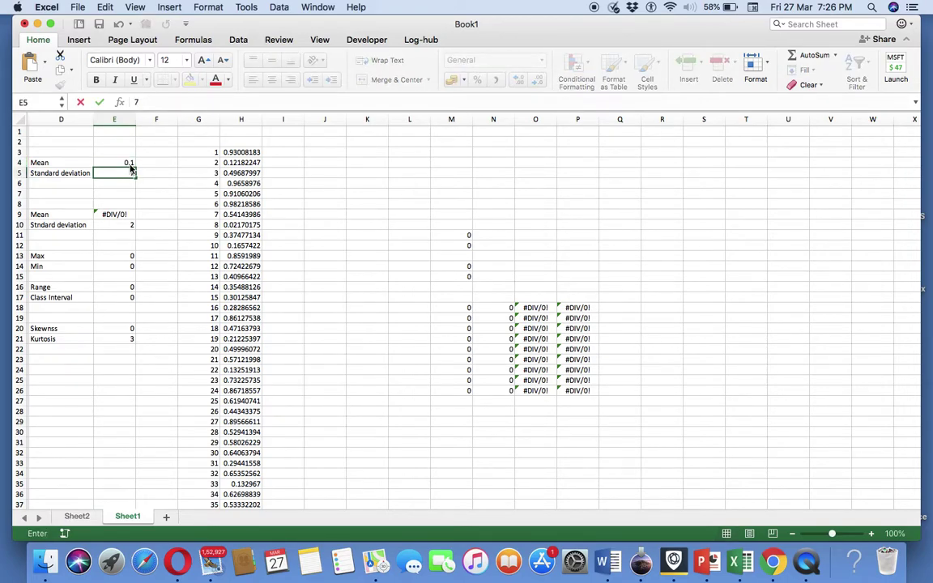
{"action": "key", "text": "Escape"}
Step: Enter =GAMMAINV(H3,E4,E5) in cell I3 and fill it down column I alongside the random numbers
{"action": "key", "text": "Up"}
{"action": "key", "text": "Up"}
{"action": "key", "text": "Right"}
{"action": "key", "text": "Right"}
{"action": "key", "text": "Right"}
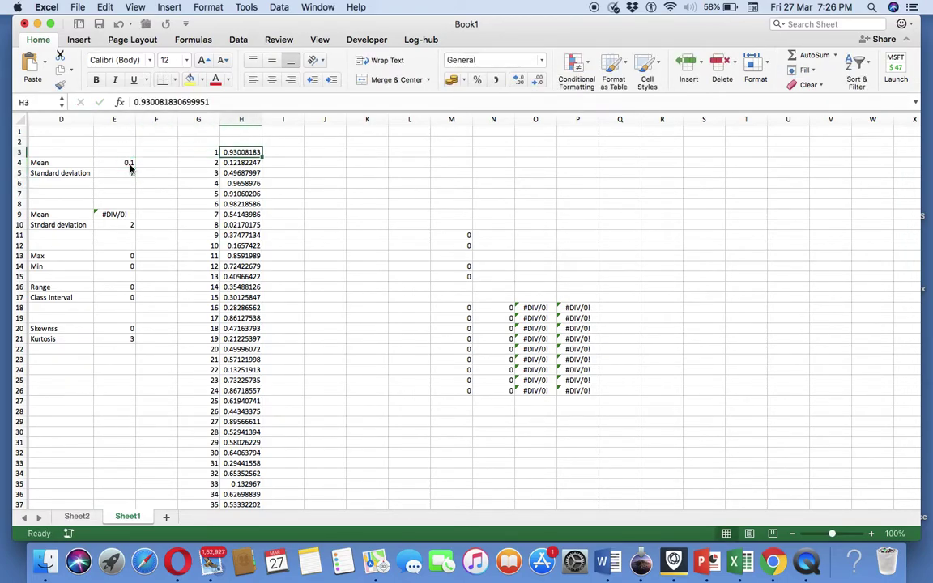
{"action": "key", "text": "Right"}
{"action": "type", "text": "="}
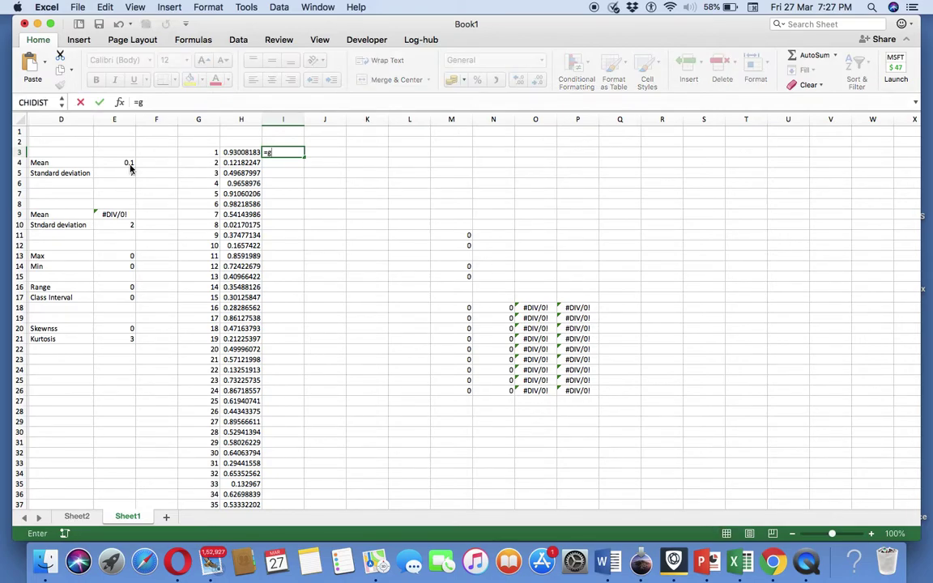
{"action": "type", "text": "gammainv("}
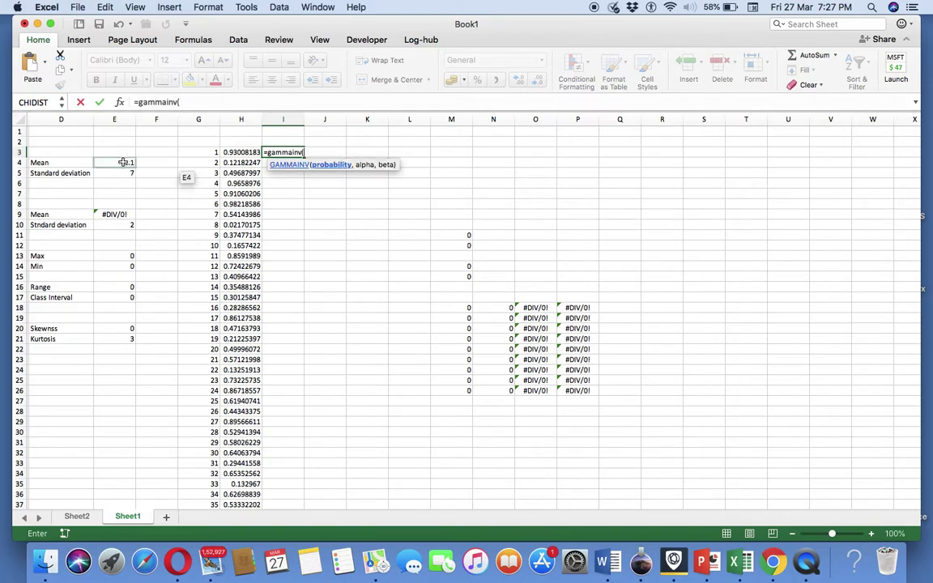
{"action": "left_click", "coordinate": [241, 152]}
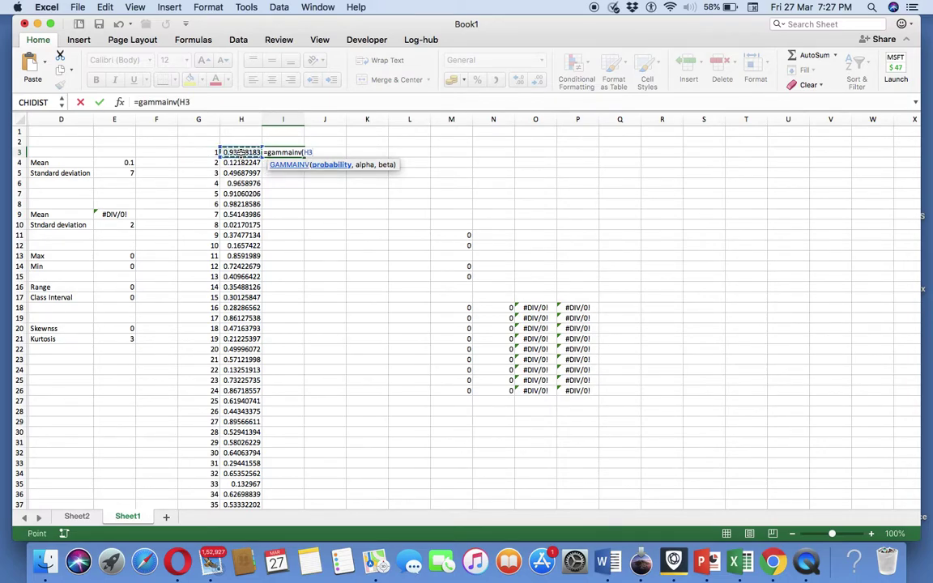
{"action": "type", "text": ","}
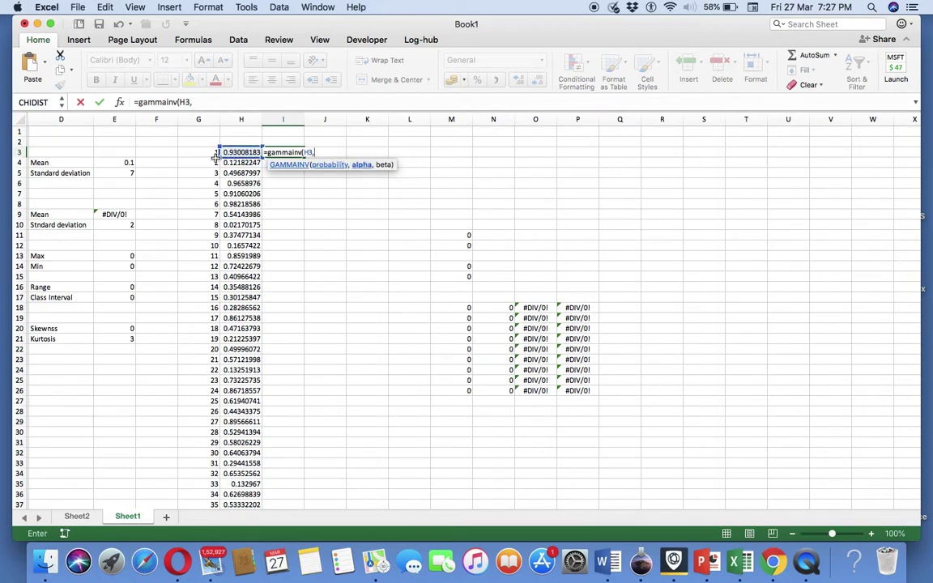
{"action": "left_click", "coordinate": [126, 162]}
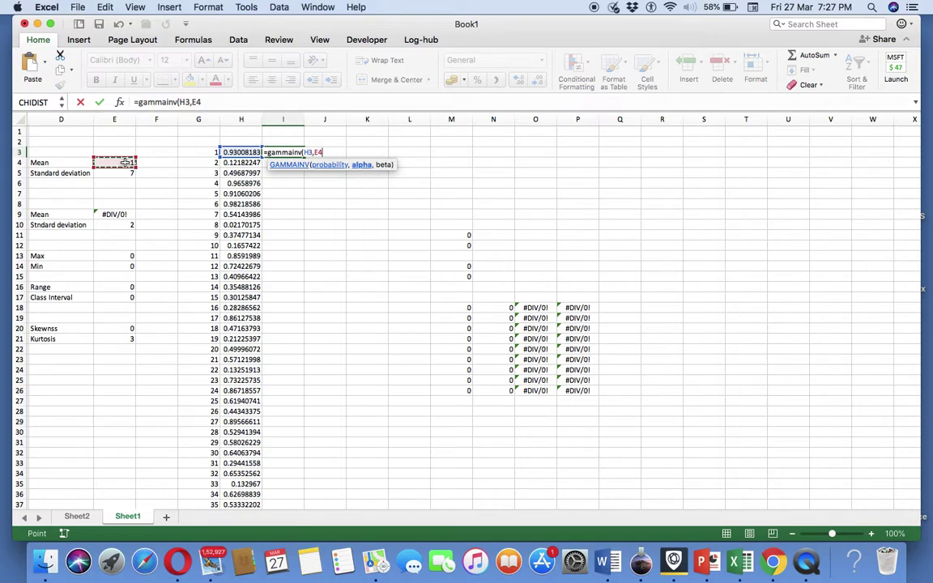
{"action": "type", "text": ","}
{"action": "left_click", "coordinate": [124, 175]}
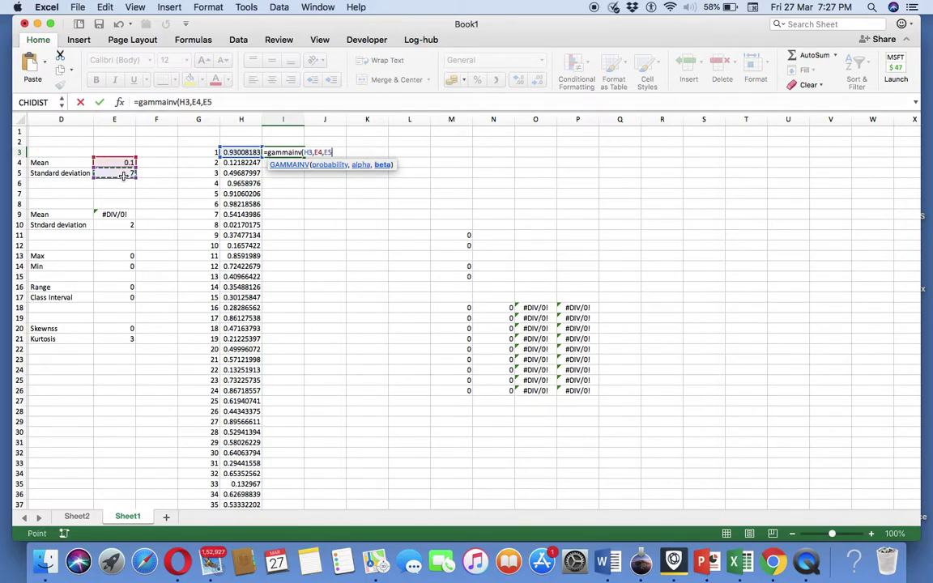
{"action": "type", "text": ")"}
{"action": "key", "text": "Return"}
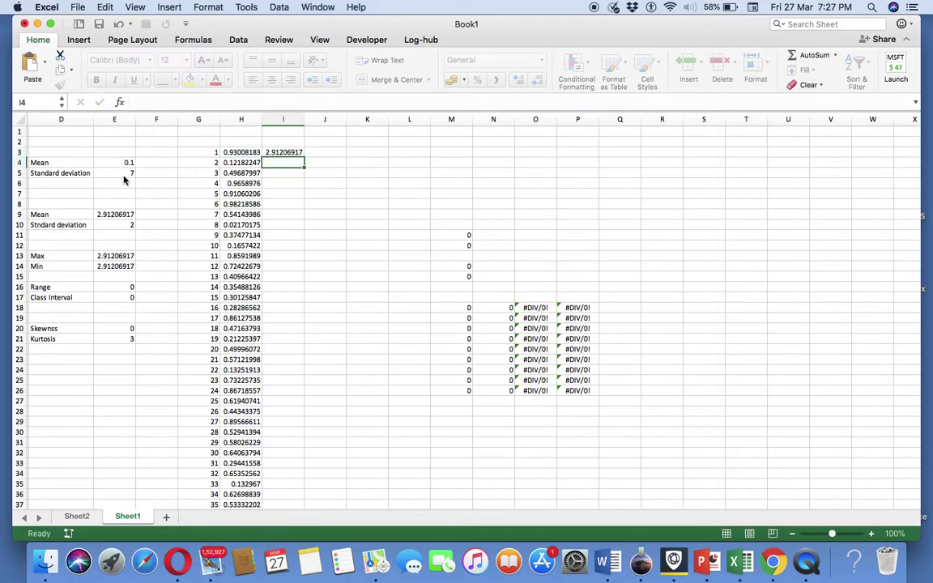
{"action": "left_click", "coordinate": [277, 151]}
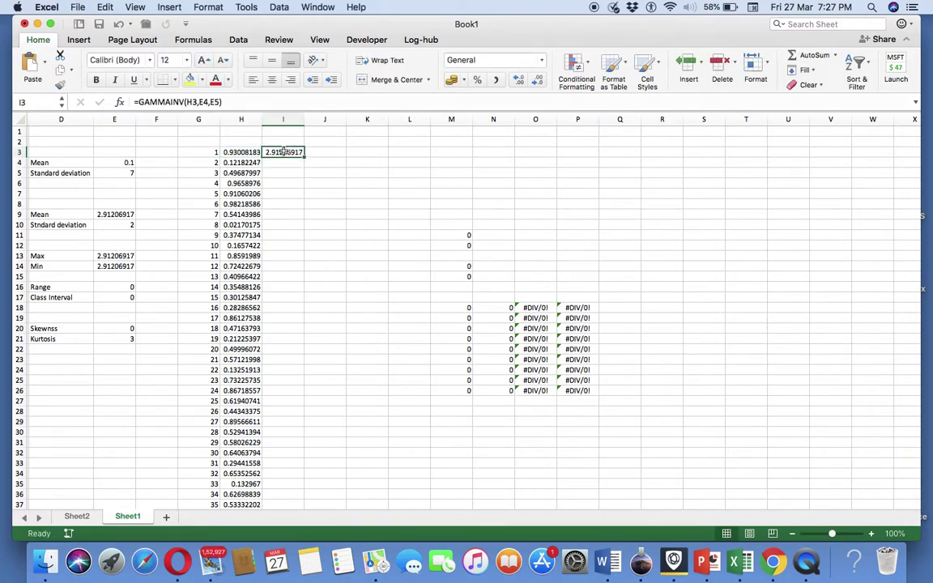
{"action": "double_click", "coordinate": [304, 159]}
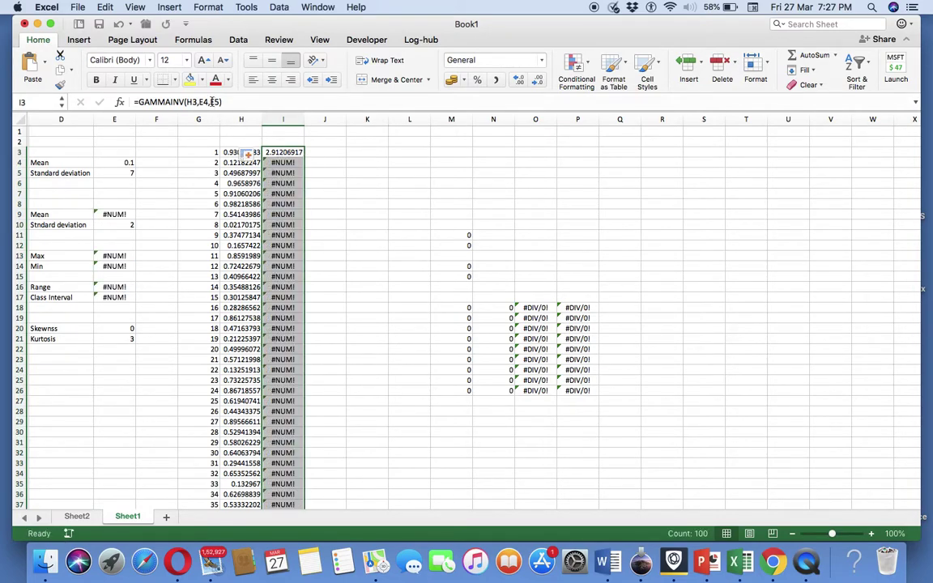
Step: Make the E4 and E5 references in I3 absolute, giving =GAMMAINV(H3,$E$4,$E$5), and refill the formula down column I
{"action": "left_click", "coordinate": [201, 102]}
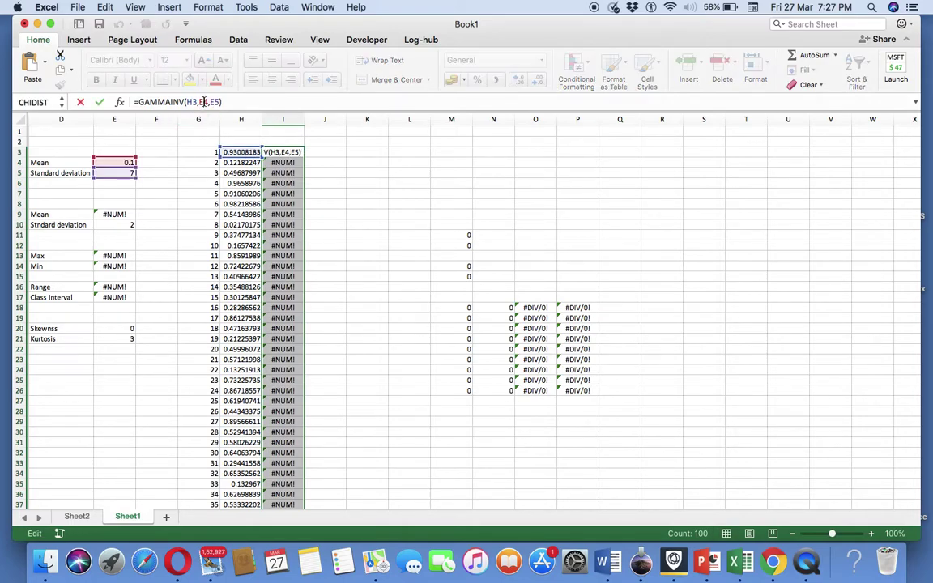
{"action": "key", "text": "Escape"}
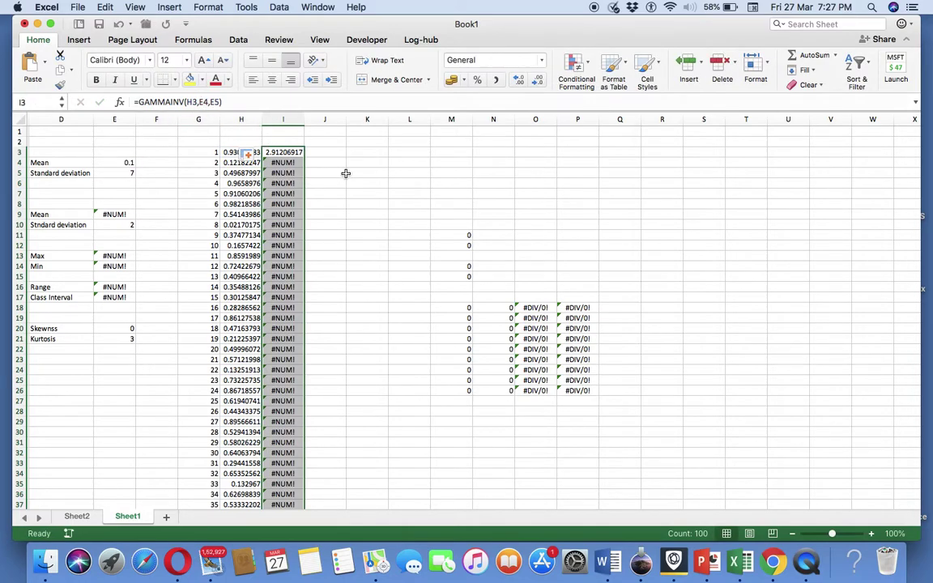
{"action": "left_click", "coordinate": [345, 173]}
{"action": "left_click", "coordinate": [283, 152]}
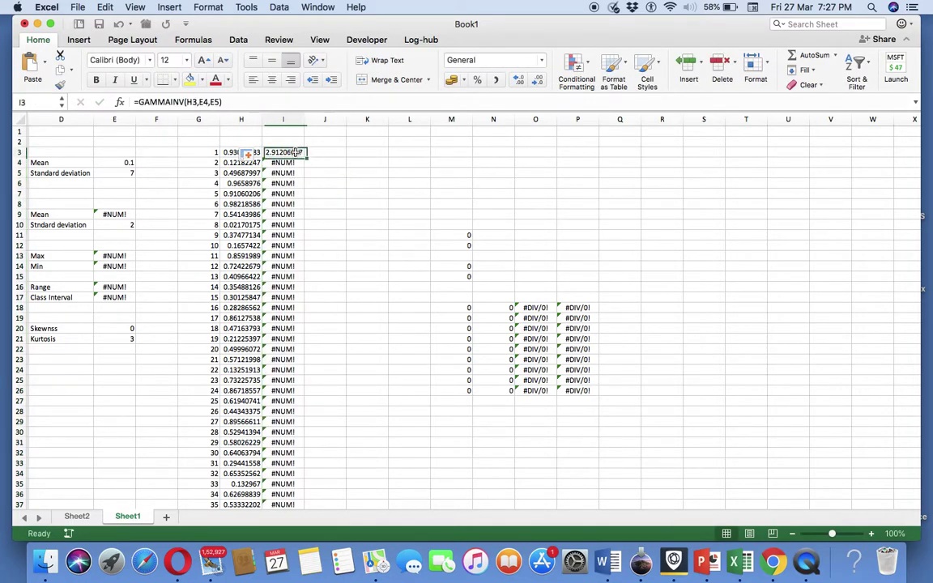
{"action": "left_click", "coordinate": [203, 102]}
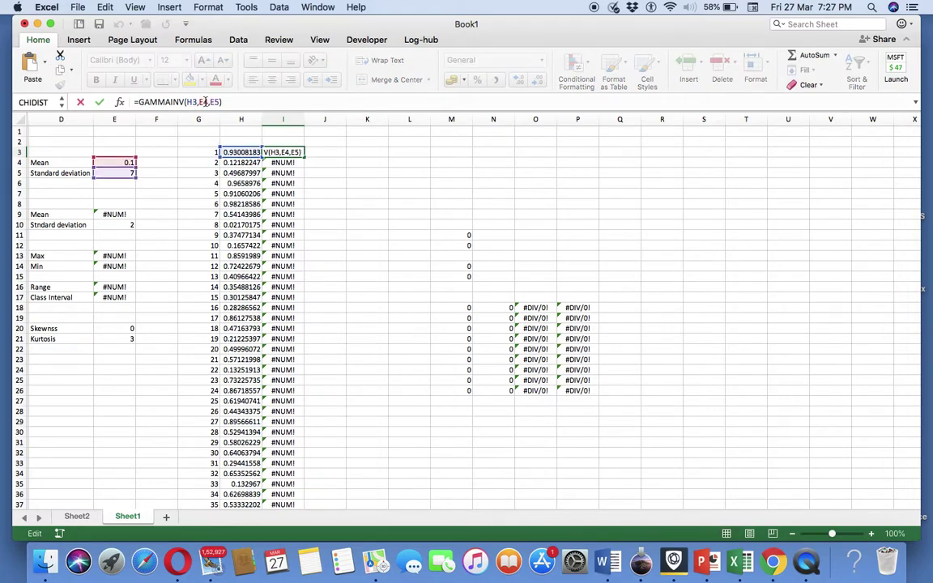
{"action": "double_click", "coordinate": [204, 102]}
{"action": "key", "text": "F4"}
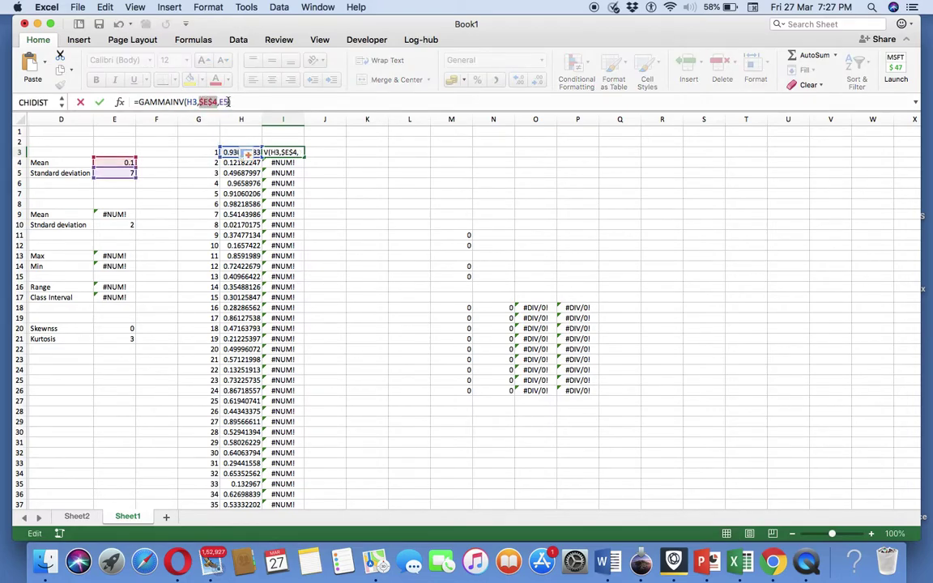
{"action": "left_click", "coordinate": [227, 102]}
{"action": "key", "text": "F4"}
{"action": "key", "text": "Return"}
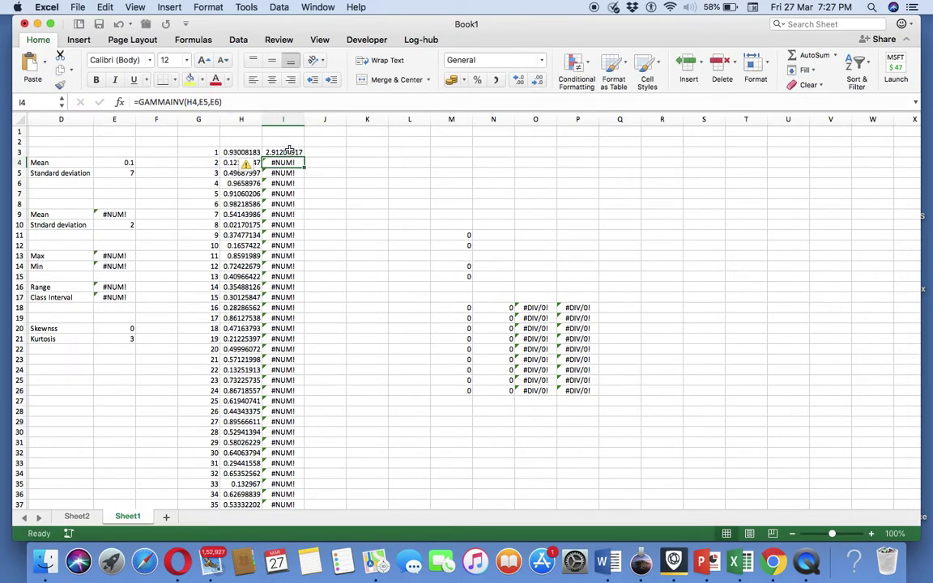
{"action": "left_click", "coordinate": [290, 151]}
{"action": "double_click", "coordinate": [304, 157]}
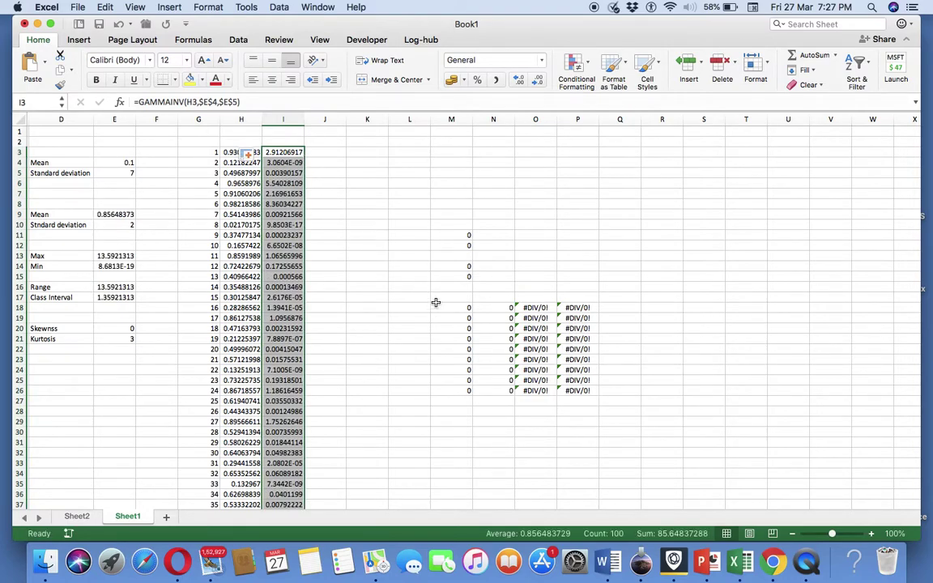
Step: Calculate the minimum of the gamma values in cell M11 with =MIN(I3:I102)
{"action": "left_click", "coordinate": [458, 235]}
{"action": "type", "text": "=m"}
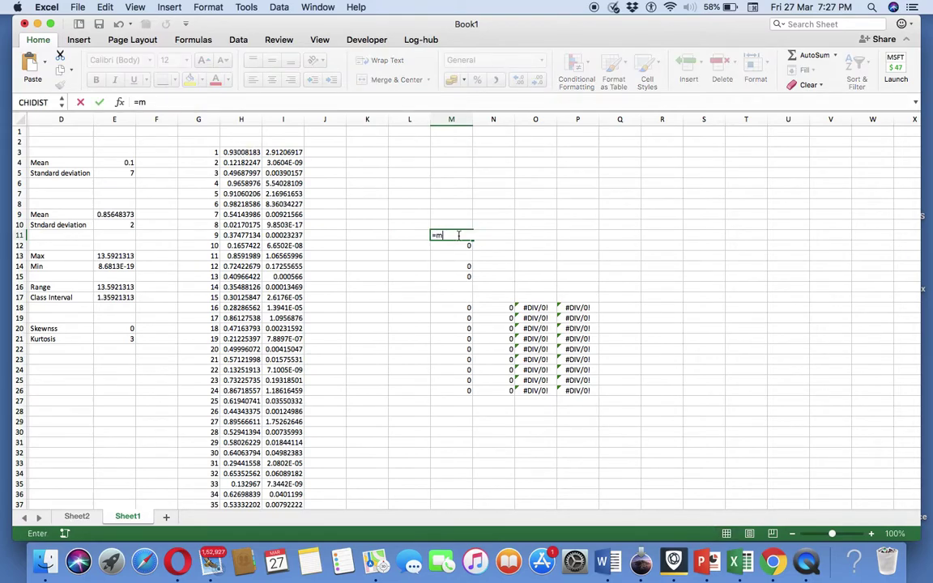
{"action": "type", "text": "in("}
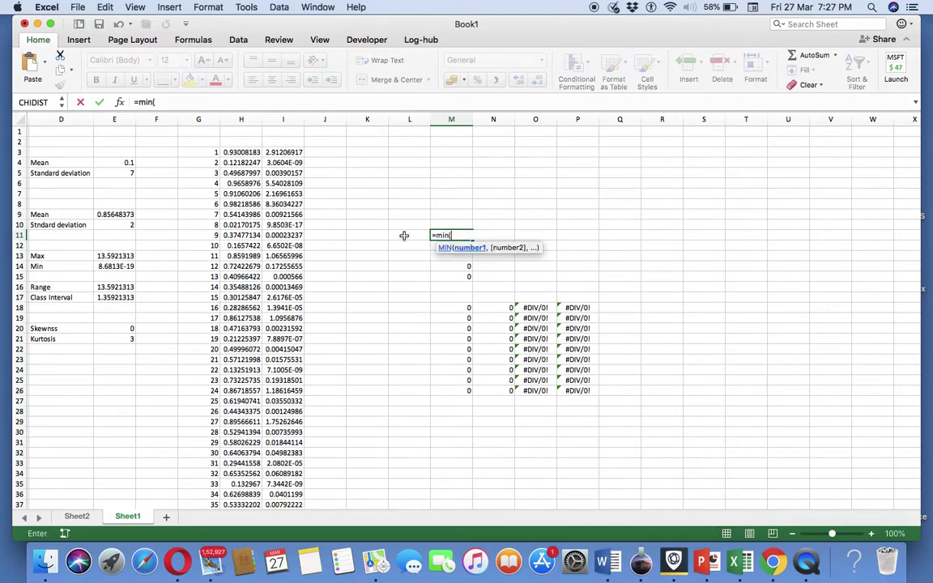
{"action": "left_click", "coordinate": [275, 152]}
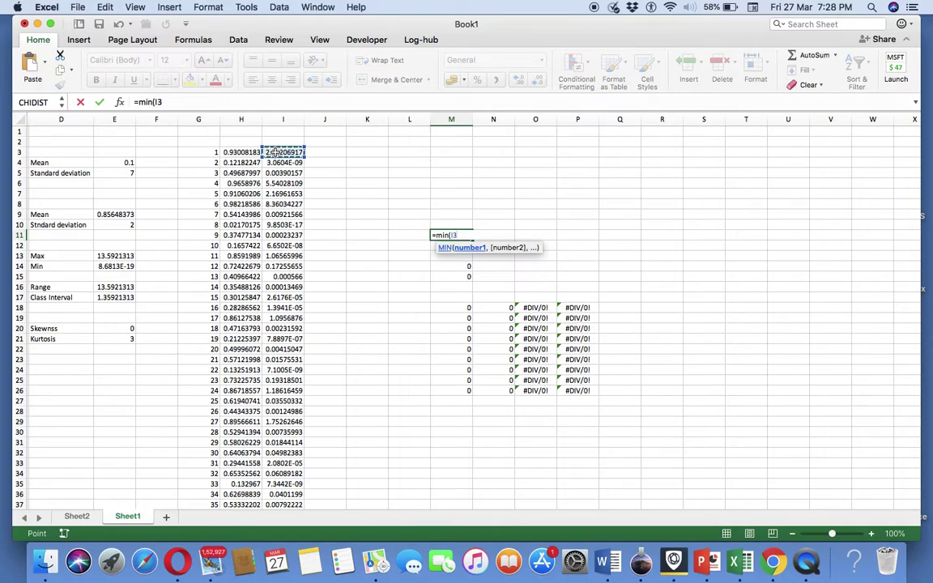
{"action": "key", "text": "super+shift+Down"}
{"action": "key", "text": "Return"}
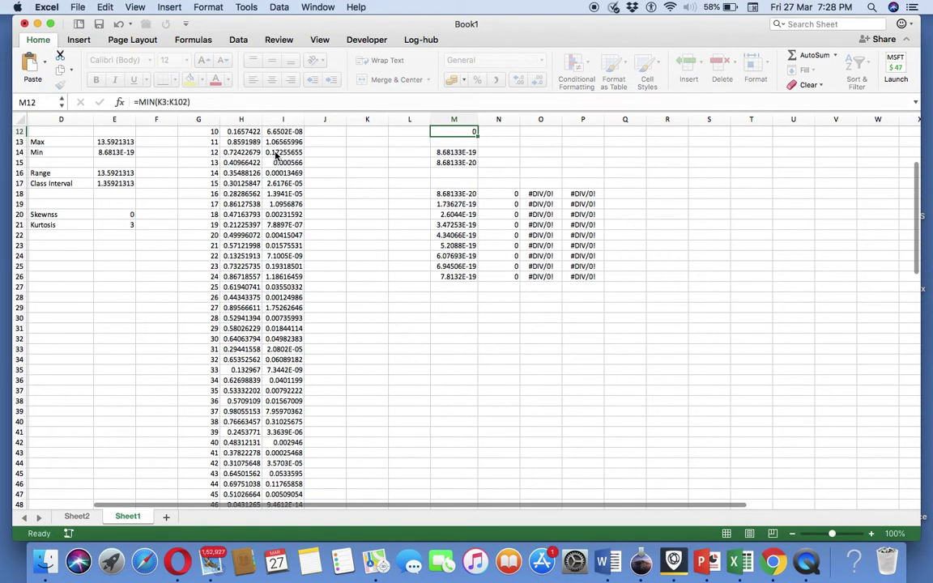
Step: Calculate the maximum of the gamma values in cell M12 with =MAX(I3:I102)
{"action": "scroll", "coordinate": [276, 154], "scroll_direction": "up", "scroll_amount": 1}
{"action": "key", "text": "Down"}
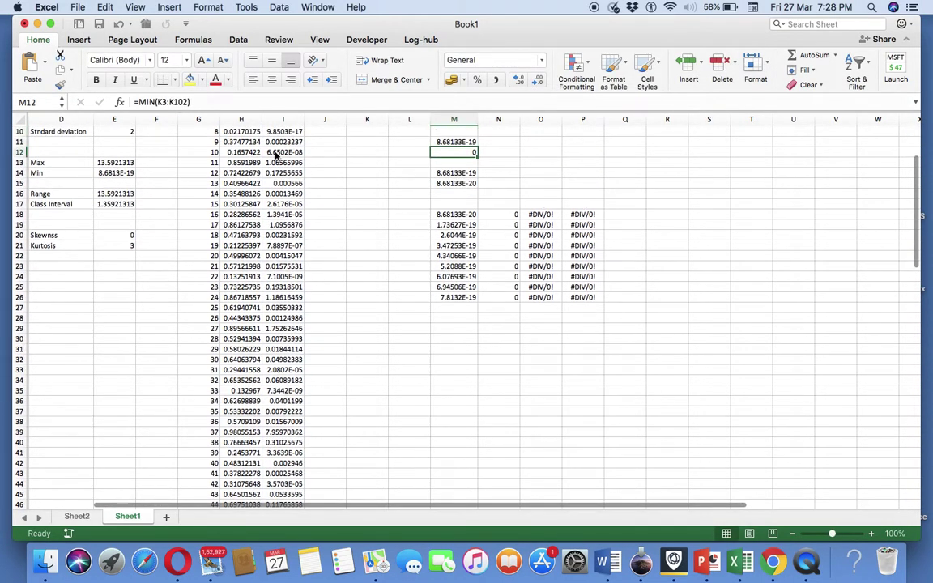
{"action": "type", "text": "=max("}
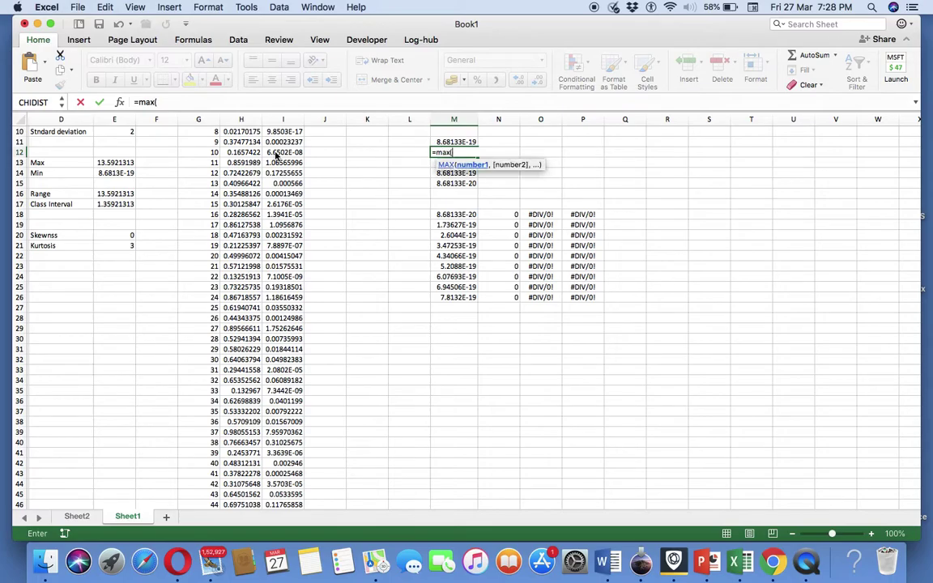
{"action": "scroll", "coordinate": [276, 154], "scroll_direction": "up", "scroll_amount": 5}
{"action": "left_click", "coordinate": [275, 152]}
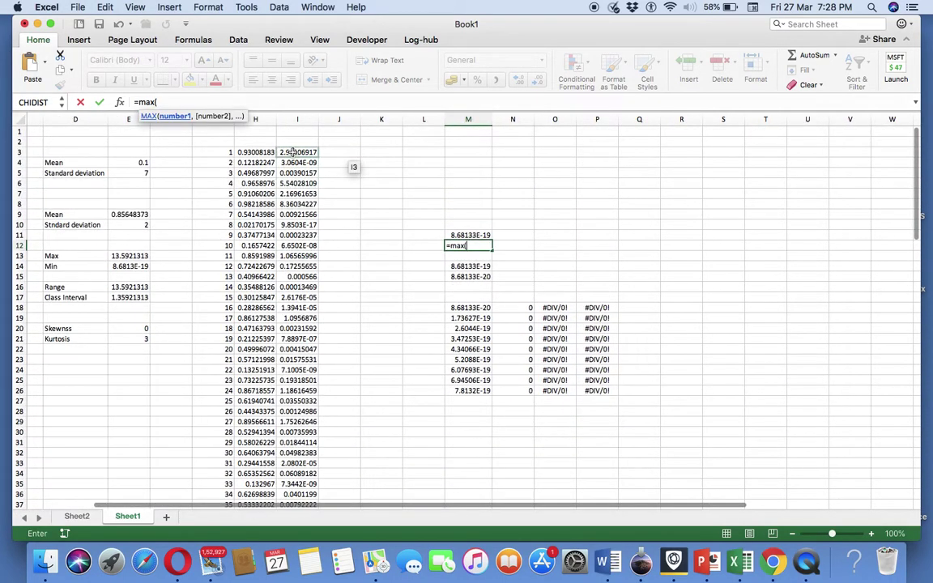
{"action": "key", "text": "ctrl+shift+Down"}
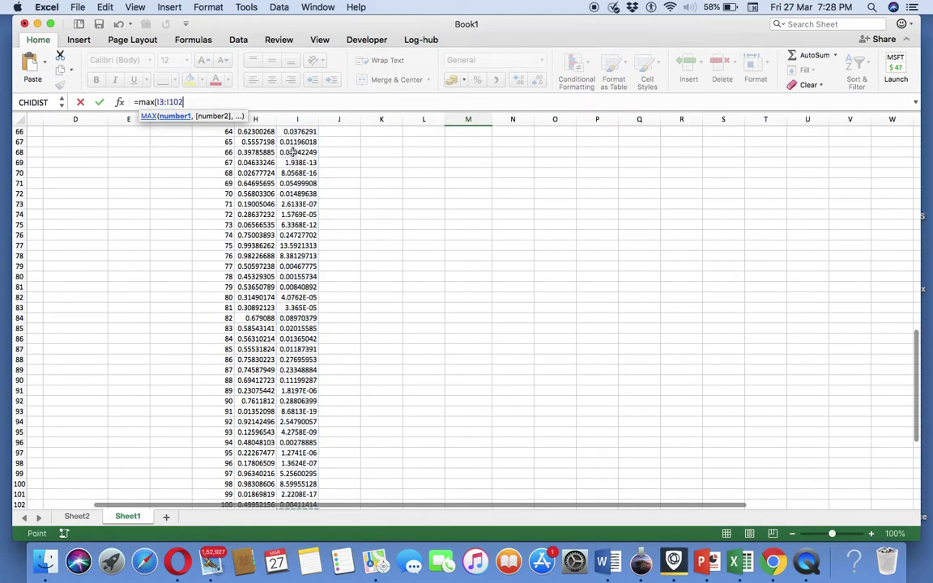
{"action": "key", "text": "shift+Return"}
{"action": "scroll", "coordinate": [296, 154], "scroll_direction": "up", "scroll_amount": 2}
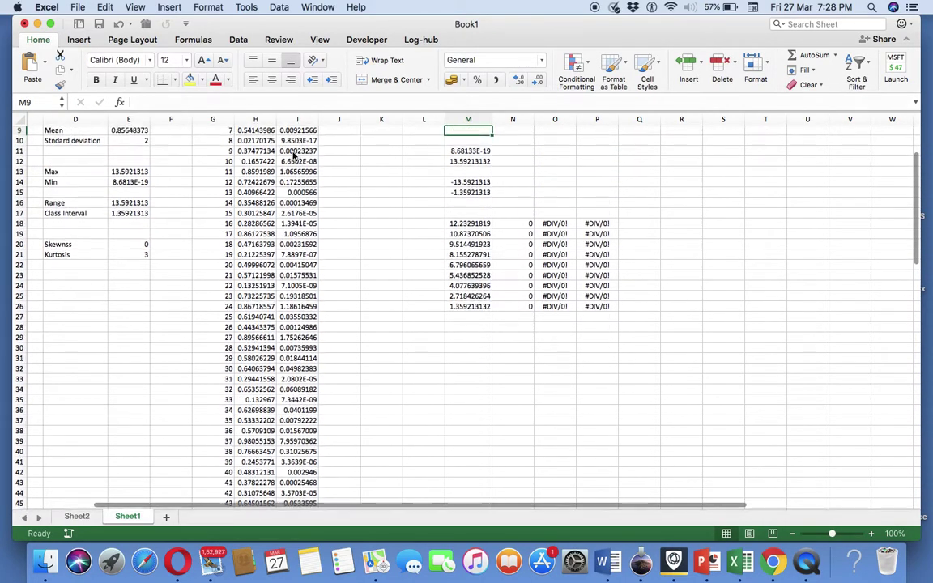
Step: Replace the range formula in cell M14 with =M12-M11 so the minimum is subtracted from the maximum
{"action": "key", "text": "Down"}
{"action": "key", "text": "Down"}
{"action": "key", "text": "Down"}
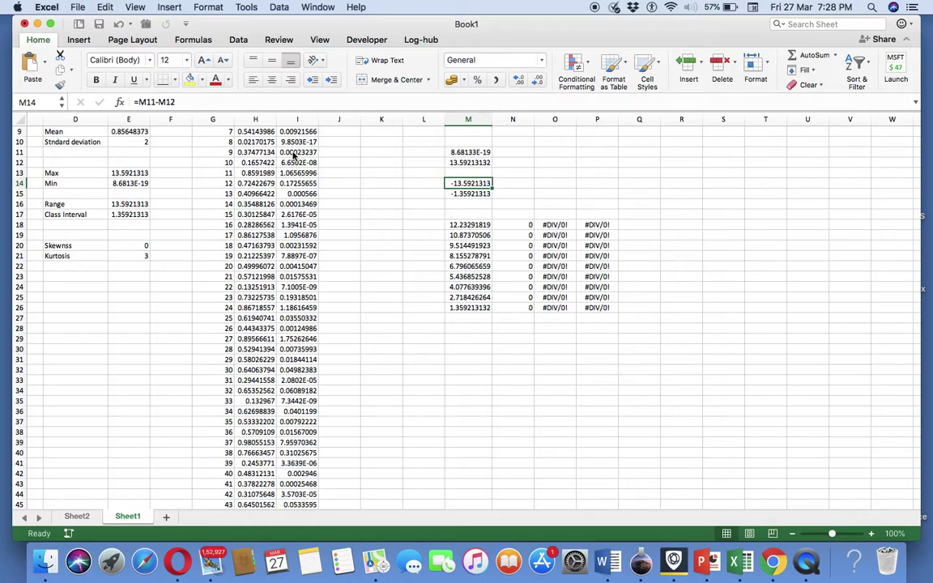
{"action": "key", "text": "Up"}
{"action": "key", "text": "Up"}
{"action": "key", "text": "Up"}
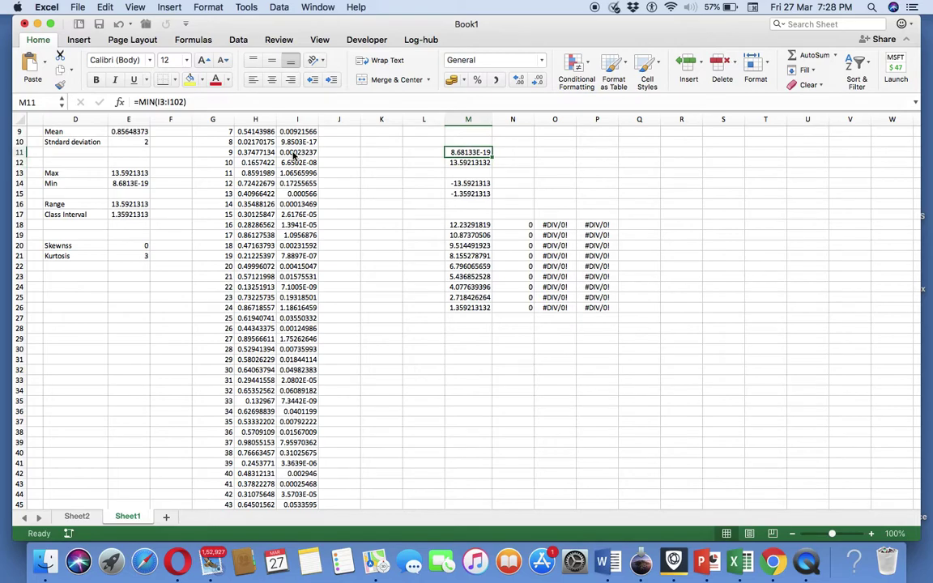
{"action": "key", "text": "Down"}
{"action": "key", "text": "Down"}
{"action": "key", "text": "Down"}
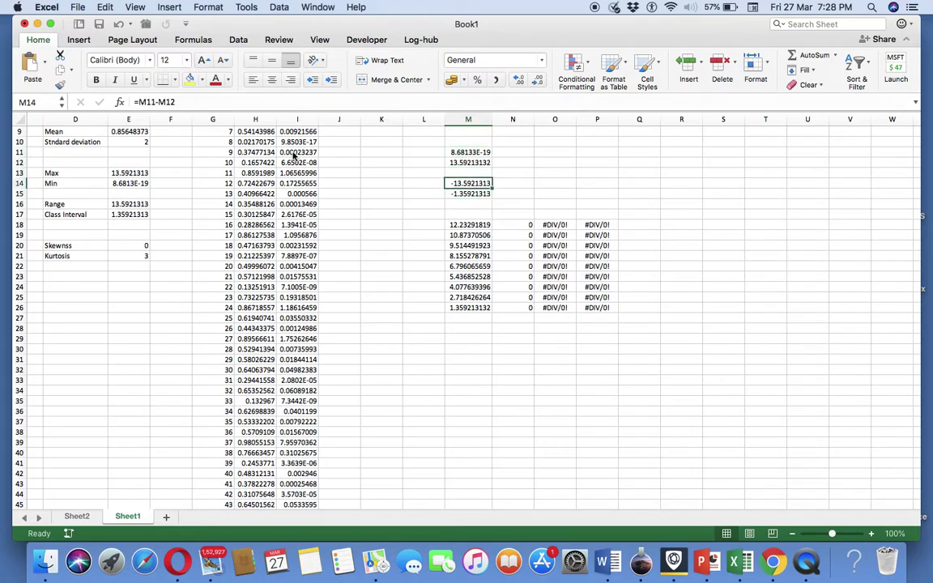
{"action": "type", "text": "="}
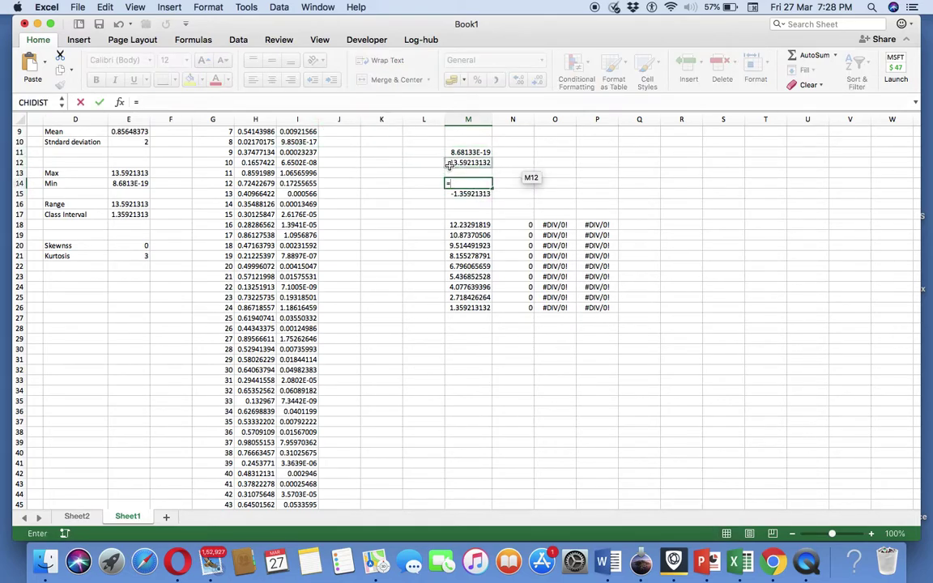
{"action": "left_click", "coordinate": [450, 165]}
{"action": "type", "text": "-"}
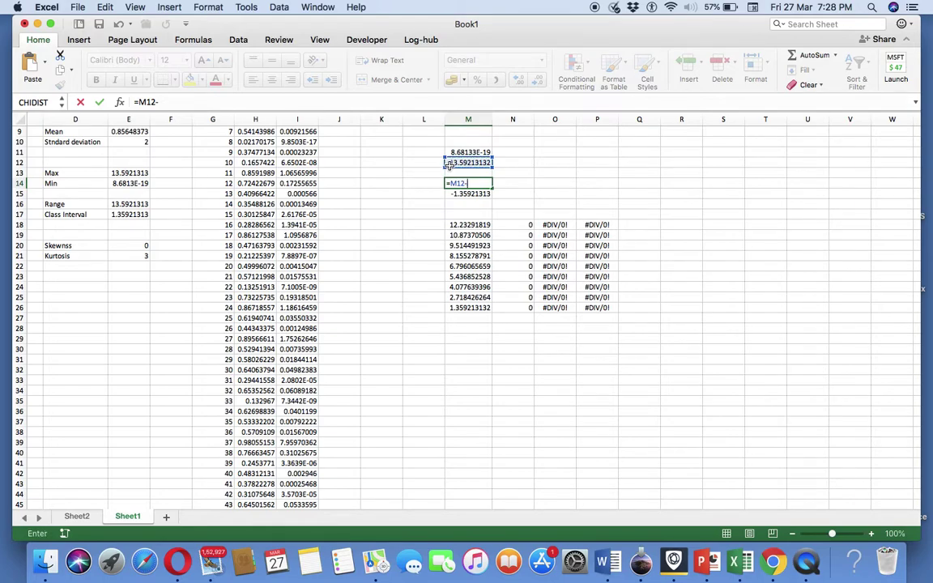
{"action": "left_click", "coordinate": [468, 153]}
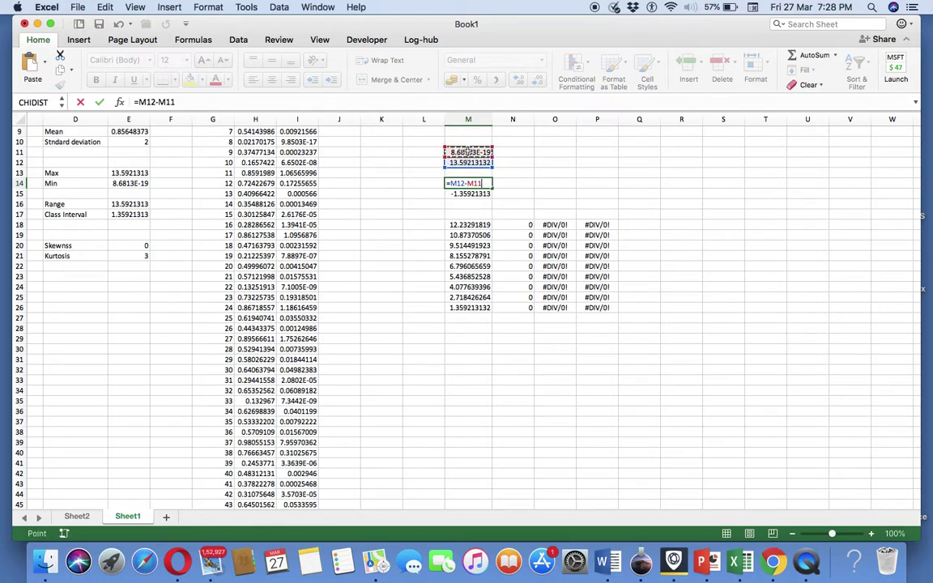
{"action": "key", "text": "Return"}
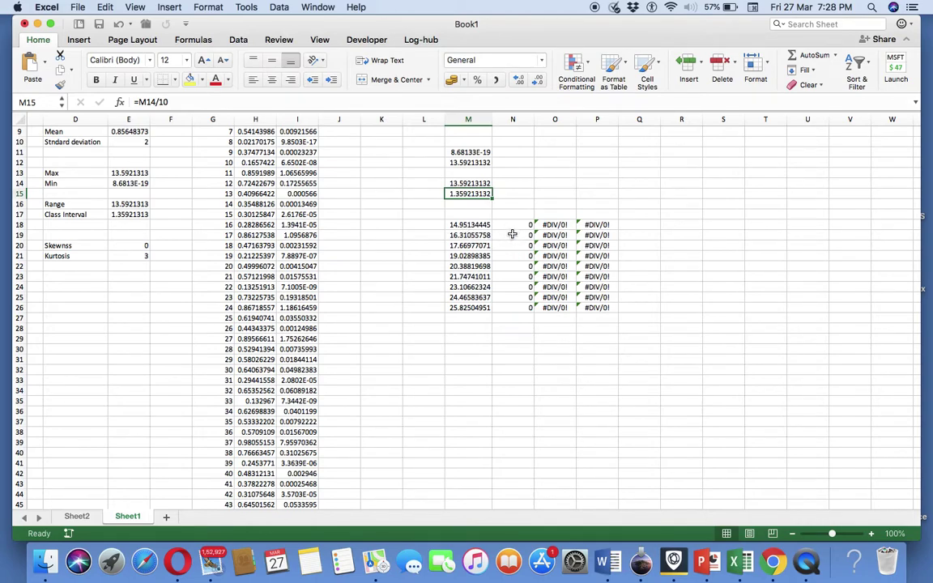
{"action": "left_click_drag", "start_coordinate": [518, 226], "coordinate": [521, 301]}
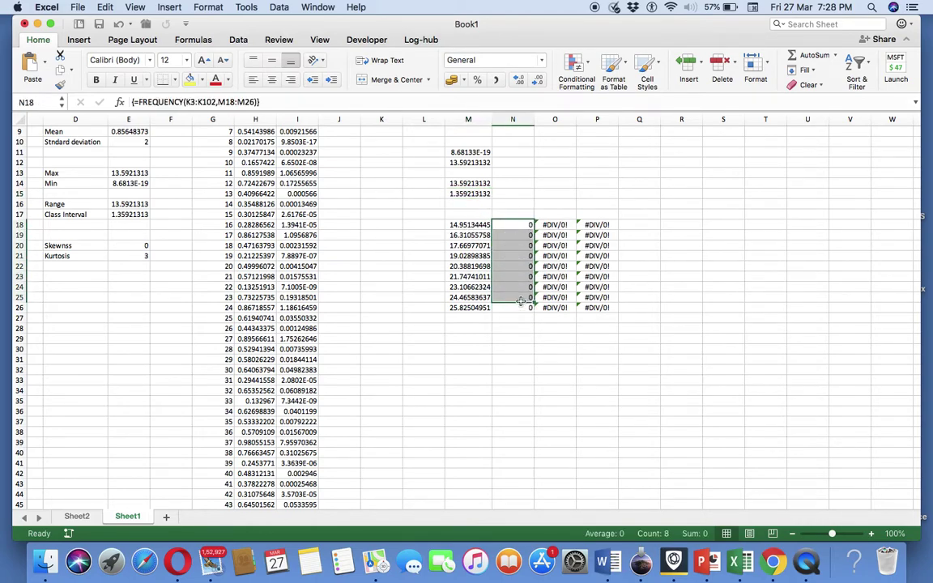
{"action": "type", "text": "=freq"}
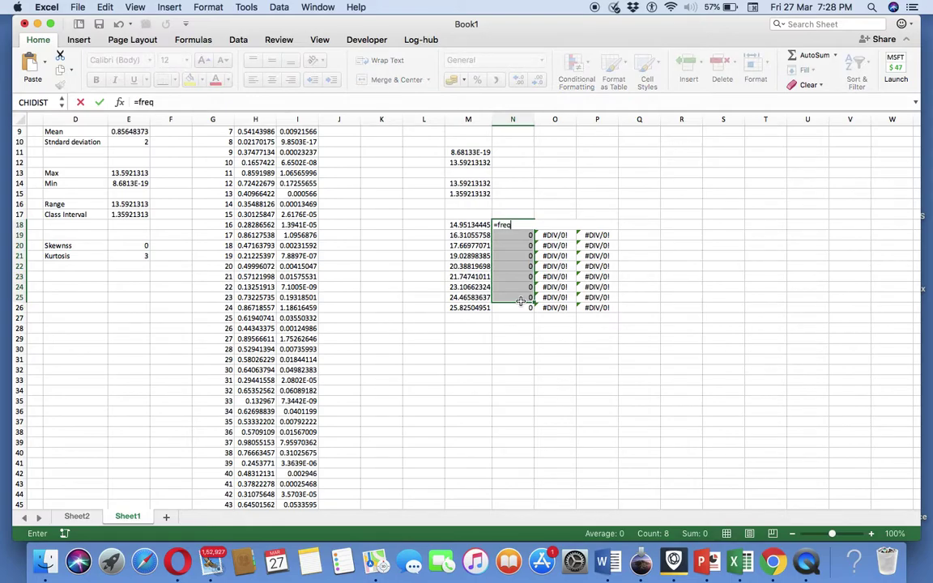
{"action": "type", "text": "uency("}
{"action": "scroll", "coordinate": [500, 316], "scroll_direction": "up", "scroll_amount": 3}
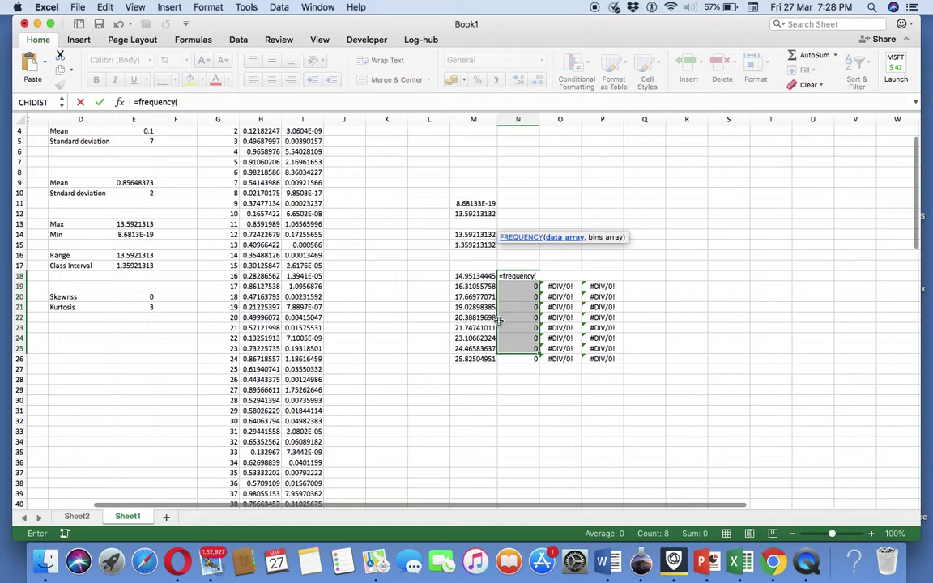
{"action": "scroll", "coordinate": [500, 320], "scroll_direction": "up", "scroll_amount": 3}
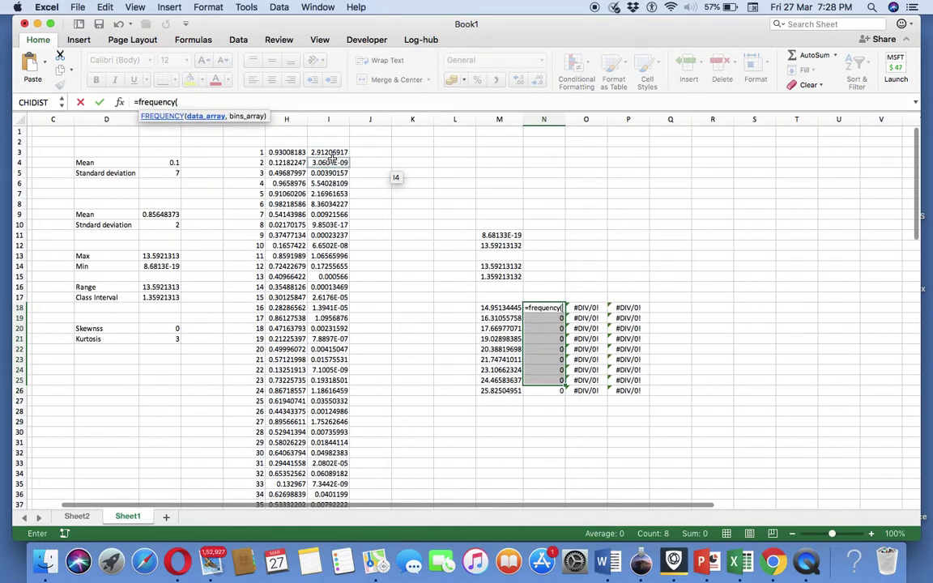
{"action": "left_click", "coordinate": [332, 160]}
{"action": "left_click", "coordinate": [332, 152]}
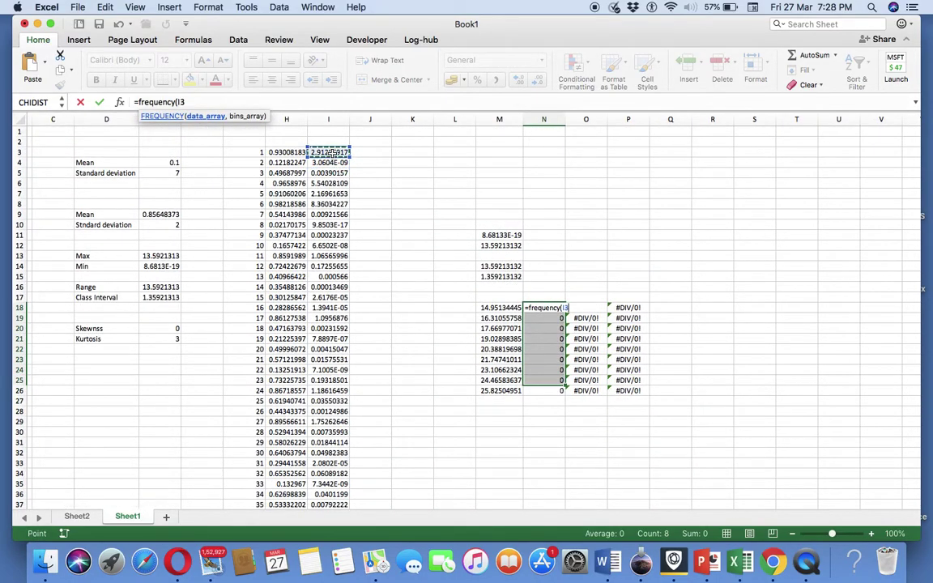
{"action": "key", "text": "super+shift+Down"}
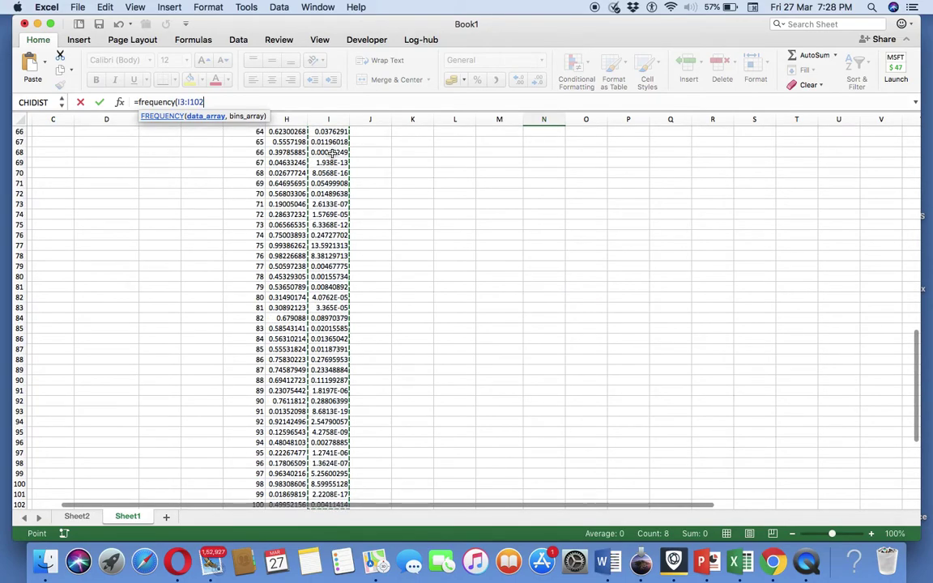
{"action": "type", "text": ","}
{"action": "scroll", "coordinate": [331, 152], "scroll_direction": "up", "scroll_amount": 15}
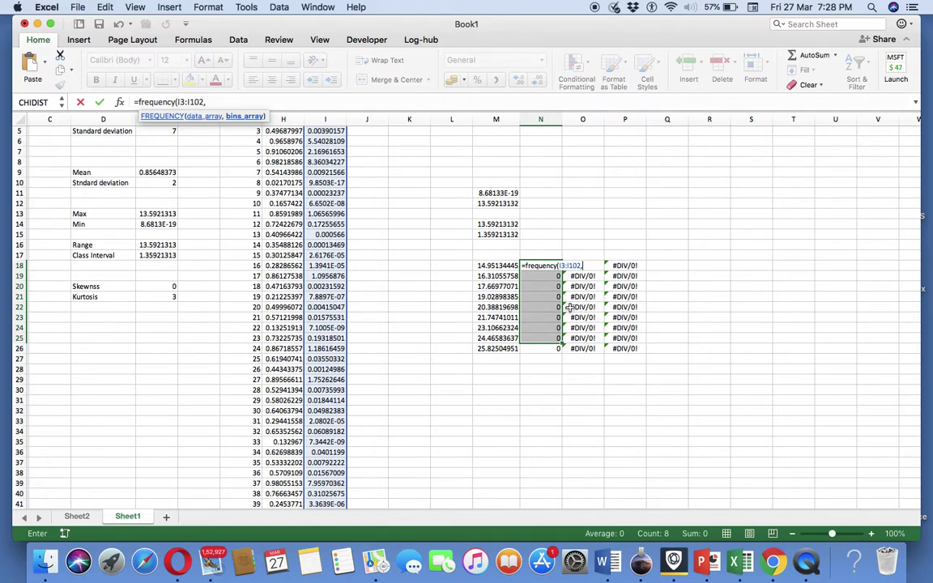
{"action": "type", "text": "M18:M26)"}
{"action": "key", "text": "ctrl+shift+Return"}
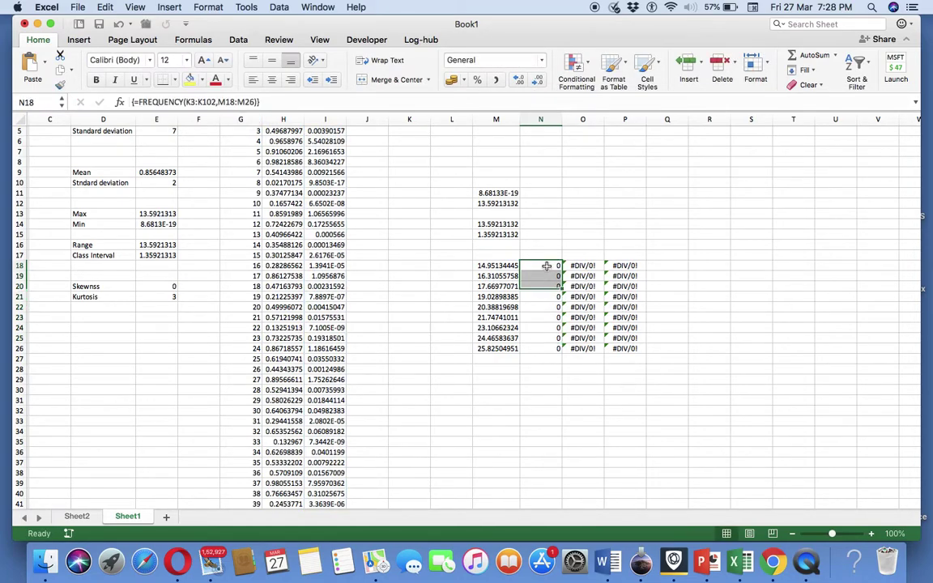
Step: Enter =FREQUENCY(I3:I102,M18:M26) as an array formula across N18:N26 to count the gamma values per class
{"action": "key", "text": "shift+Down"}
{"action": "key", "text": "shift+Down"}
{"action": "key", "text": "shift+Down"}
{"action": "key", "text": "shift+Down"}
{"action": "key", "text": "shift+Down"}
{"action": "key", "text": "shift+Down"}
{"action": "key", "text": "shift+Down"}
{"action": "key", "text": "shift+Down"}
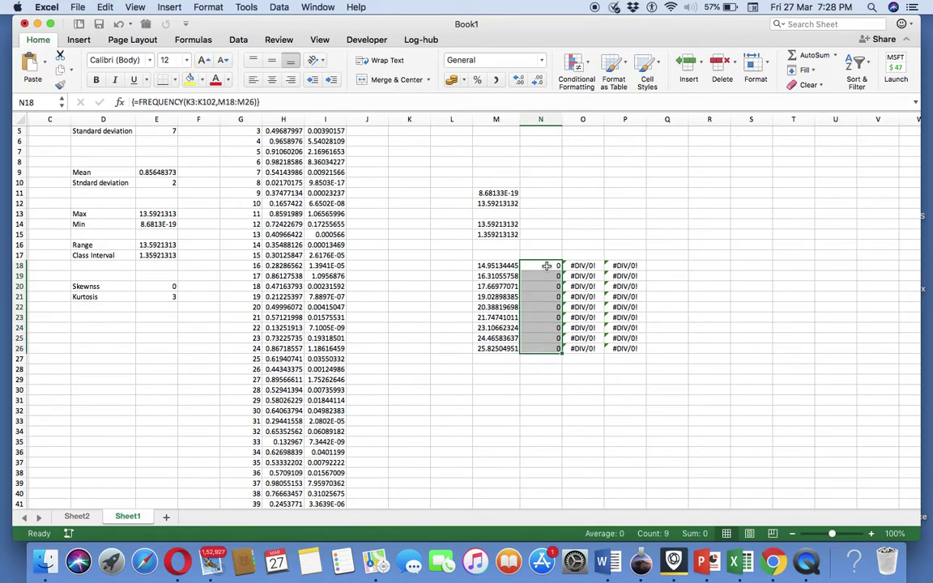
{"action": "type", "text": "=freq"}
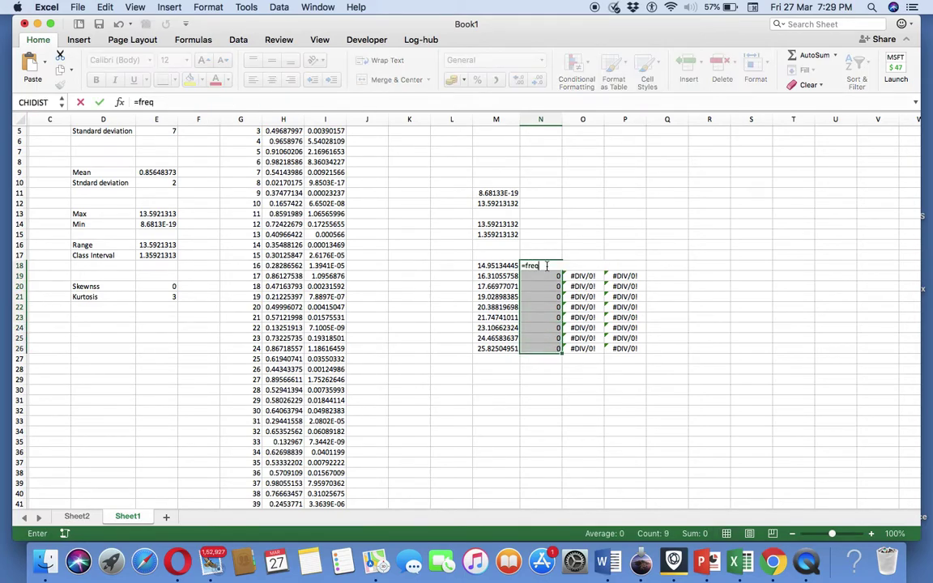
{"action": "type", "text": "uency("}
{"action": "scroll", "coordinate": [460, 160], "scroll_direction": "up", "scroll_amount": 3}
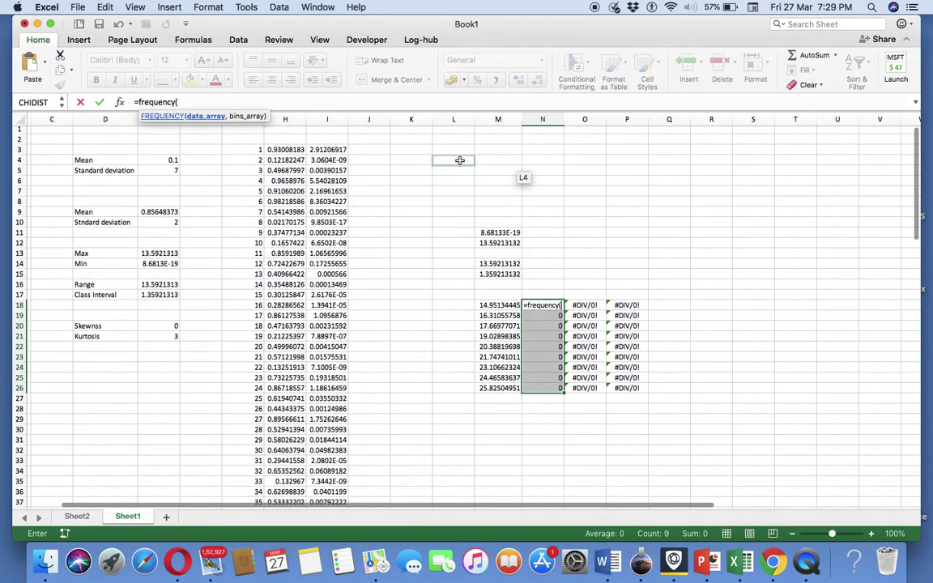
{"action": "left_click", "coordinate": [321, 150]}
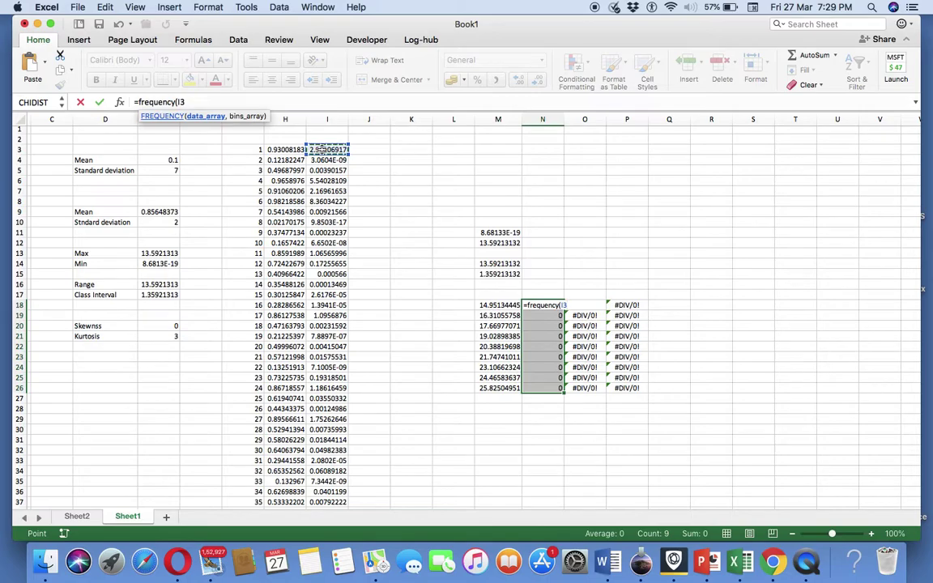
{"action": "key", "text": "ctrl+shift+Down"}
{"action": "type", "text": ","}
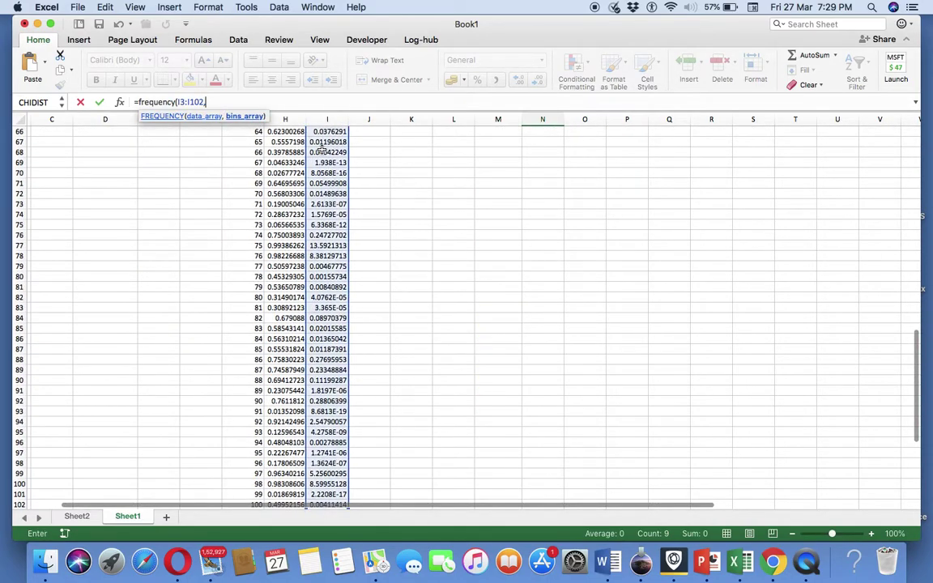
{"action": "scroll", "coordinate": [456, 140], "scroll_direction": "up", "scroll_amount": 15}
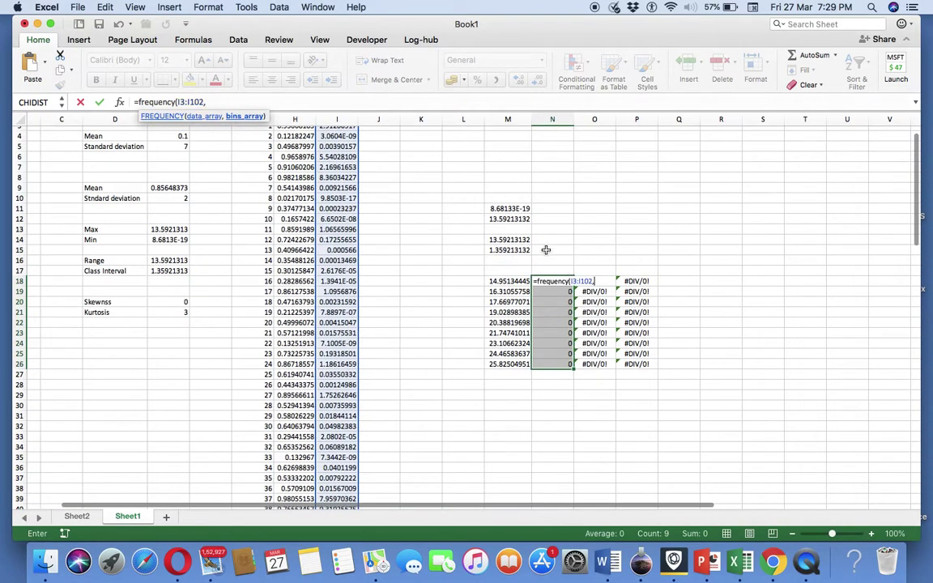
{"action": "left_click", "coordinate": [506, 282]}
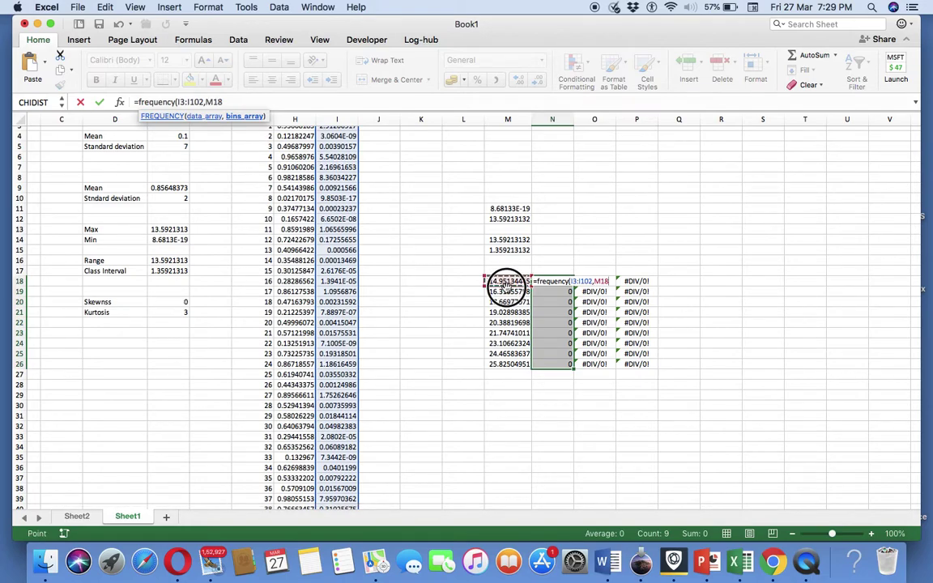
{"action": "left_click_drag", "start_coordinate": [506, 283], "coordinate": [504, 361]}
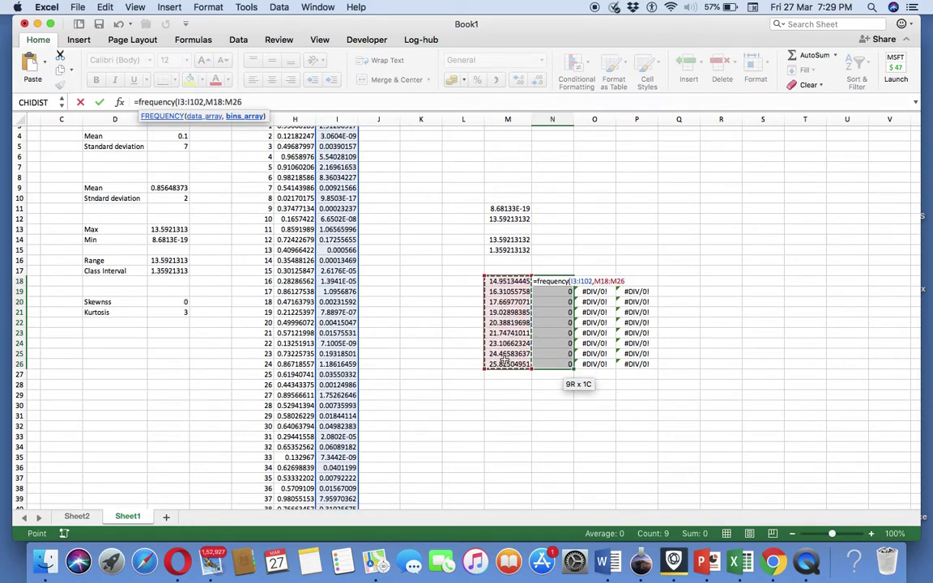
{"action": "type", "text": ")"}
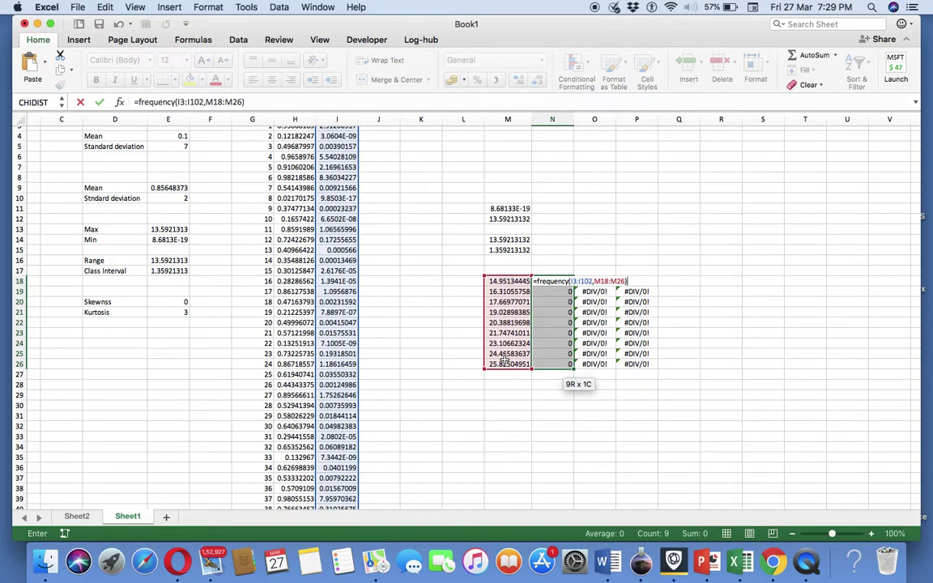
{"action": "key", "text": "ctrl+shift+Return"}
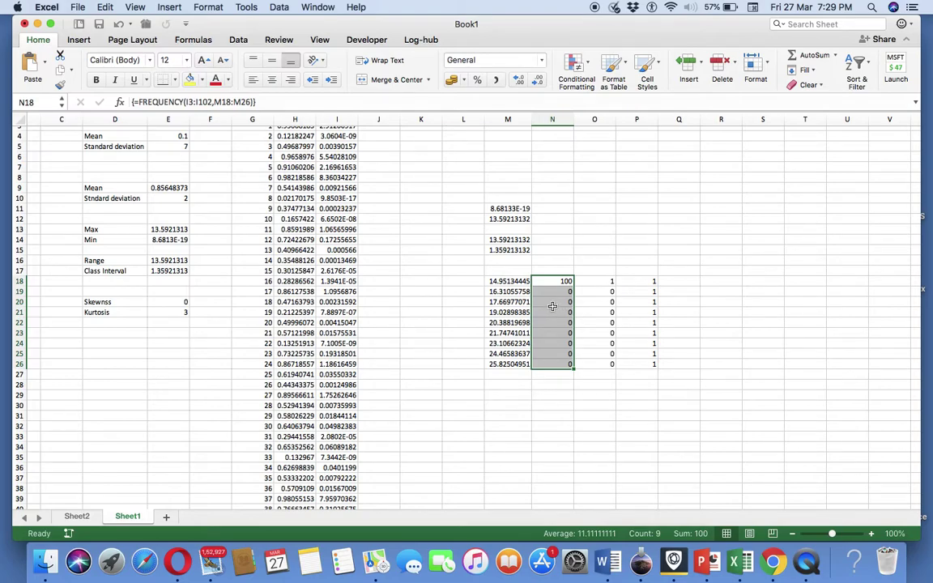
{"action": "left_click", "coordinate": [568, 312]}
{"action": "left_click", "coordinate": [512, 283]}
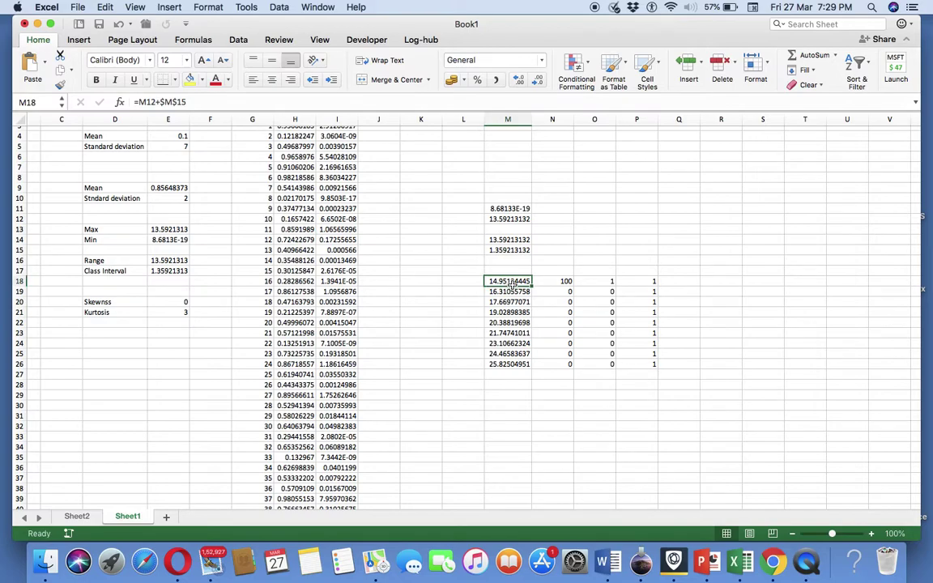
{"action": "type", "text": "="}
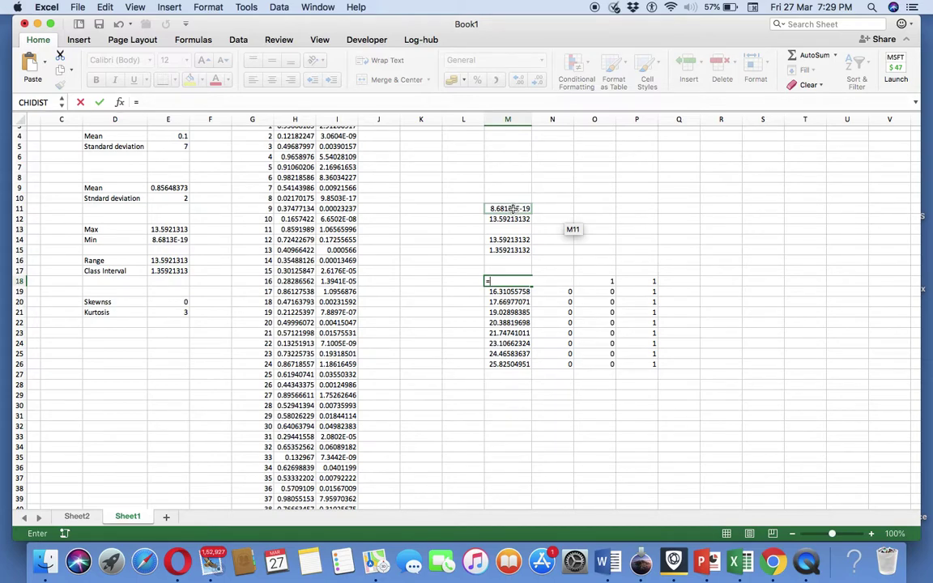
{"action": "left_click", "coordinate": [509, 250]}
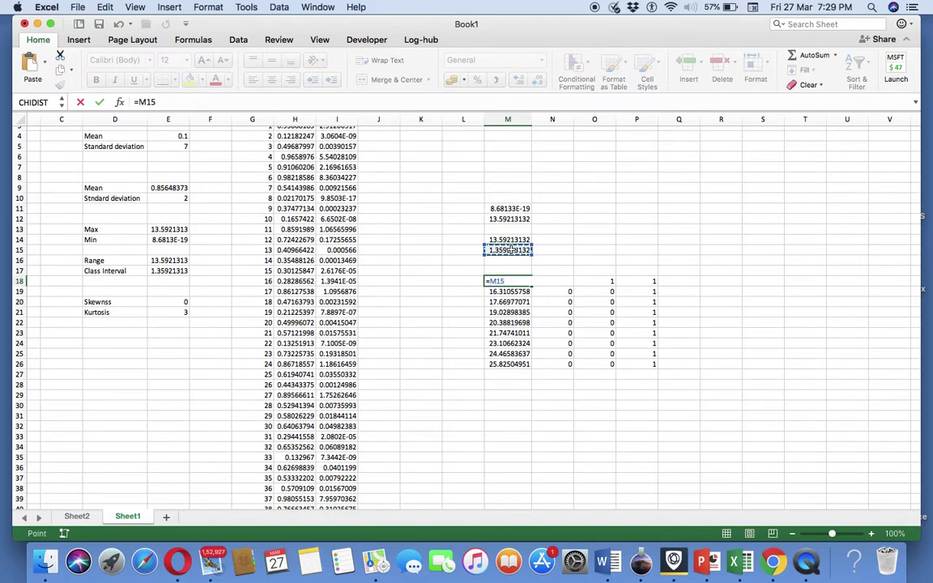
{"action": "type", "text": "+"}
{"action": "key", "text": "Escape"}
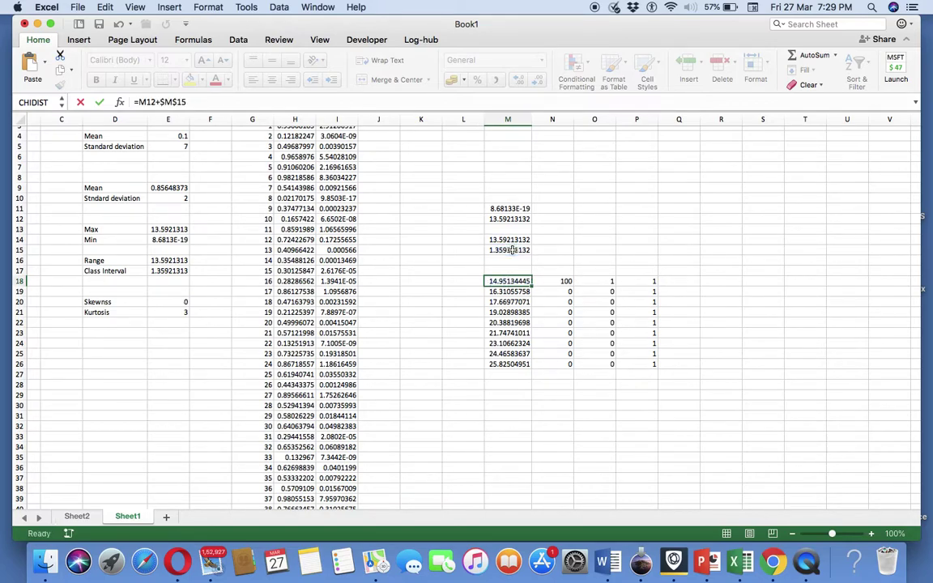
Step: Replace the first class limit in cell M18 with =M11+$M$15, adding the class interval to the minimum
{"action": "type", "text": "="}
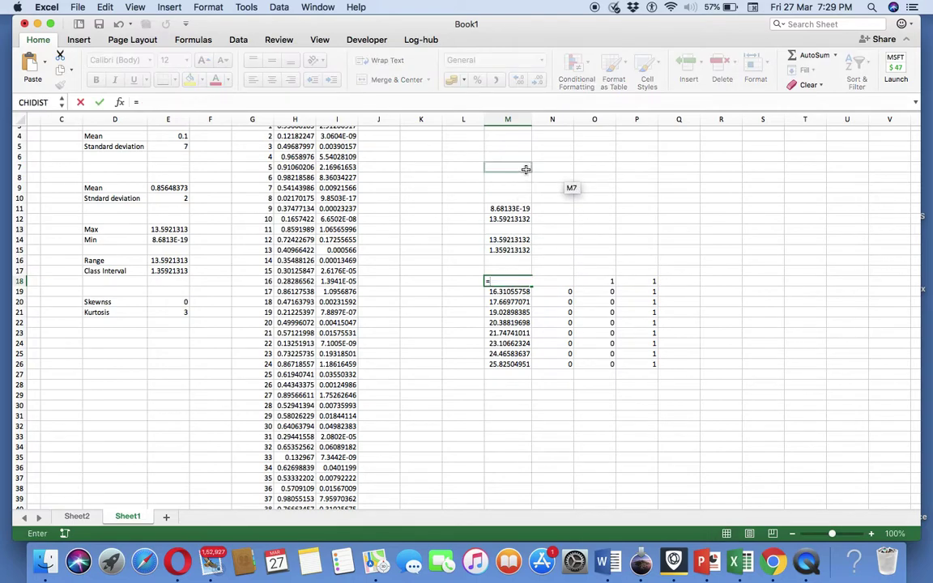
{"action": "left_click", "coordinate": [509, 208]}
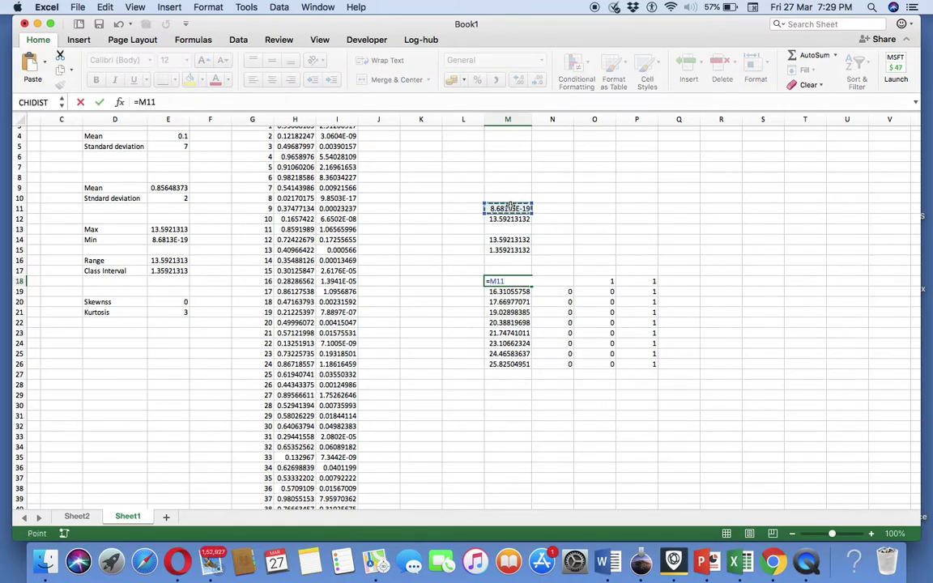
{"action": "type", "text": "+"}
{"action": "left_click", "coordinate": [502, 251]}
{"action": "key", "text": "F4"}
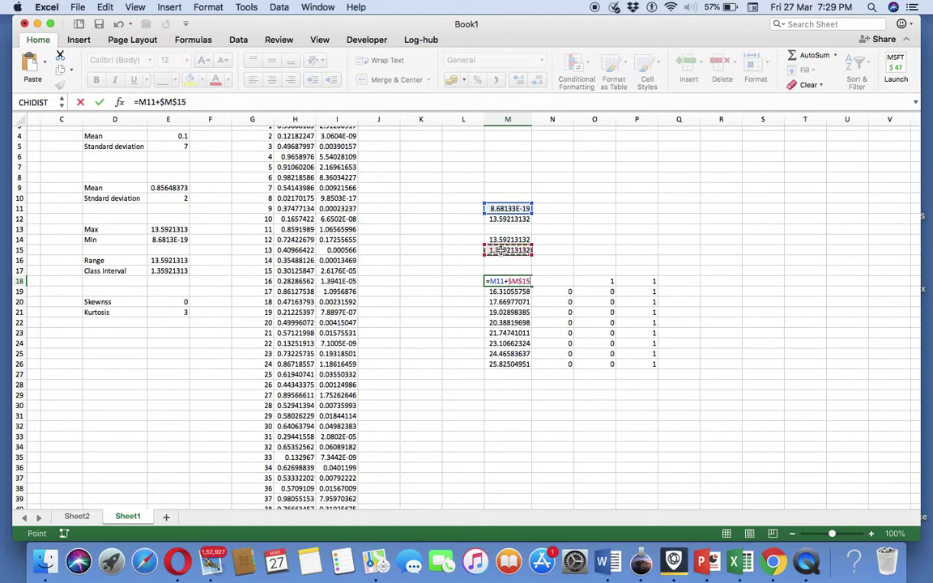
{"action": "key", "text": "Return"}
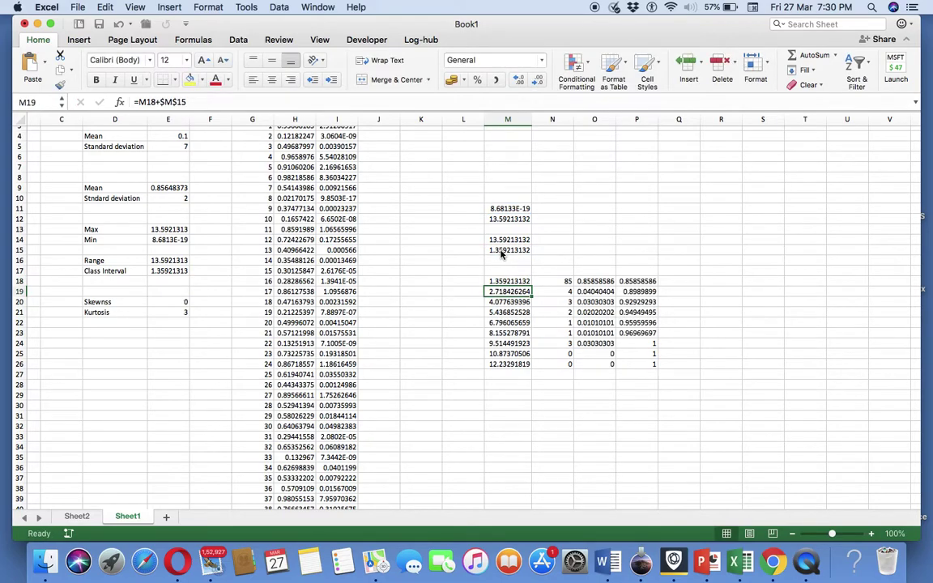
{"action": "left_click", "coordinate": [517, 277]}
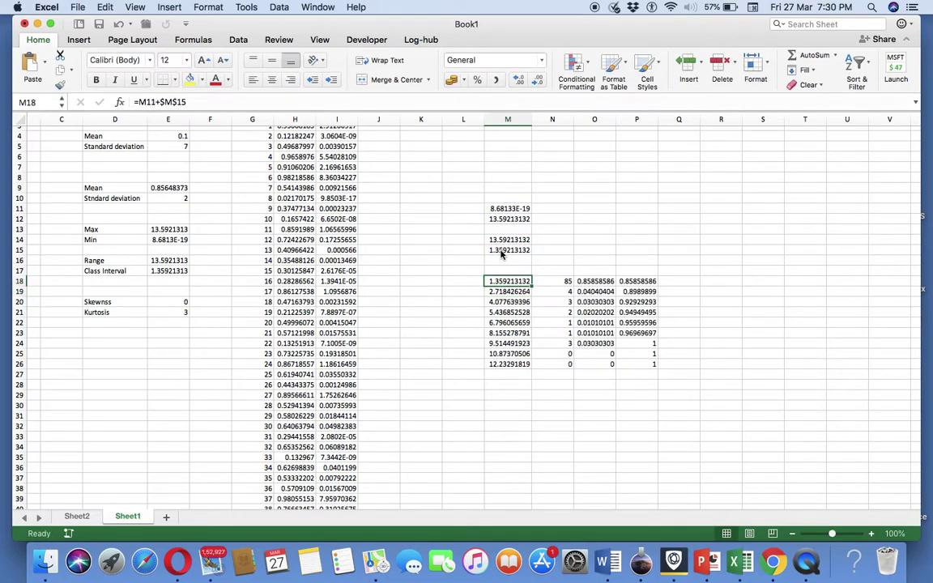
Step: Re-enter the second class limit in cell M19 as =M18+$M$15 with an absolute reference to the class interval
{"action": "left_click", "coordinate": [522, 292]}
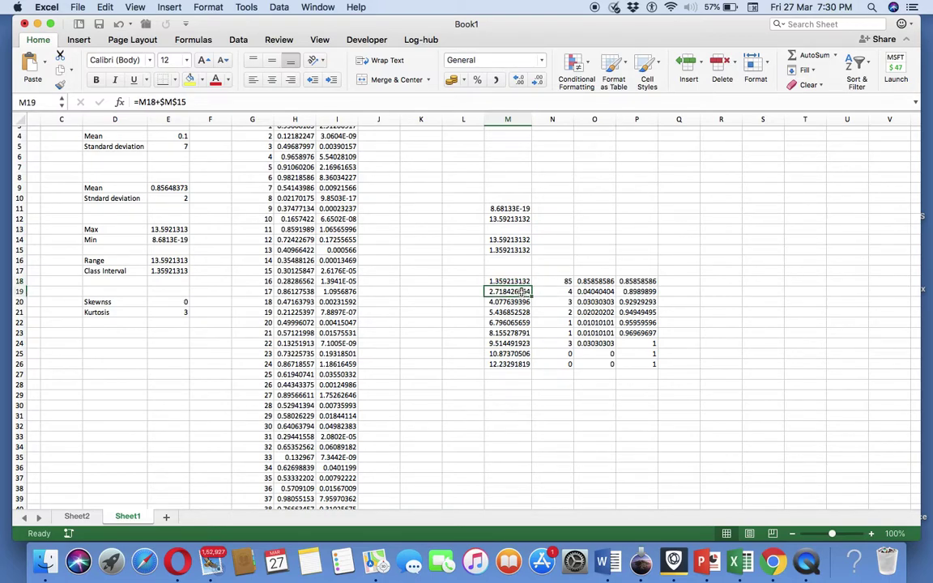
{"action": "type", "text": "="}
{"action": "left_click", "coordinate": [517, 281]}
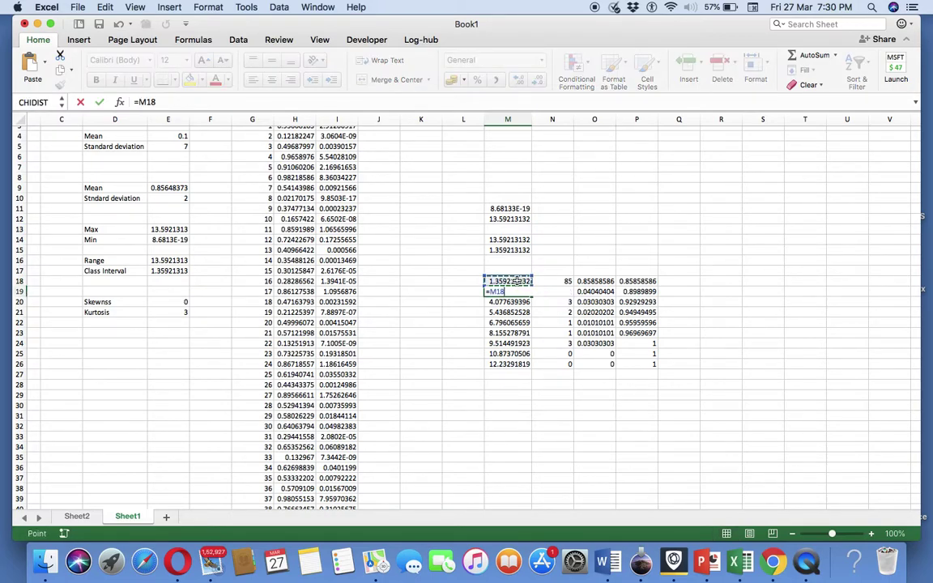
{"action": "type", "text": "+"}
{"action": "left_click", "coordinate": [516, 251]}
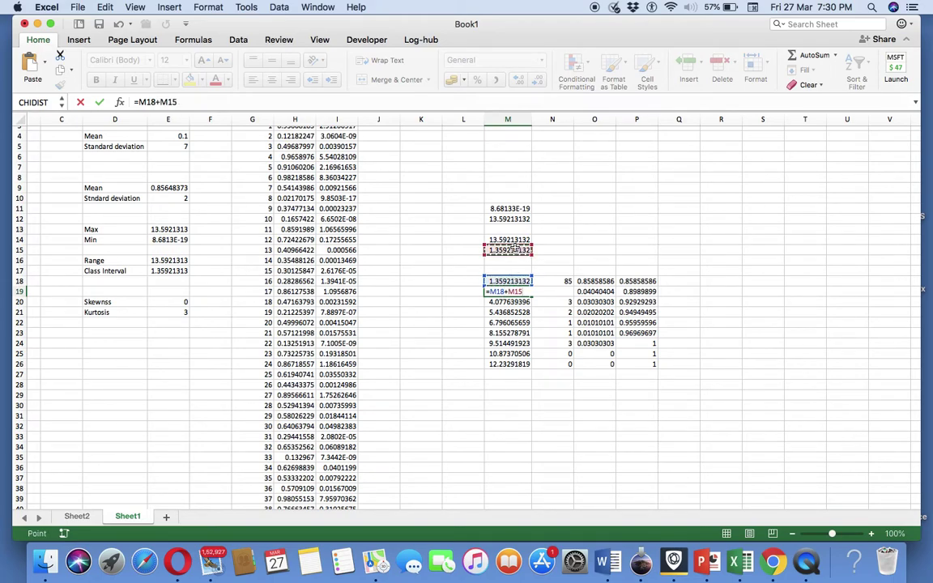
{"action": "key", "text": "super+t"}
{"action": "key", "text": "Return"}
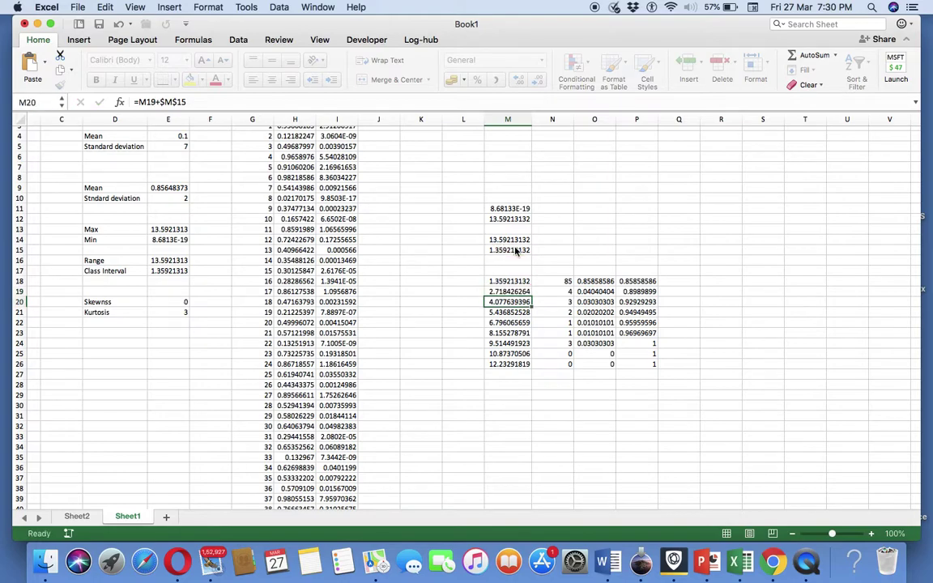
Step: Fill the class limit formula from cell M19 down through M26
{"action": "key", "text": "Up"}
{"action": "key", "text": "shift+Down"}
{"action": "key", "text": "shift+Down"}
{"action": "key", "text": "shift+Down"}
{"action": "key", "text": "shift+Down"}
{"action": "key", "text": "shift+Down"}
{"action": "key", "text": "shift+Down"}
{"action": "key", "text": "shift+Down"}
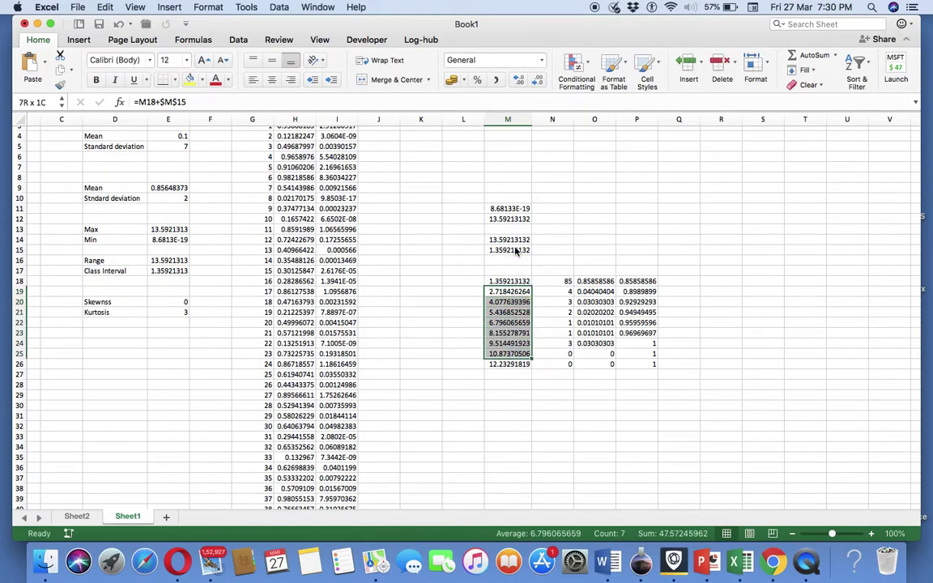
{"action": "type", "text": "∂"}
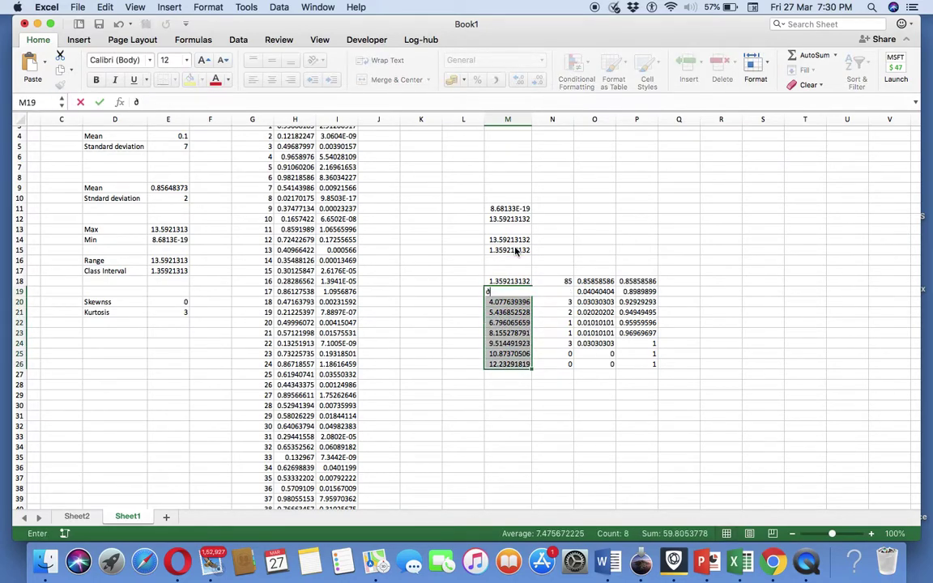
{"action": "key", "text": "Escape"}
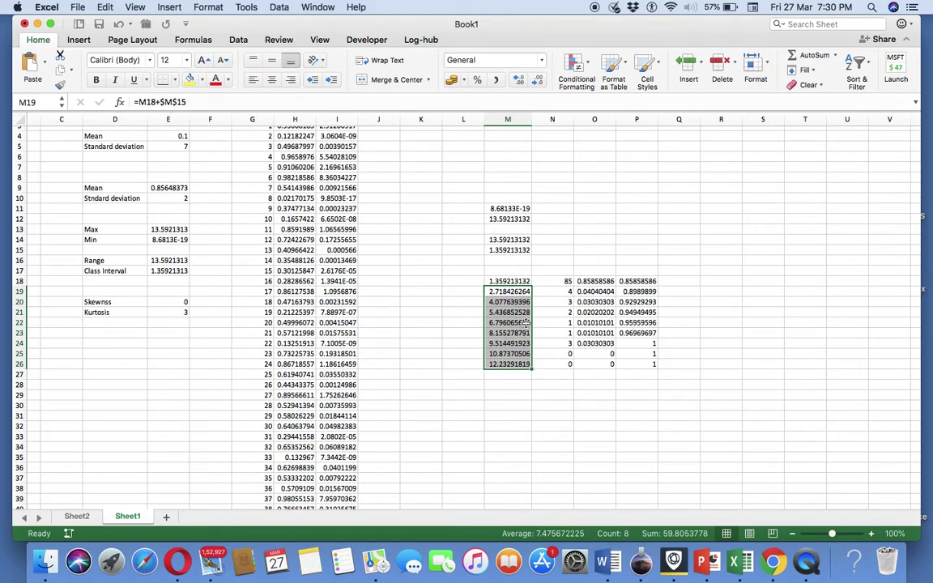
{"action": "left_click", "coordinate": [515, 281]}
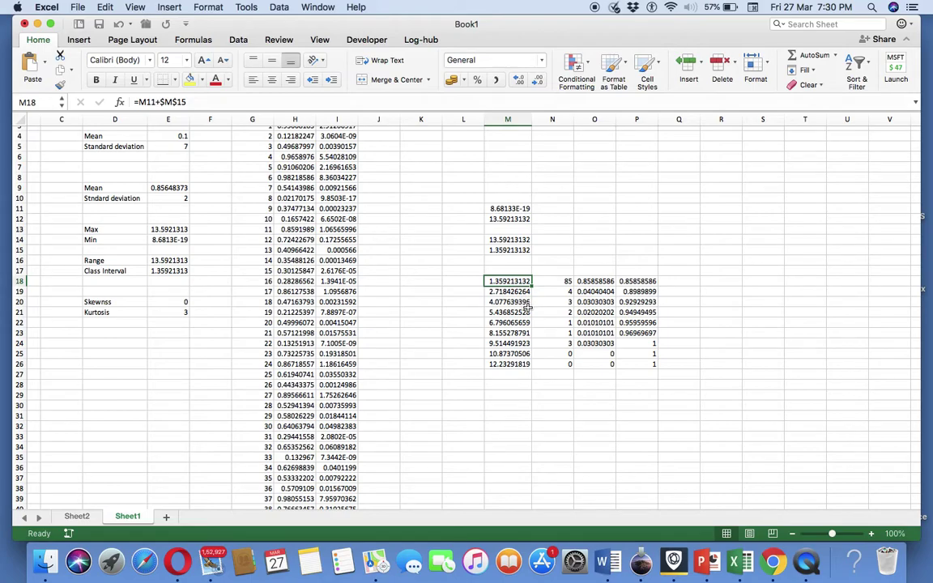
Step: Set the distribution parameters to 7 for the mean in cell E4 and 2 for the standard deviation in cell E5
{"action": "scroll", "coordinate": [531, 338], "scroll_direction": "up", "scroll_amount": 3}
{"action": "scroll", "coordinate": [531, 339], "scroll_direction": "left", "scroll_amount": 1}
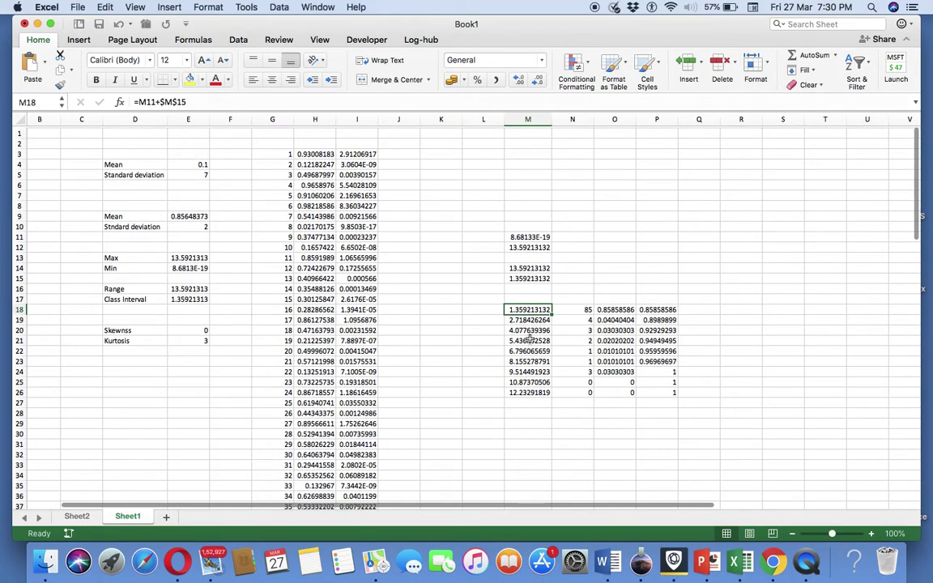
{"action": "left_click", "coordinate": [531, 339]}
{"action": "scroll", "coordinate": [531, 339], "scroll_direction": "left", "scroll_amount": 1}
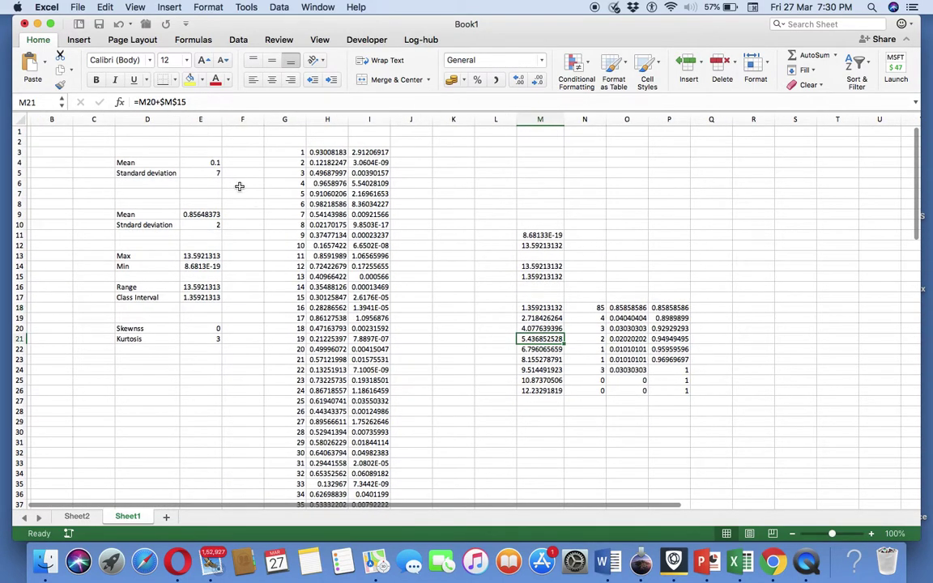
{"action": "left_click", "coordinate": [214, 164]}
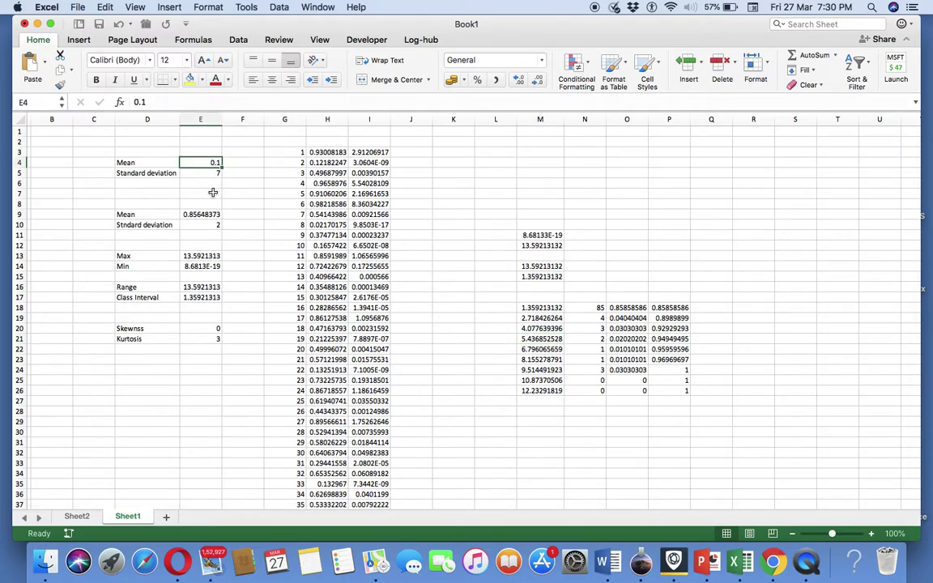
{"action": "type", "text": "7"}
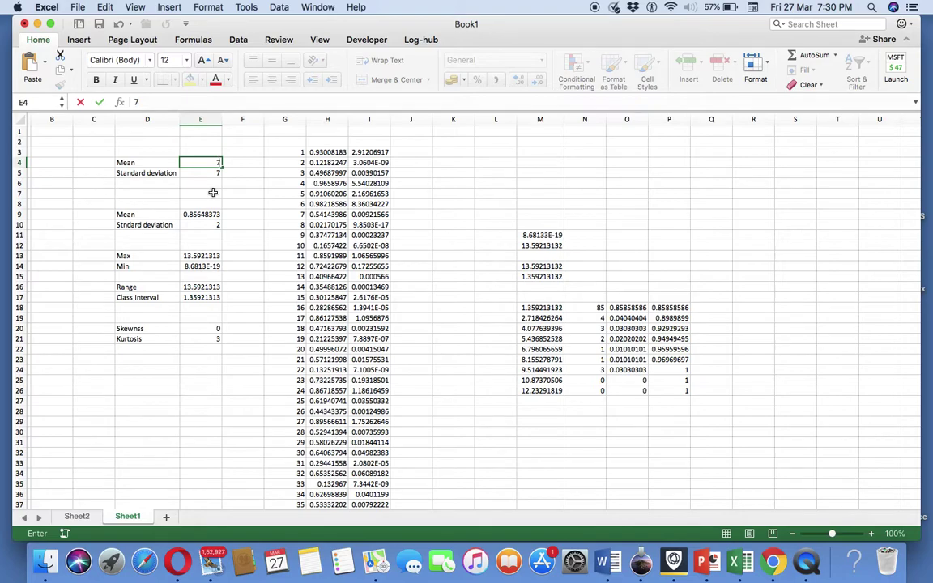
{"action": "key", "text": "Return"}
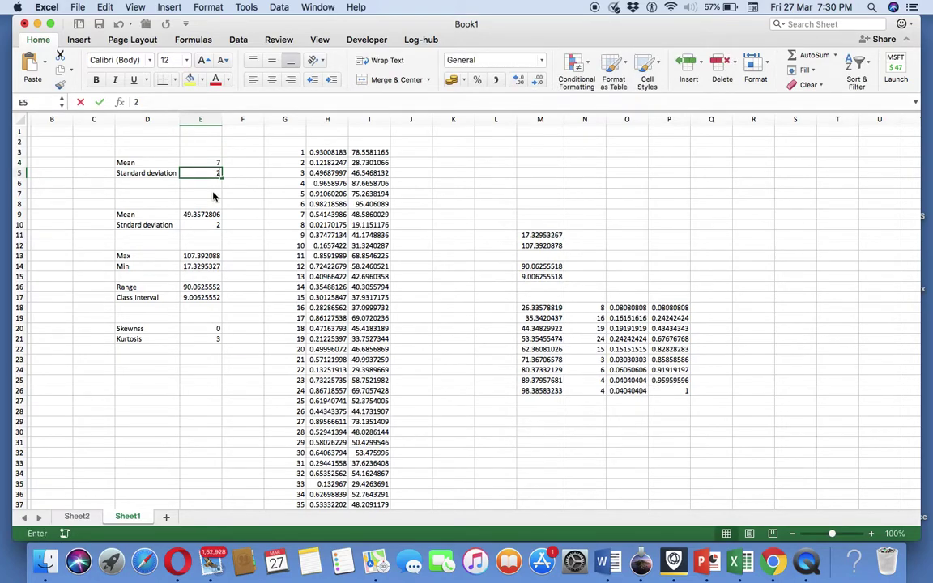
{"action": "type", "text": "2"}
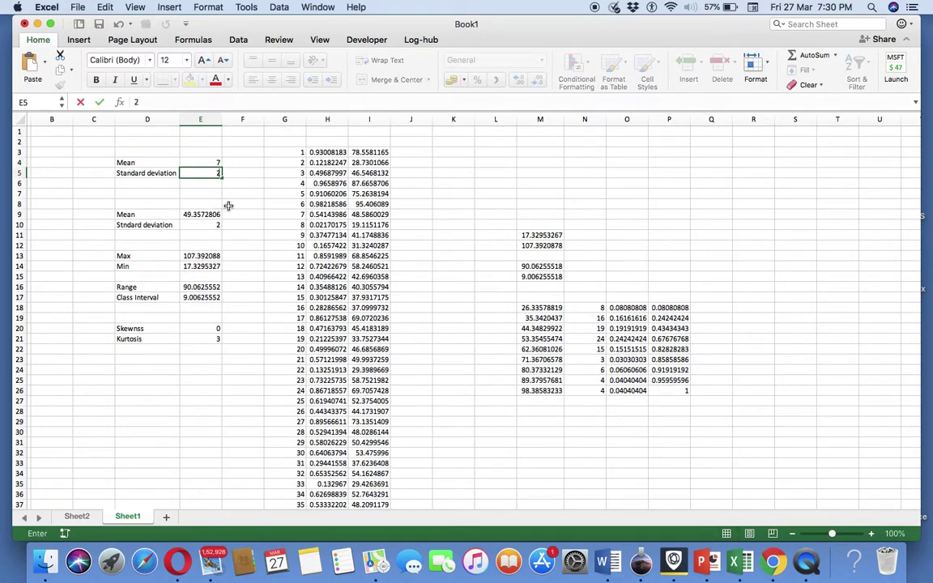
{"action": "key", "text": "Return"}
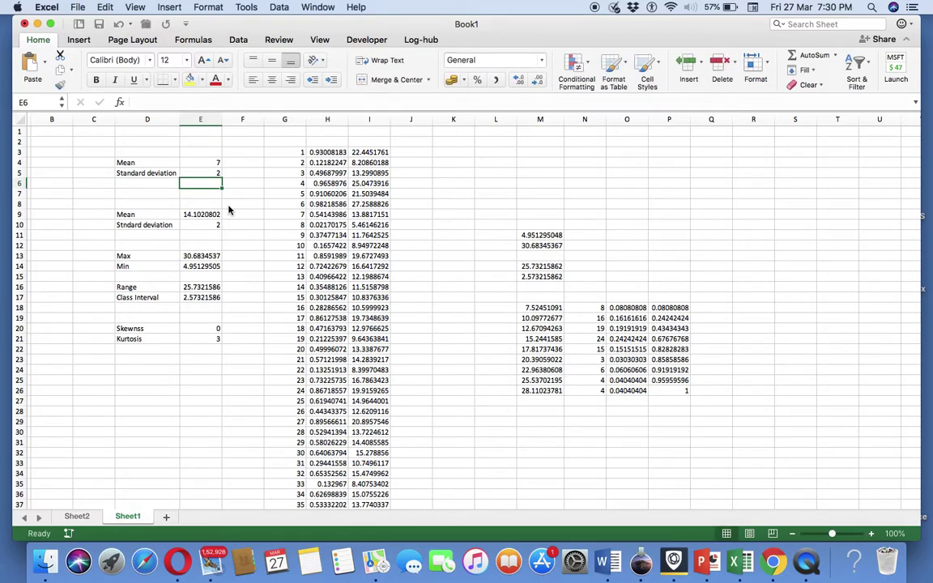
Step: Change the first distribution parameter in cell E4 to 7.121
{"action": "left_click", "coordinate": [217, 165]}
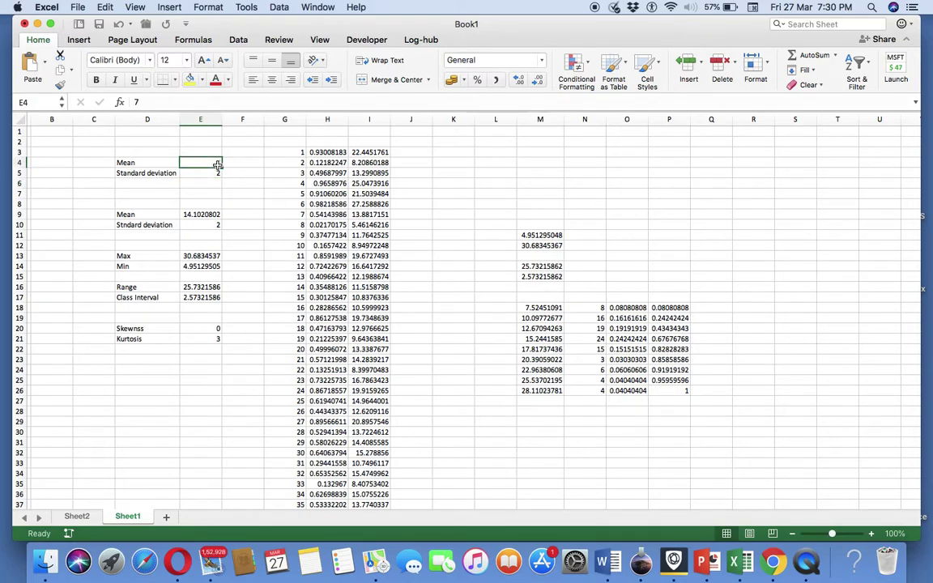
{"action": "double_click", "coordinate": [217, 164]}
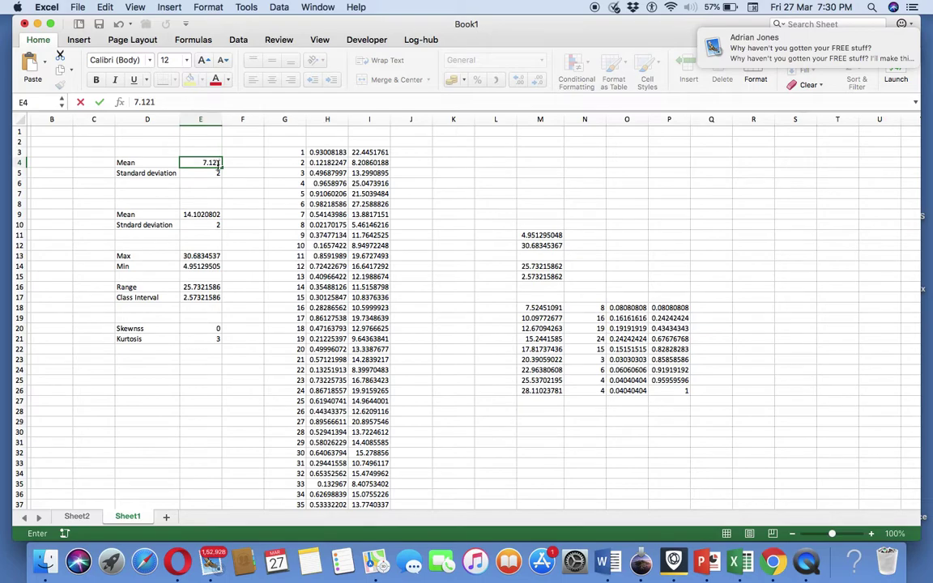
{"action": "type", "text": ".121"}
{"action": "key", "text": "Return"}
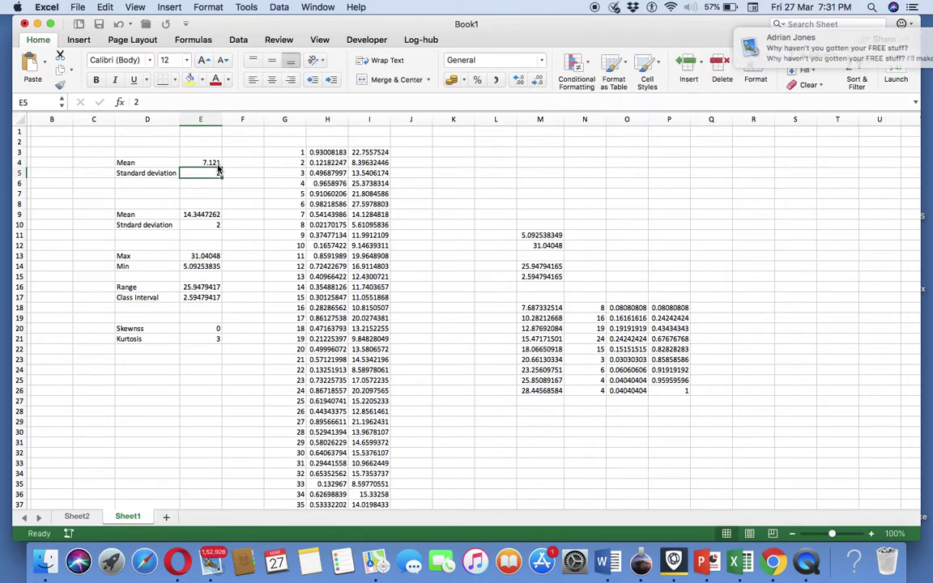
Step: Rename the parameter labels in cells D4 and D5 to Alpha and Beta
{"action": "key", "text": "Left"}
{"action": "key", "text": "Up"}
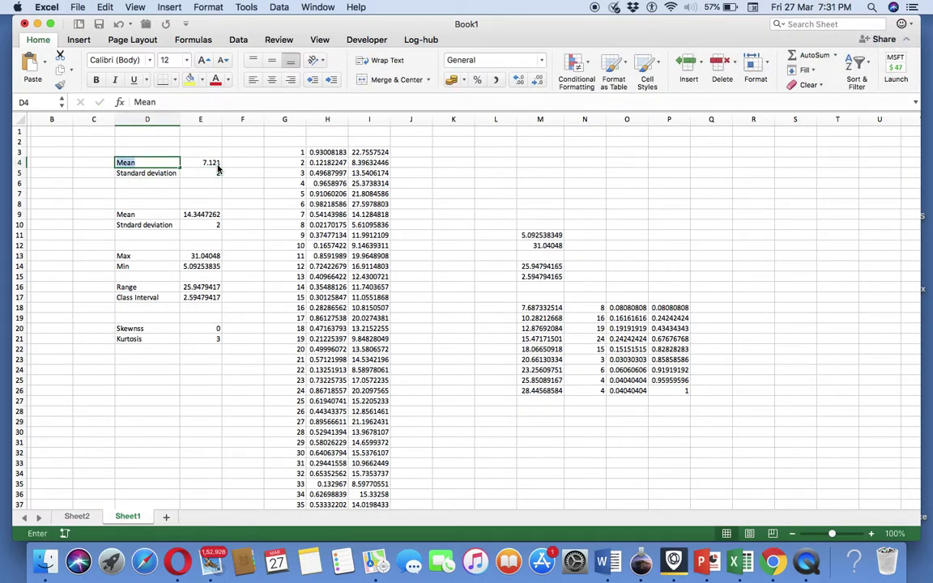
{"action": "type", "text": "Alpha"}
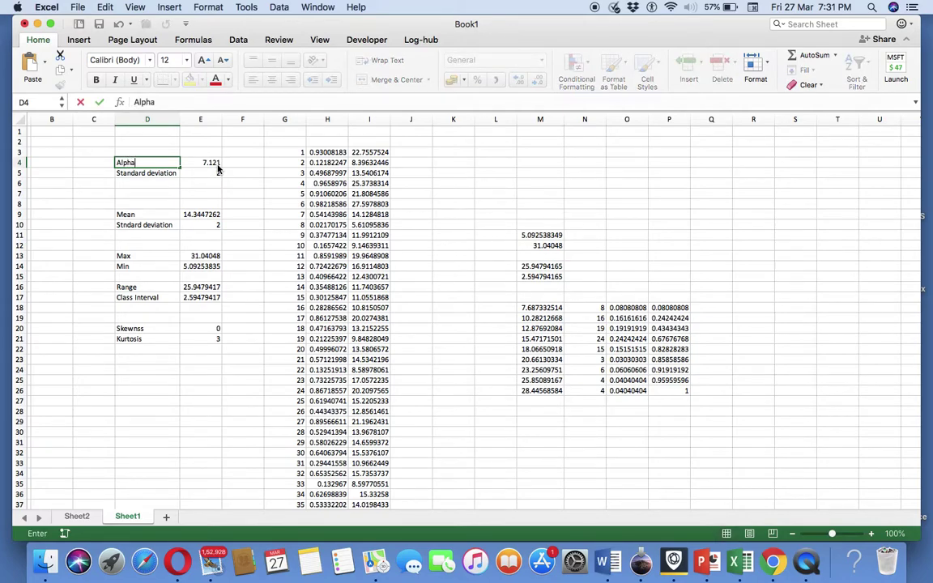
{"action": "key", "text": "Return"}
{"action": "type", "text": "Beta"}
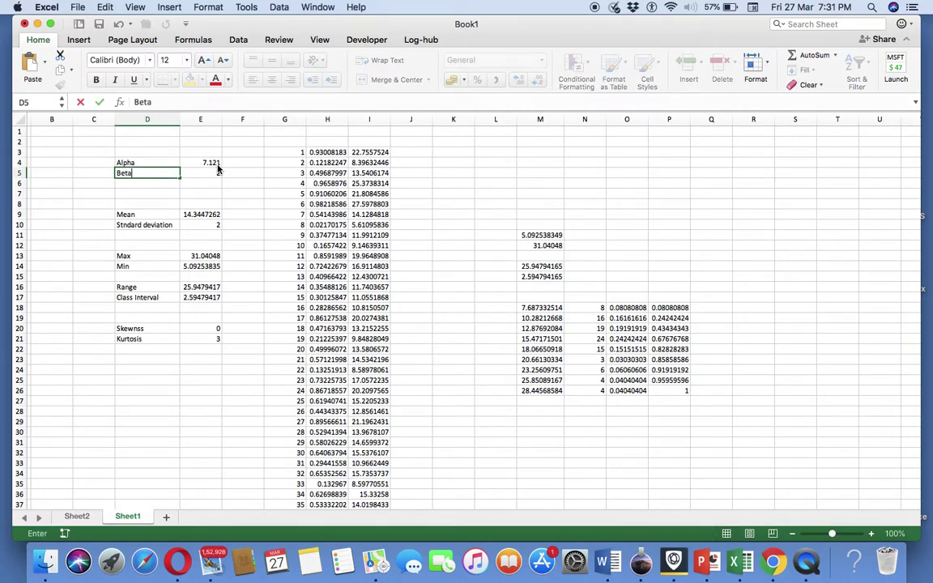
{"action": "key", "text": "Tab"}
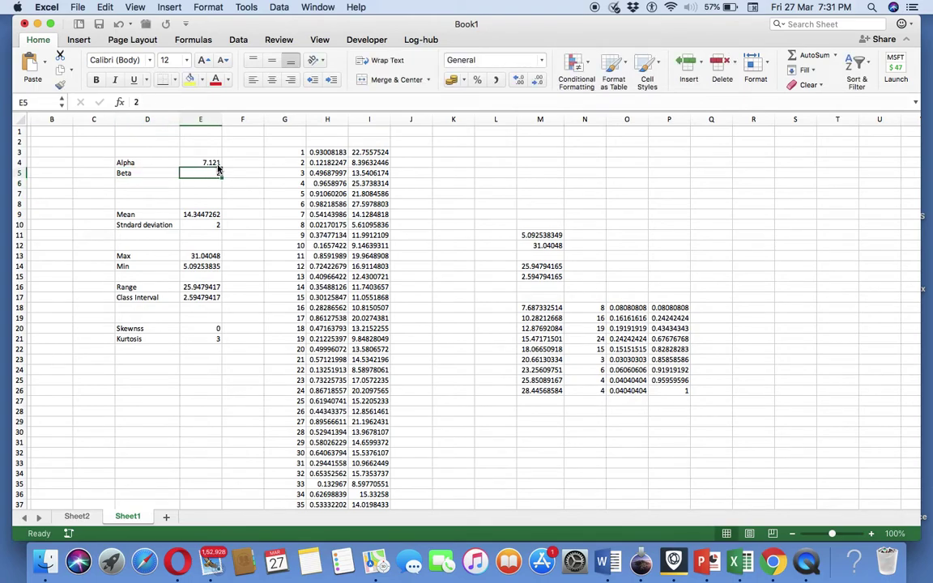
Step: Set the Beta parameter in cell E5 to 1.789
{"action": "type", "text": "1"}
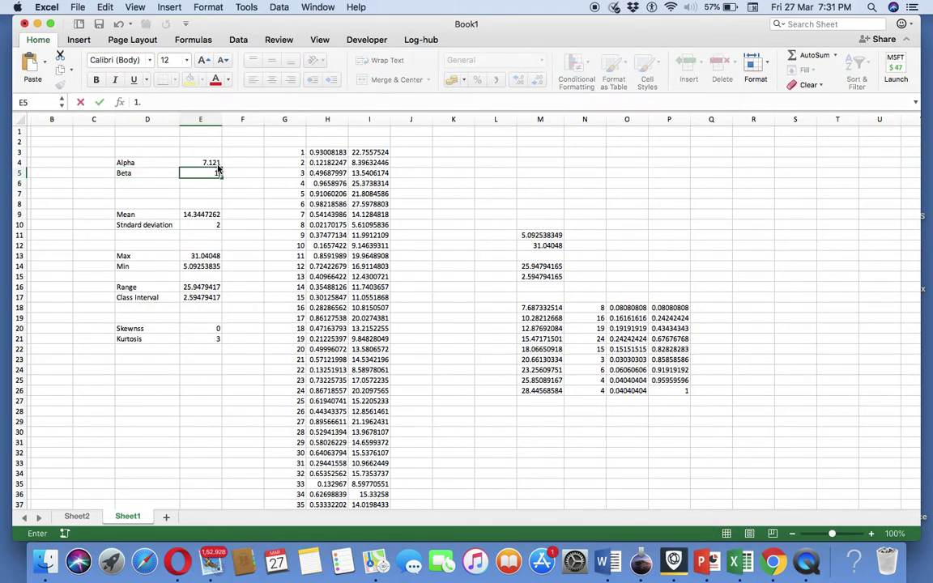
{"action": "type", "text": ".78"}
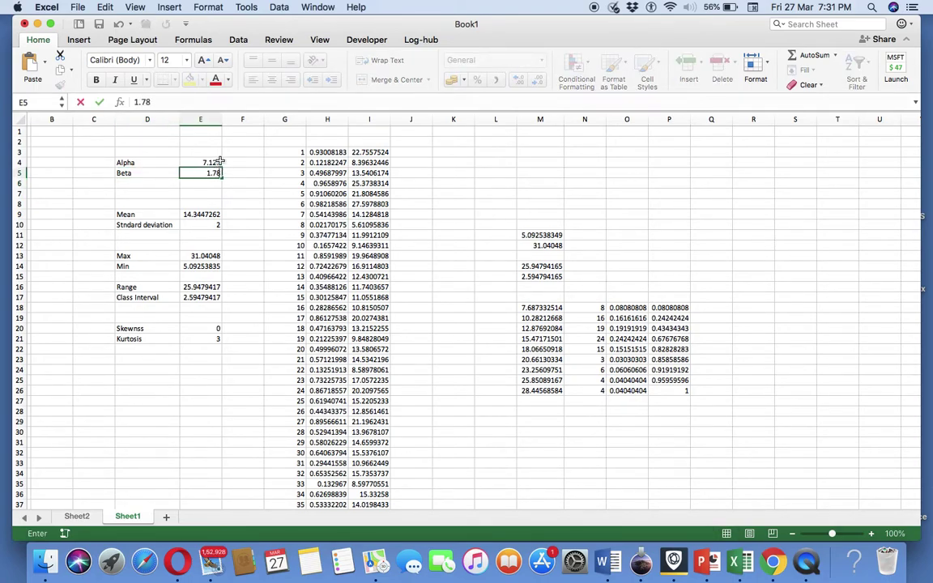
{"action": "type", "text": "9"}
{"action": "left_click", "coordinate": [218, 169]}
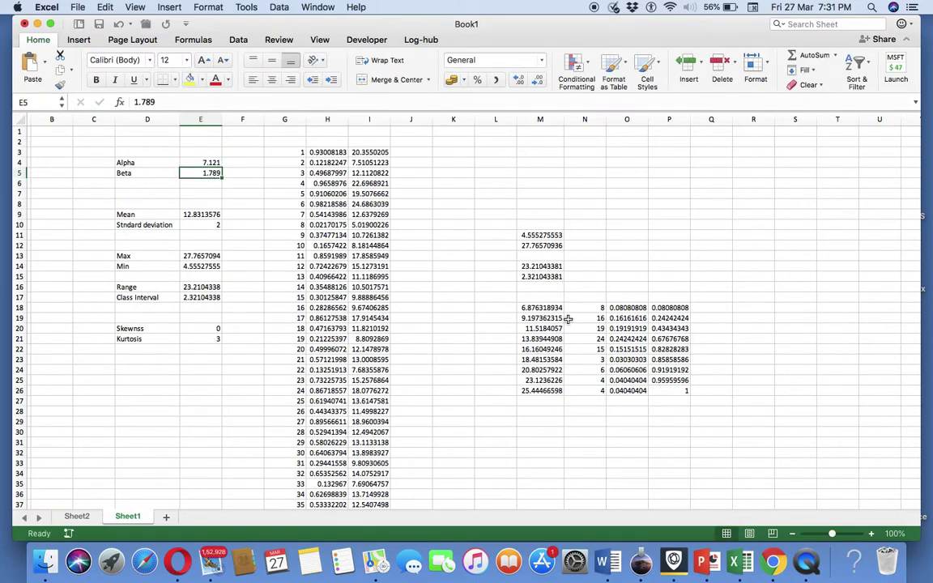
Step: Try plotting the class limits and counts in M18:N26 as a scatter chart with smooth lines
{"action": "left_click_drag", "start_coordinate": [543, 317], "coordinate": [598, 317]}
{"action": "left_click_drag", "start_coordinate": [539, 306], "coordinate": [583, 391]}
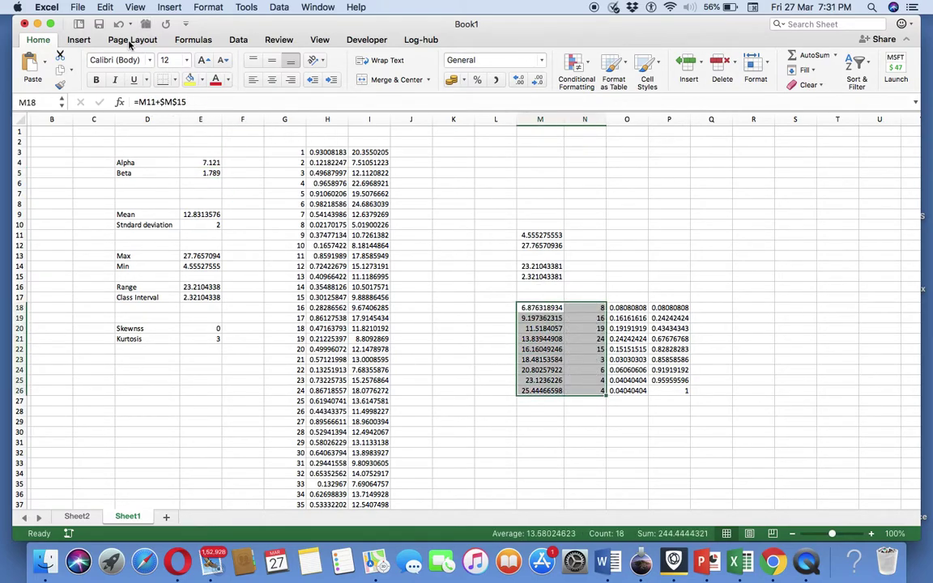
{"action": "left_click", "coordinate": [85, 41]}
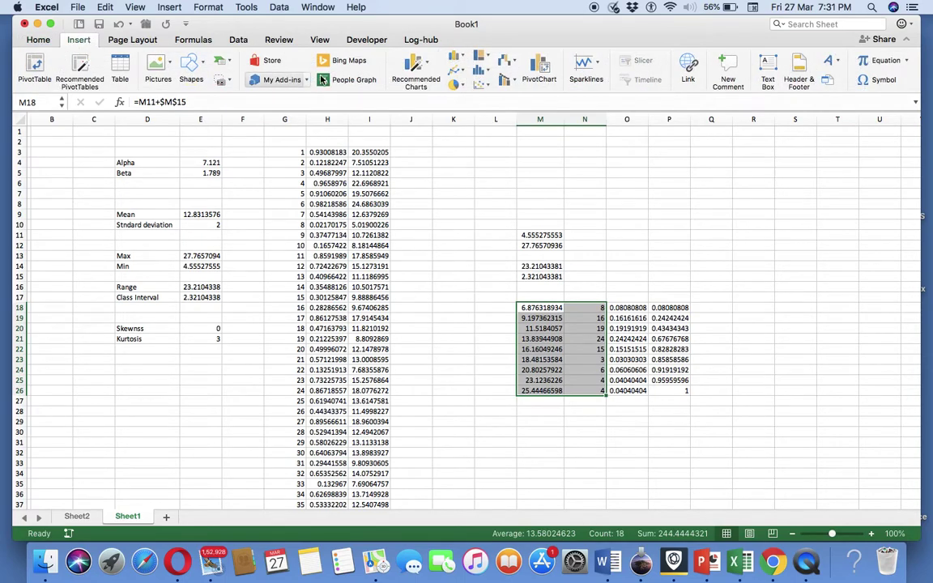
{"action": "left_click", "coordinate": [479, 86]}
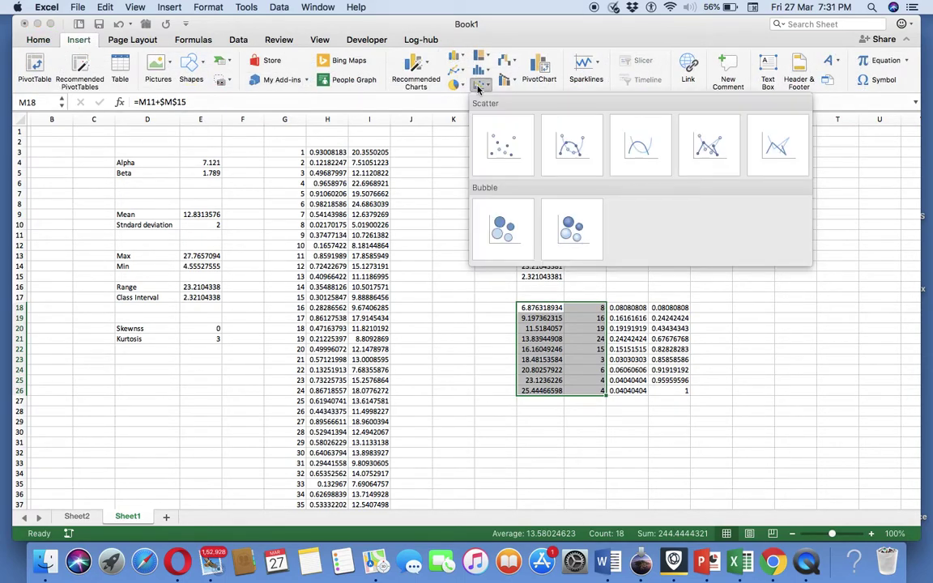
{"action": "left_click", "coordinate": [625, 149]}
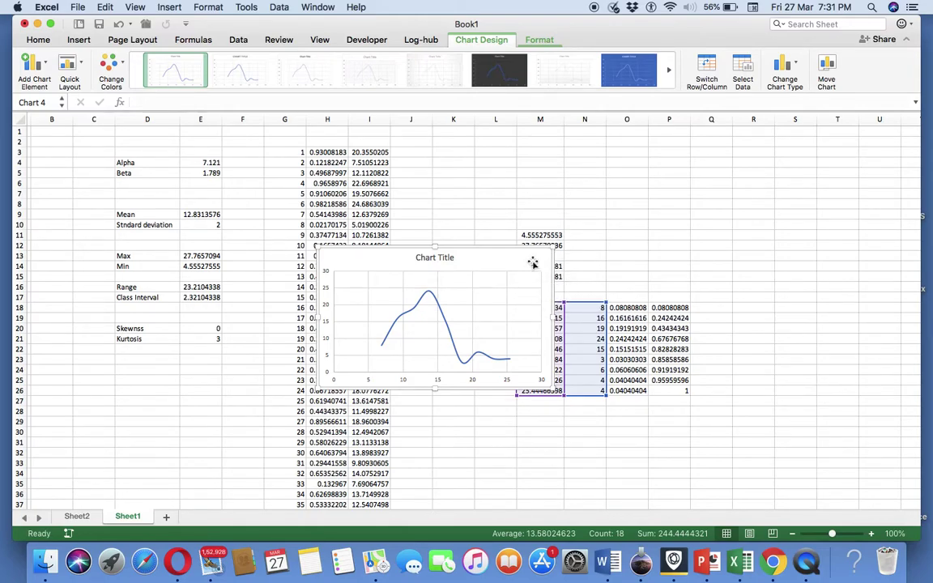
{"action": "key", "text": "super+z"}
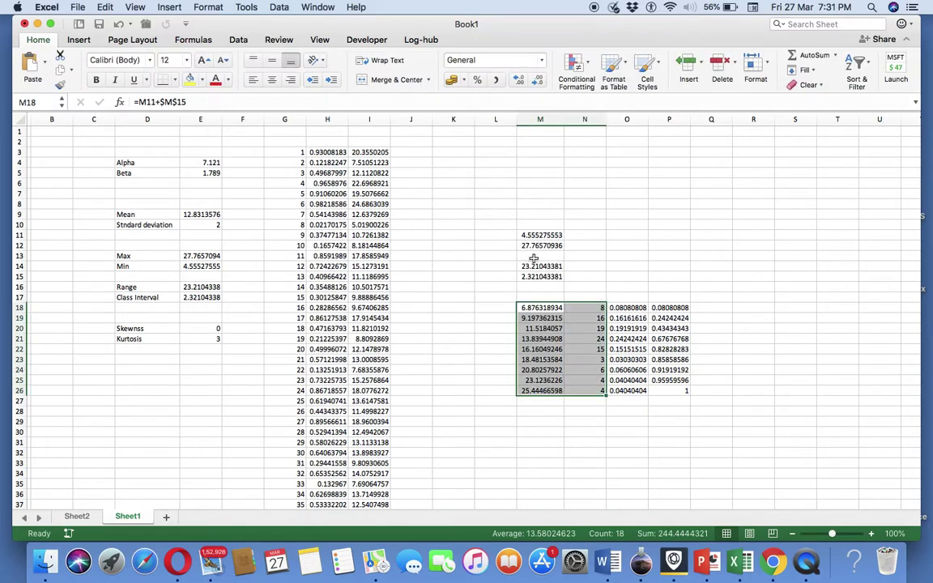
Step: Insert a 2-D line chart of the frequency counts in N18:N26
{"action": "left_click", "coordinate": [598, 400]}
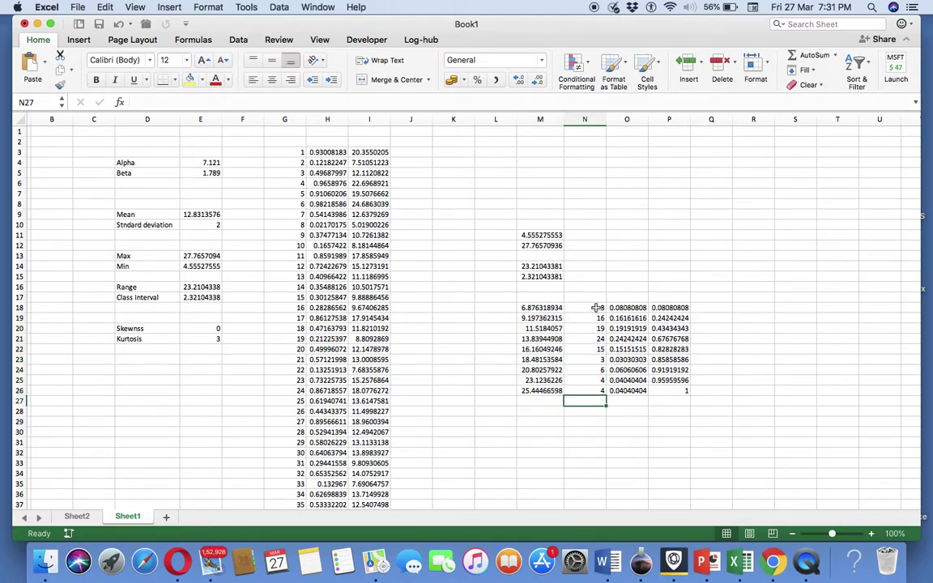
{"action": "left_click_drag", "start_coordinate": [597, 308], "coordinate": [593, 391]}
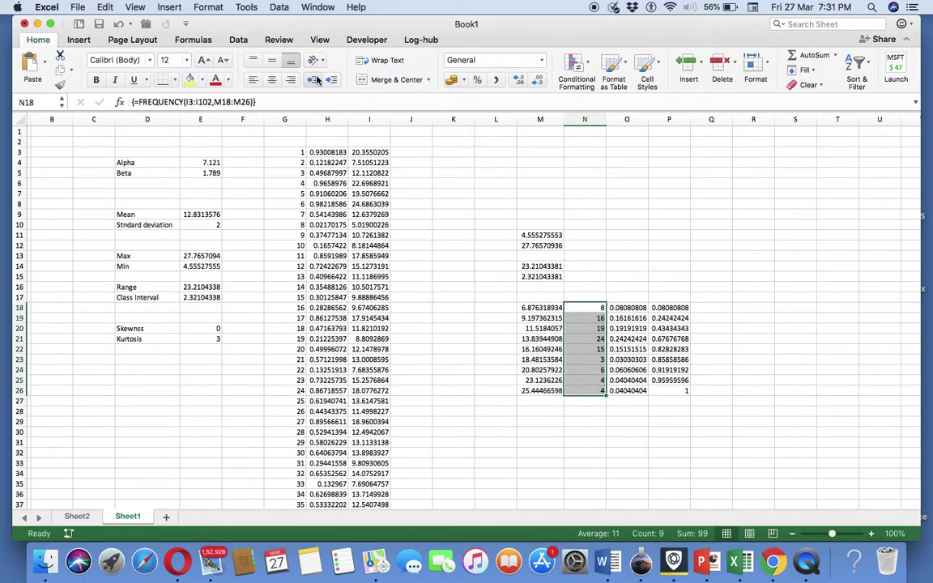
{"action": "left_click", "coordinate": [79, 40]}
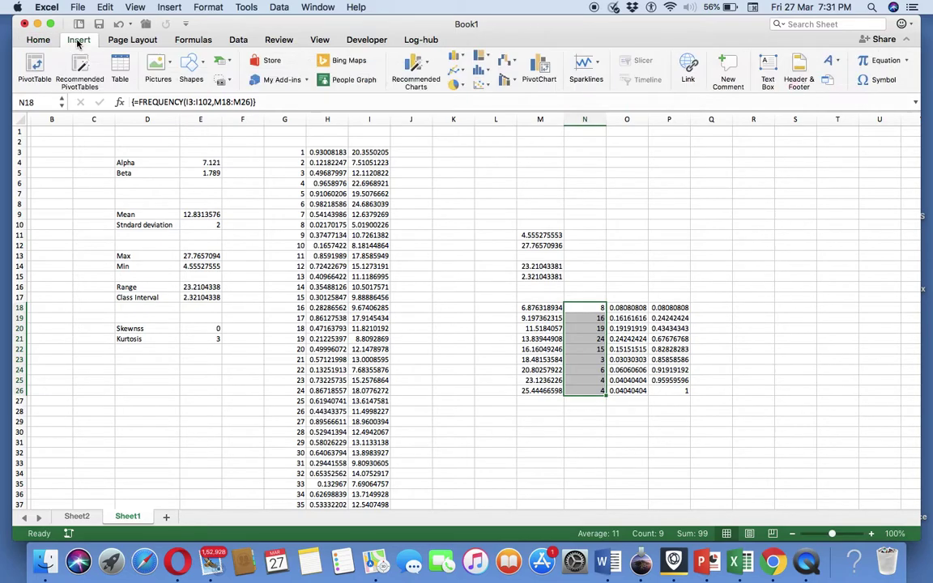
{"action": "left_click", "coordinate": [454, 72]}
{"action": "left_click", "coordinate": [484, 128]}
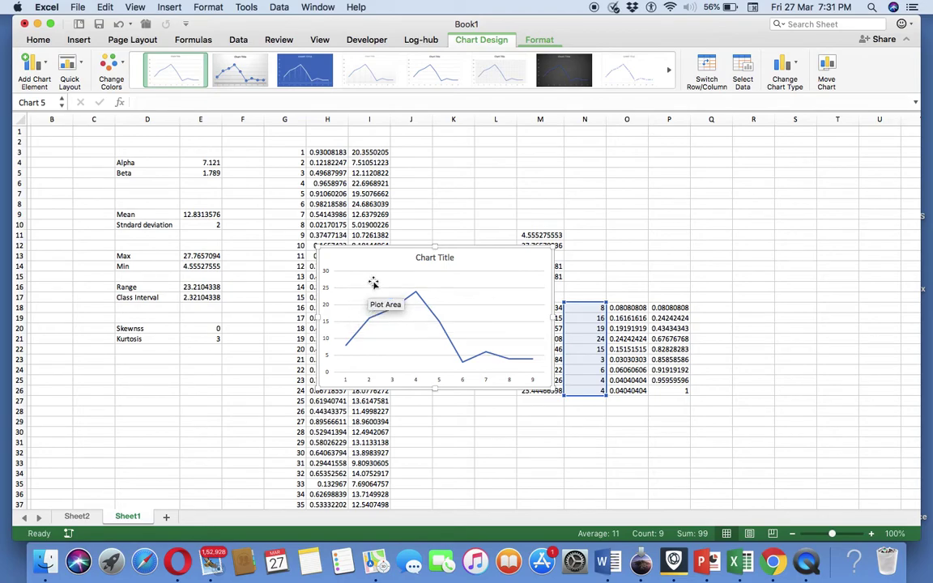
Step: Open the formatting options for the line chart's data series, and delete the chart
{"action": "left_click", "coordinate": [432, 317]}
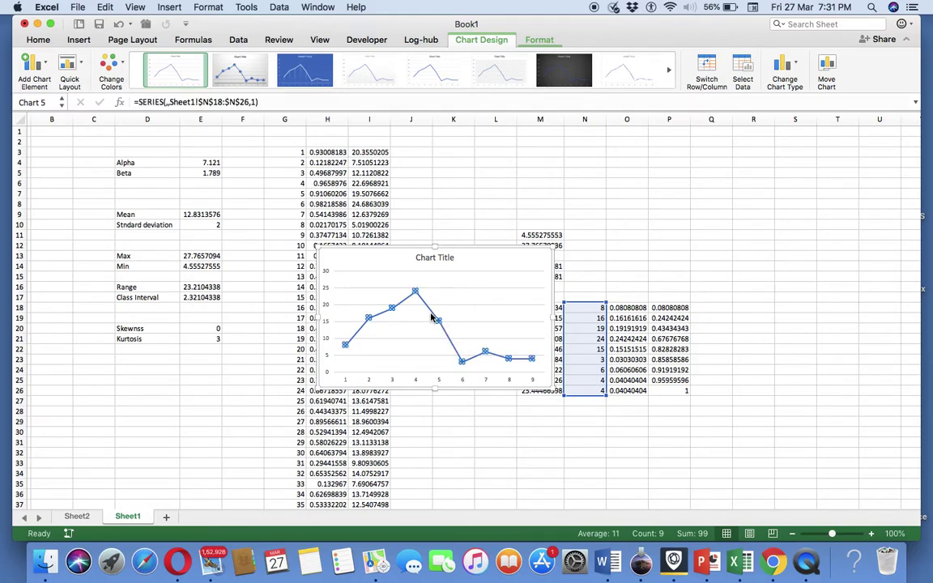
{"action": "double_click", "coordinate": [432, 316]}
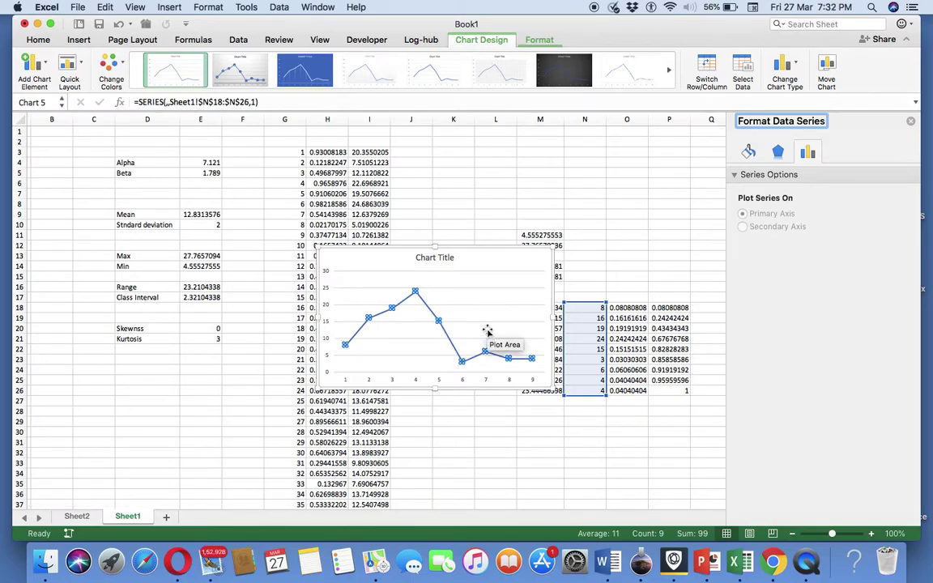
{"action": "left_click", "coordinate": [535, 269]}
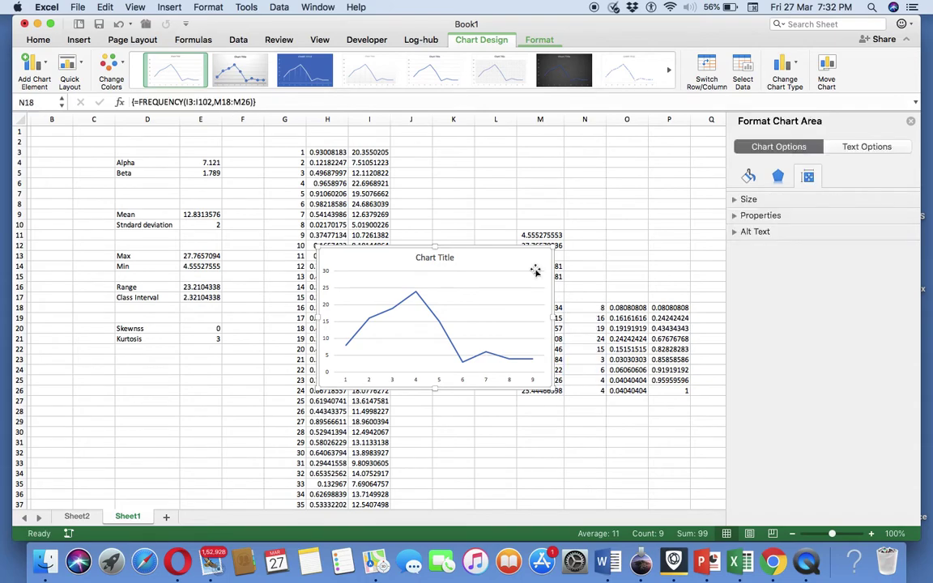
{"action": "key", "text": "Delete"}
{"action": "left_click", "coordinate": [506, 265]}
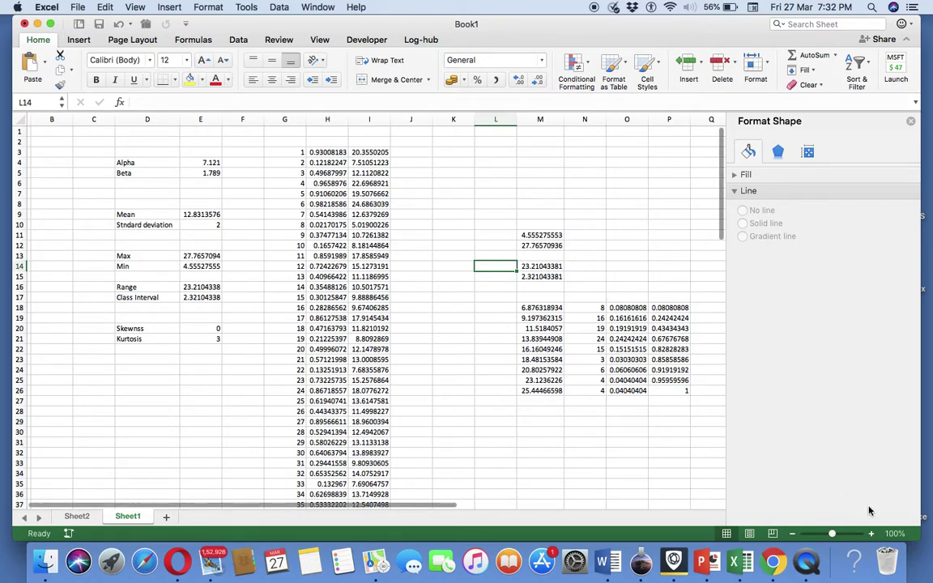
Step: Examine the class limits, counts, relative and cumulative frequencies in M18:P26 at 140% zoom
{"action": "double_click", "coordinate": [872, 533]}
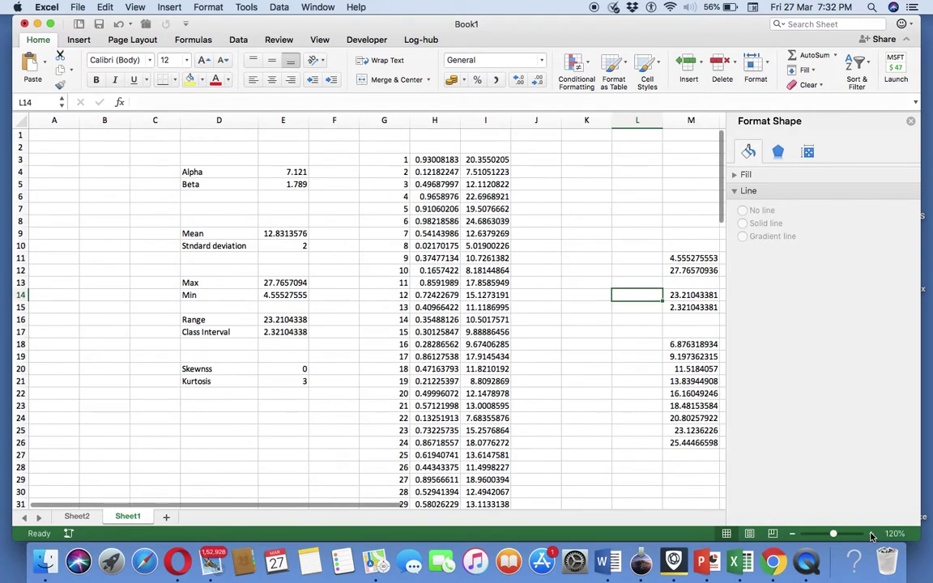
{"action": "scroll", "coordinate": [685, 413], "scroll_direction": "right", "scroll_amount": 5}
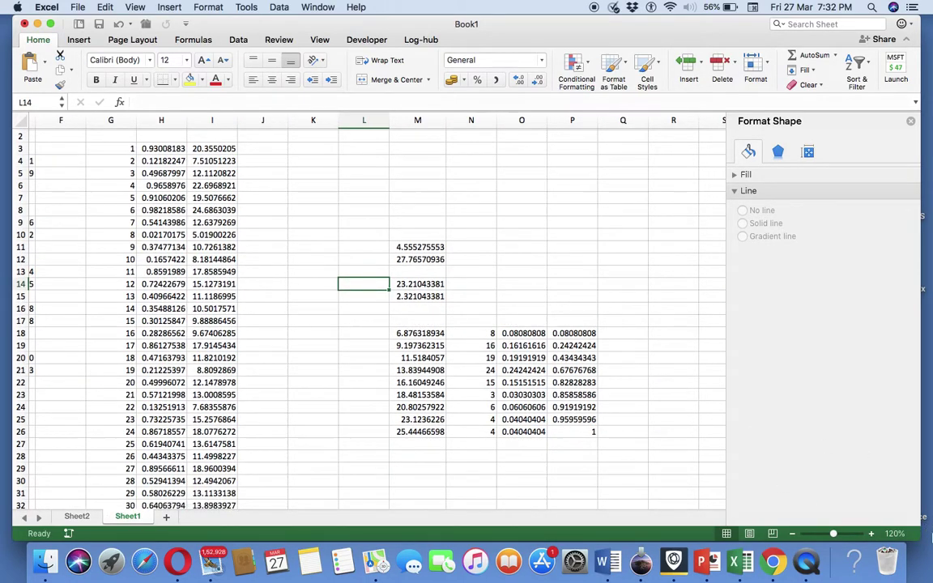
{"action": "left_click", "coordinate": [871, 533]}
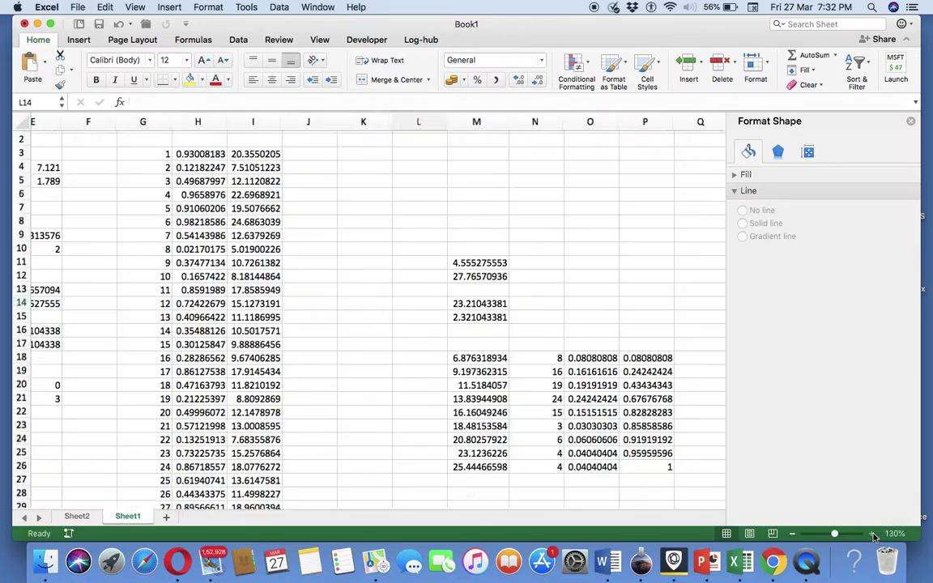
{"action": "left_click", "coordinate": [871, 534]}
{"action": "scroll", "coordinate": [669, 374], "scroll_direction": "down", "scroll_amount": 3}
{"action": "scroll", "coordinate": [670, 375], "scroll_direction": "right", "scroll_amount": 2}
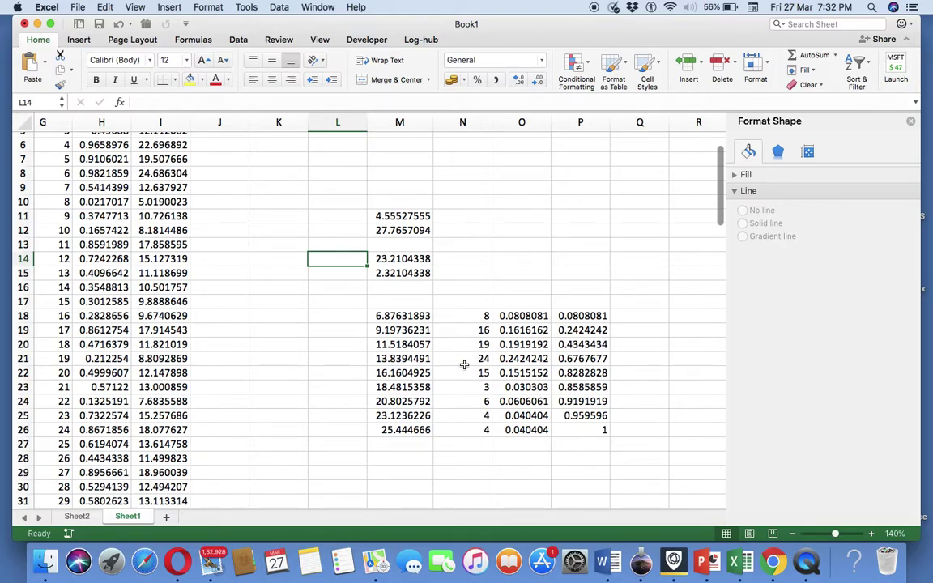
{"action": "scroll", "coordinate": [260, 333], "scroll_direction": "up", "scroll_amount": 2}
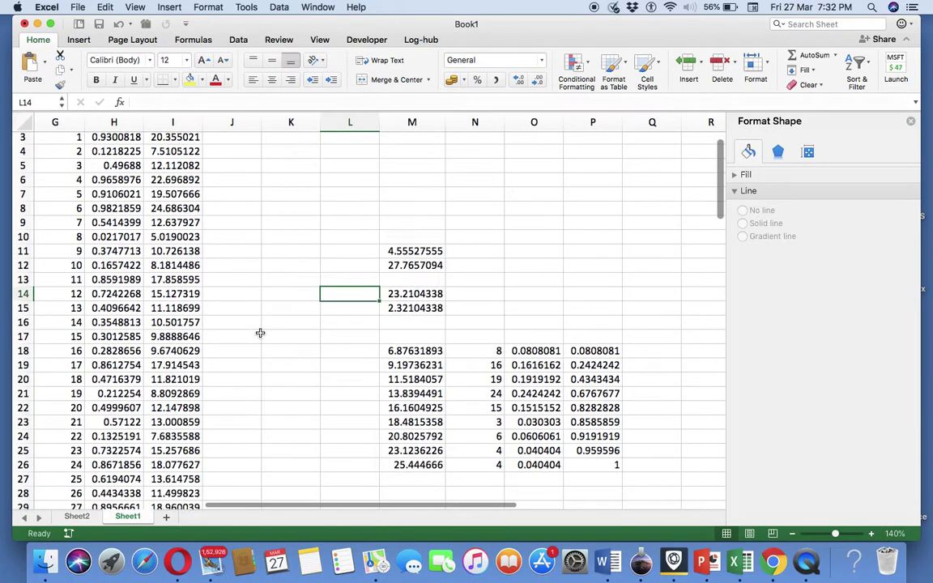
{"action": "scroll", "coordinate": [260, 333], "scroll_direction": "down", "scroll_amount": 1}
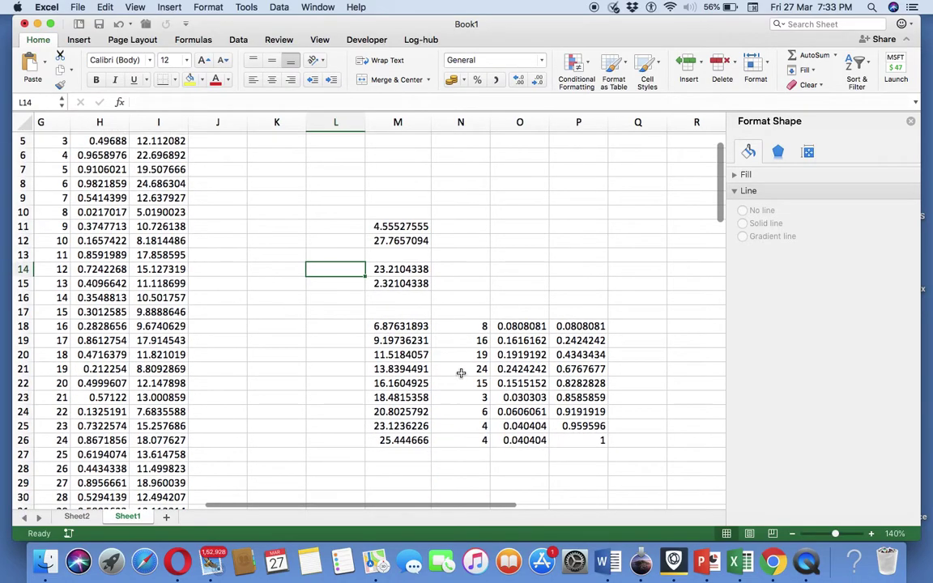
{"action": "scroll", "coordinate": [459, 374], "scroll_direction": "right", "scroll_amount": 3}
{"action": "scroll", "coordinate": [460, 375], "scroll_direction": "up", "scroll_amount": 2}
{"action": "scroll", "coordinate": [458, 373], "scroll_direction": "down", "scroll_amount": 2}
{"action": "scroll", "coordinate": [457, 374], "scroll_direction": "right", "scroll_amount": 1}
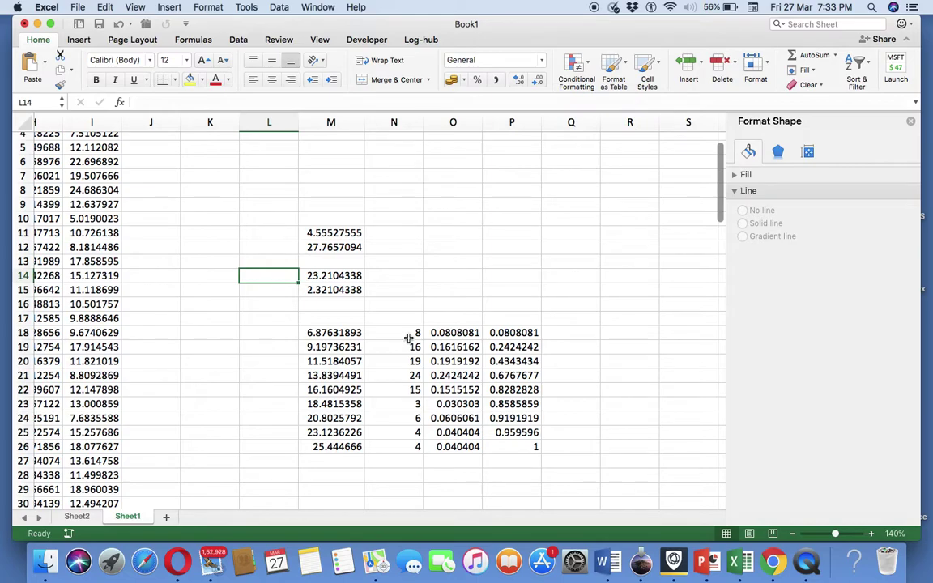
Step: Try to overwrite the frequency count in cell N23 with 9
{"action": "left_click", "coordinate": [415, 402]}
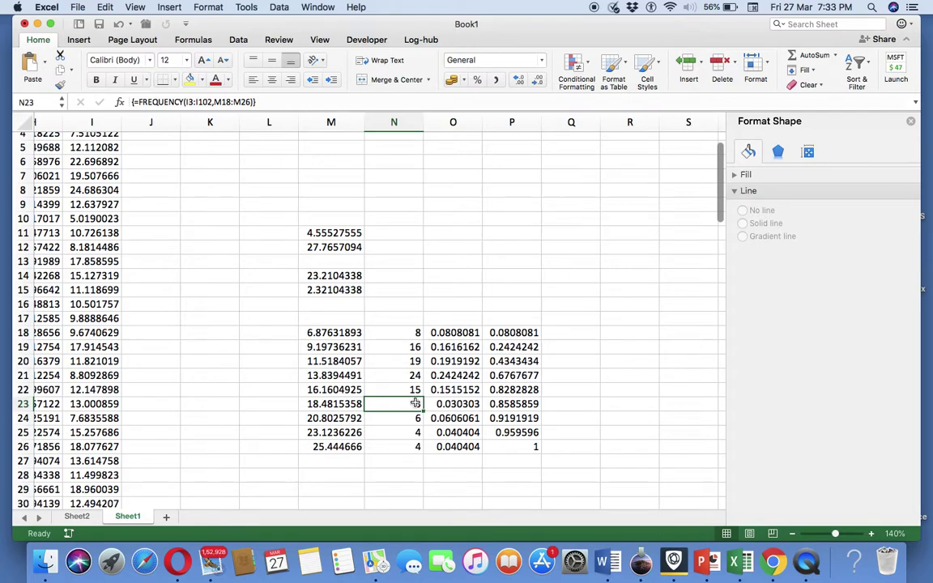
{"action": "type", "text": "9"}
{"action": "key", "text": "Return"}
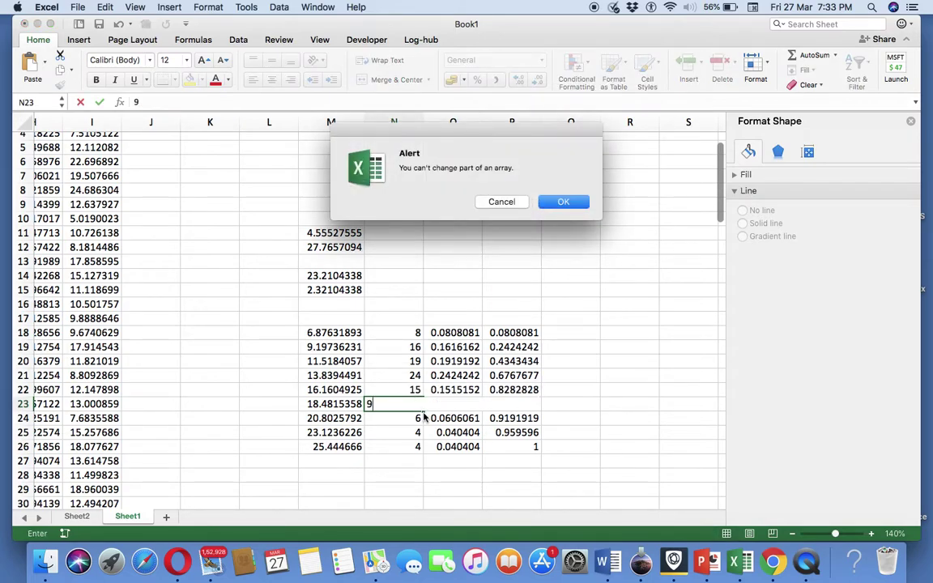
{"action": "key", "text": "Escape"}
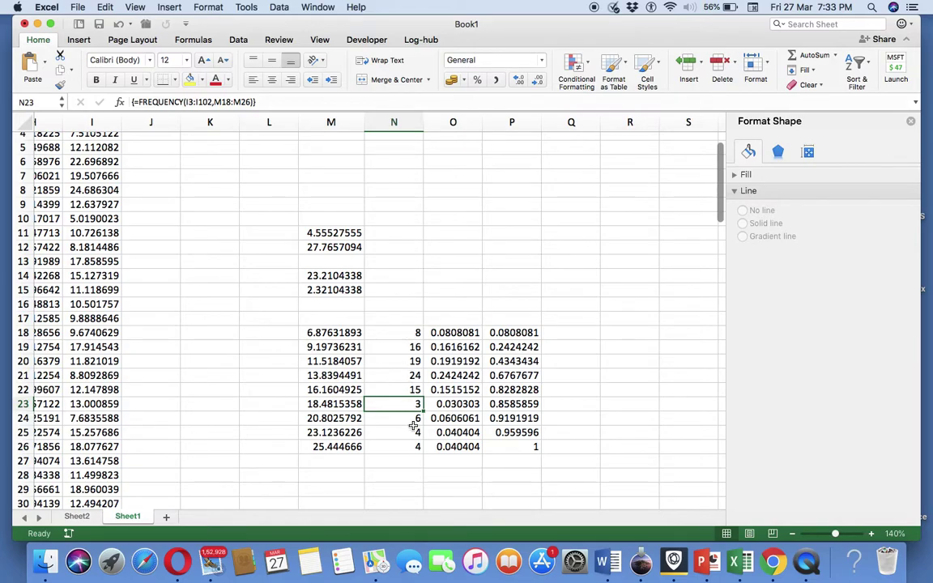
Step: Run Descriptive Statistics with summary statistics on the generated values in I3:I102, grouped by columns, with output to a new worksheet
{"action": "scroll", "coordinate": [407, 348], "scroll_direction": "up", "scroll_amount": 3}
{"action": "scroll", "coordinate": [407, 348], "scroll_direction": "left", "scroll_amount": 1}
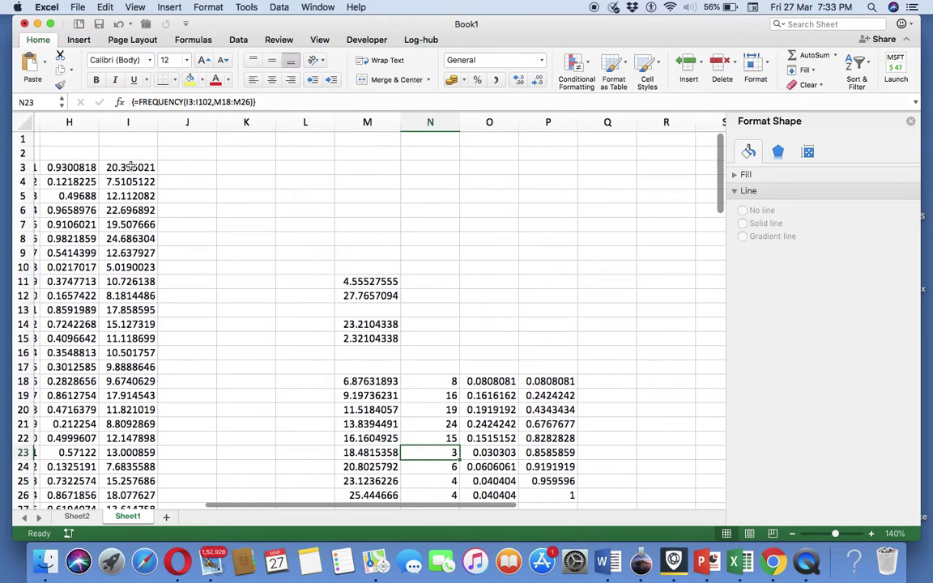
{"action": "left_click", "coordinate": [197, 183]}
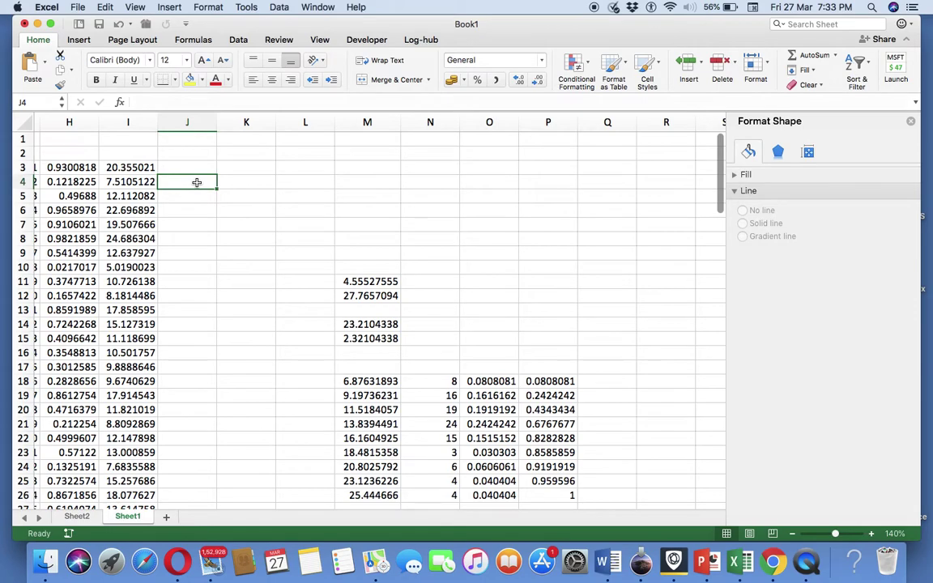
{"action": "left_click", "coordinate": [240, 42]}
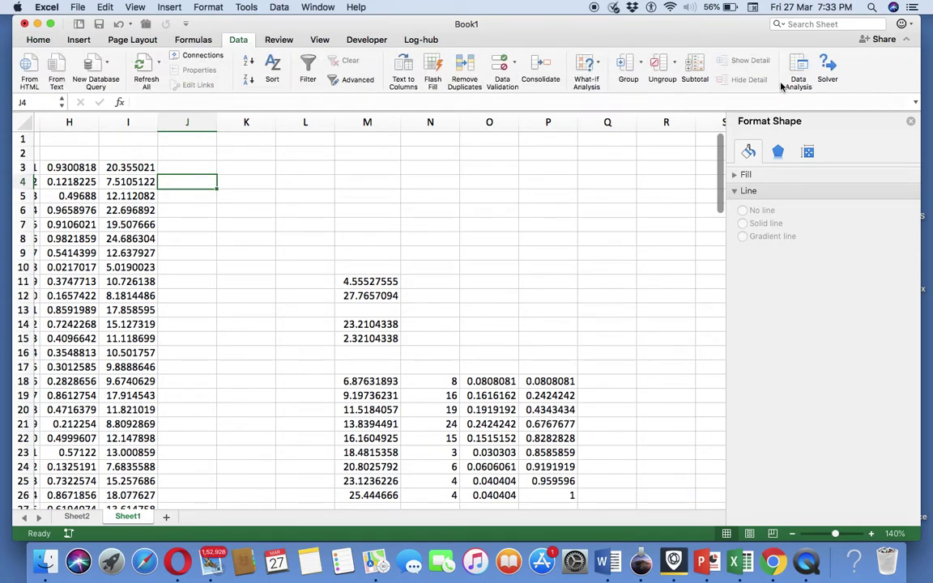
{"action": "left_click", "coordinate": [798, 71]}
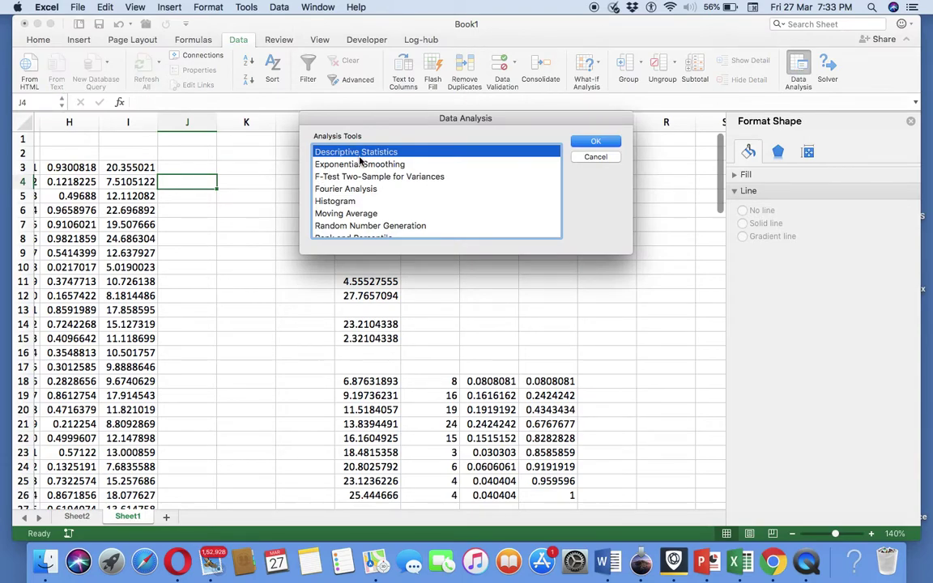
{"action": "scroll", "coordinate": [370, 178], "scroll_direction": "up", "scroll_amount": 3}
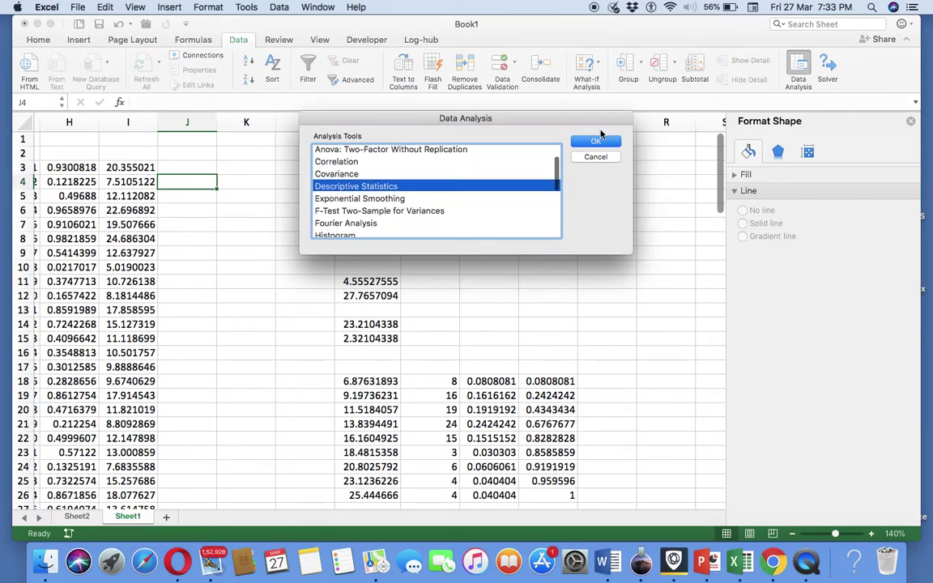
{"action": "left_click", "coordinate": [596, 141]}
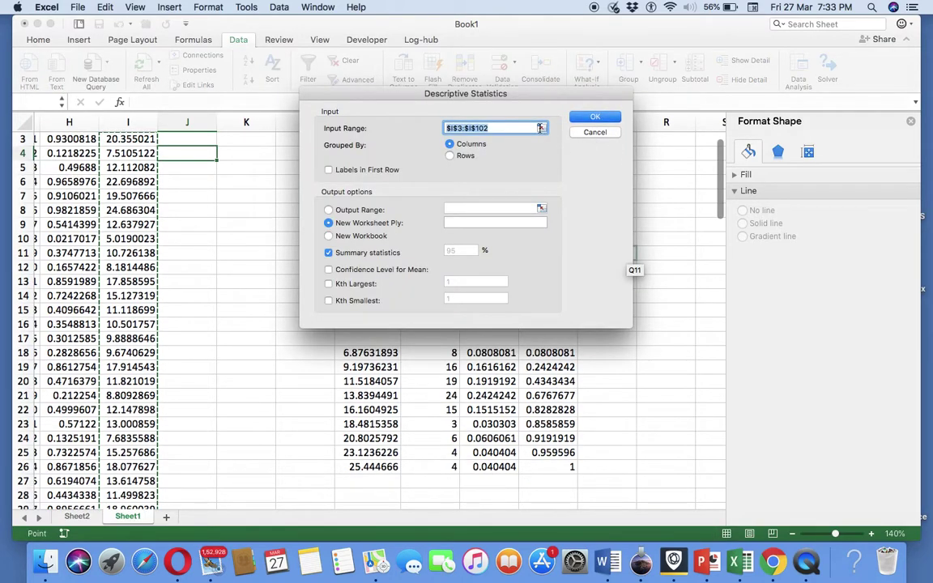
{"action": "left_click", "coordinate": [541, 128]}
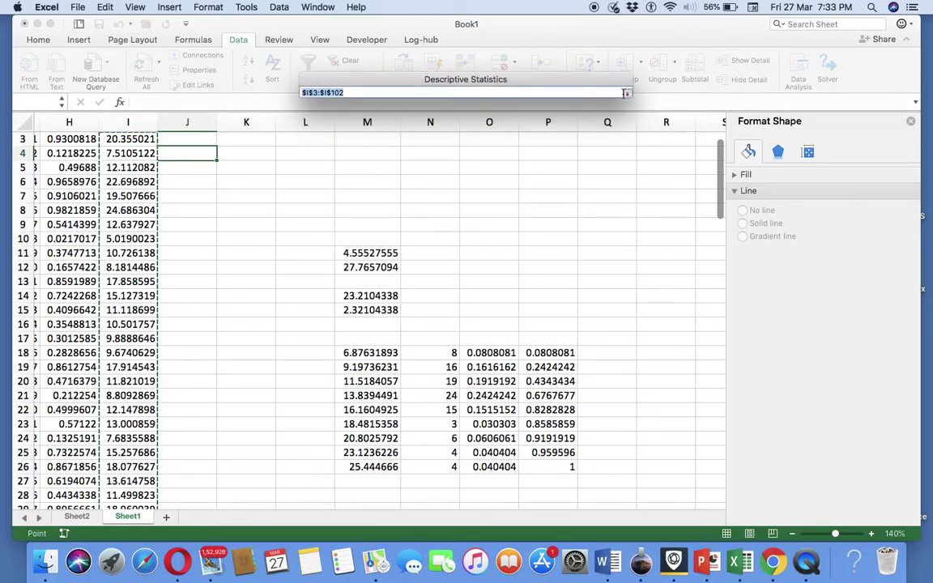
{"action": "left_click", "coordinate": [626, 93]}
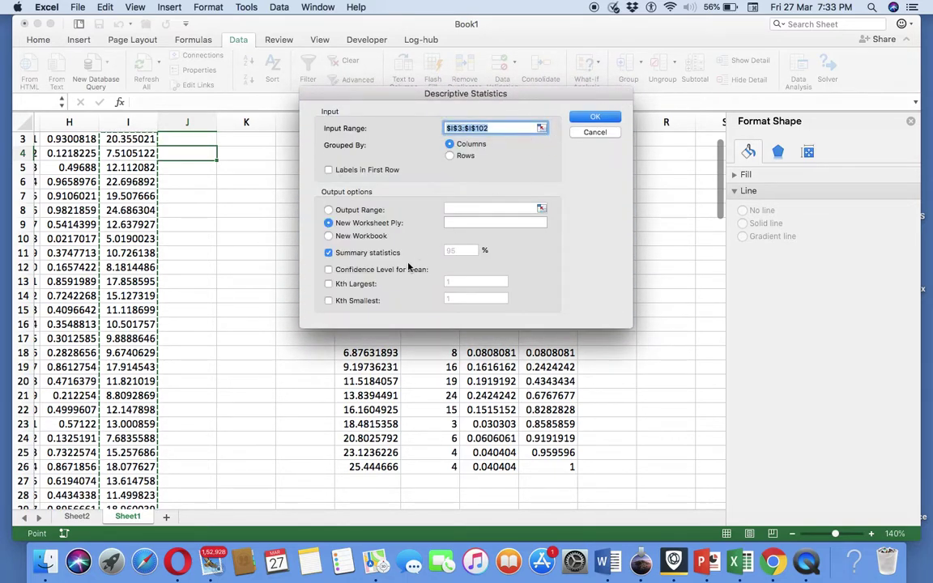
{"action": "left_click", "coordinate": [597, 118]}
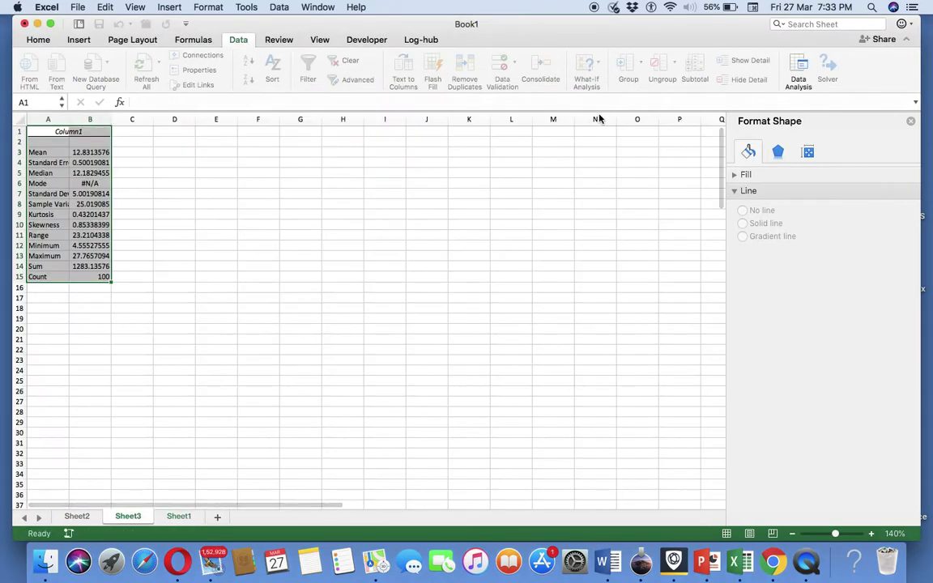
Step: Widen column A of the descriptive statistics sheet so the full labels fit
{"action": "left_click", "coordinate": [872, 534]}
{"action": "left_click", "coordinate": [872, 535]}
{"action": "left_click", "coordinate": [872, 535]}
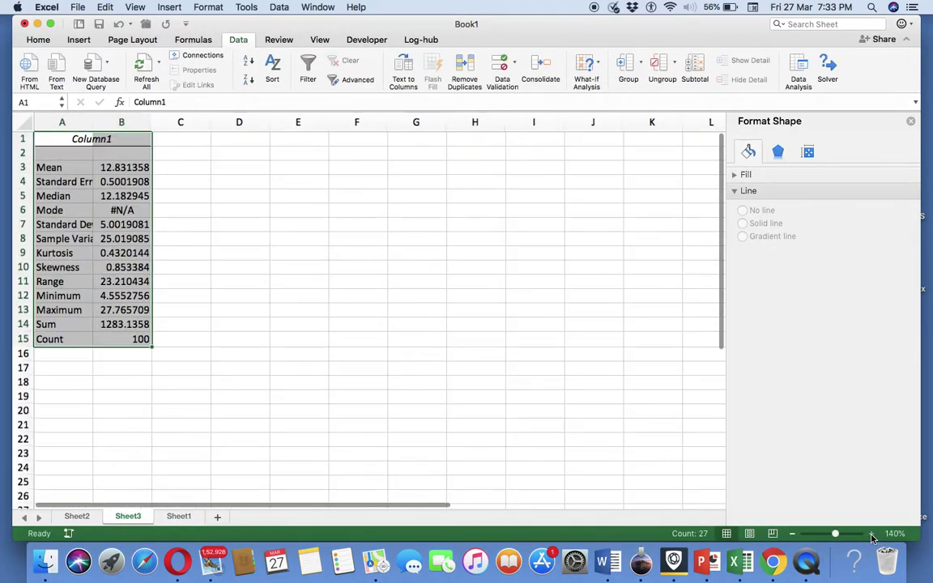
{"action": "left_click", "coordinate": [872, 534]}
{"action": "left_click", "coordinate": [871, 535]}
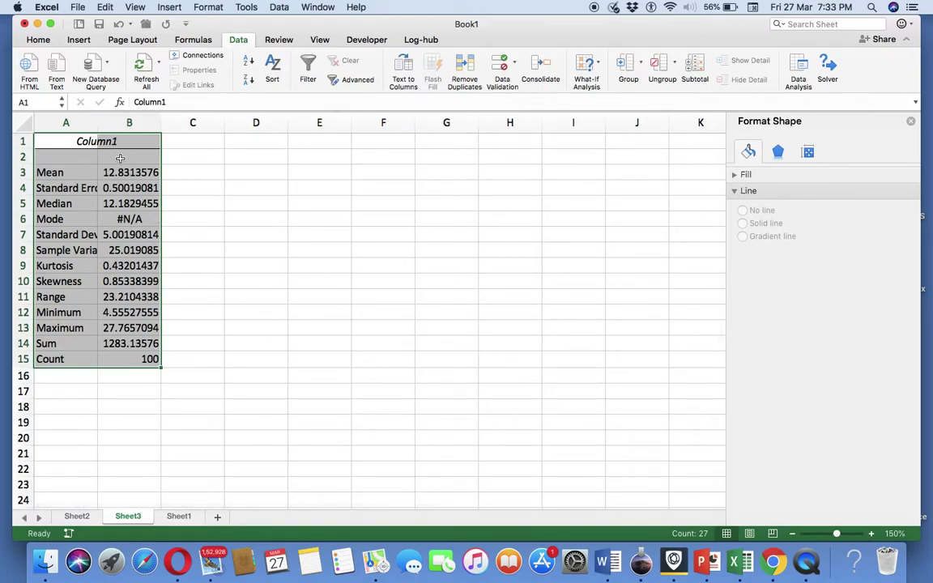
{"action": "left_click_drag", "start_coordinate": [98, 124], "coordinate": [132, 124]}
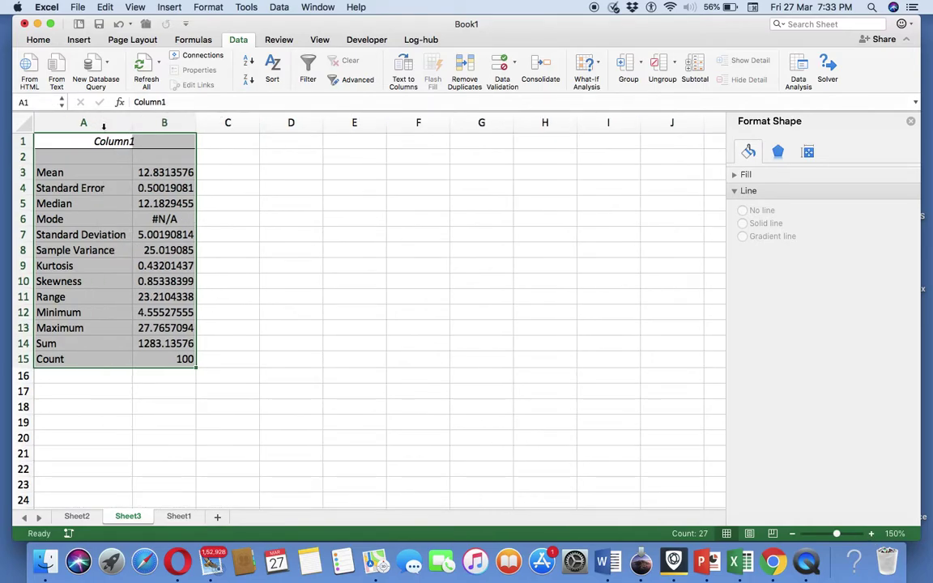
Step: Widen column B of the descriptive statistics sheet and inspect the skewness and kurtosis values in B10 and B9
{"action": "left_click_drag", "start_coordinate": [193, 121], "coordinate": [204, 121]}
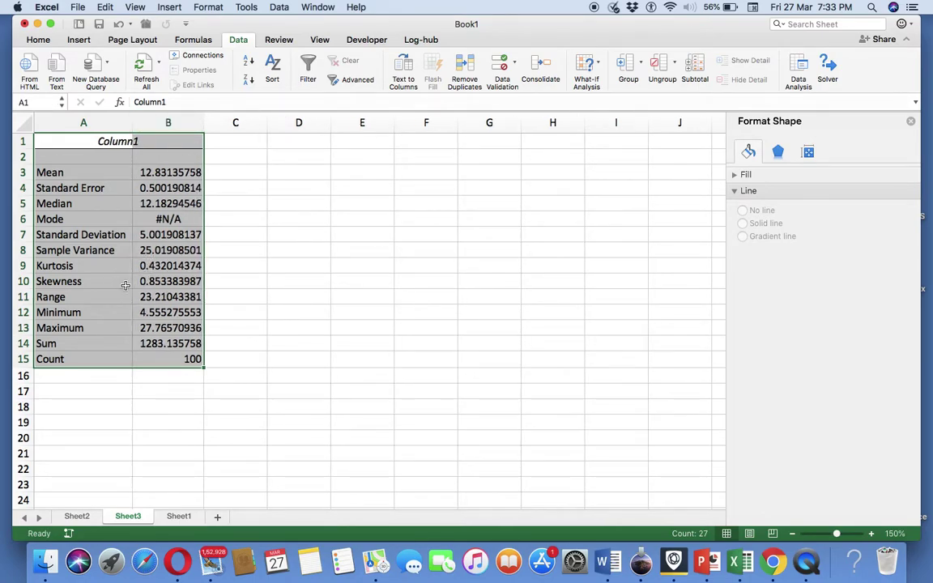
{"action": "left_click", "coordinate": [162, 282]}
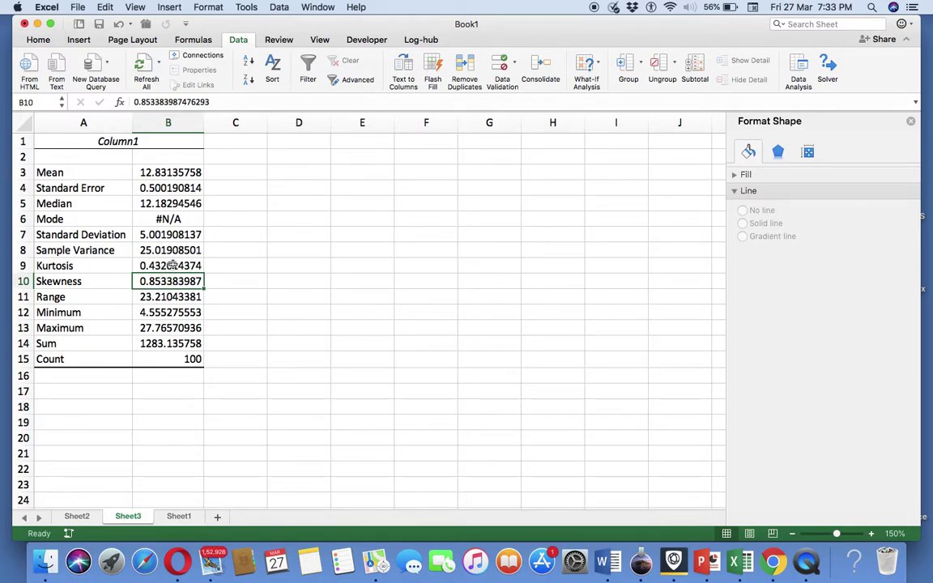
{"action": "left_click", "coordinate": [166, 266]}
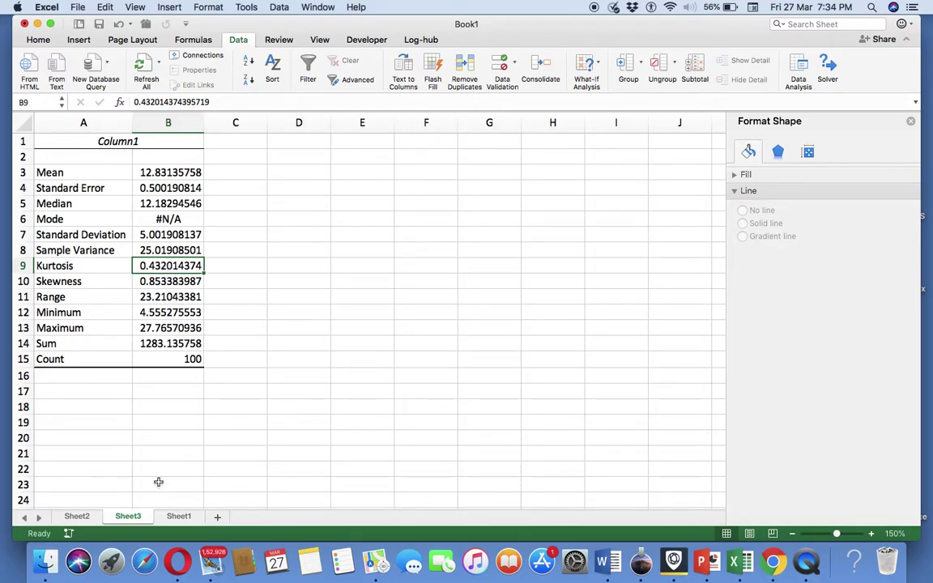
Step: Return to Sheet1 and select the frequency counts in N18:N26
{"action": "left_click", "coordinate": [179, 517]}
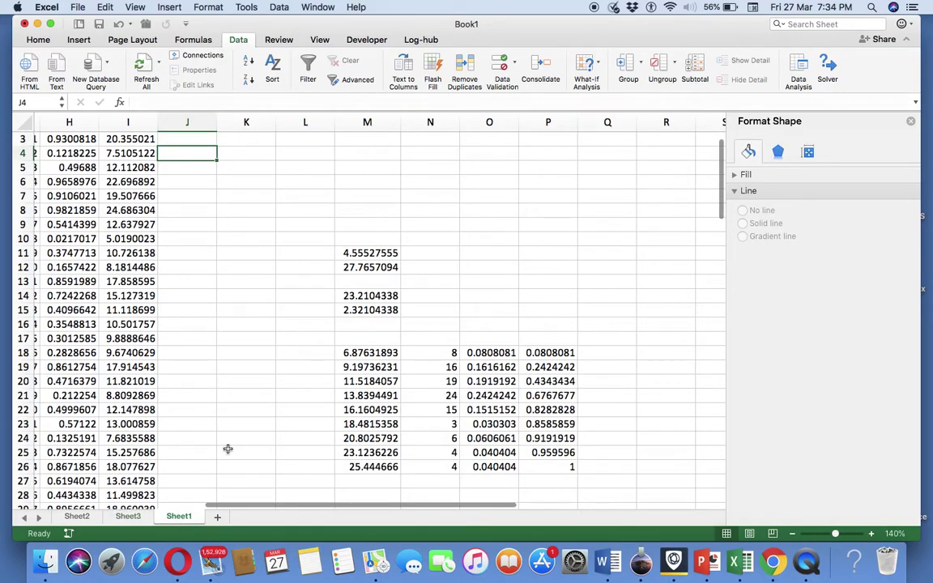
{"action": "scroll", "coordinate": [229, 448], "scroll_direction": "up", "scroll_amount": 2}
{"action": "scroll", "coordinate": [229, 448], "scroll_direction": "left", "scroll_amount": 1}
{"action": "scroll", "coordinate": [229, 448], "scroll_direction": "down", "scroll_amount": 5}
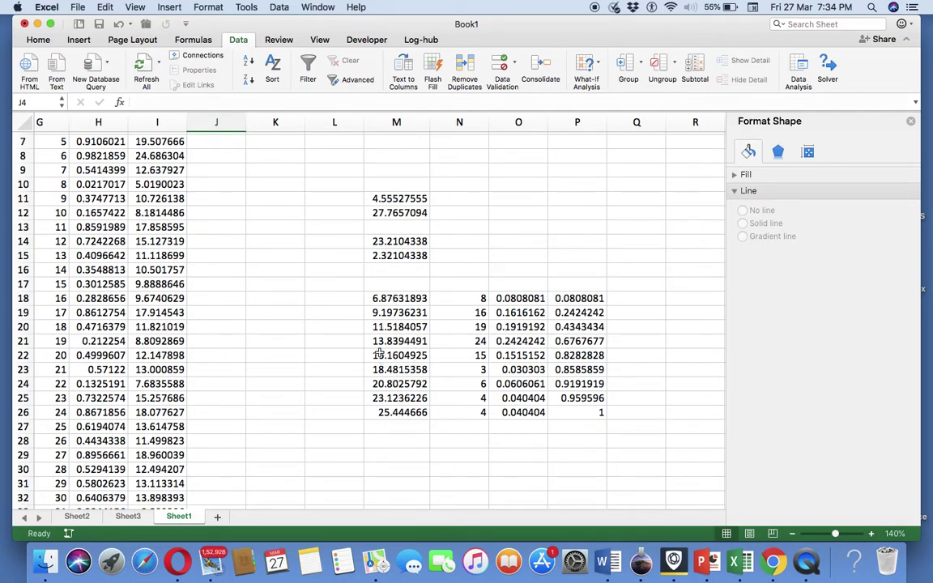
{"action": "scroll", "coordinate": [519, 299], "scroll_direction": "up", "scroll_amount": 2}
{"action": "scroll", "coordinate": [518, 299], "scroll_direction": "right", "scroll_amount": 1}
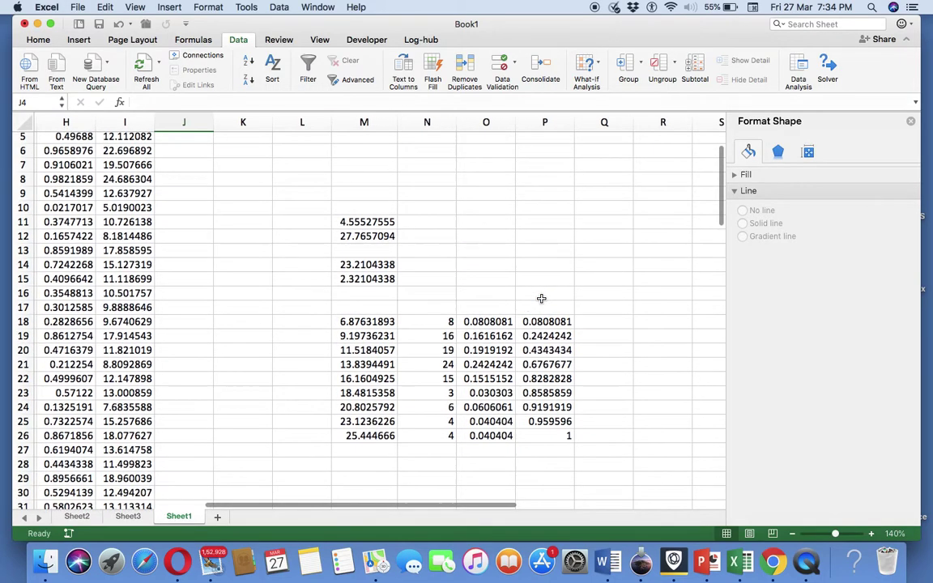
{"action": "left_click_drag", "start_coordinate": [433, 320], "coordinate": [434, 436]}
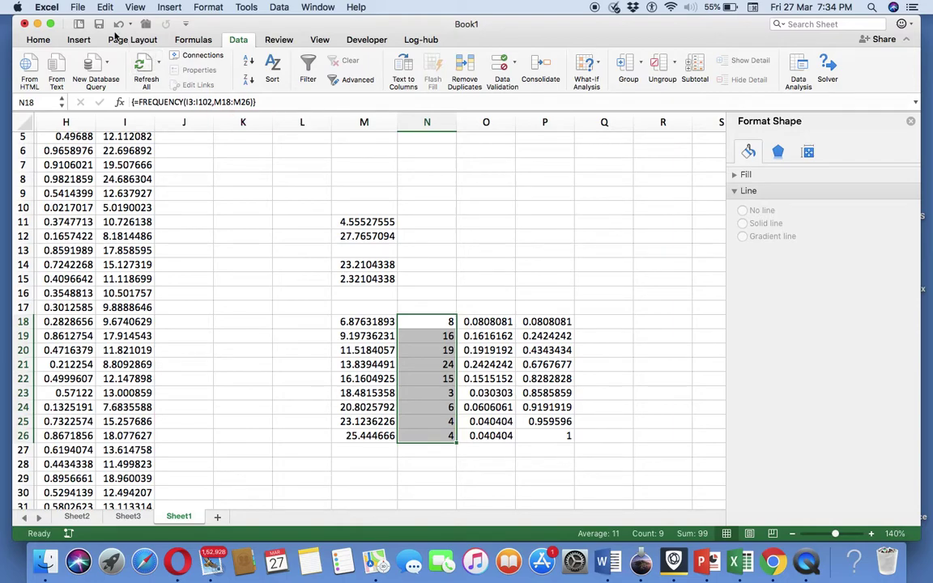
Step: Try a clustered column chart of the frequency counts in N18:N26 and delete it
{"action": "left_click", "coordinate": [79, 40]}
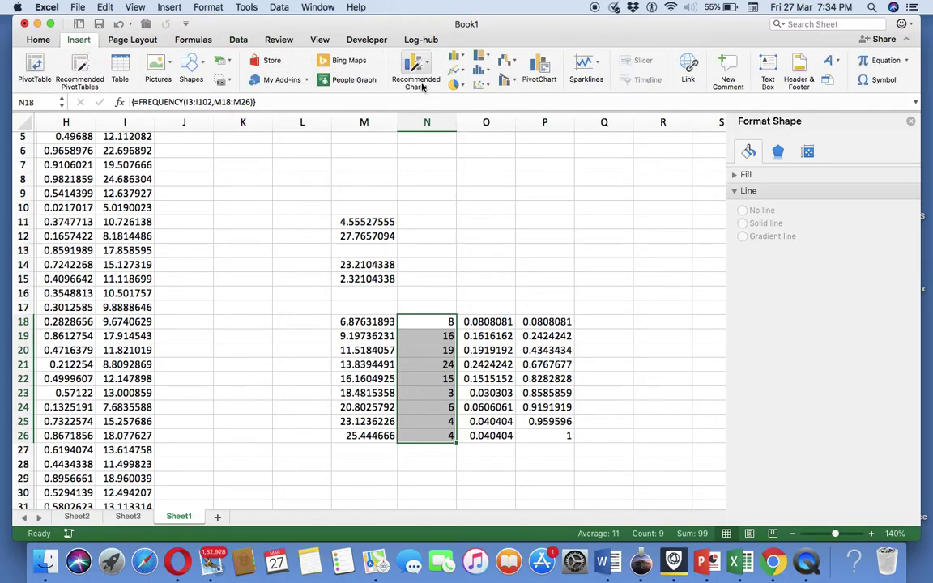
{"action": "left_click", "coordinate": [415, 68]}
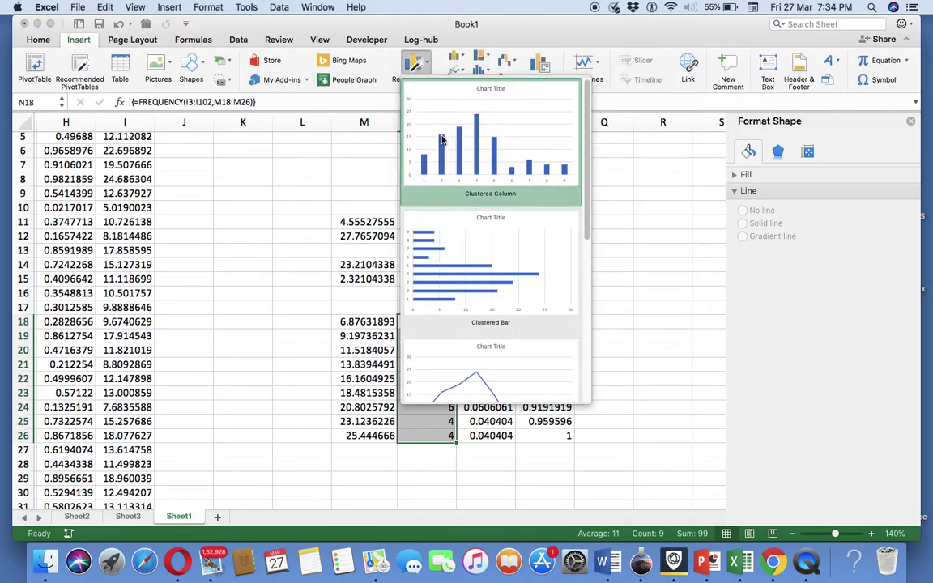
{"action": "left_click", "coordinate": [442, 140]}
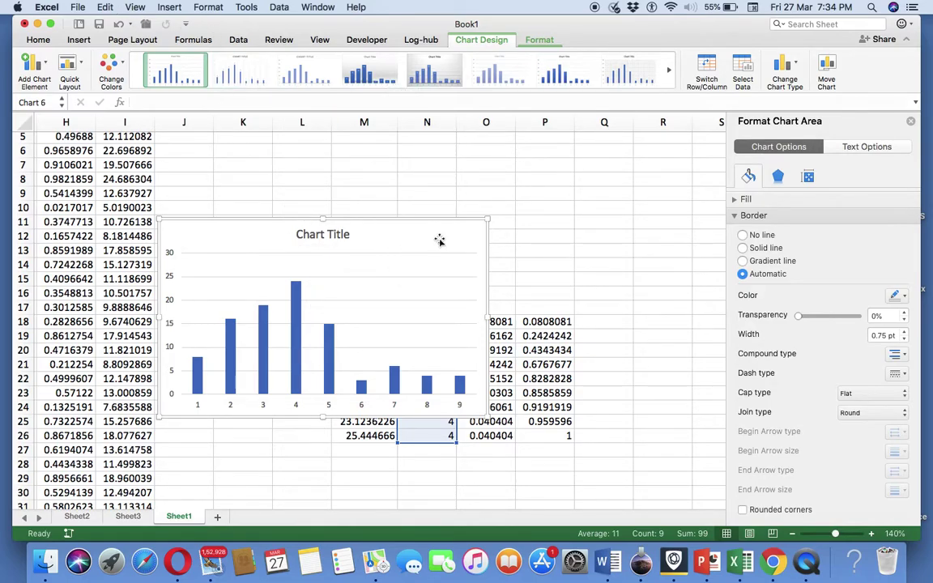
{"action": "key", "text": "Escape"}
{"action": "key", "text": "Delete"}
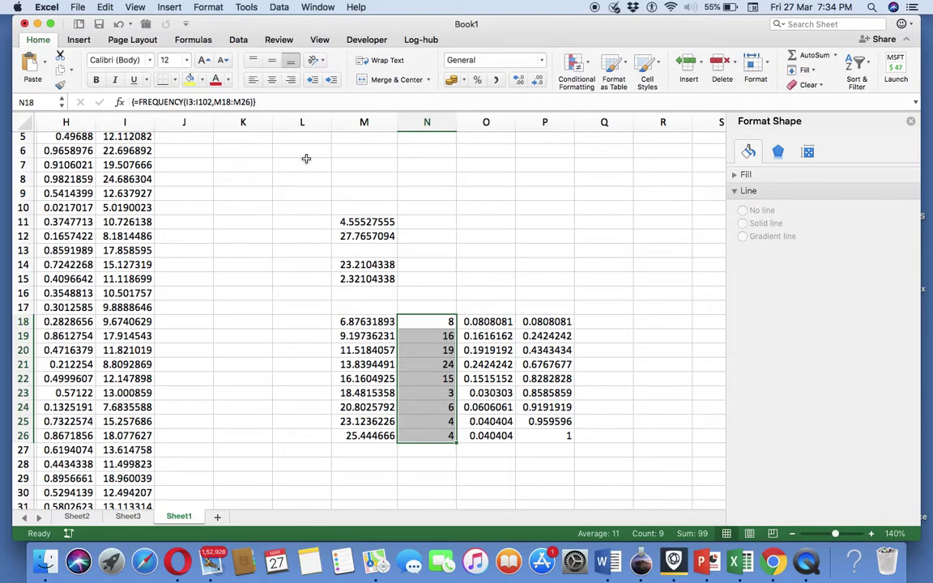
Step: Insert a plain 2-D line chart of the frequency counts in N18:N26
{"action": "left_click", "coordinate": [77, 40]}
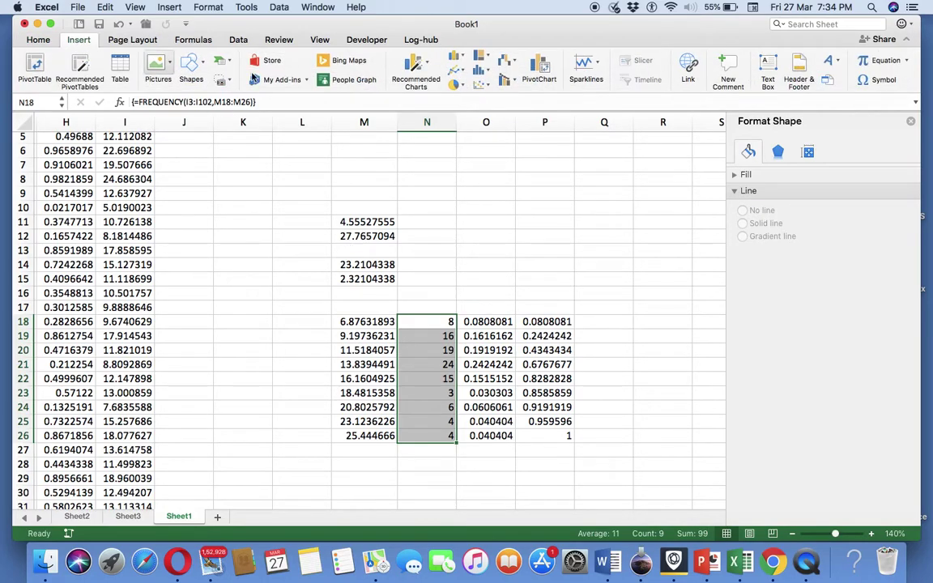
{"action": "left_click", "coordinate": [453, 71]}
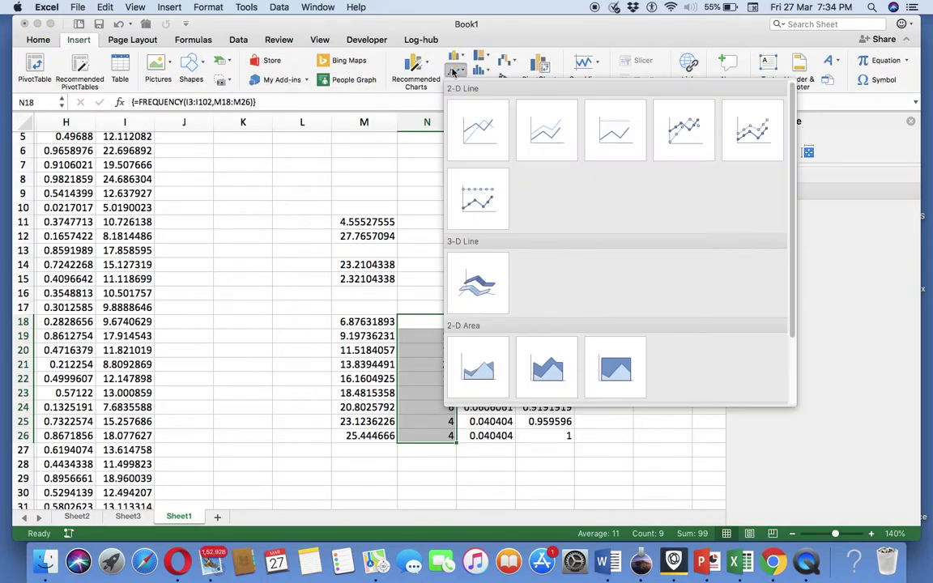
{"action": "left_click", "coordinate": [467, 133]}
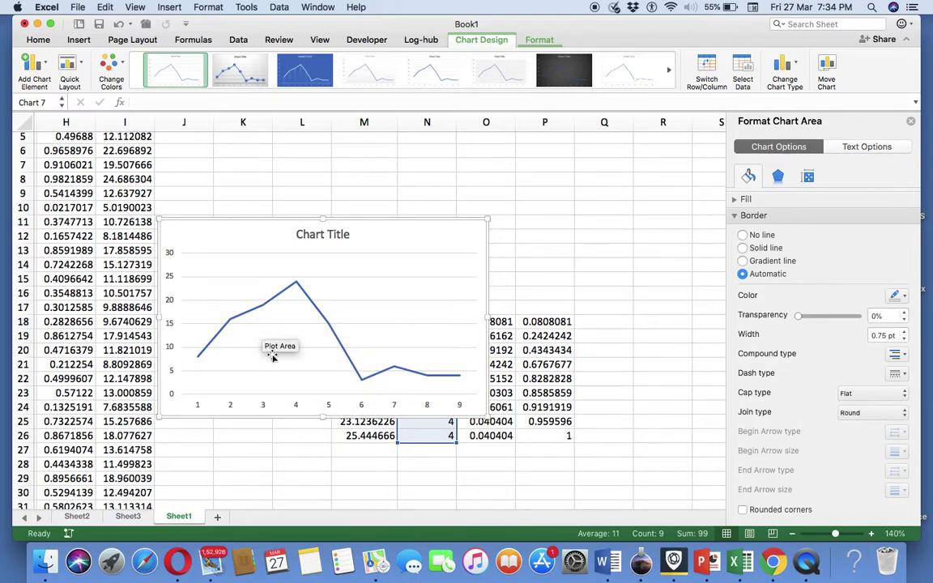
Step: Move the line chart above the frequency table so that it no longer covers M18:P26
{"action": "left_click", "coordinate": [630, 284]}
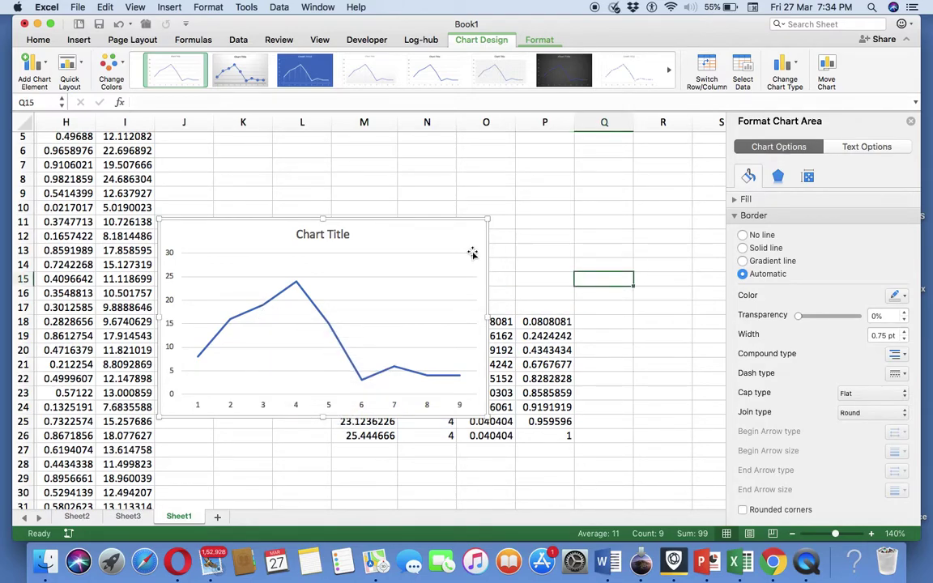
{"action": "left_click_drag", "start_coordinate": [469, 234], "coordinate": [520, 107]}
{"action": "key", "text": "super+z"}
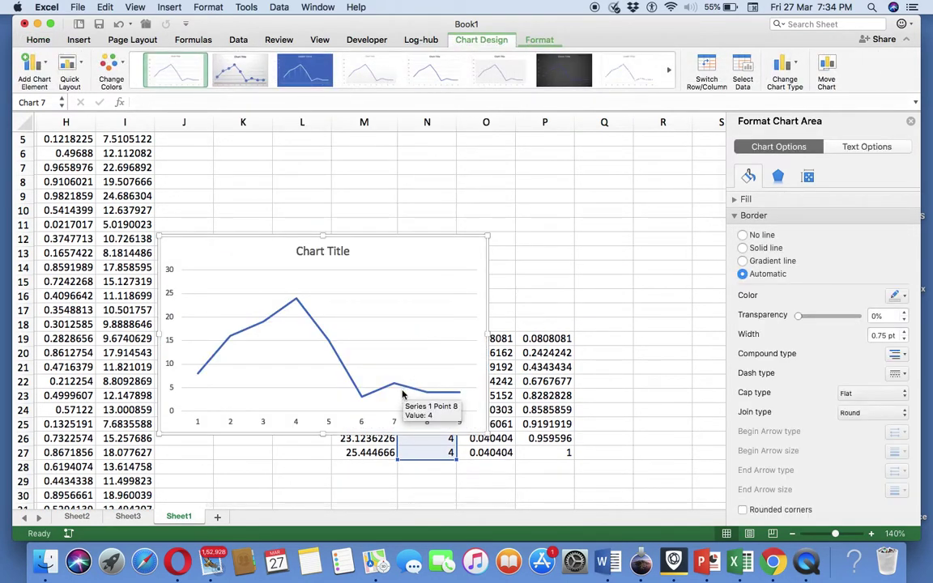
{"action": "scroll", "coordinate": [618, 340], "scroll_direction": "up", "scroll_amount": 3}
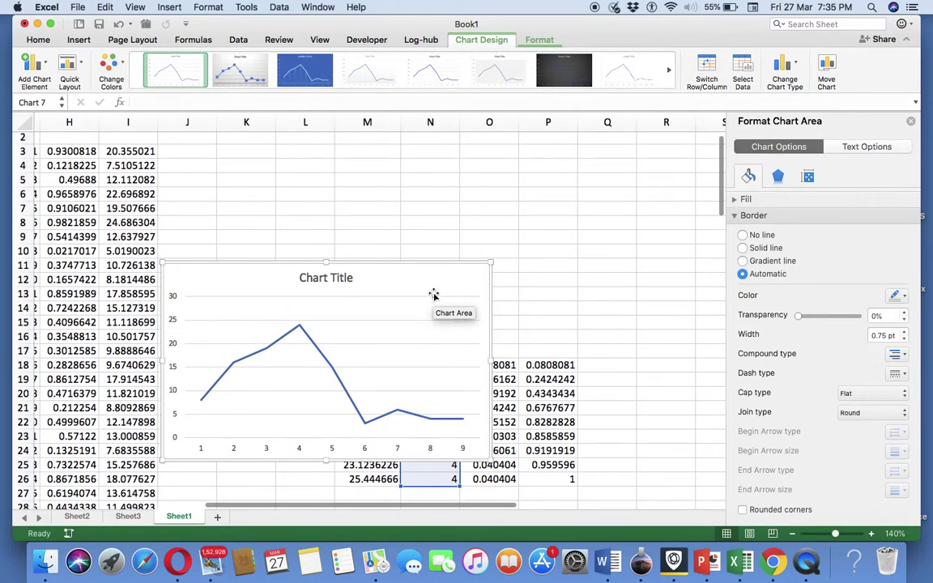
{"action": "left_click_drag", "start_coordinate": [444, 277], "coordinate": [523, 152]}
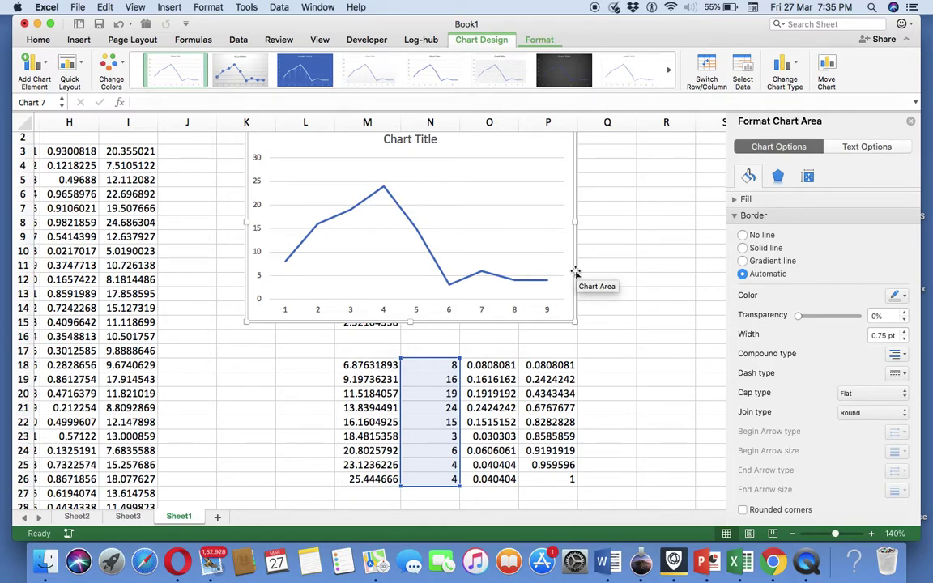
Step: Calculate the gamma density for 9.19 in Q11 with =GAMMADIST(9.19,E4,E5,FALSE), using E4 as alpha and E5 as beta
{"action": "left_click", "coordinate": [608, 270]}
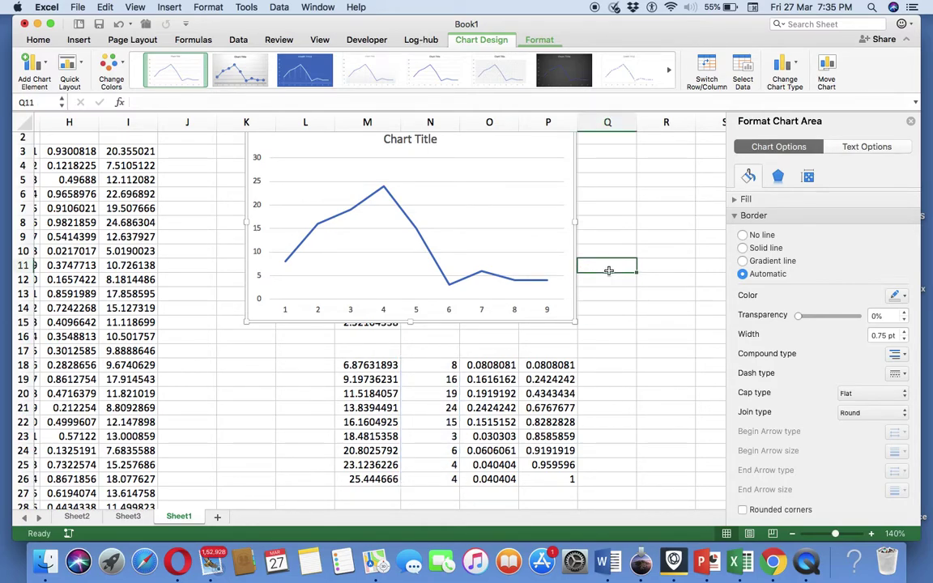
{"action": "type", "text": "="}
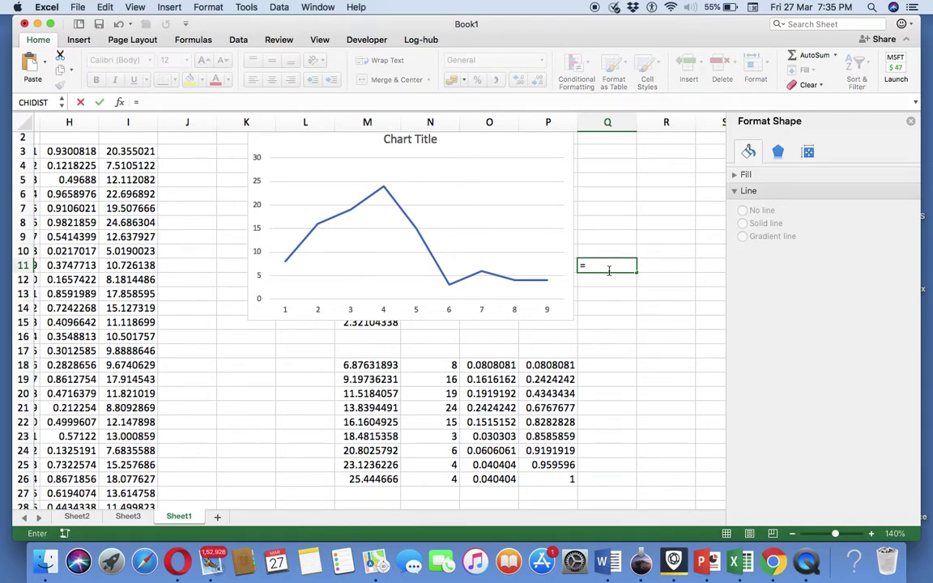
{"action": "type", "text": "gamm"}
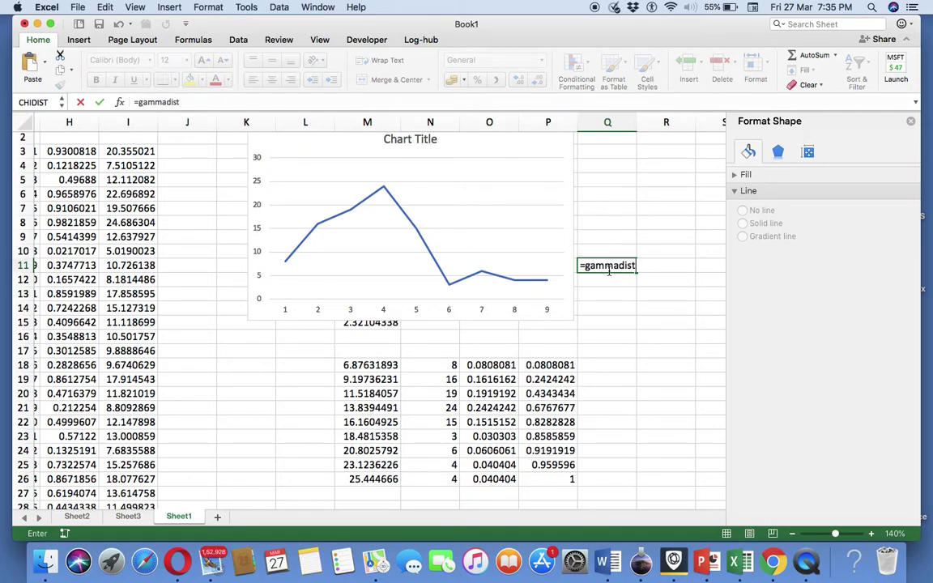
{"action": "type", "text": "adist(9.19"}
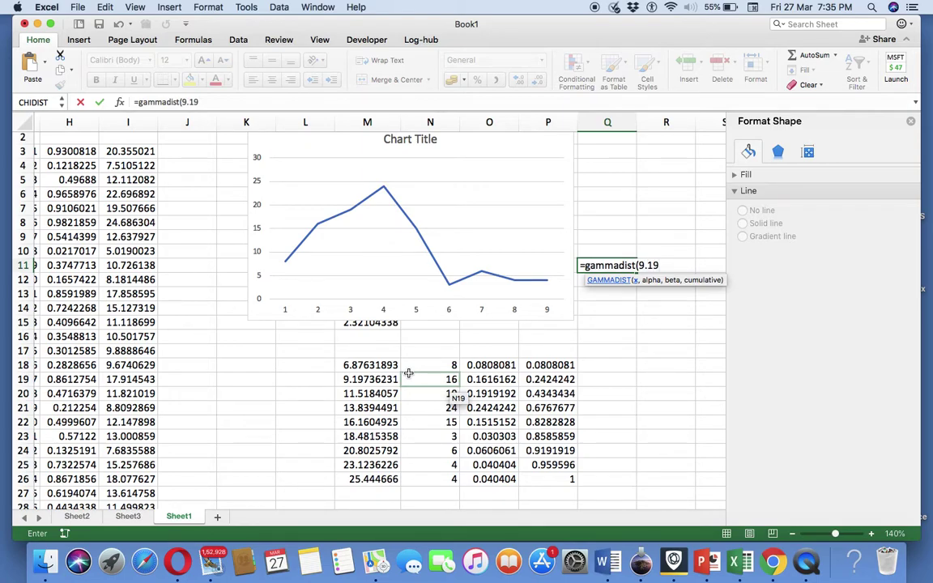
{"action": "type", "text": ","}
{"action": "scroll", "coordinate": [79, 303], "scroll_direction": "left", "scroll_amount": 2}
{"action": "scroll", "coordinate": [79, 304], "scroll_direction": "up", "scroll_amount": 1}
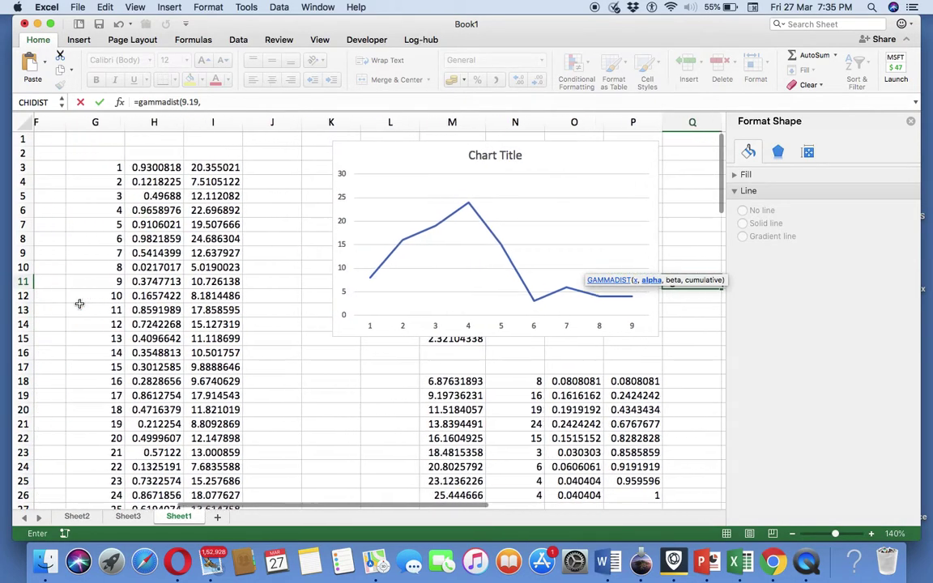
{"action": "scroll", "coordinate": [80, 304], "scroll_direction": "left", "scroll_amount": 2}
{"action": "scroll", "coordinate": [79, 304], "scroll_direction": "left", "scroll_amount": 2}
{"action": "left_click", "coordinate": [76, 305]}
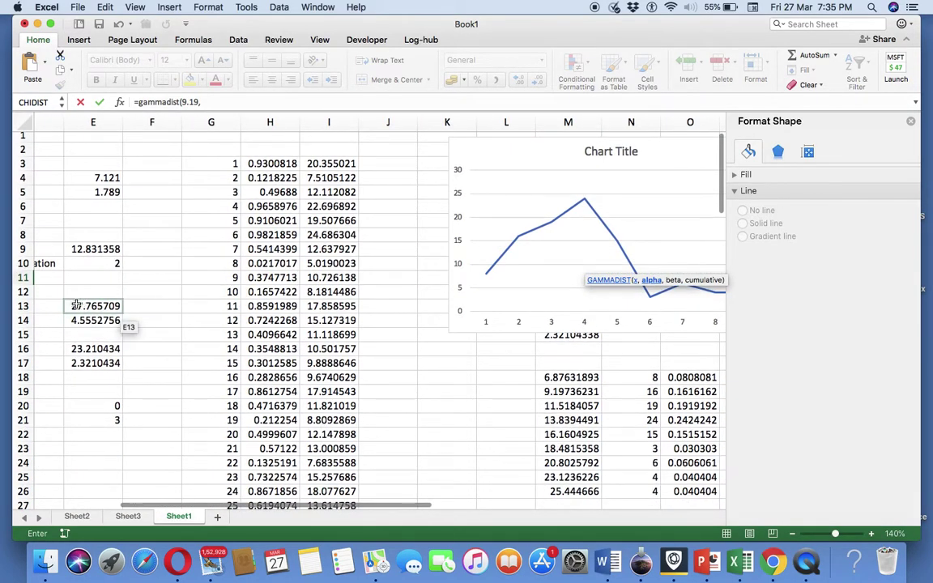
{"action": "left_click", "coordinate": [95, 177]}
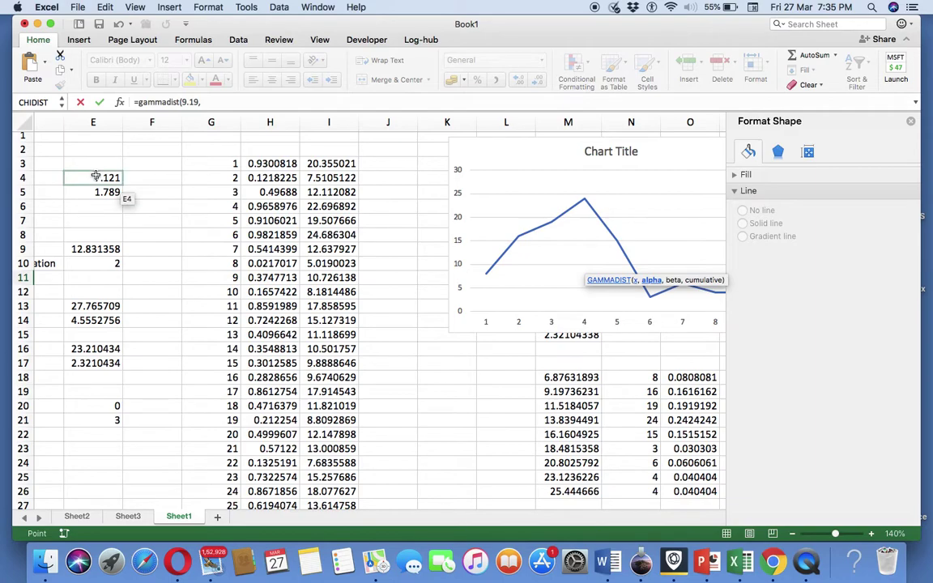
{"action": "left_click", "coordinate": [95, 176]}
{"action": "type", "text": ","}
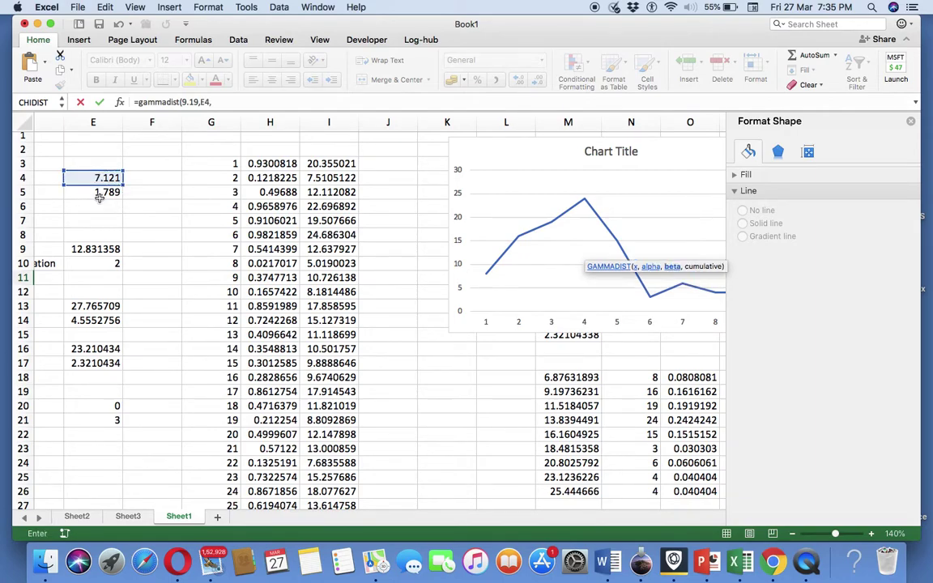
{"action": "left_click", "coordinate": [98, 193]}
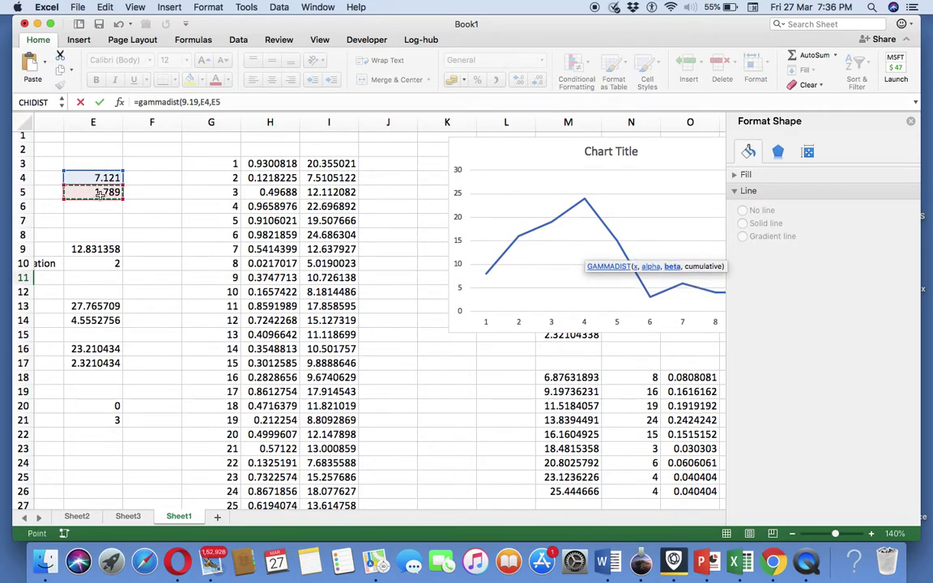
{"action": "scroll", "coordinate": [99, 194], "scroll_direction": "right", "scroll_amount": 5}
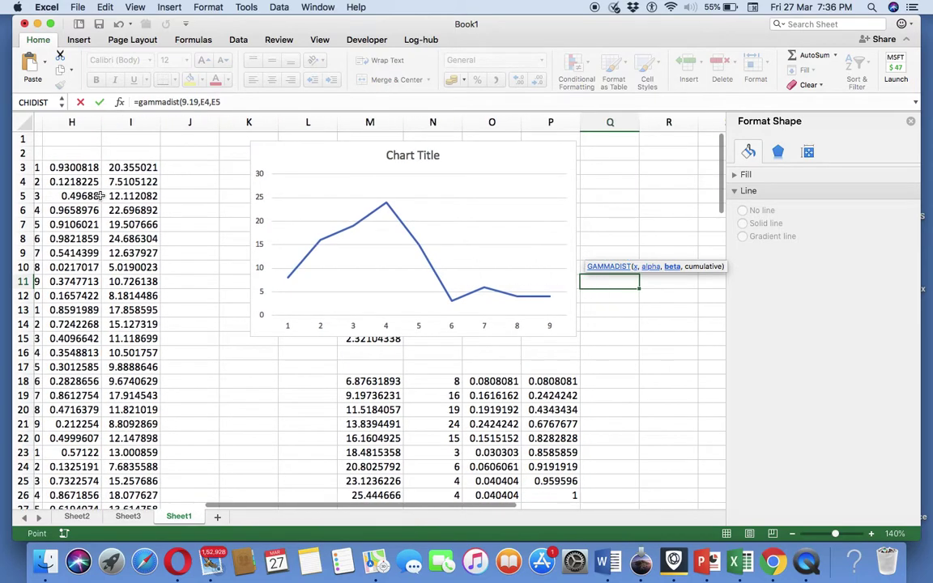
{"action": "scroll", "coordinate": [98, 196], "scroll_direction": "right", "scroll_amount": 1}
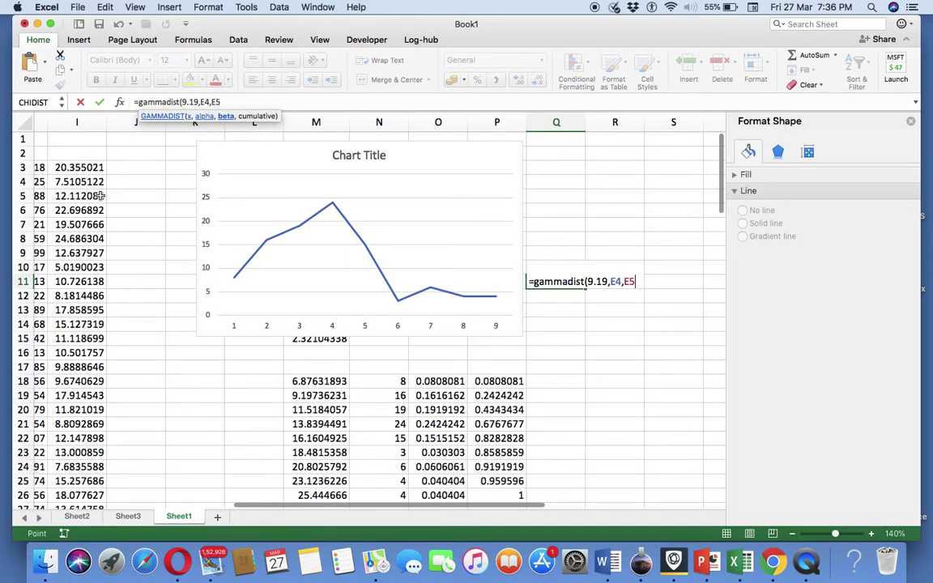
{"action": "type", "text": ","}
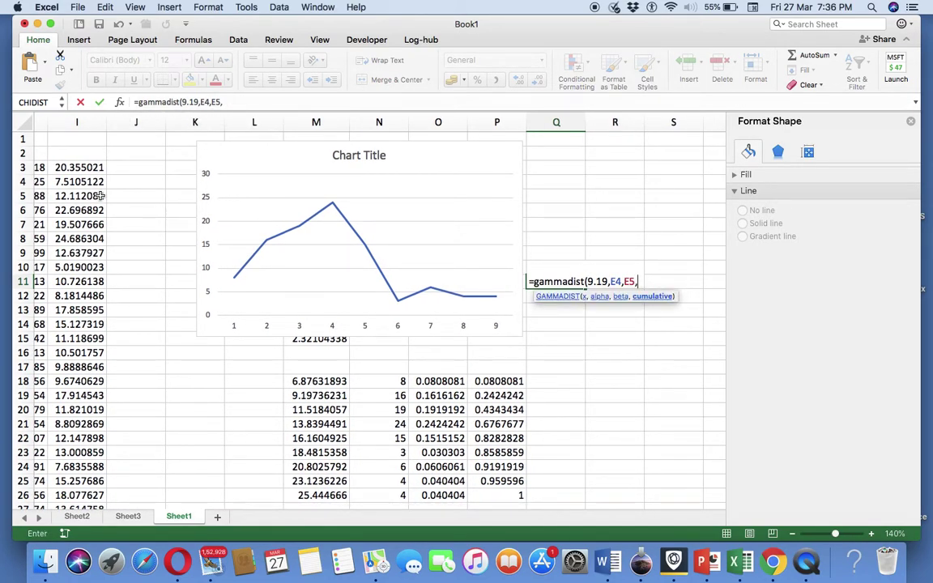
{"action": "type", "text": "false"}
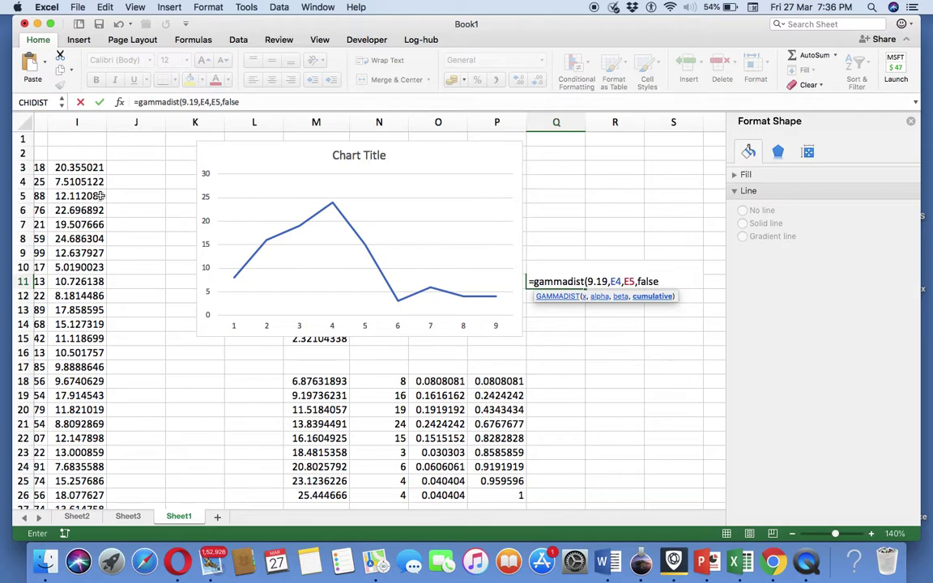
{"action": "type", "text": ")"}
{"action": "key", "text": "Return"}
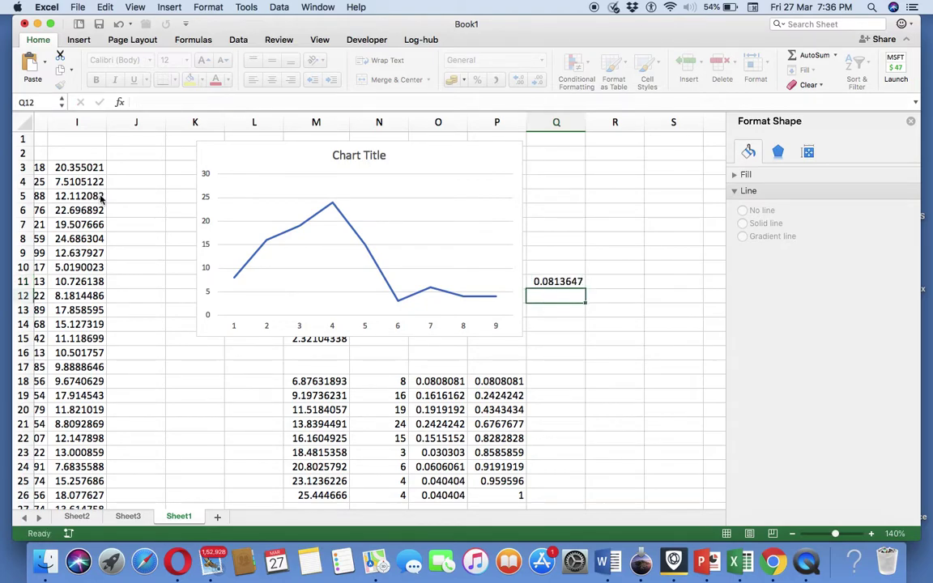
Step: Check the gamma density in Q11 against the second point of the frequency line chart
{"action": "key", "text": "Up"}
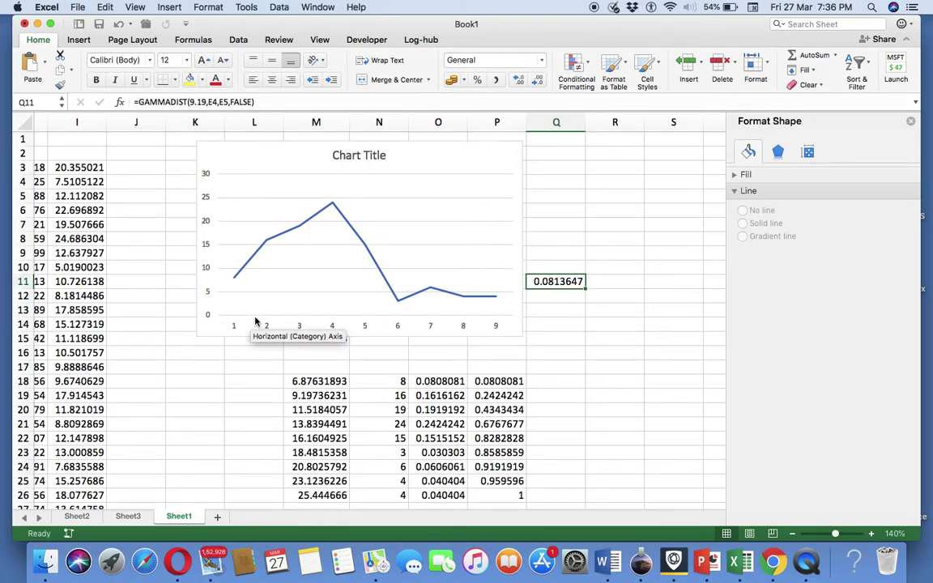
{"action": "mouse_move", "coordinate": [268, 244]}
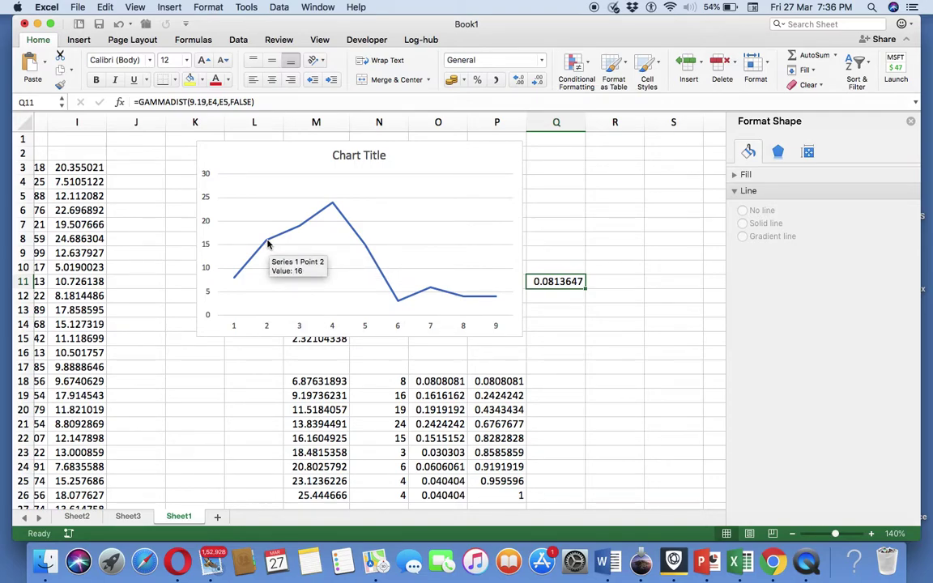
{"action": "left_click", "coordinate": [546, 297]}
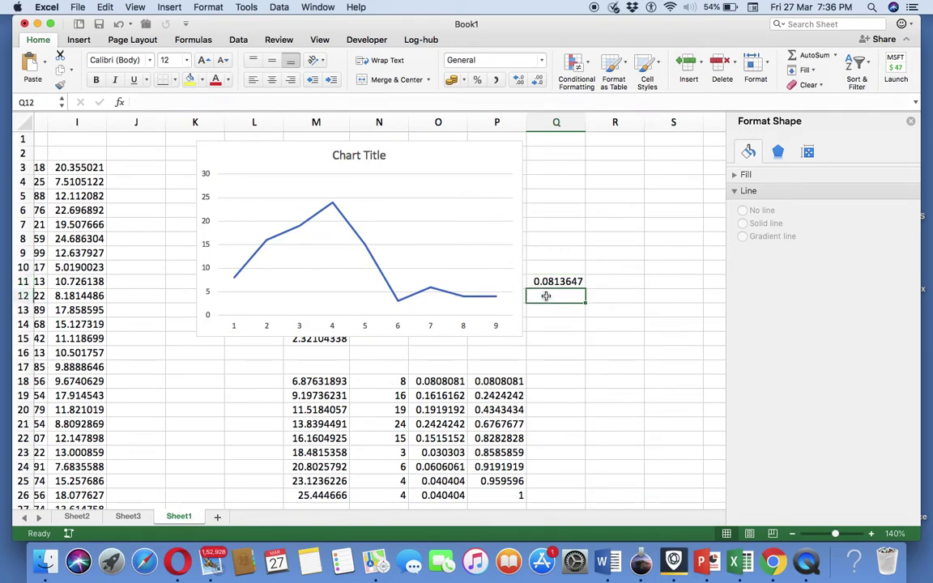
Step: Calculate the cumulative gamma probability for 9.19 in Q12 with =GAMMADIST(9.19,E4,E5,TRUE), and compare its formula with the density formula in Q11
{"action": "type", "text": "=gammadist"}
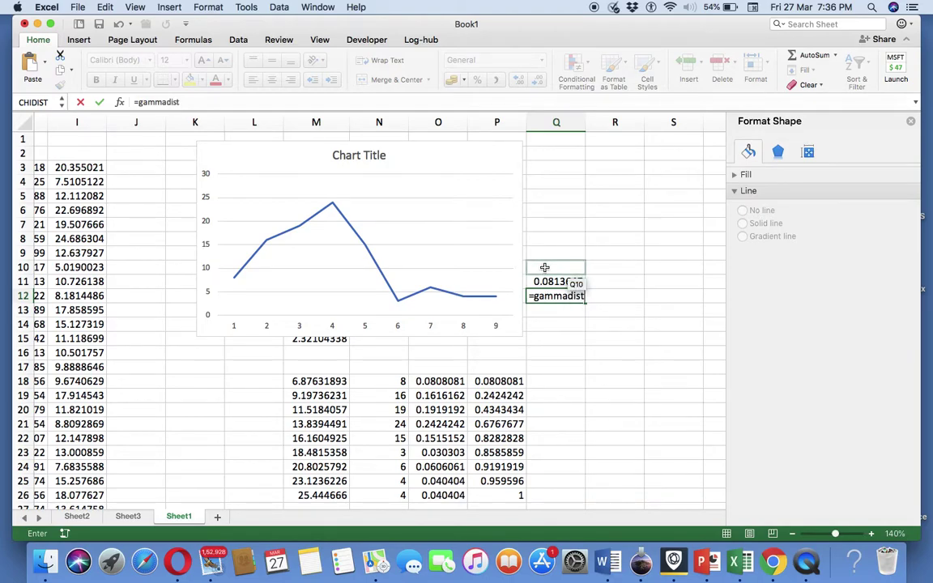
{"action": "type", "text": "(9.1"}
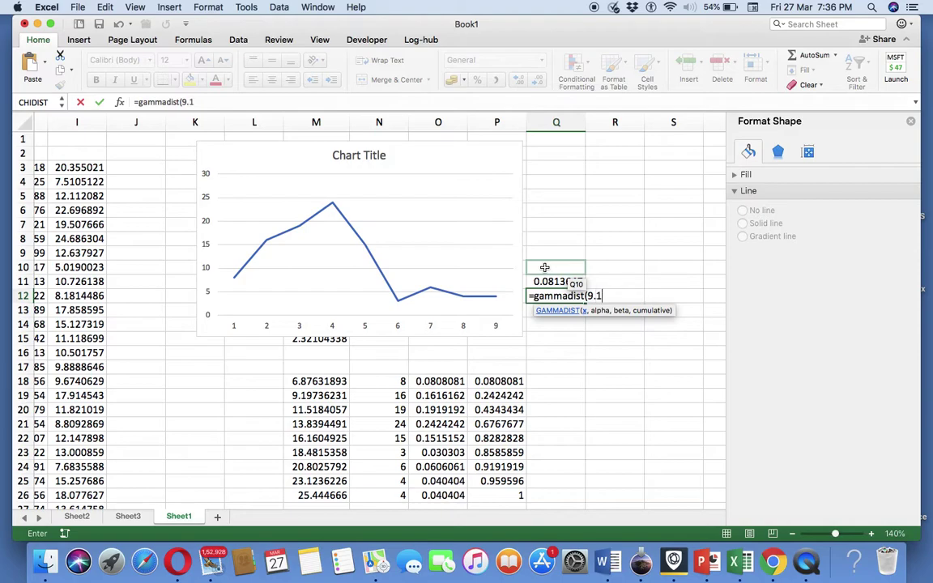
{"action": "type", "text": "9,"}
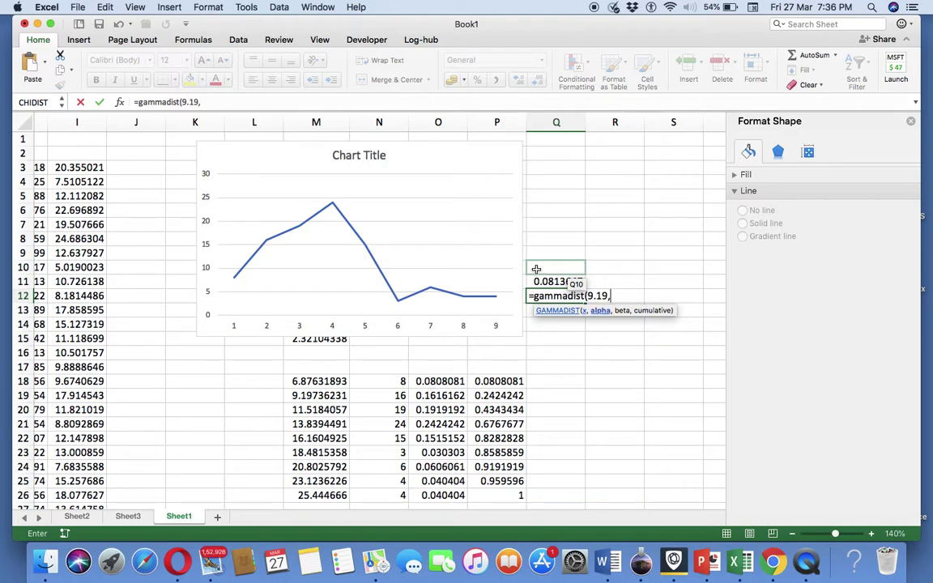
{"action": "scroll", "coordinate": [364, 261], "scroll_direction": "left", "scroll_amount": 5}
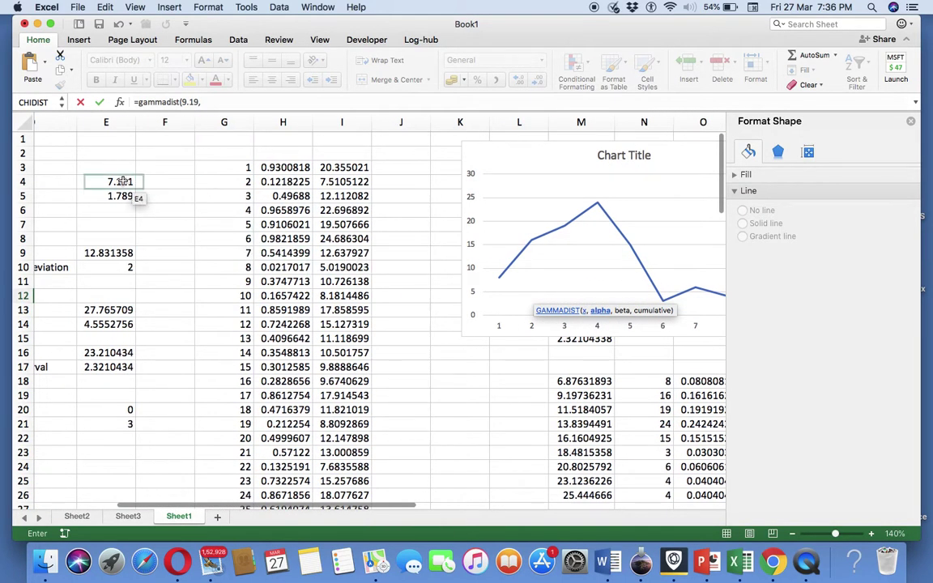
{"action": "left_click", "coordinate": [121, 182]}
{"action": "type", "text": ","}
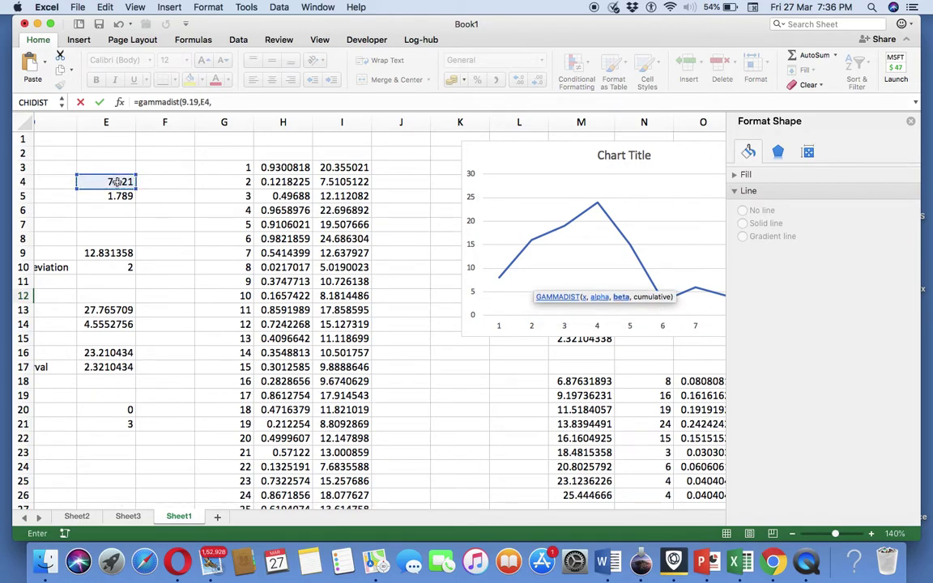
{"action": "left_click", "coordinate": [113, 197]}
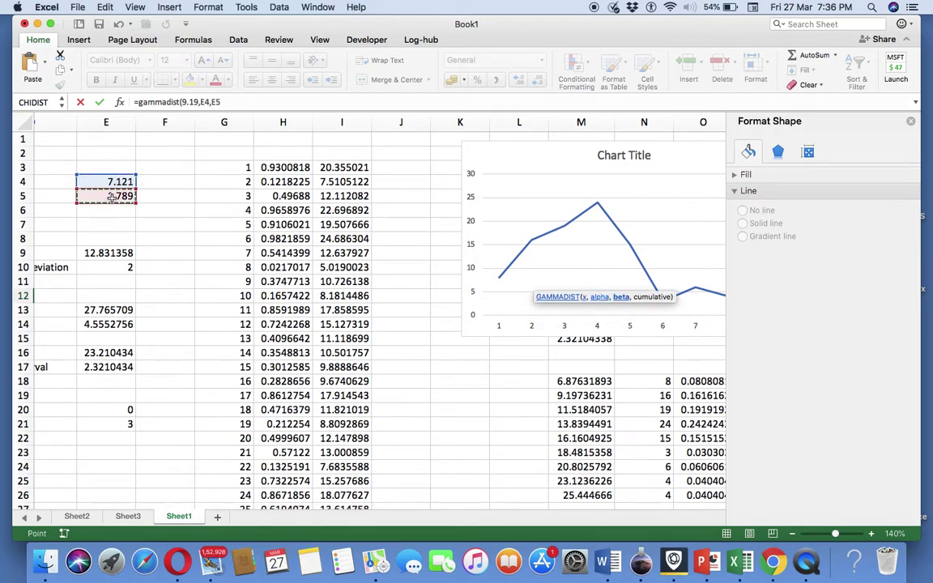
{"action": "type", "text": ","}
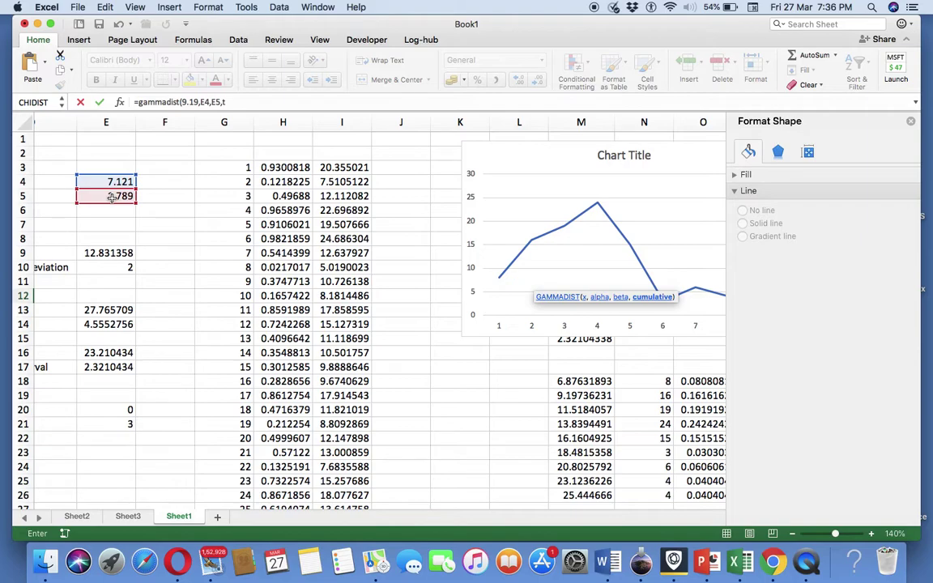
{"action": "type", "text": "true)"}
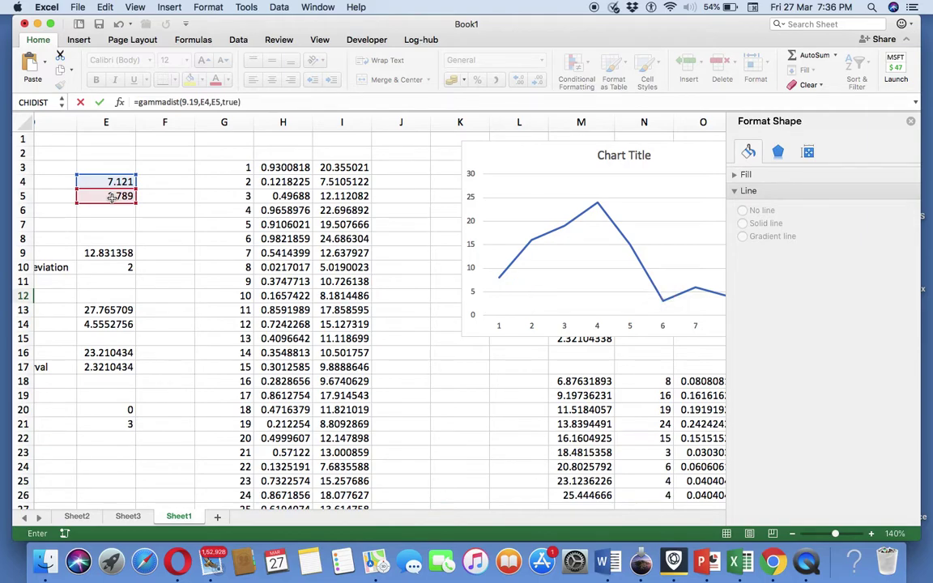
{"action": "key", "text": "Return"}
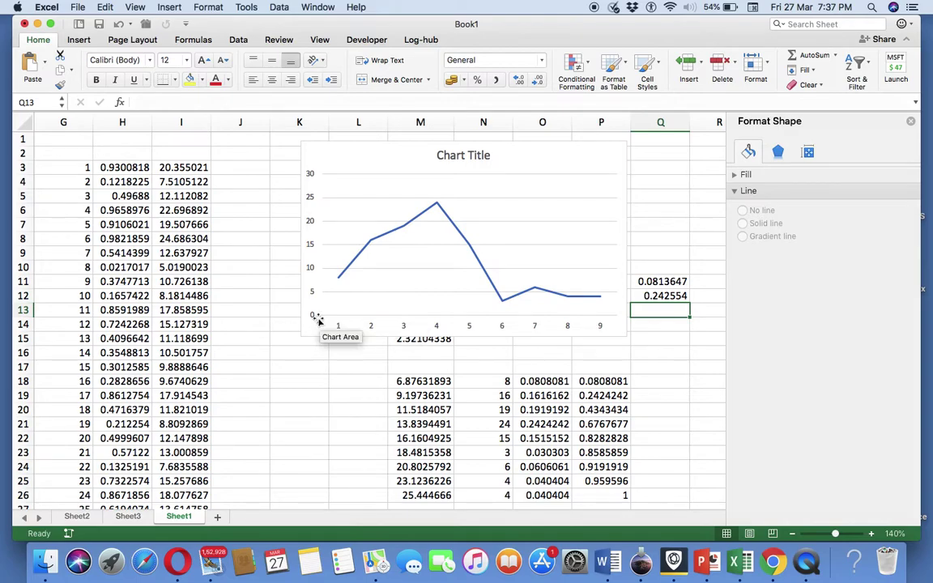
{"action": "left_click", "coordinate": [660, 283]}
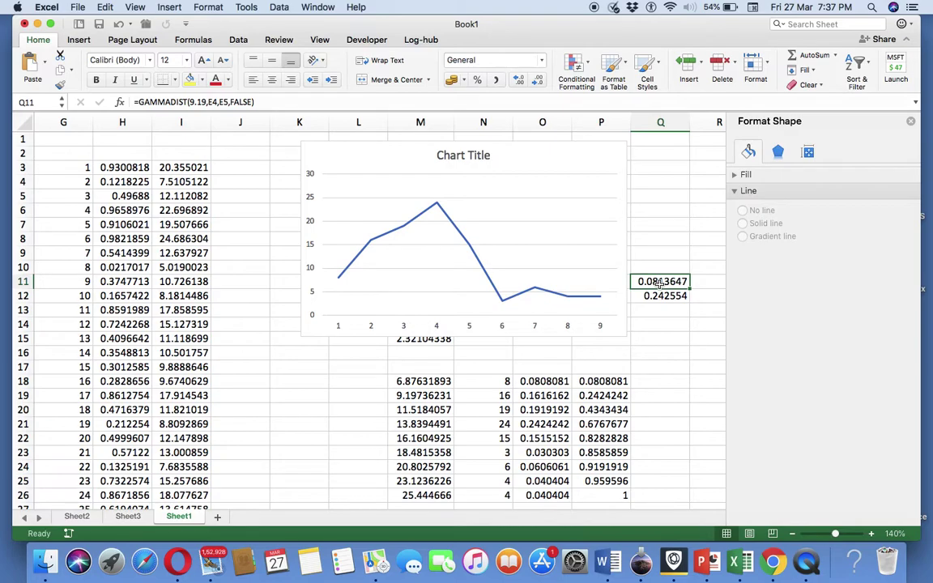
{"action": "key", "text": "Down"}
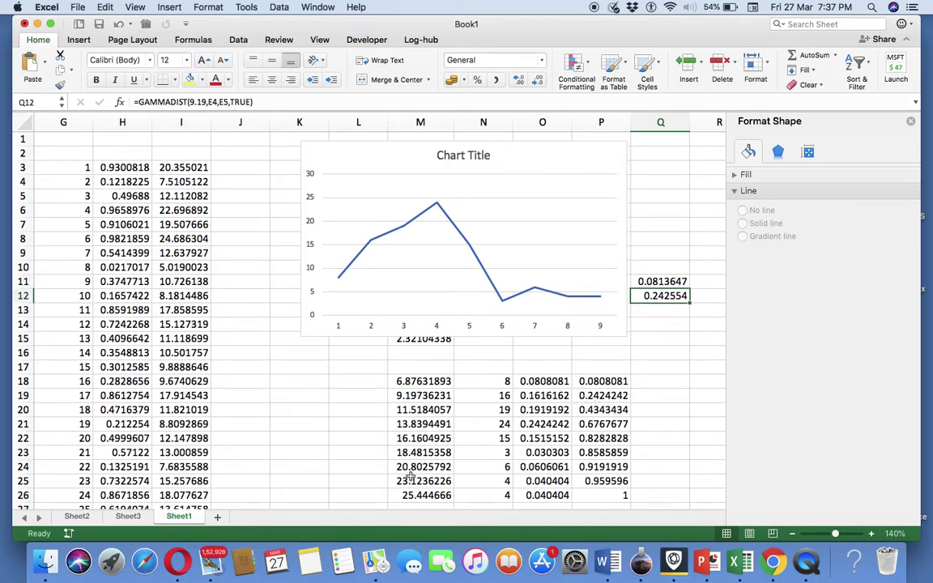
Step: Switch to the DISTRIBUTION THEORY presentation in PowerPoint and view the gamma density curves on slide 50
{"action": "left_click", "coordinate": [766, 571]}
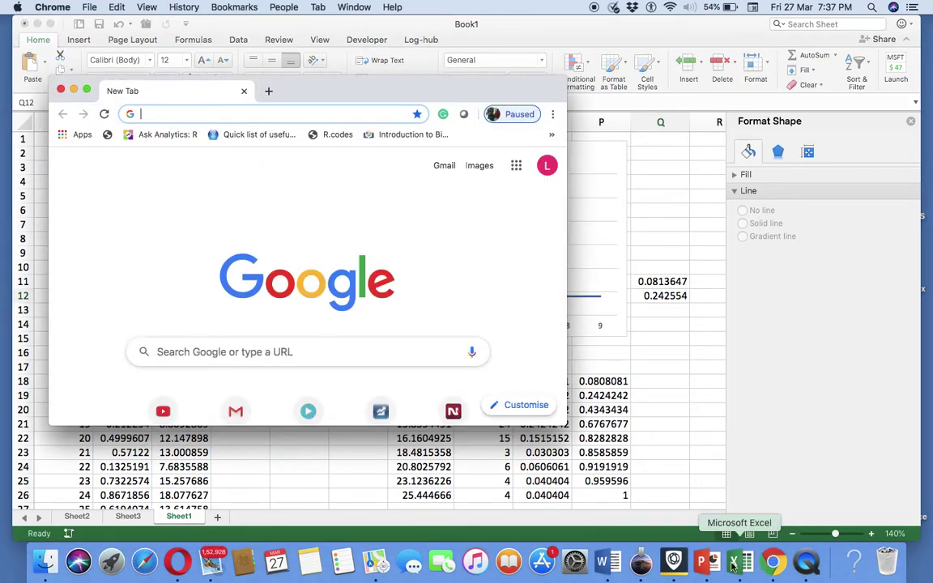
{"action": "left_click", "coordinate": [706, 562]}
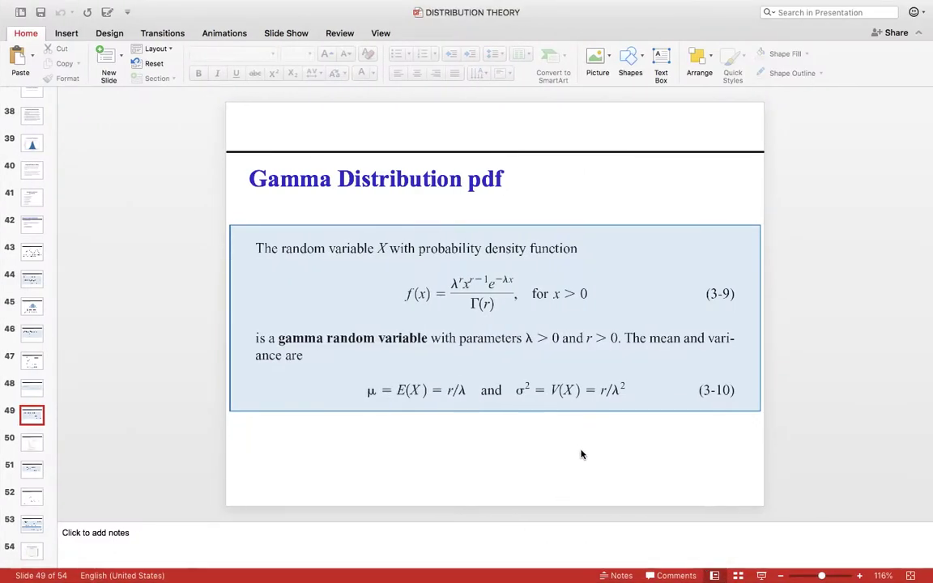
{"action": "key", "text": "Down"}
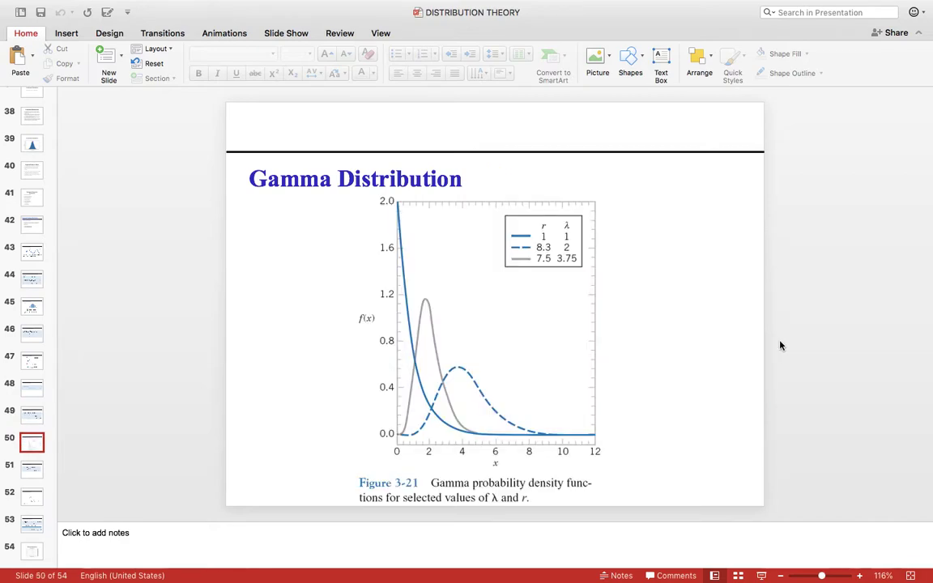
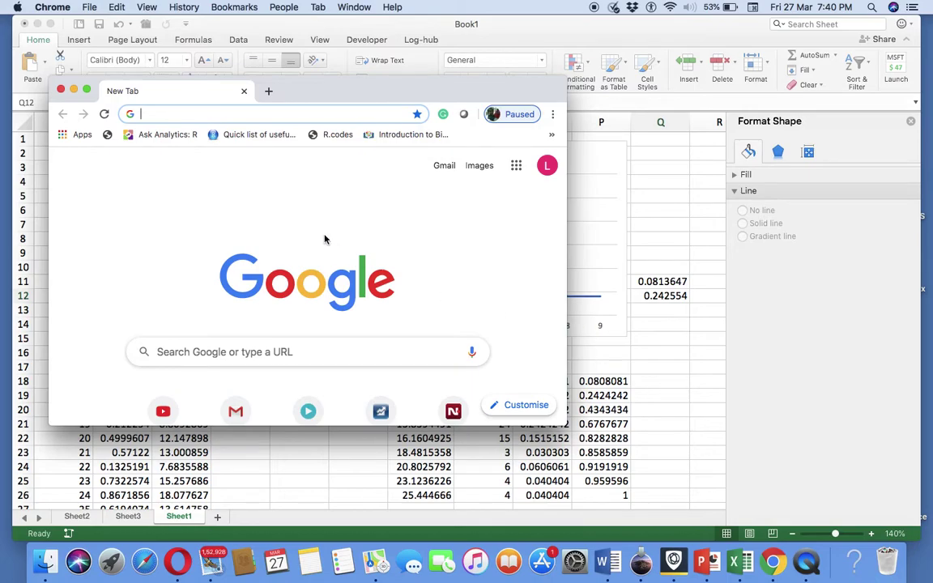
{"action": "left_click", "coordinate": [61, 90]}
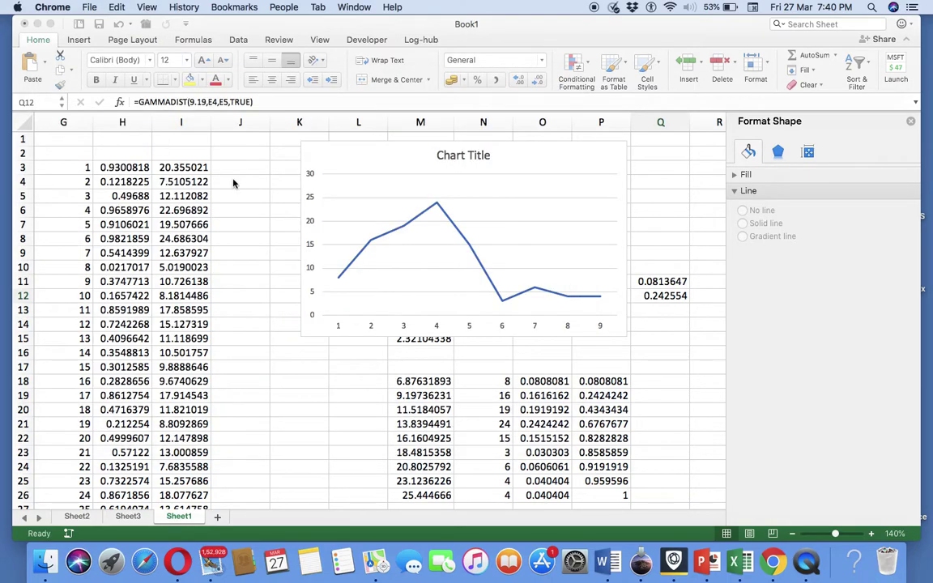
{"action": "scroll", "coordinate": [240, 239], "scroll_direction": "left", "scroll_amount": 5}
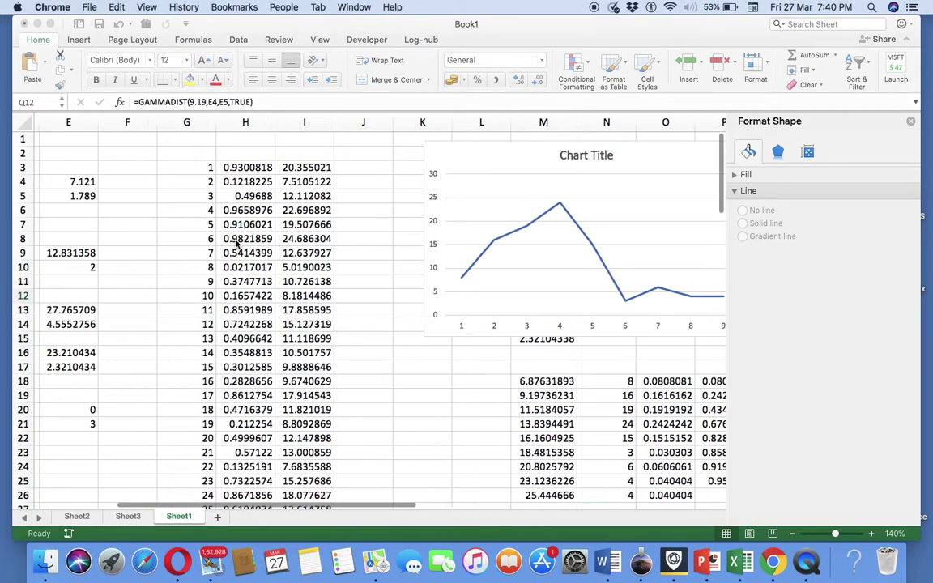
{"action": "scroll", "coordinate": [260, 183], "scroll_direction": "right", "scroll_amount": 2}
{"action": "left_click", "coordinate": [405, 170]}
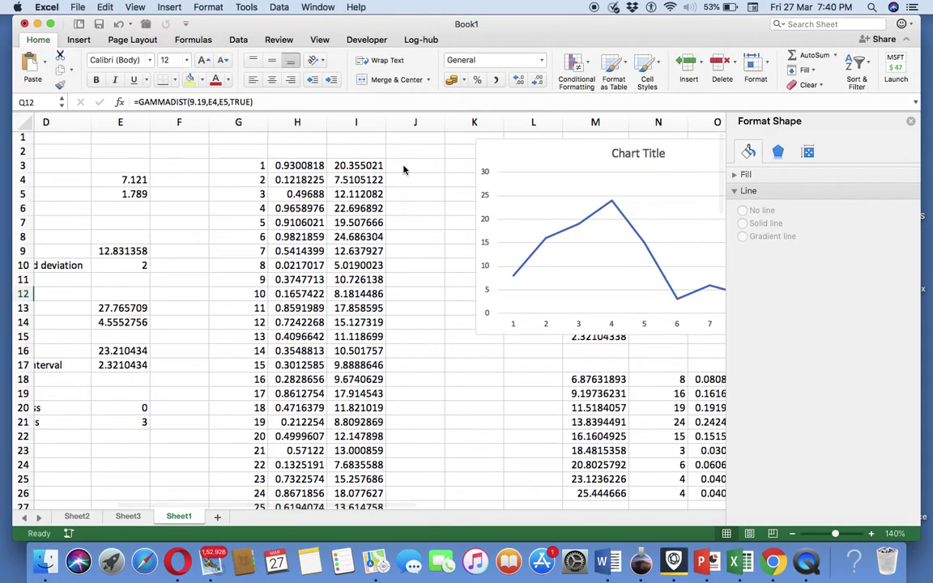
{"action": "left_click", "coordinate": [403, 166]}
{"action": "type", "text": "="}
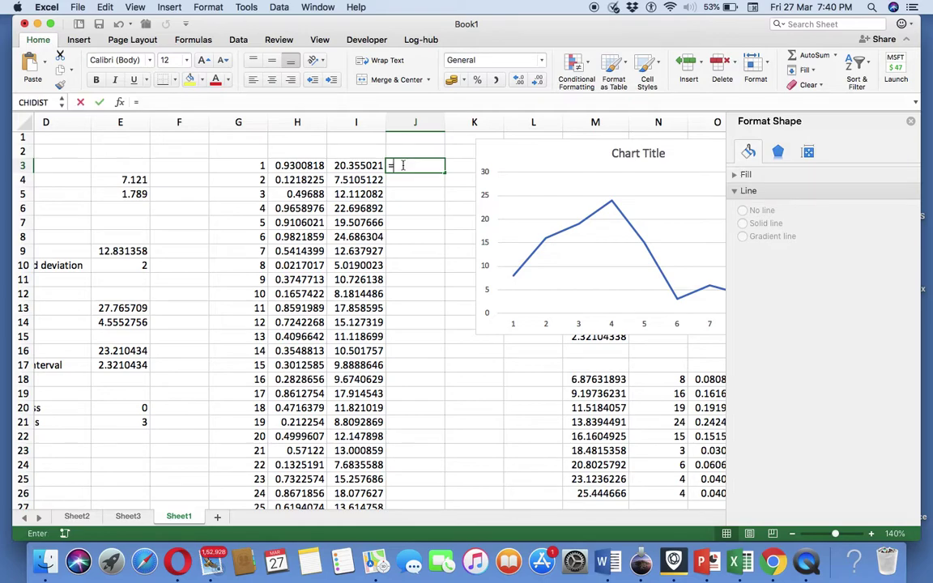
{"action": "type", "text": "weibulls"}
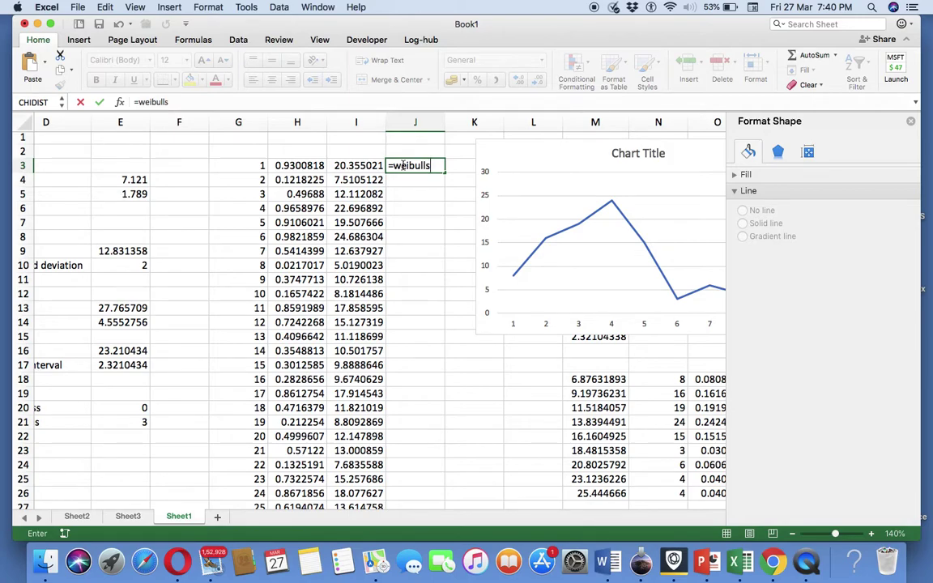
{"action": "key", "text": "BackSpace"}
{"action": "type", "text": "("}
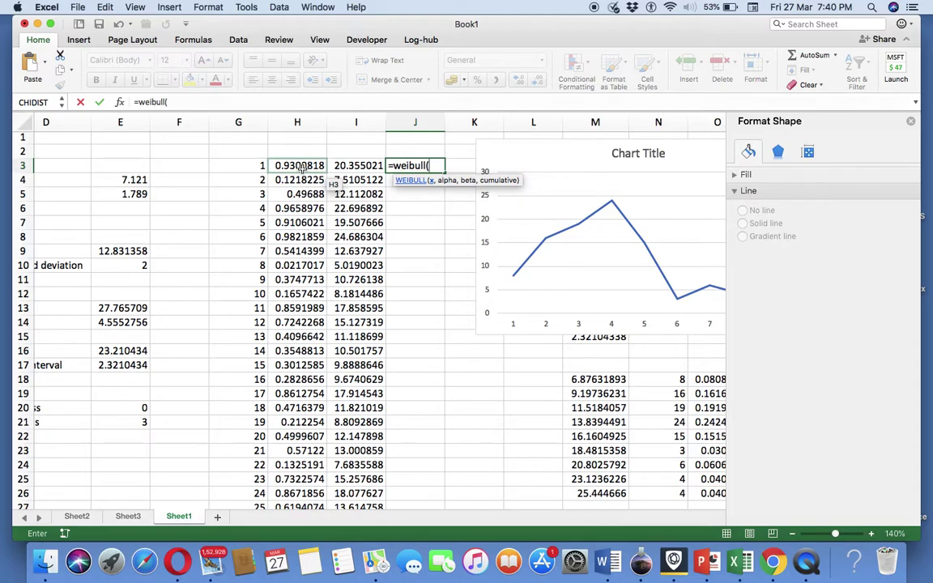
{"action": "key", "text": "BackSpace"}
{"action": "type", "text": "inv"}
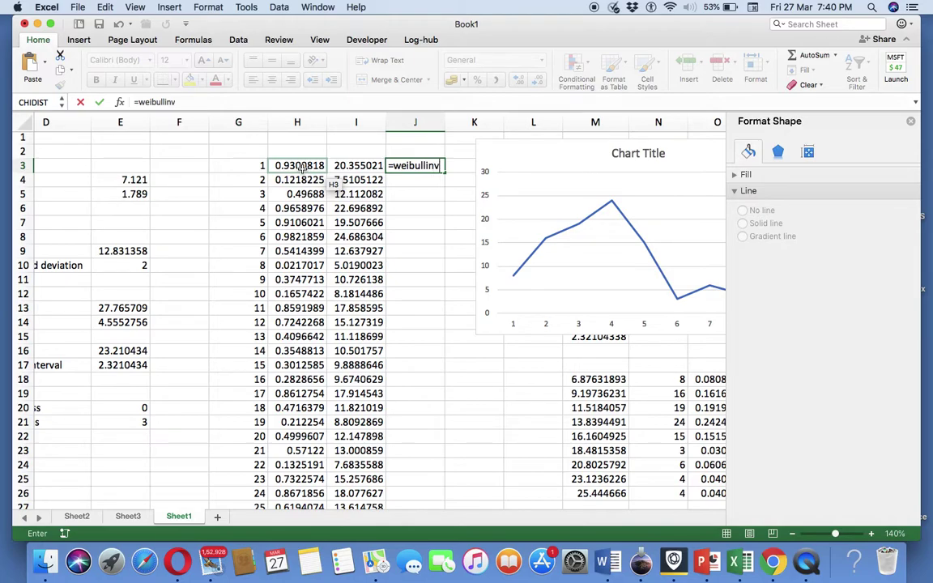
{"action": "type", "text": "("}
{"action": "key", "text": "BackSpace"}
{"action": "key", "text": "BackSpace"}
{"action": "key", "text": "BackSpace"}
{"action": "key", "text": "BackSpace"}
{"action": "key", "text": "BackSpace"}
{"action": "key", "text": "BackSpace"}
{"action": "key", "text": "BackSpace"}
{"action": "type", "text": "nv("}
{"action": "key", "text": "BackSpace"}
{"action": "key", "text": "BackSpace"}
{"action": "key", "text": "BackSpace"}
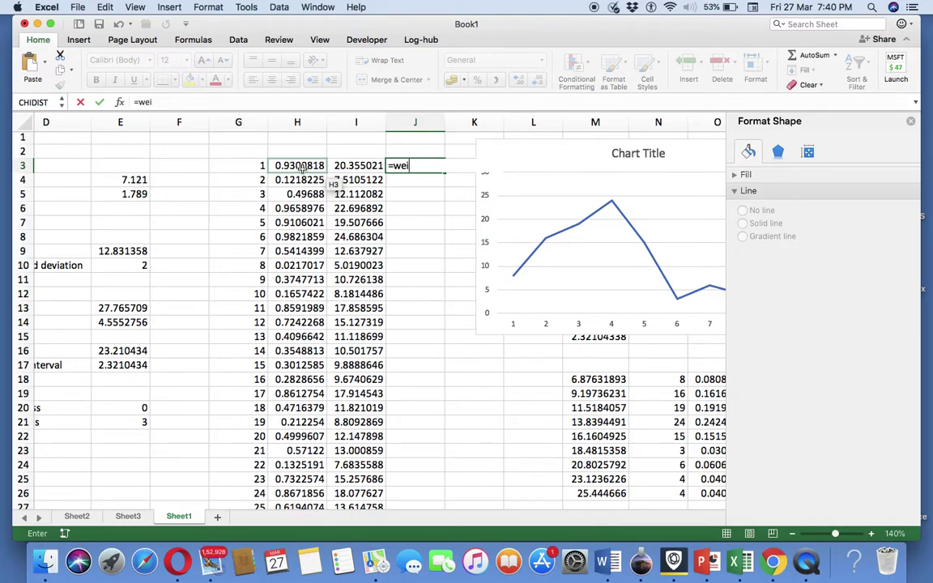
{"action": "type", "text": "bull("}
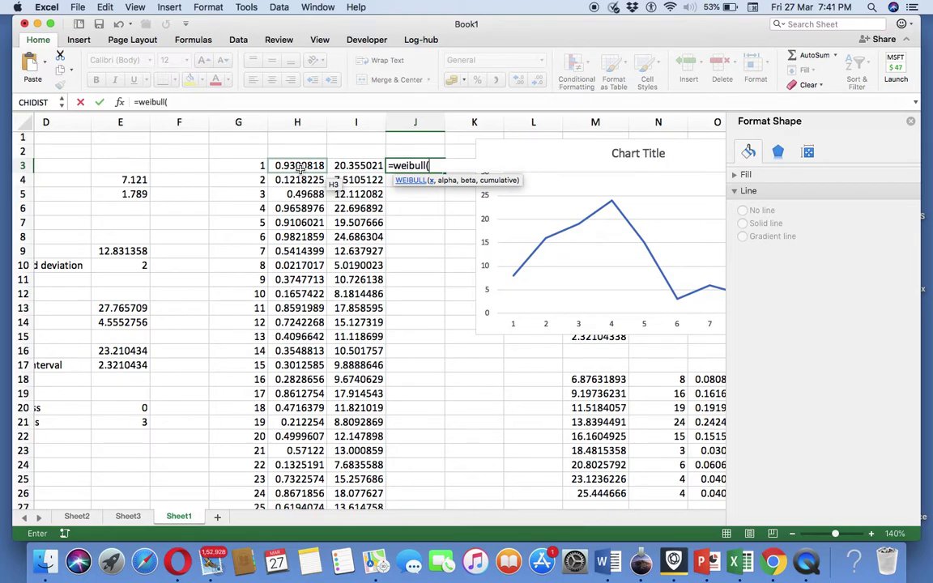
{"action": "key", "text": "Escape"}
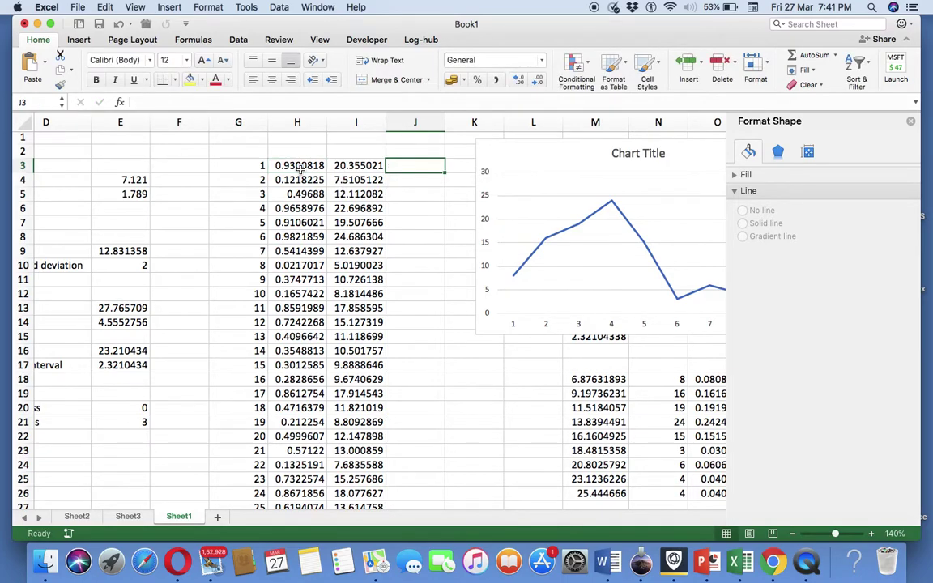
Step: Inspect the GAMMAINV formula in I3 and open the function search for empty cell F3
{"action": "left_click", "coordinate": [347, 165]}
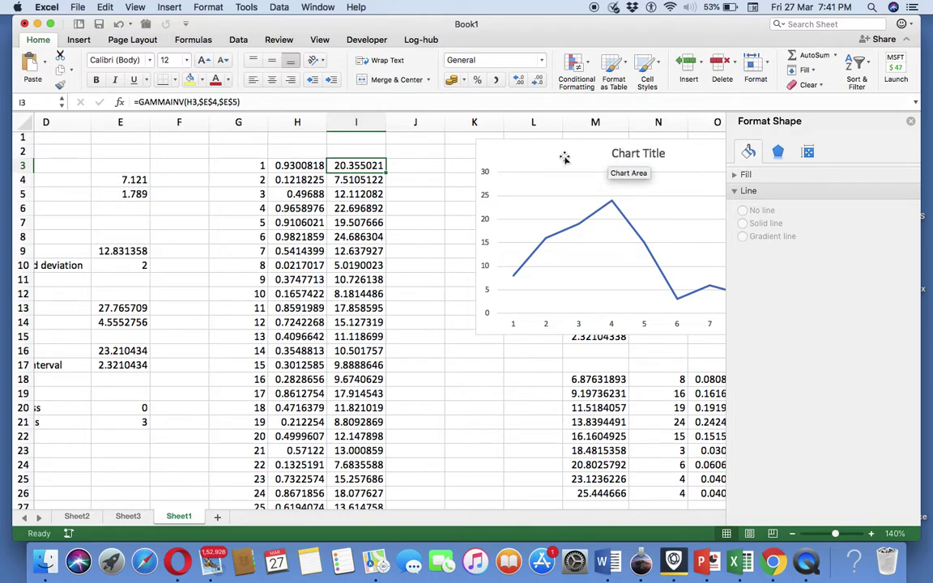
{"action": "left_click", "coordinate": [178, 167]}
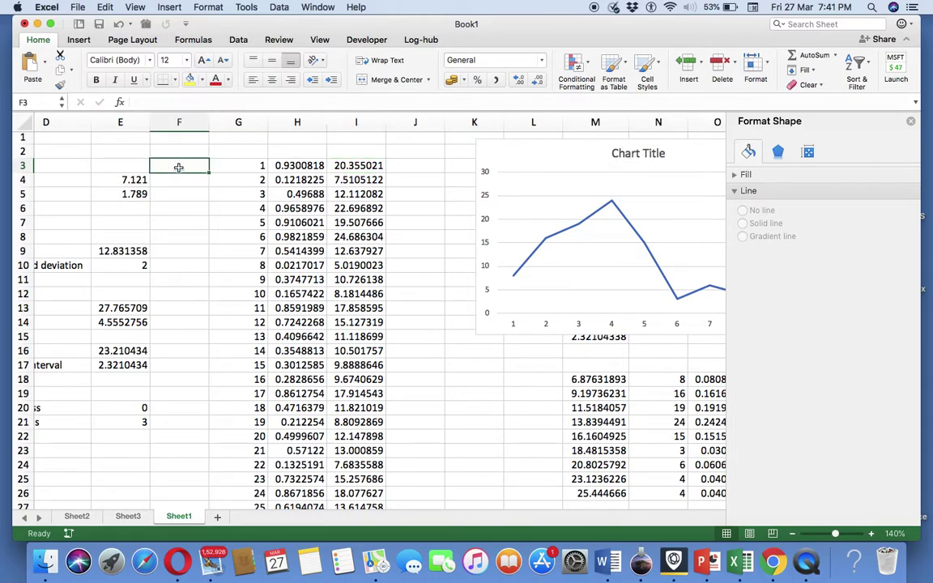
{"action": "left_click", "coordinate": [120, 103]}
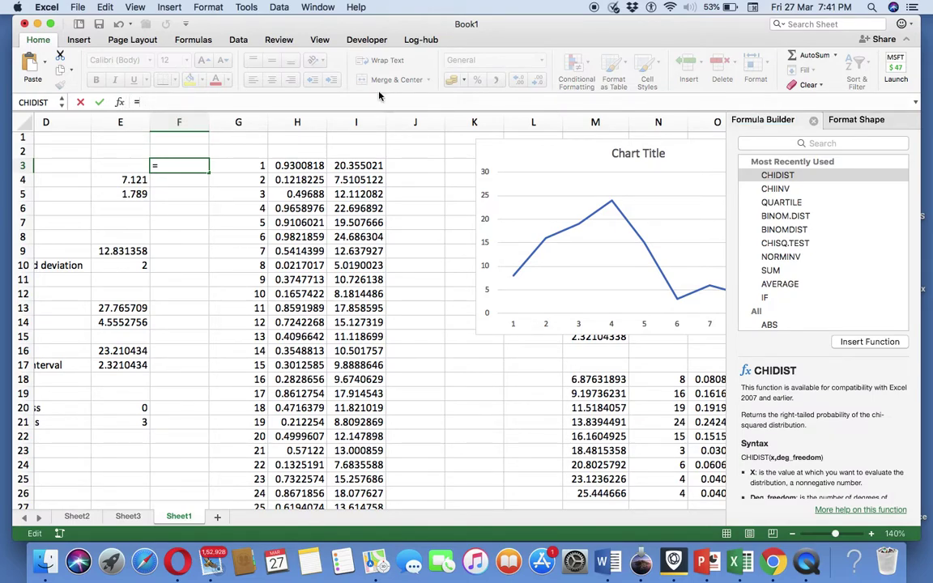
{"action": "left_click", "coordinate": [847, 143]}
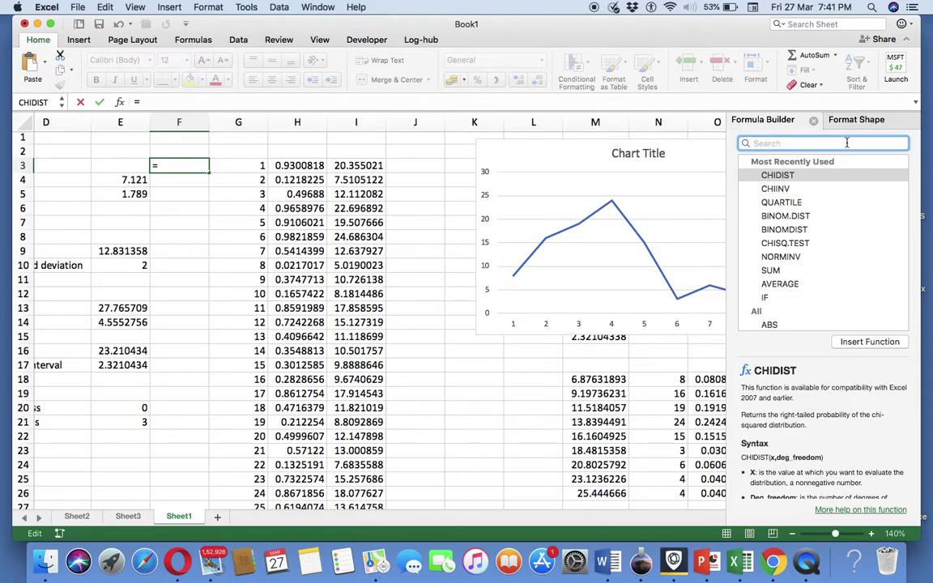
Step: Search the function list for "weibull"
{"action": "type", "text": "we"}
{"action": "type", "text": "bi"}
{"action": "type", "text": "ll"}
{"action": "key", "text": "BackSpace"}
{"action": "key", "text": "BackSpace"}
{"action": "key", "text": "BackSpace"}
{"action": "type", "text": "ull"}
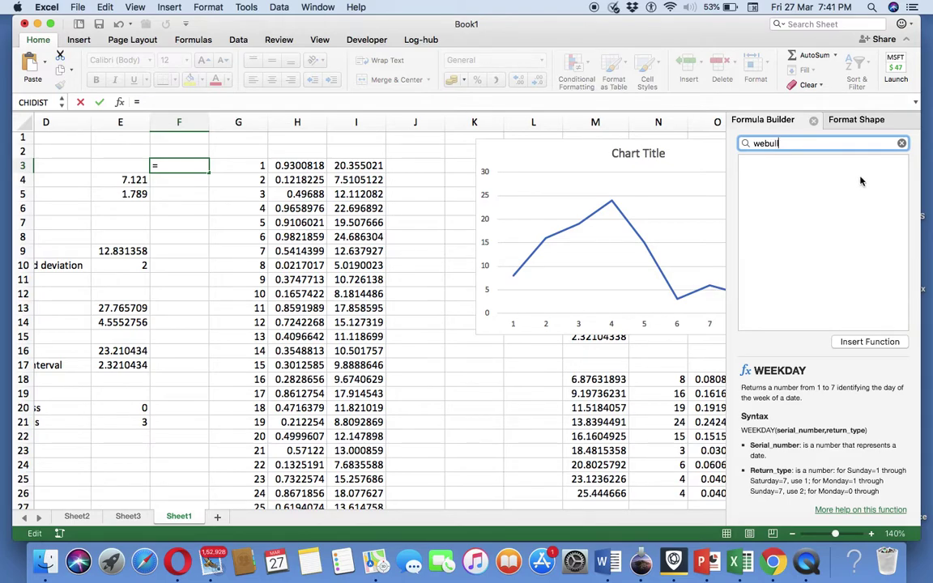
{"action": "key", "text": "super+a"}
{"action": "left_click", "coordinate": [860, 178]}
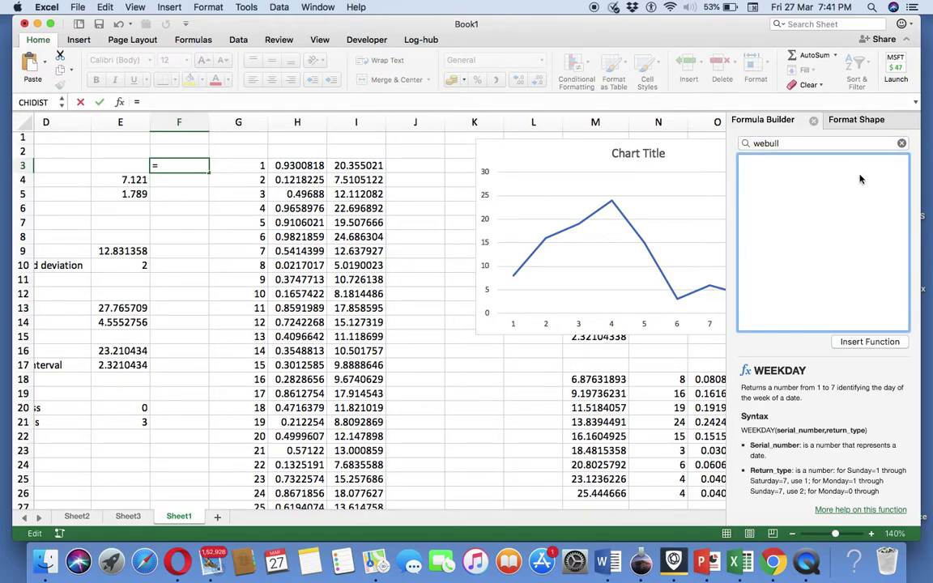
{"action": "left_click", "coordinate": [797, 145]}
{"action": "key", "text": "BackSpace"}
{"action": "key", "text": "BackSpace"}
{"action": "key", "text": "BackSpace"}
{"action": "key", "text": "BackSpace"}
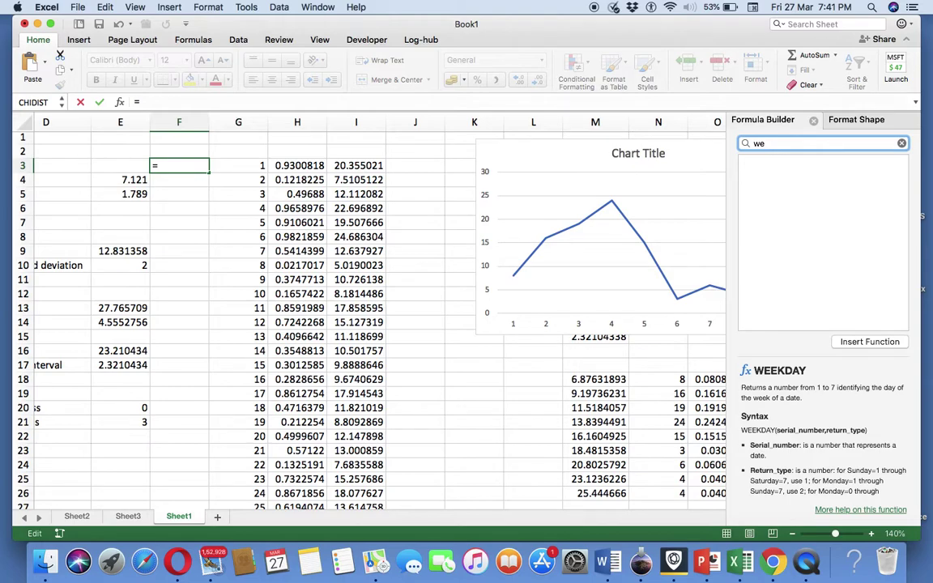
{"action": "type", "text": "ibull"}
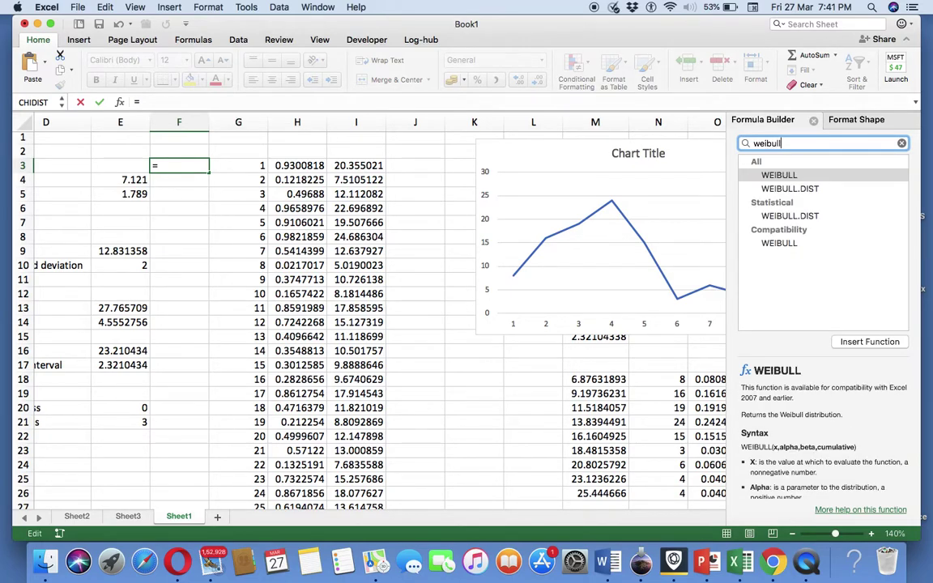
Step: View the description of the compatibility function WEIBULL, and leave F3 without entering a formula
{"action": "left_click", "coordinate": [782, 244]}
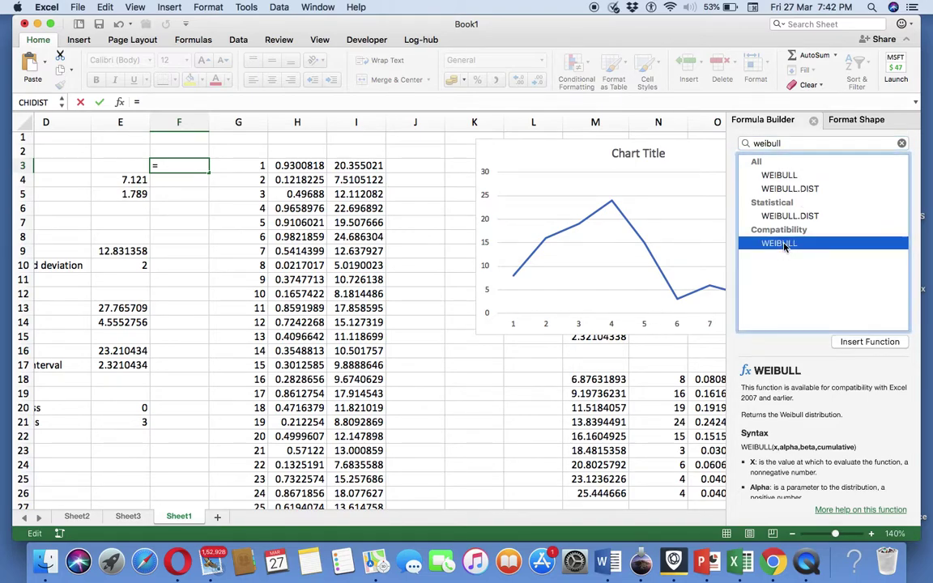
{"action": "left_click", "coordinate": [402, 209]}
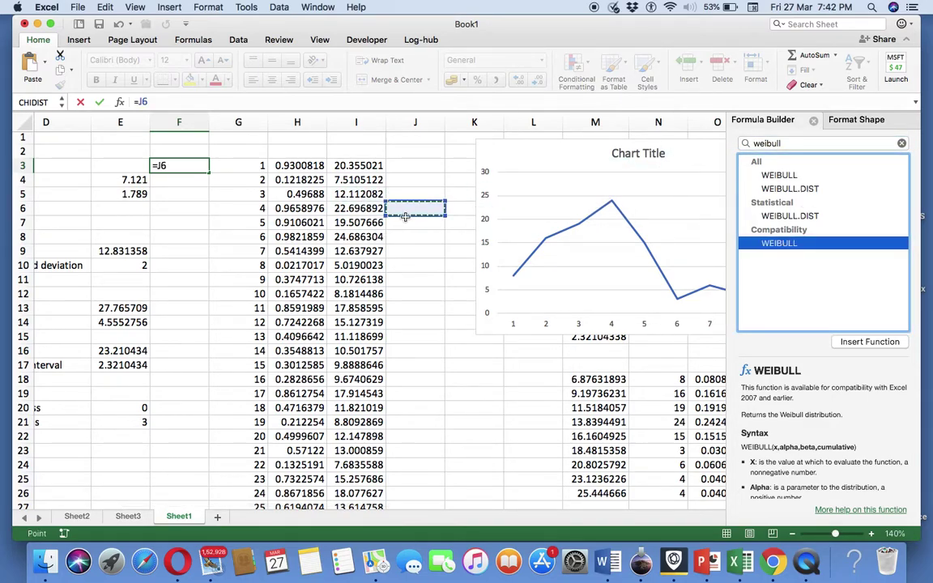
{"action": "key", "text": "Escape"}
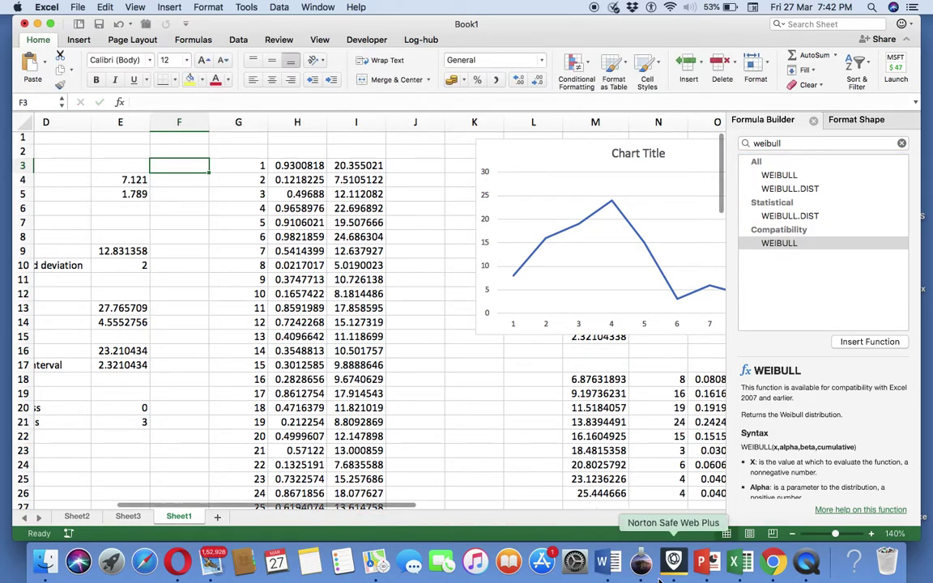
Step: Switch to the DISTRIBUTION THEORY presentation in PowerPoint, review the Weibull formulas and curve on slides 53 and 54, and return to Book1 in Excel
{"action": "left_click", "coordinate": [706, 561]}
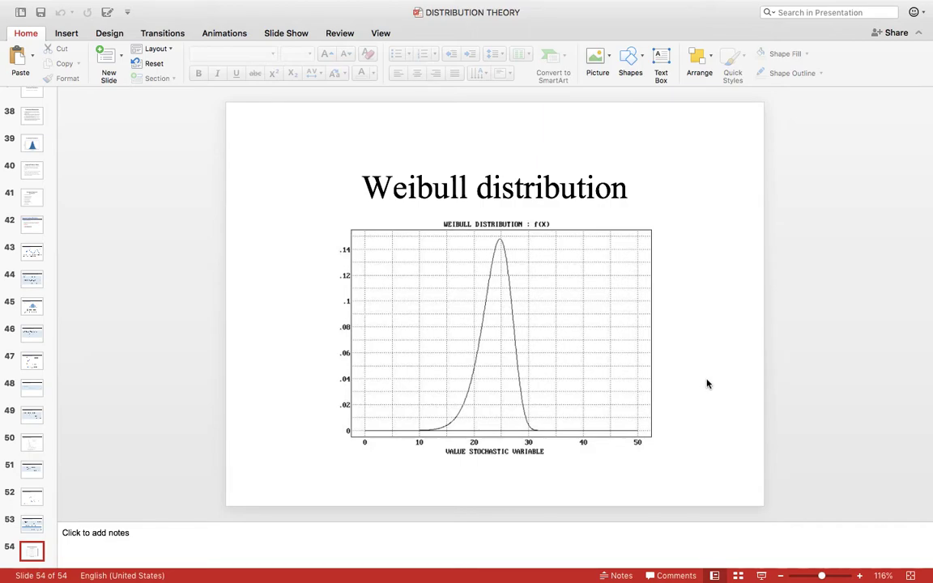
{"action": "key", "text": "Up"}
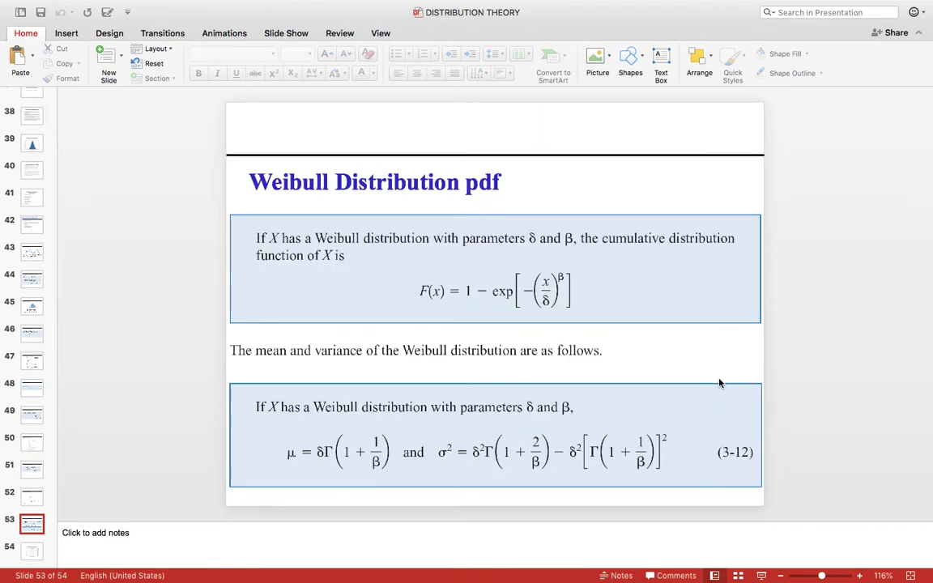
{"action": "key", "text": "Down"}
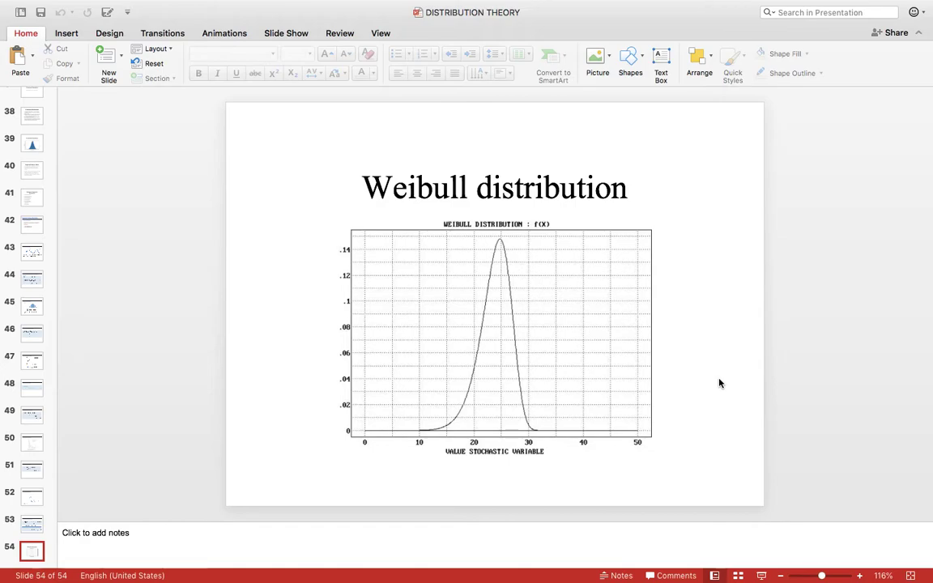
{"action": "key", "text": "ctrl+super+f"}
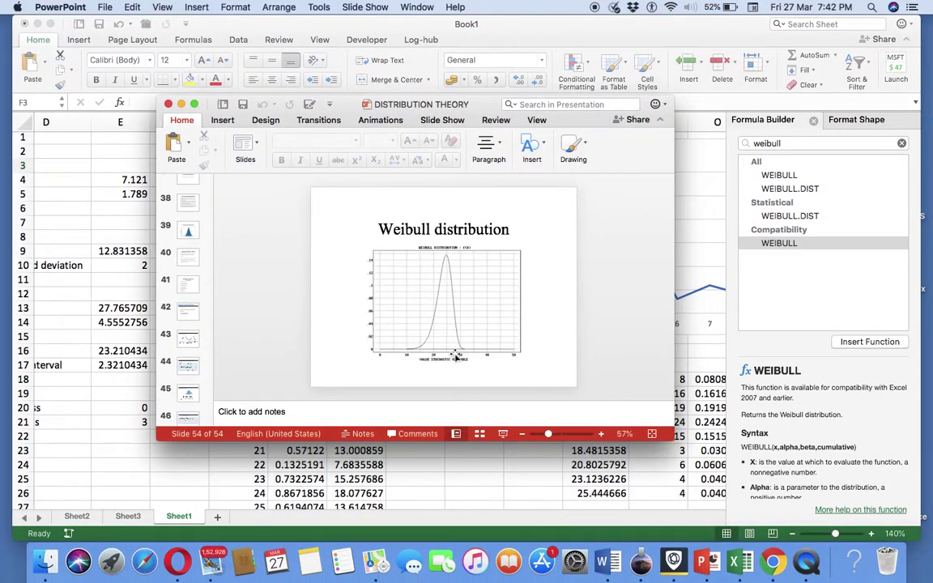
{"action": "left_click", "coordinate": [93, 240]}
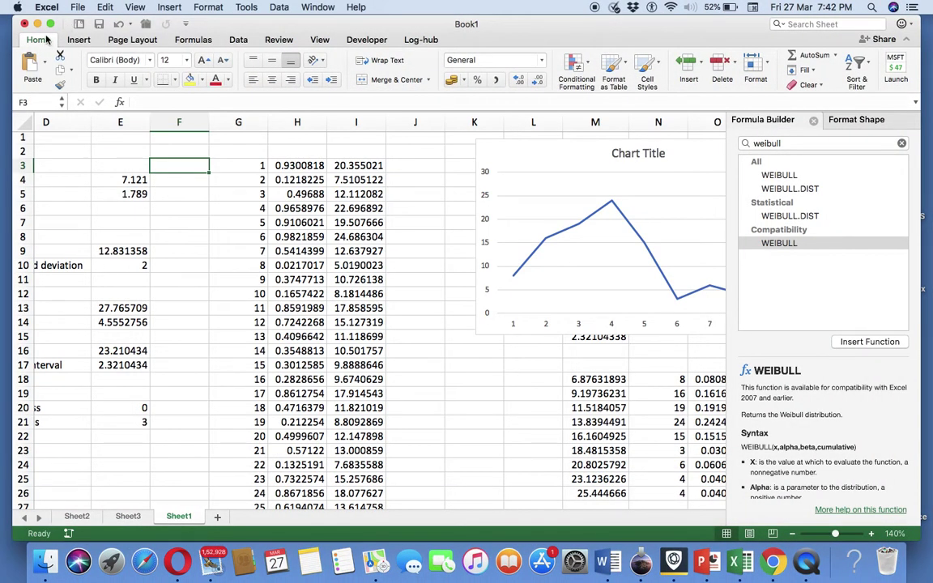
{"action": "left_click", "coordinate": [78, 7]}
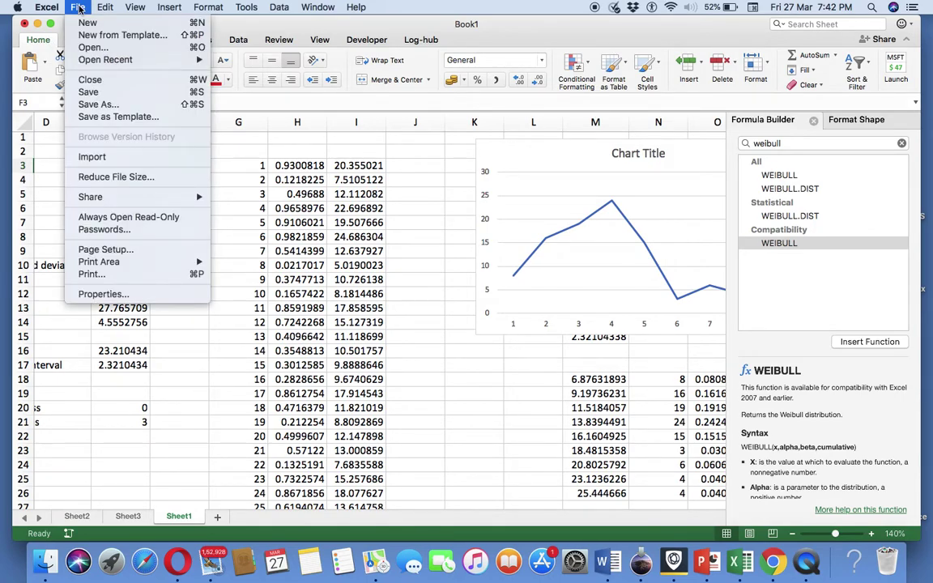
{"action": "mouse_move", "coordinate": [308, 10]}
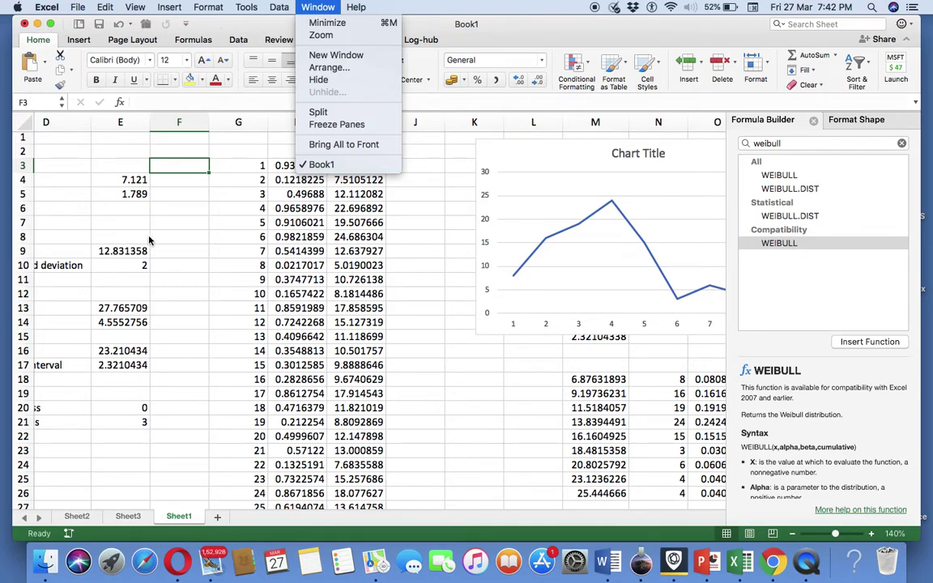
{"action": "left_click", "coordinate": [148, 236]}
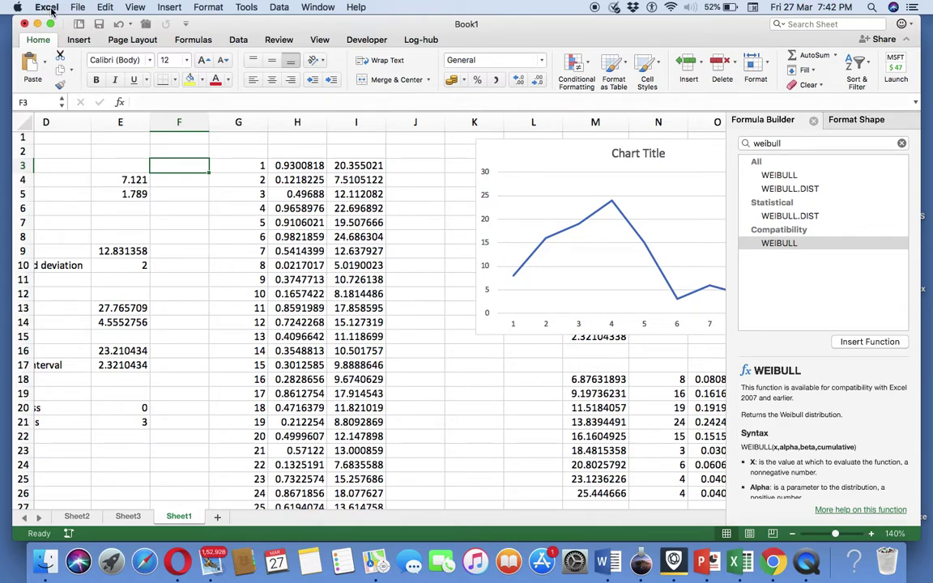
Step: Open the recent workbook covid_19_clean_complete
{"action": "left_click", "coordinate": [77, 7]}
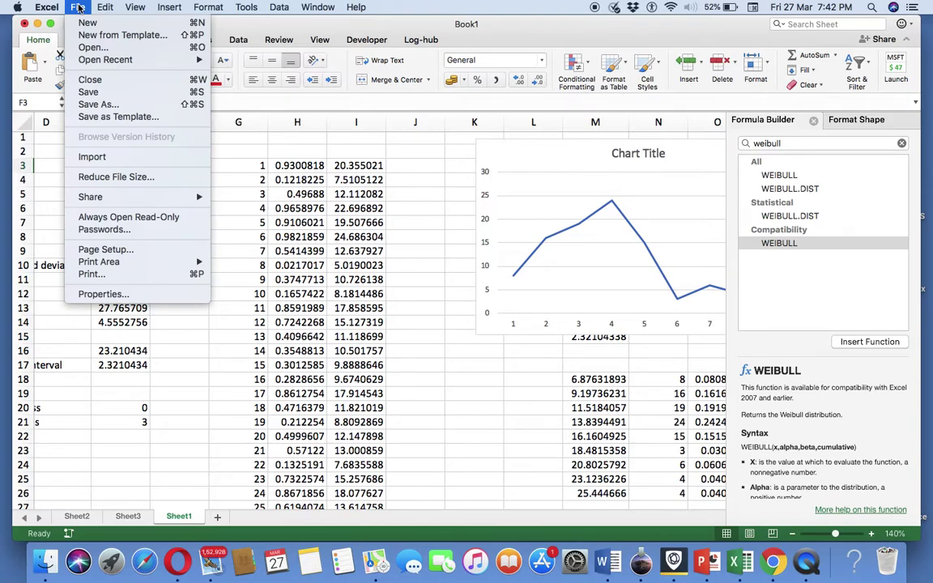
{"action": "mouse_move", "coordinate": [96, 63]}
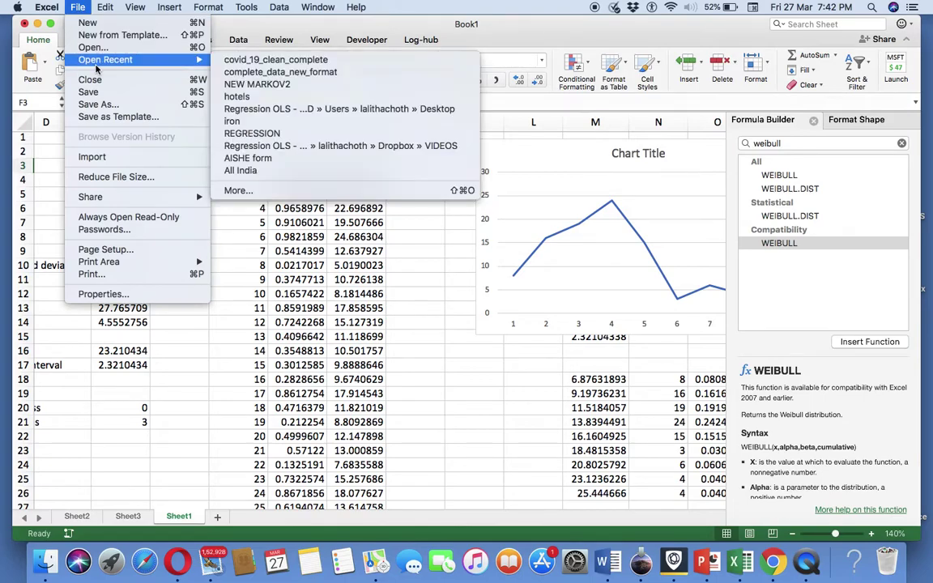
{"action": "left_click", "coordinate": [249, 61]}
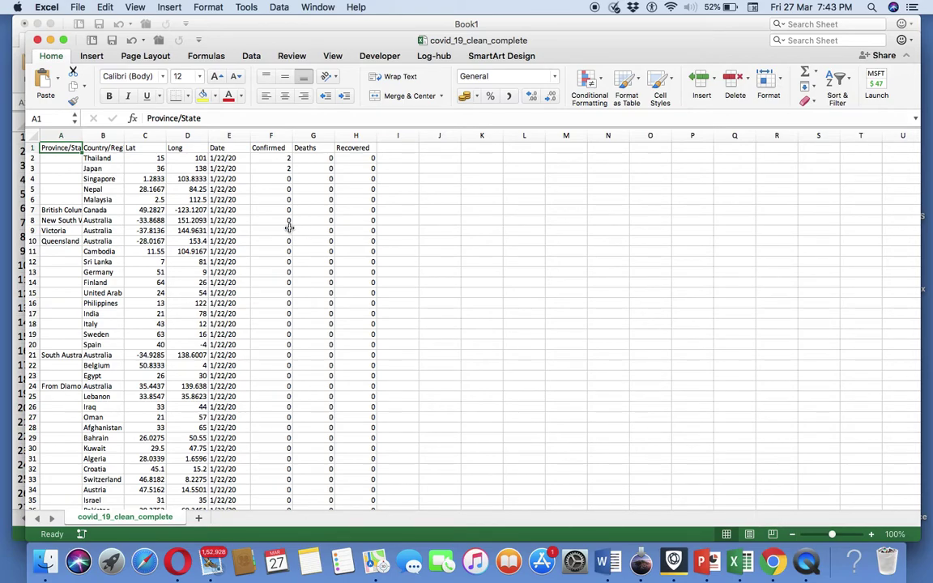
Step: Start a mean formula in J3 over the Deaths values G2:G19168
{"action": "left_click", "coordinate": [439, 169]}
{"action": "type", "text": "="}
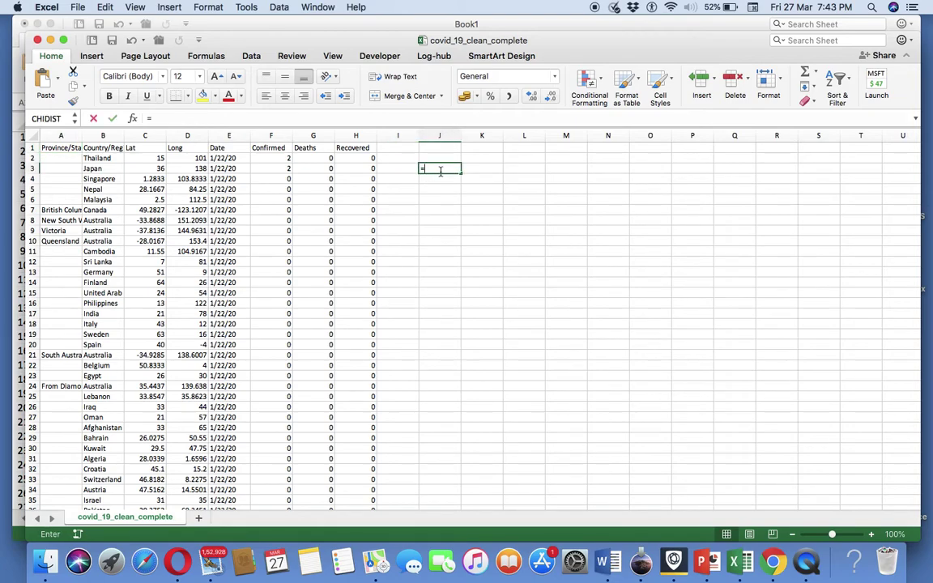
{"action": "type", "text": "mean("}
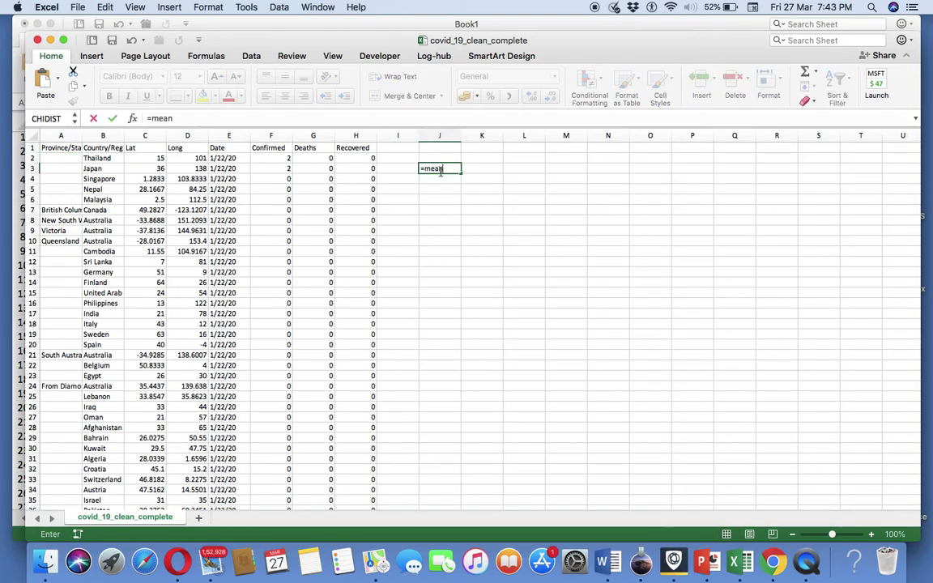
{"action": "left_click", "coordinate": [321, 162]}
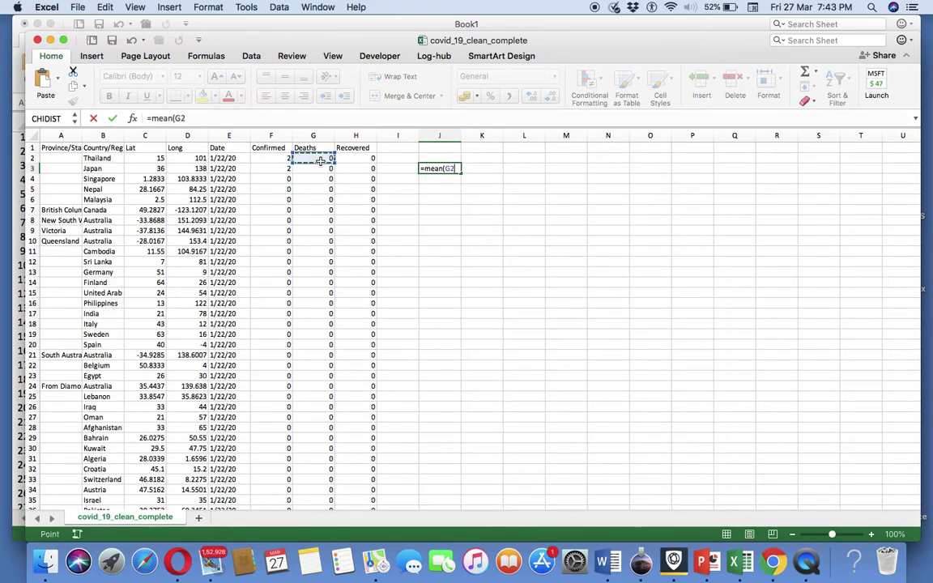
{"action": "key", "text": "super+shift+Down"}
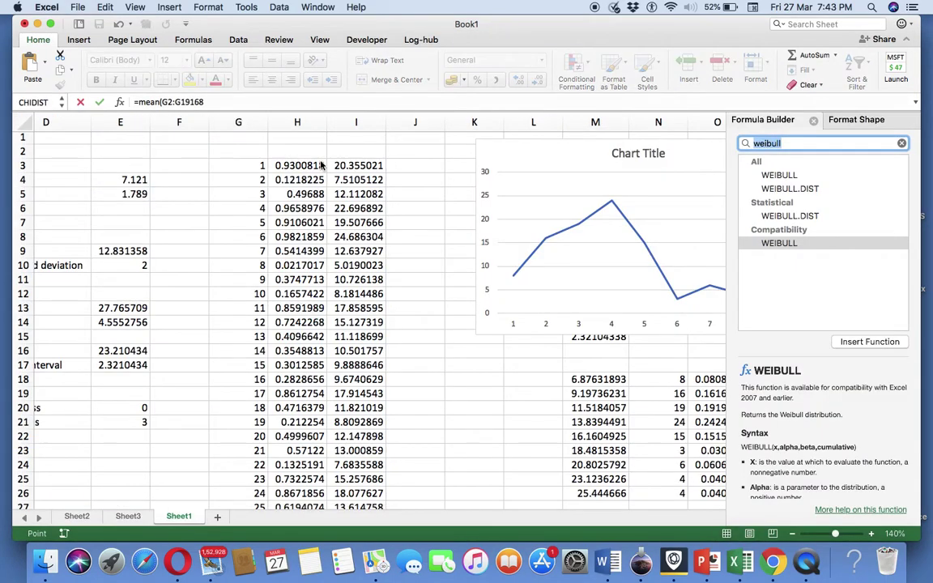